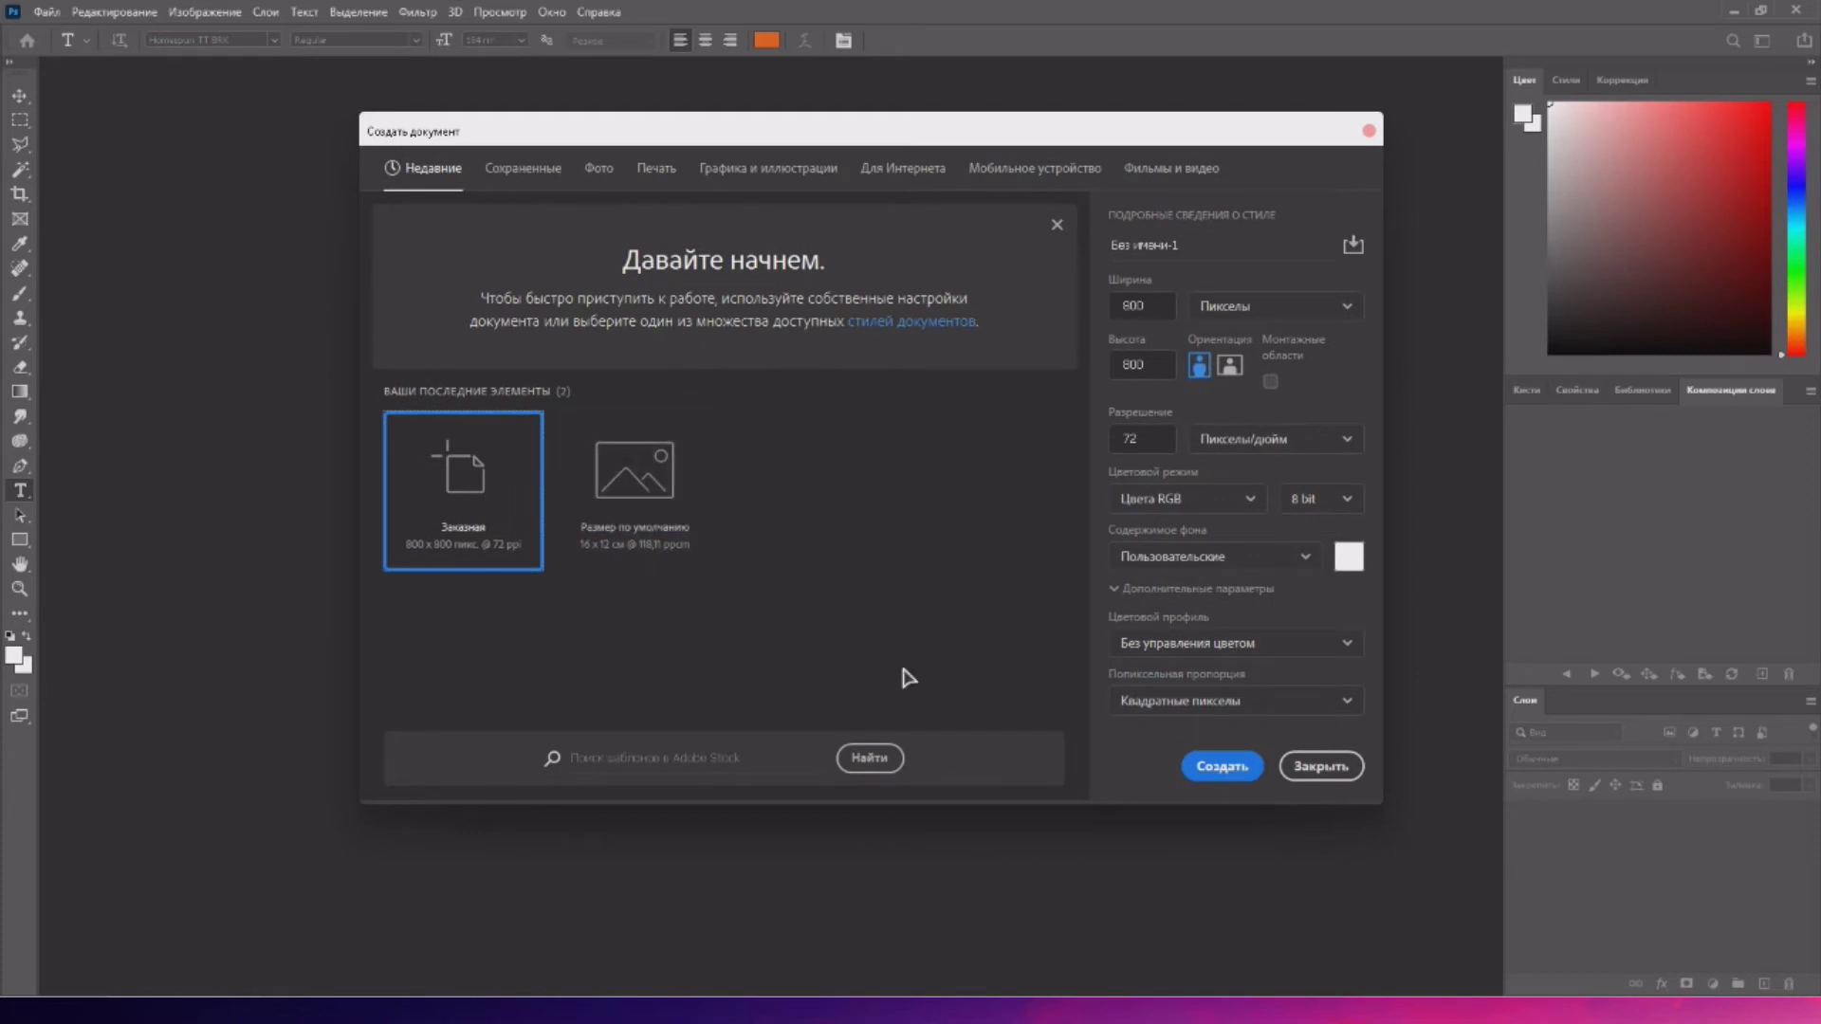
- Create a new document 1920 pixels wide and 1080 pixels high
{"action": "double_click", "coordinate": [1148, 306]}
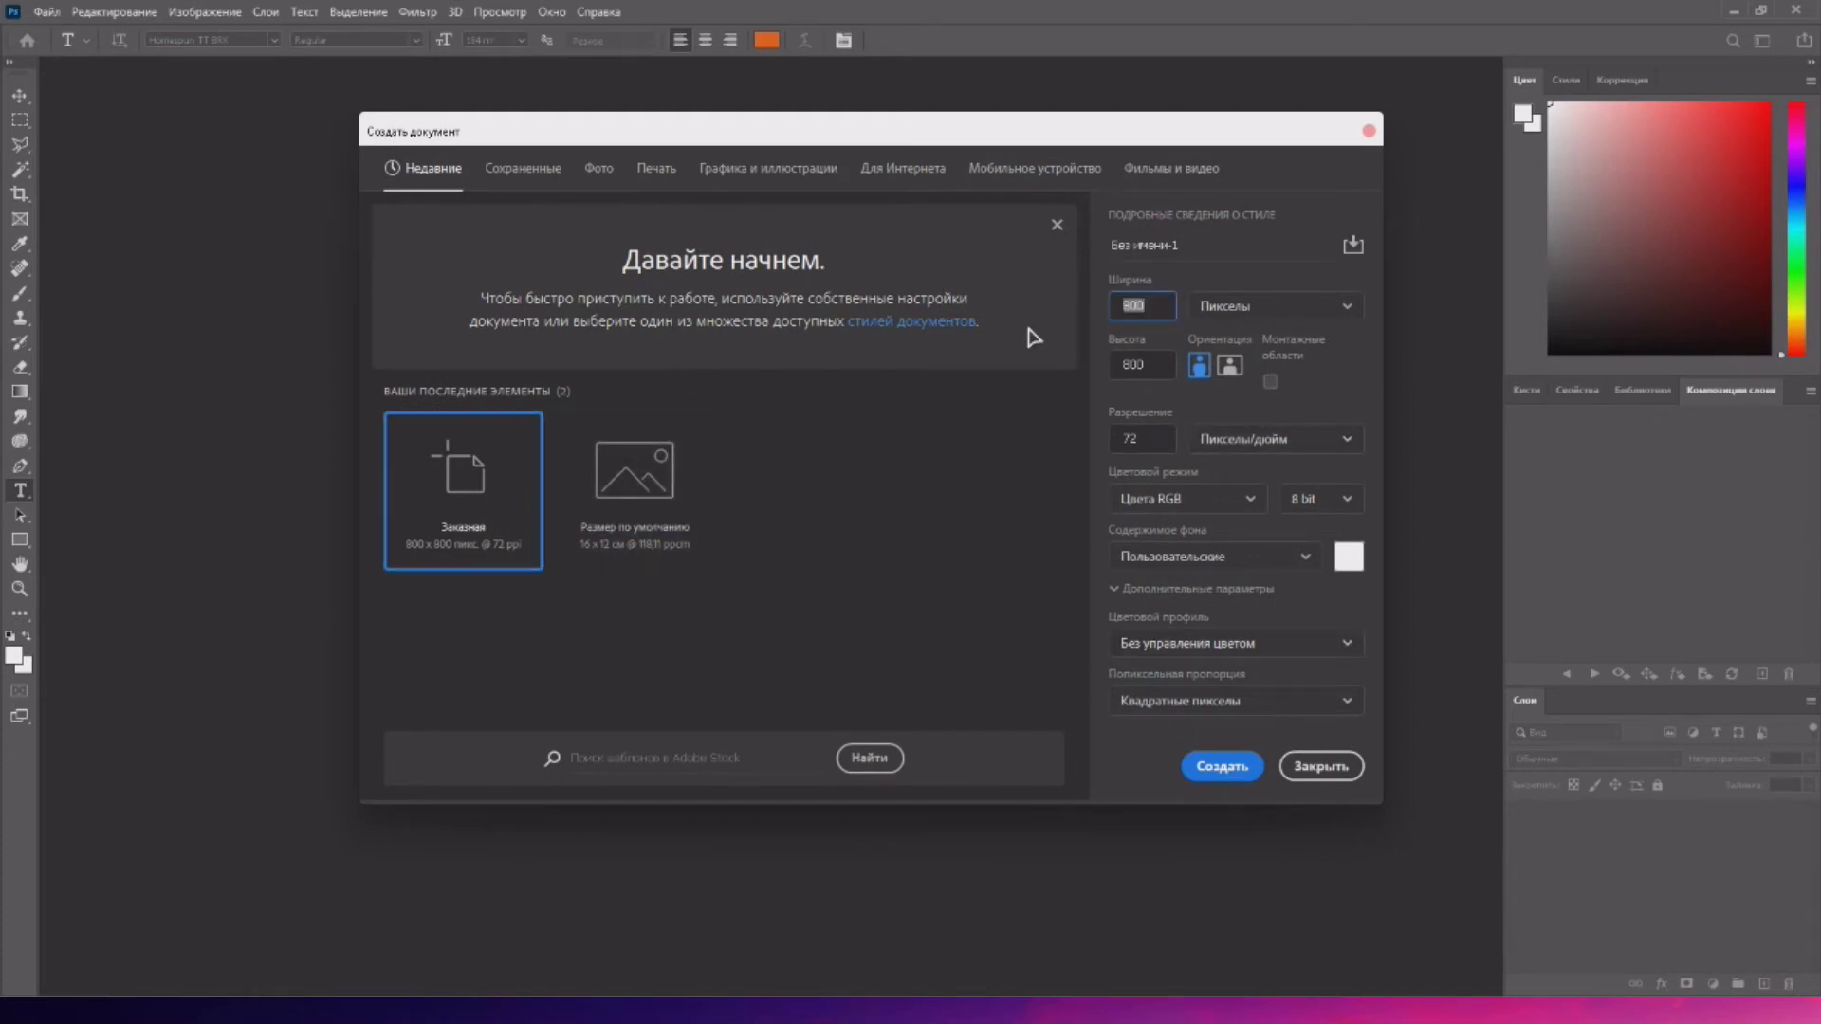
{"action": "type", "text": "1920"}
{"action": "double_click", "coordinate": [1152, 366]}
{"action": "type", "text": "1080"}
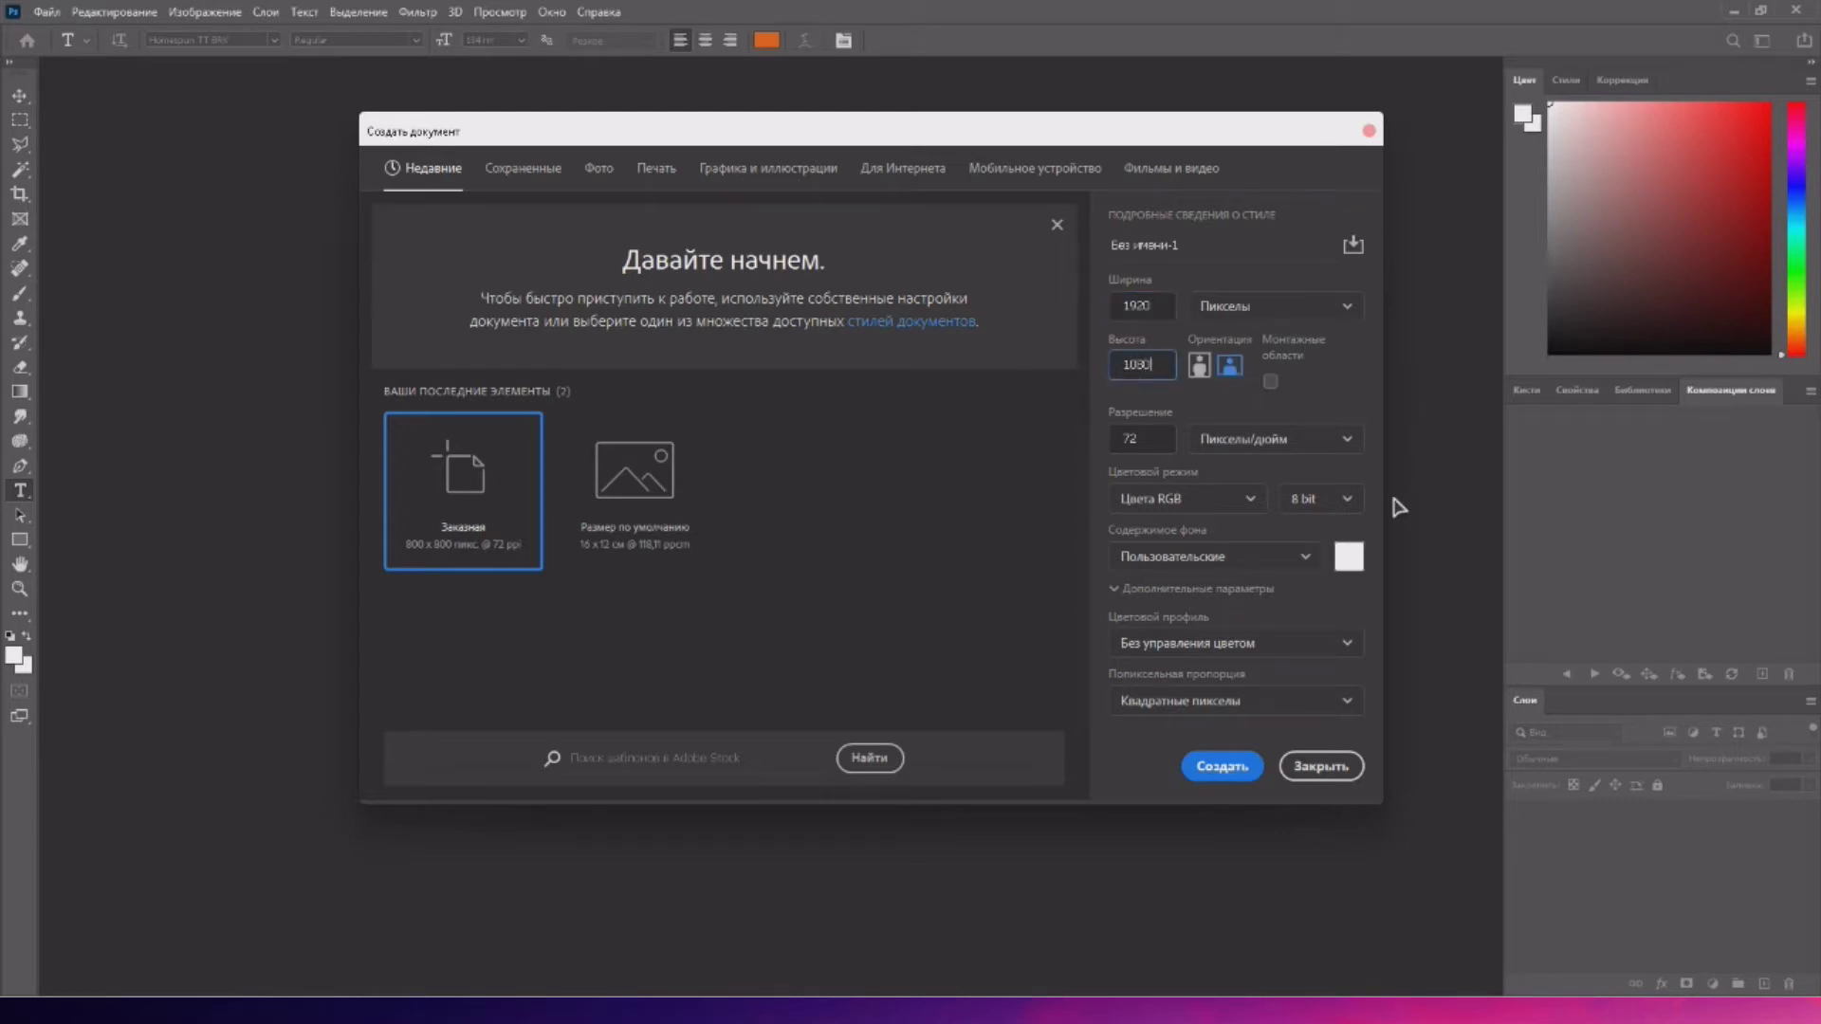
{"action": "left_click", "coordinate": [1223, 767]}
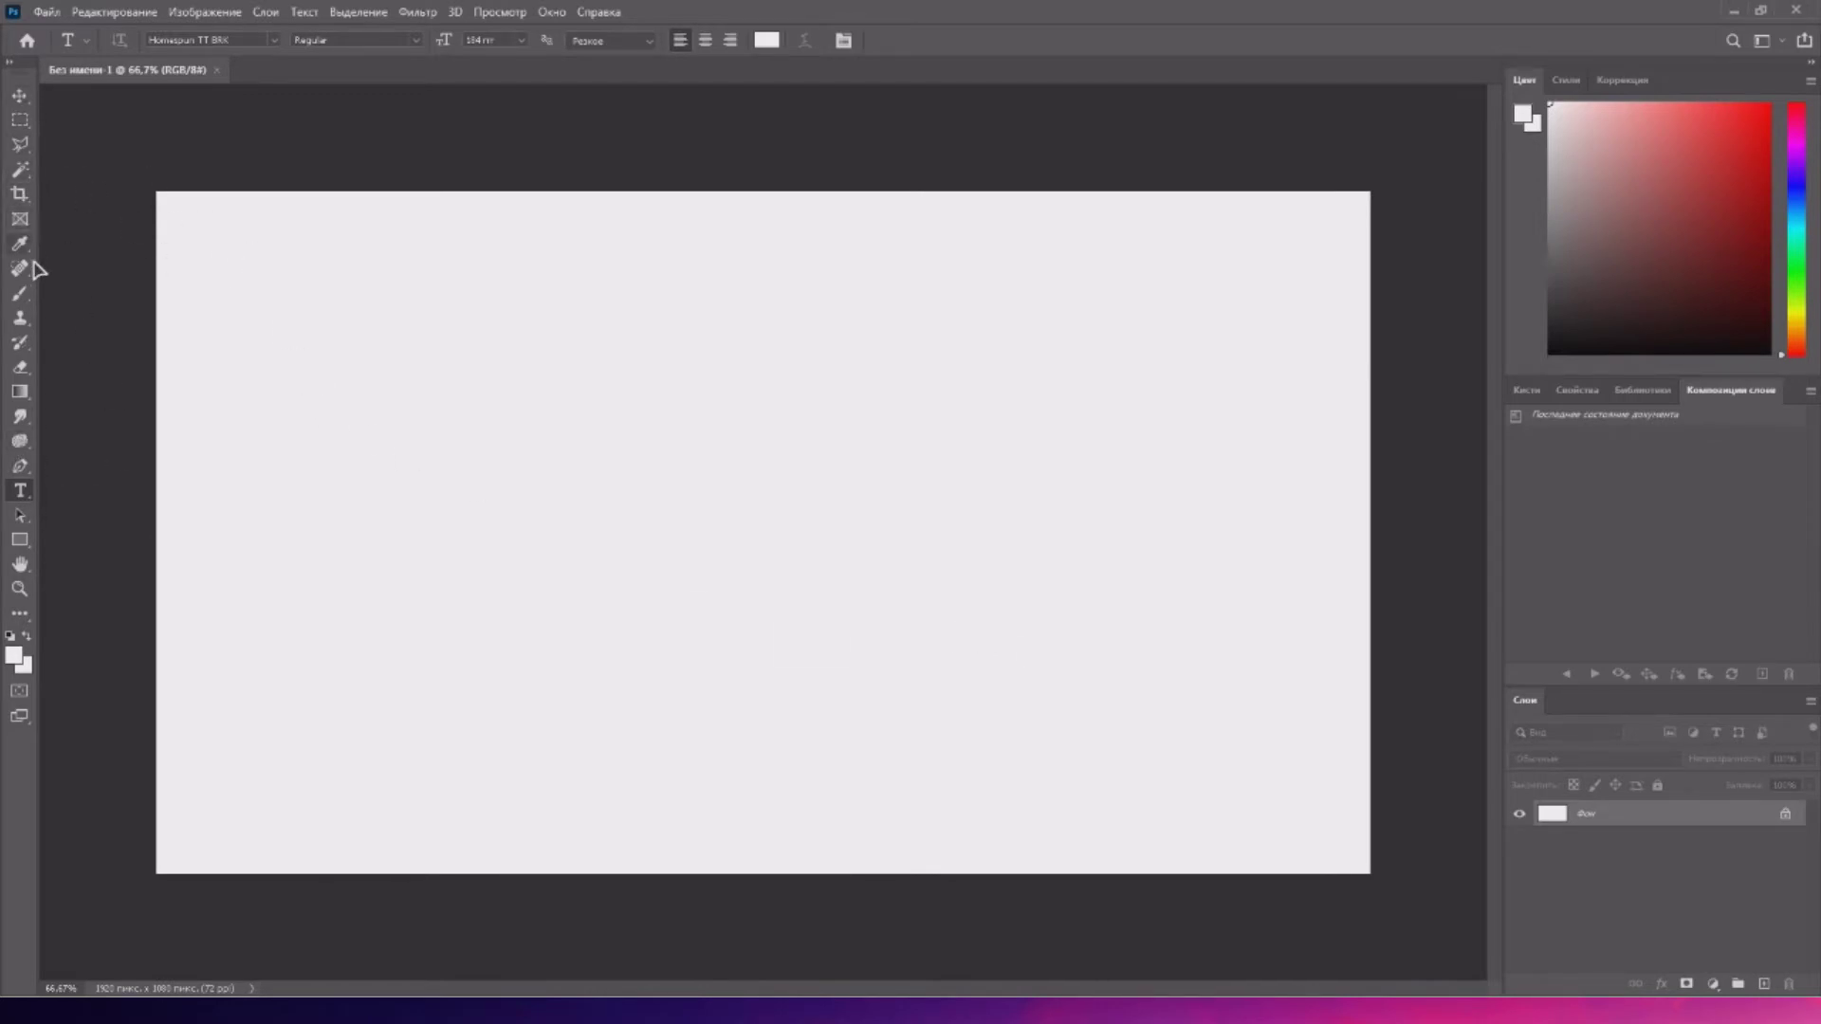
- Activate the Brush tool and set the foreground color to bright red
{"action": "left_click", "coordinate": [24, 297]}
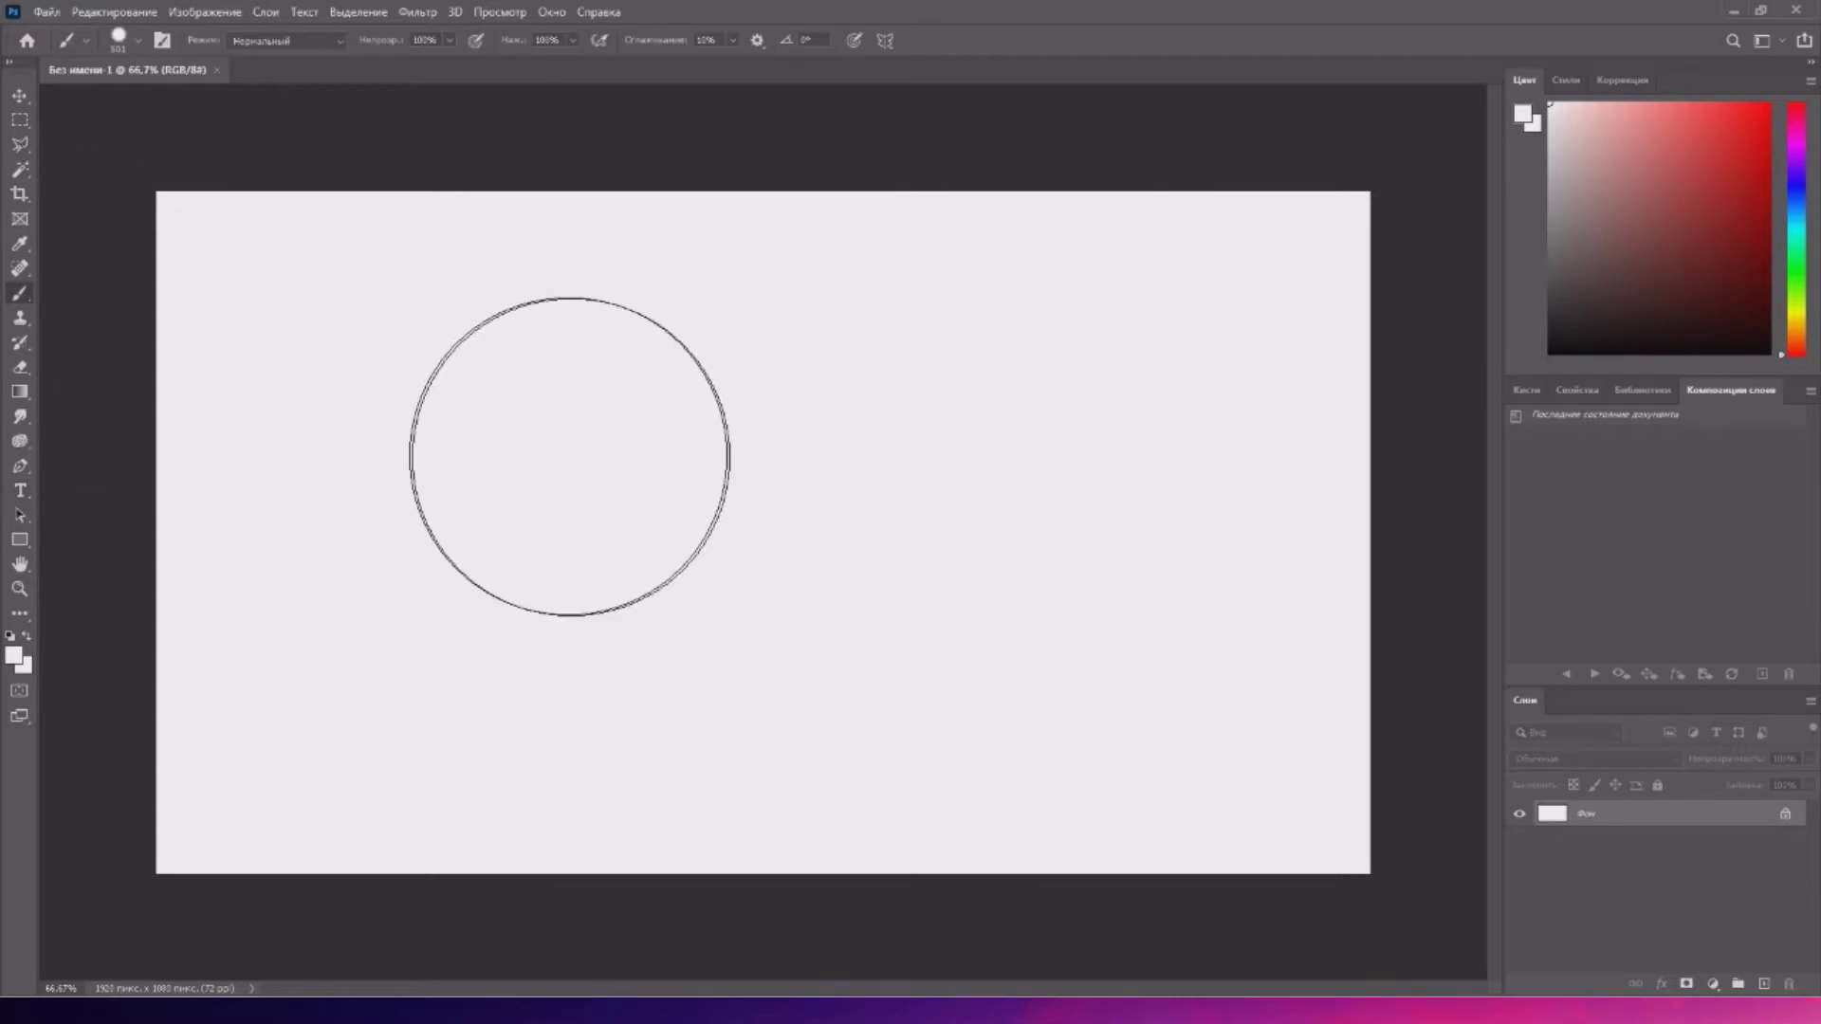
{"action": "left_click_drag", "start_coordinate": [695, 495], "coordinate": [765, 615]}
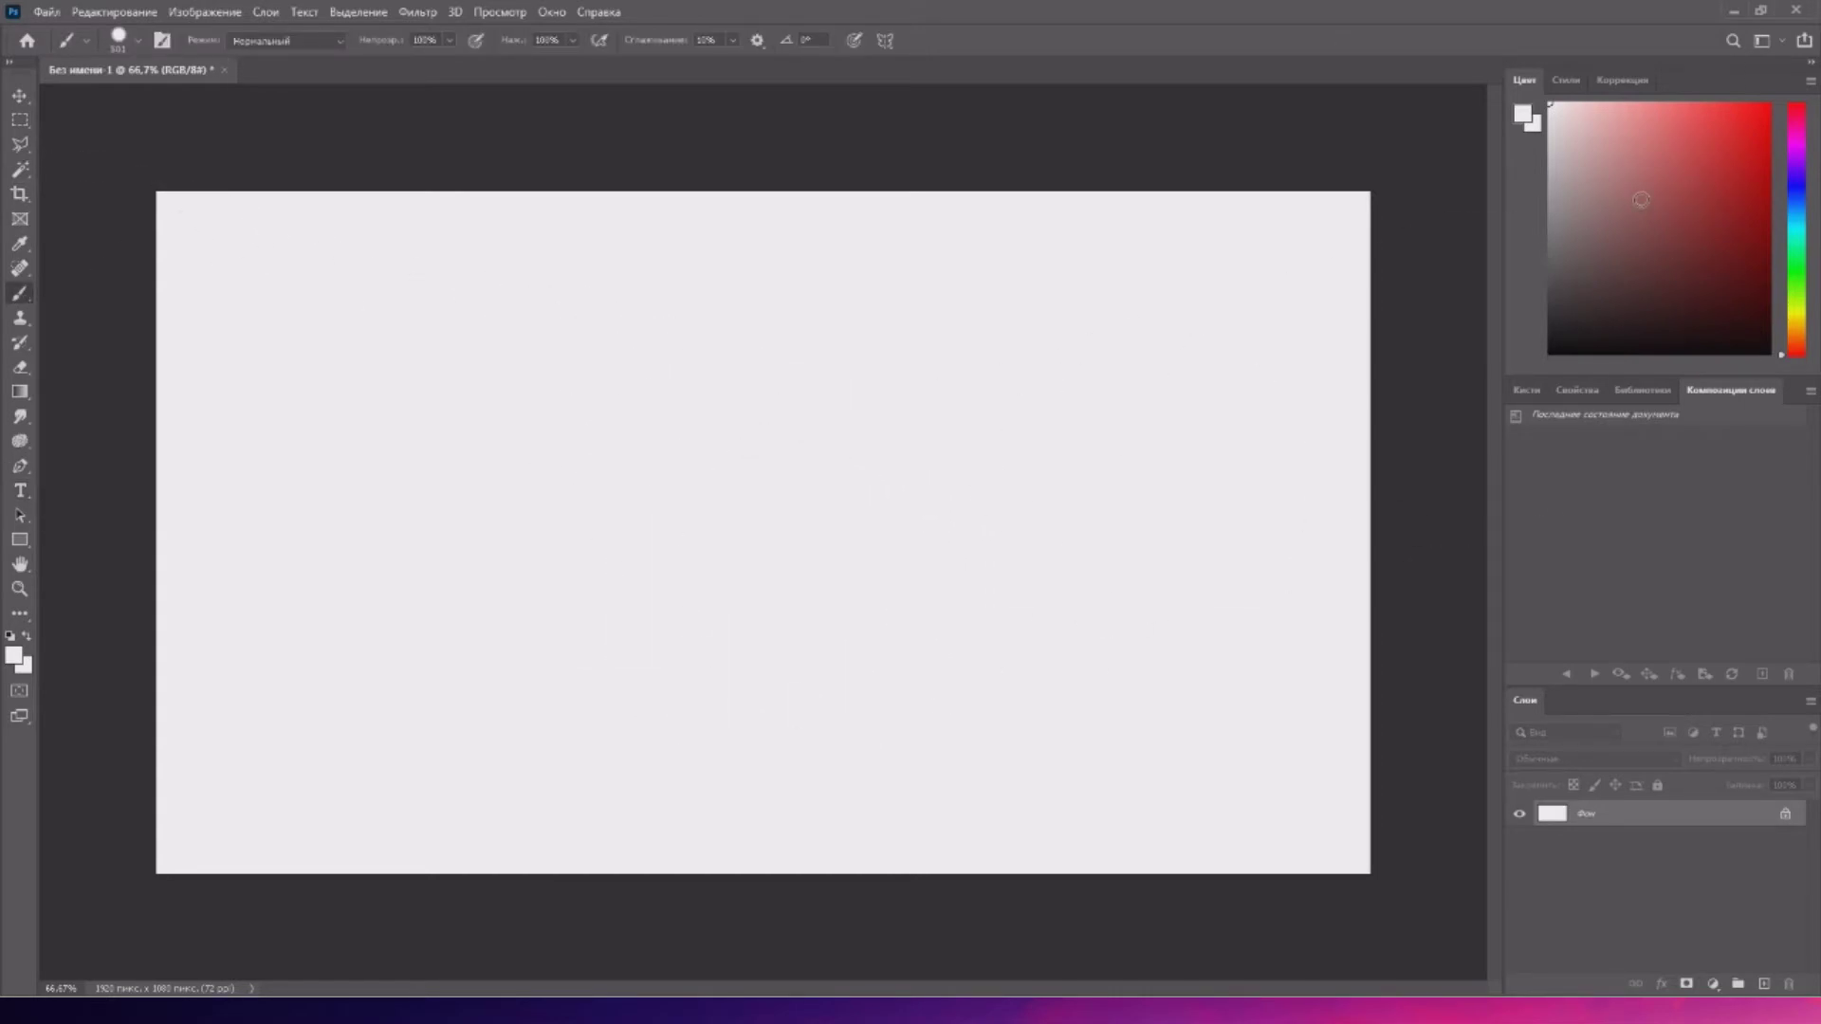
{"action": "left_click", "coordinate": [1757, 102]}
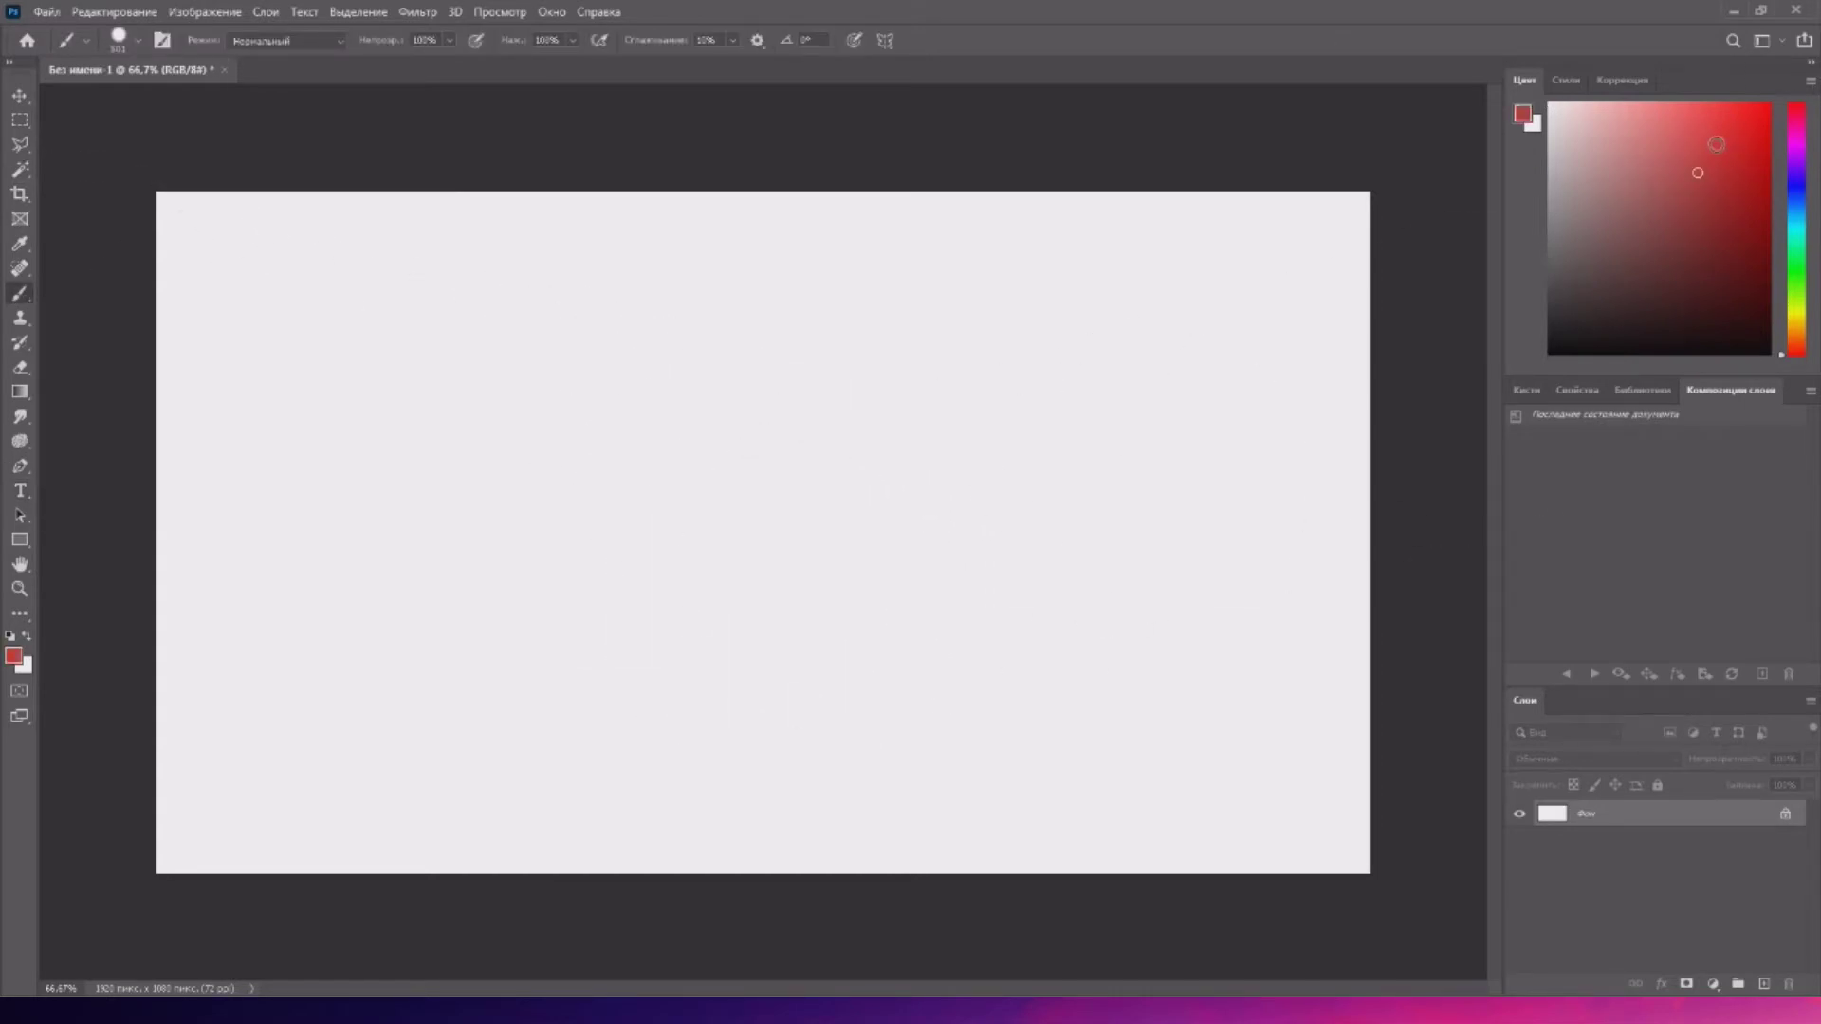
- Convert the background into a regular layer and stamp one red brush circle near the middle of the canvas
{"action": "double_click", "coordinate": [1675, 830]}
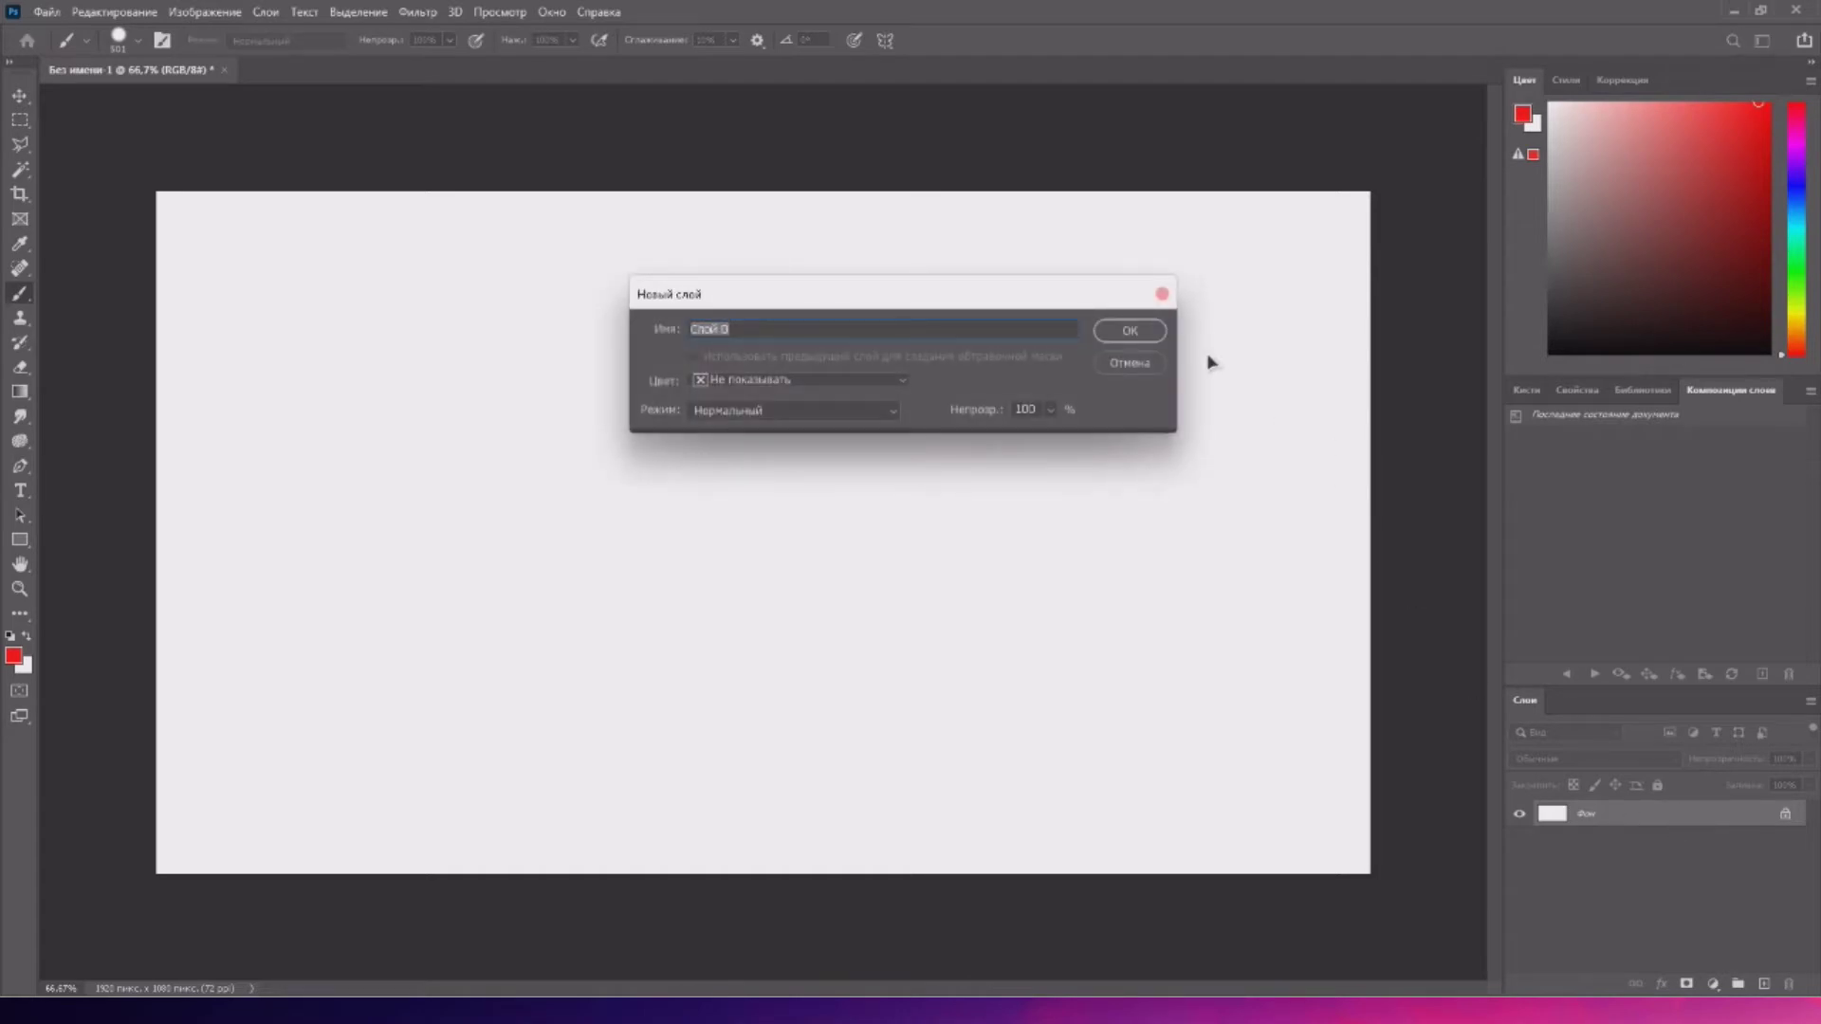
{"action": "key", "text": "Return"}
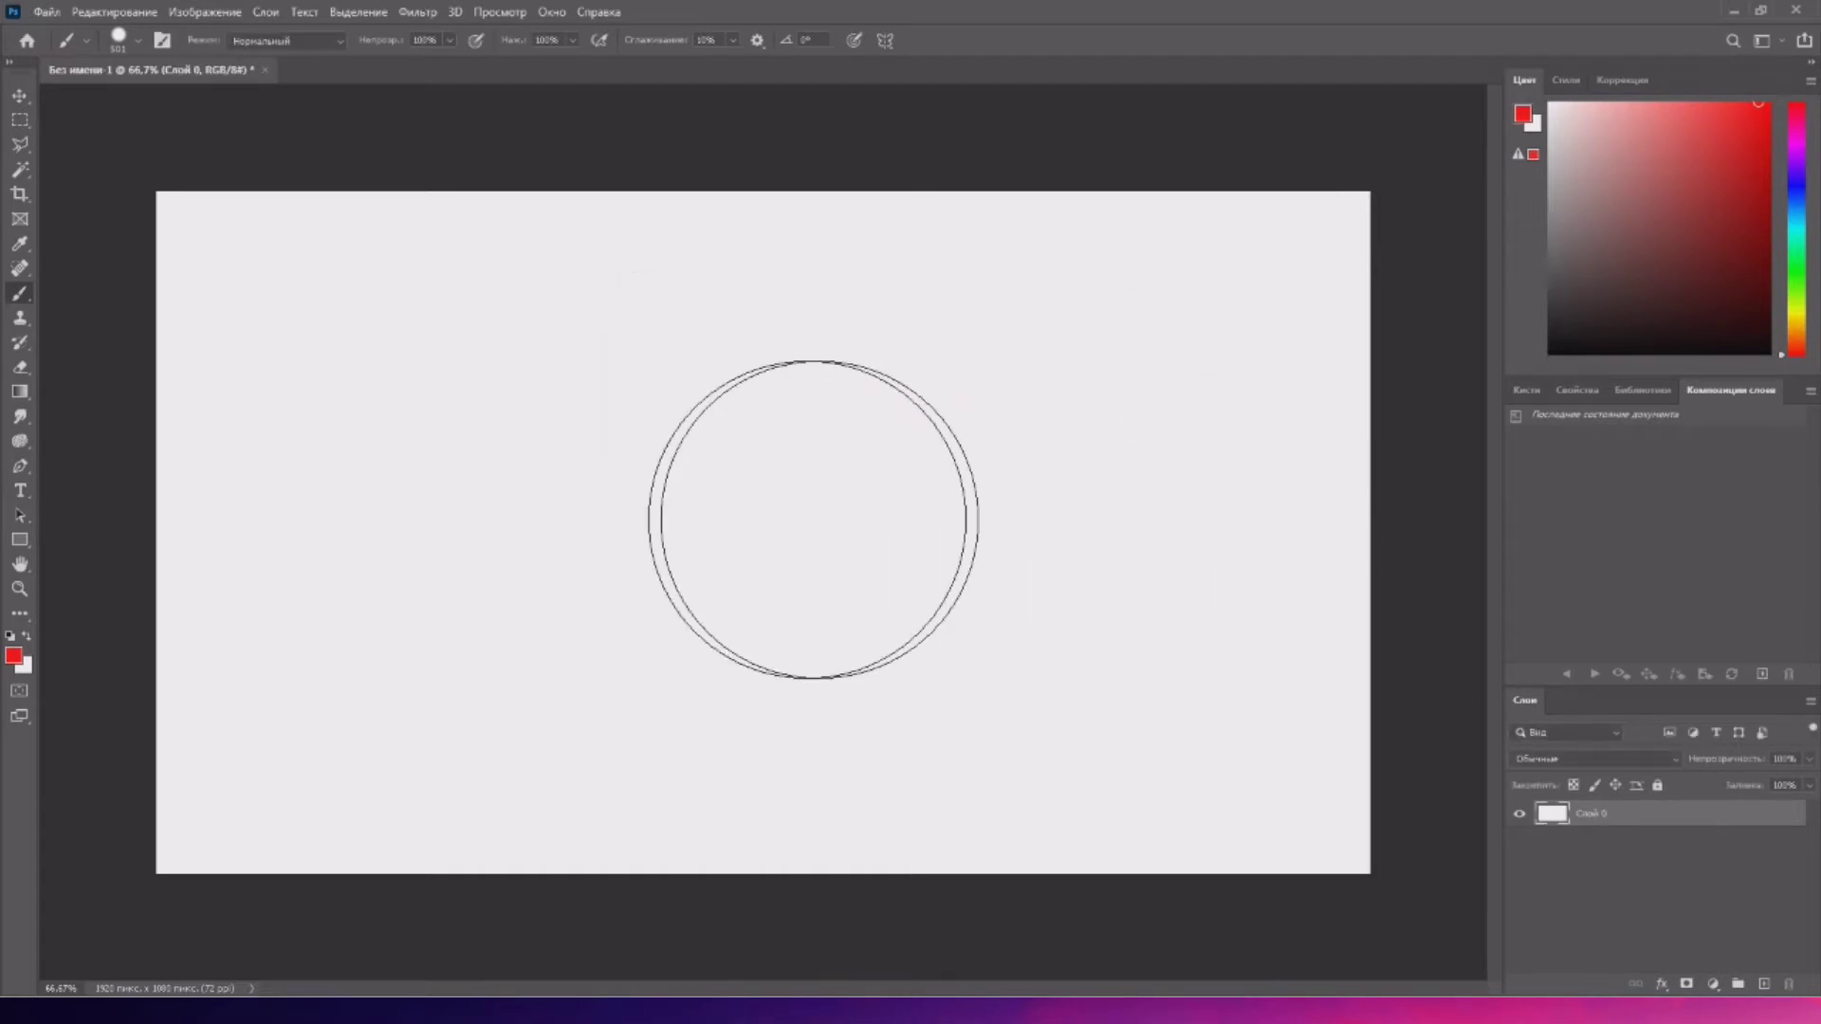
{"action": "left_click", "coordinate": [730, 510]}
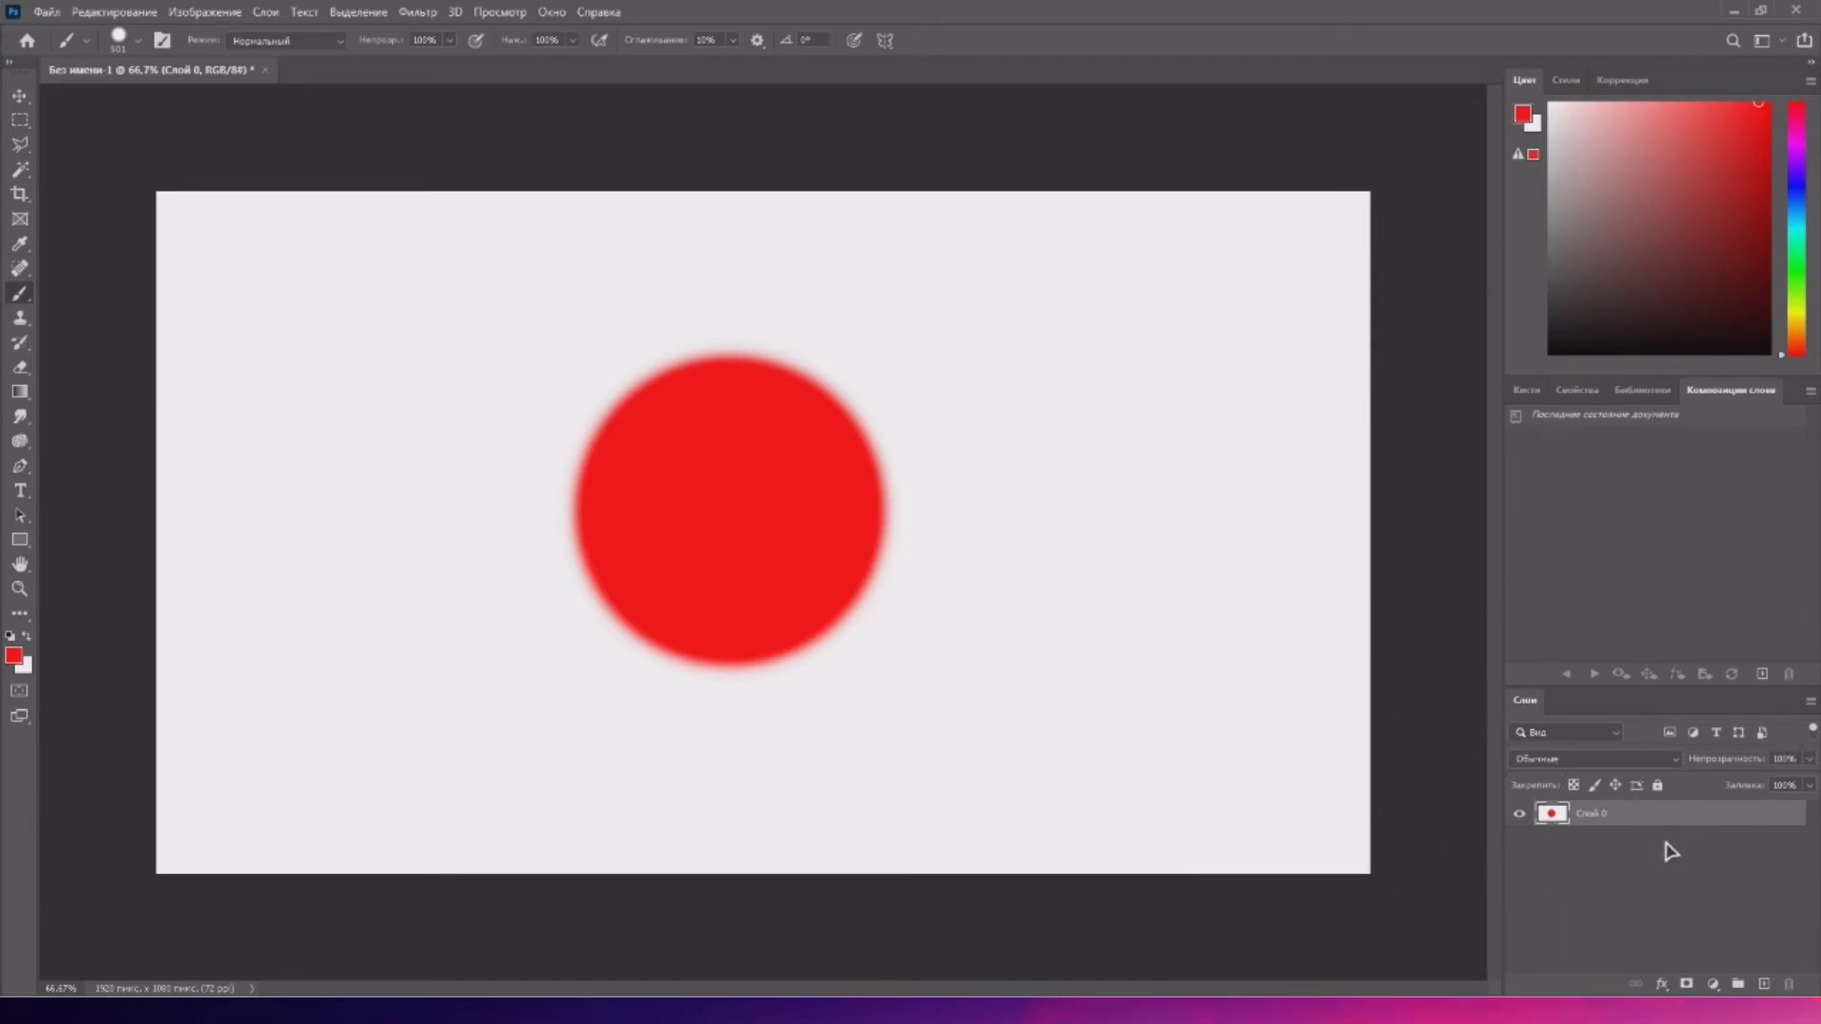
- Undo the stamped red circle and the conversion of the background layer
{"action": "key", "text": "ctrl+z"}
{"action": "key", "text": "ctrl+z"}
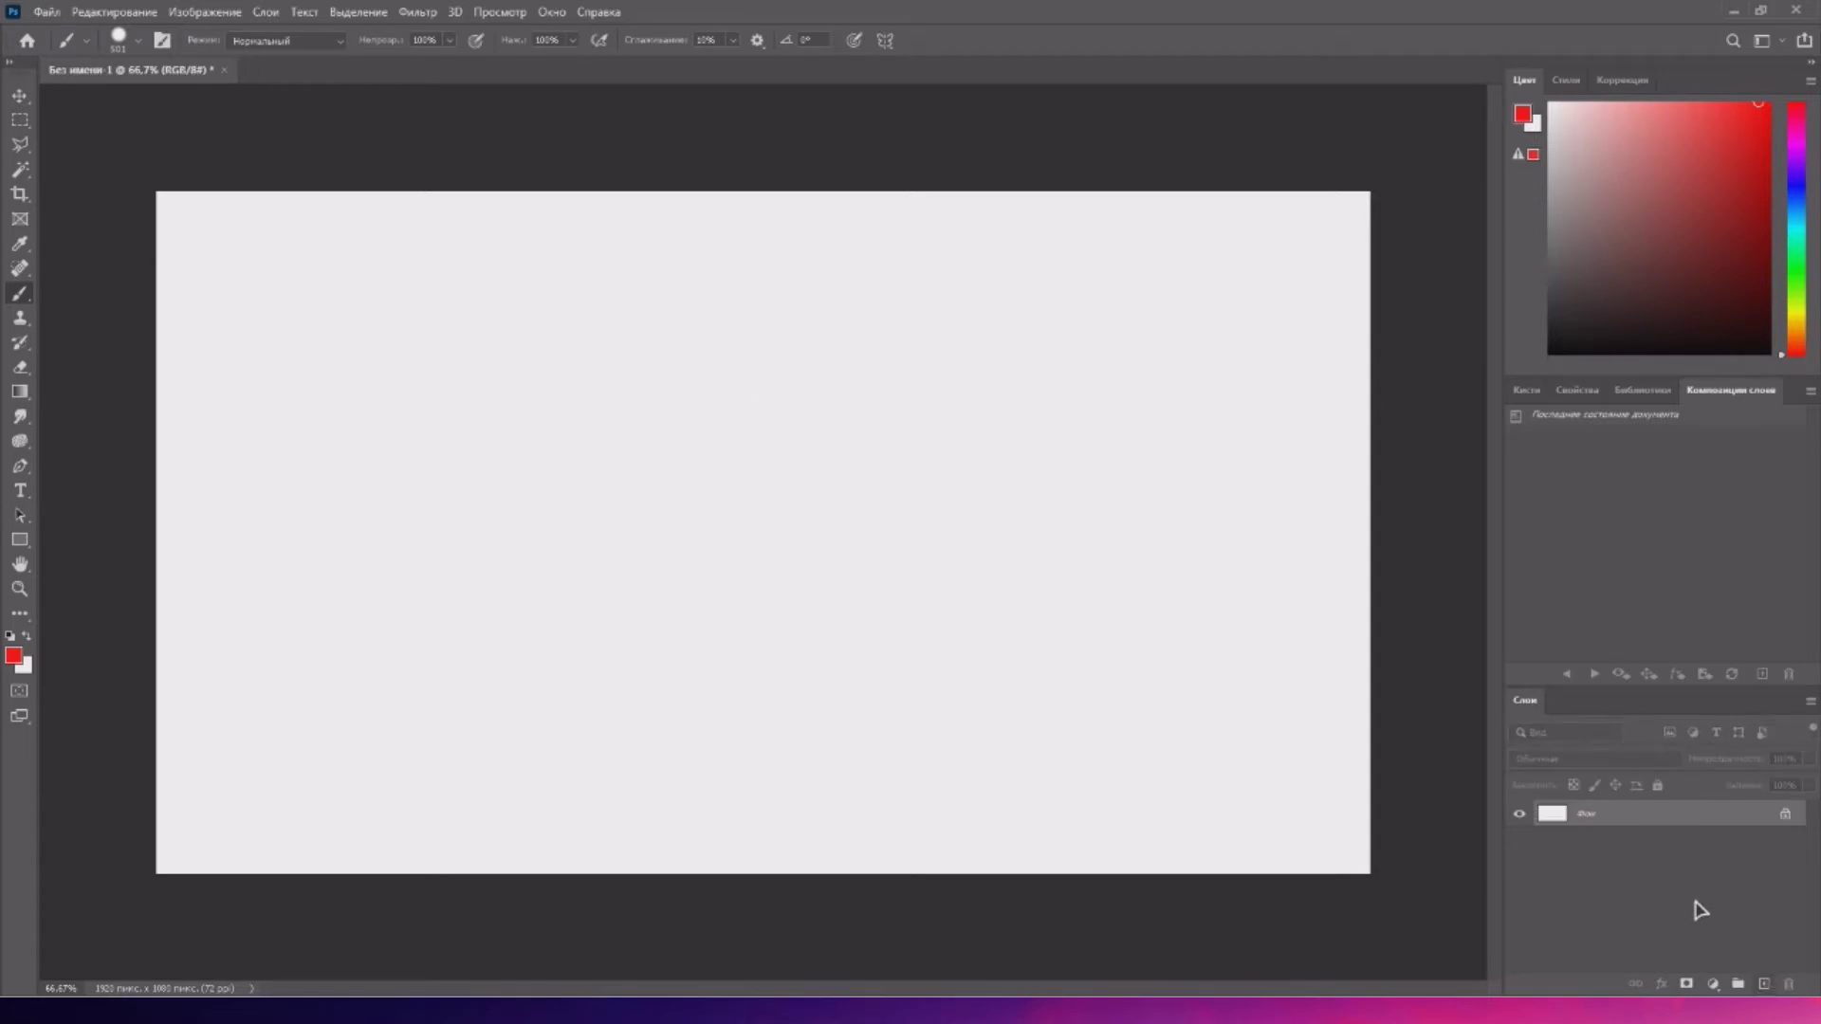
{"action": "key", "text": "ctrl+y"}
{"action": "key", "text": "ctrl+y"}
{"action": "key", "text": "y"}
- Convert the background into a regular layer with the default name and add two empty layers above it
{"action": "double_click", "coordinate": [1684, 826]}
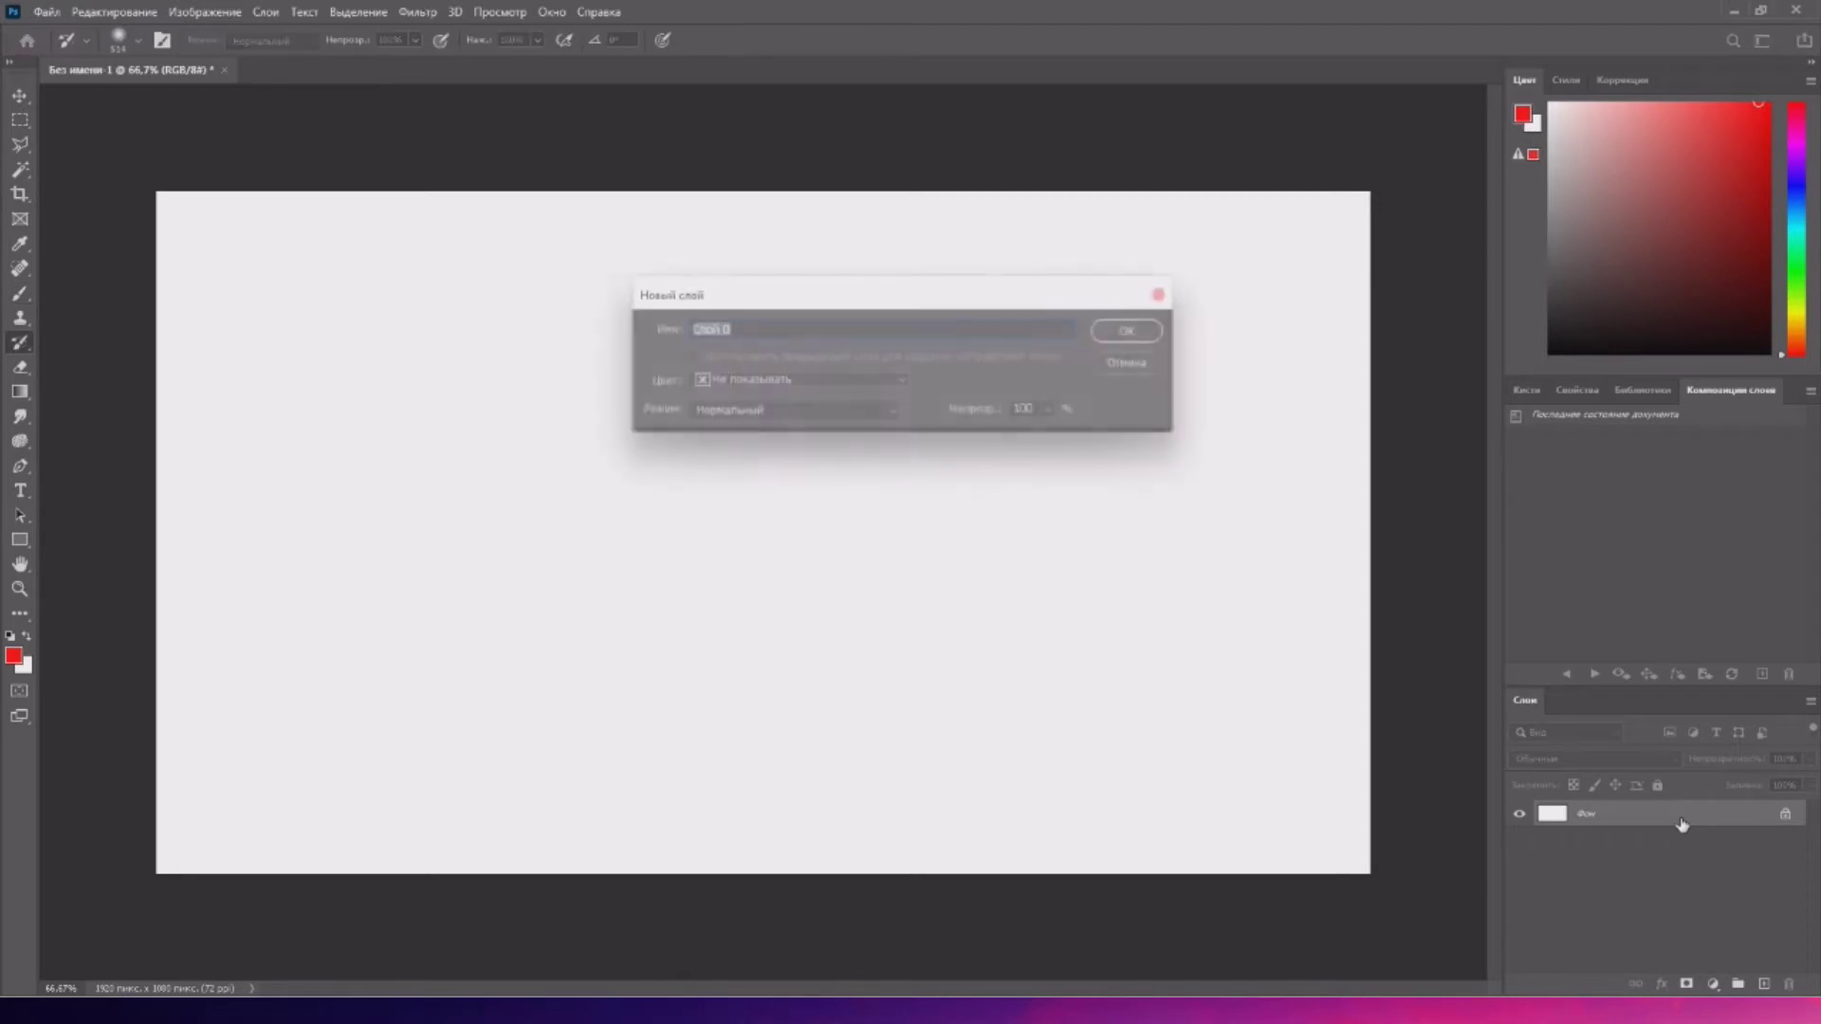
{"action": "left_click", "coordinate": [1148, 333]}
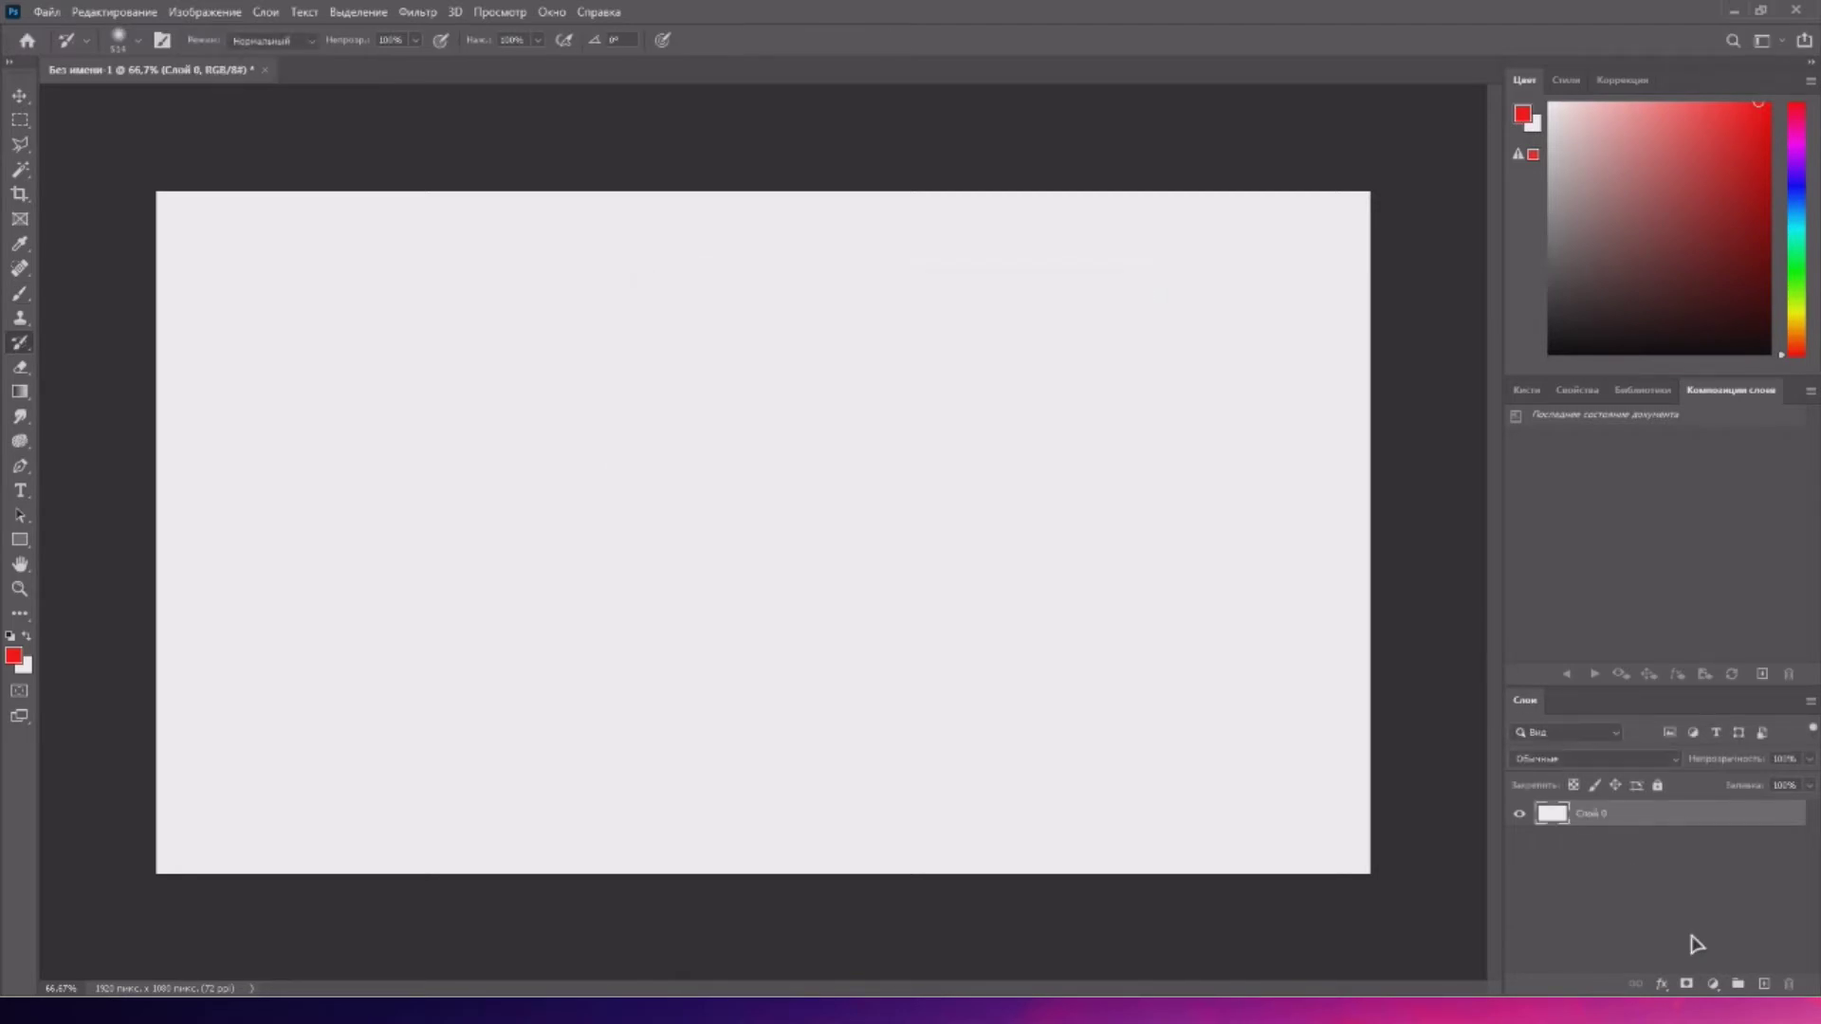
{"action": "left_click", "coordinate": [1764, 984]}
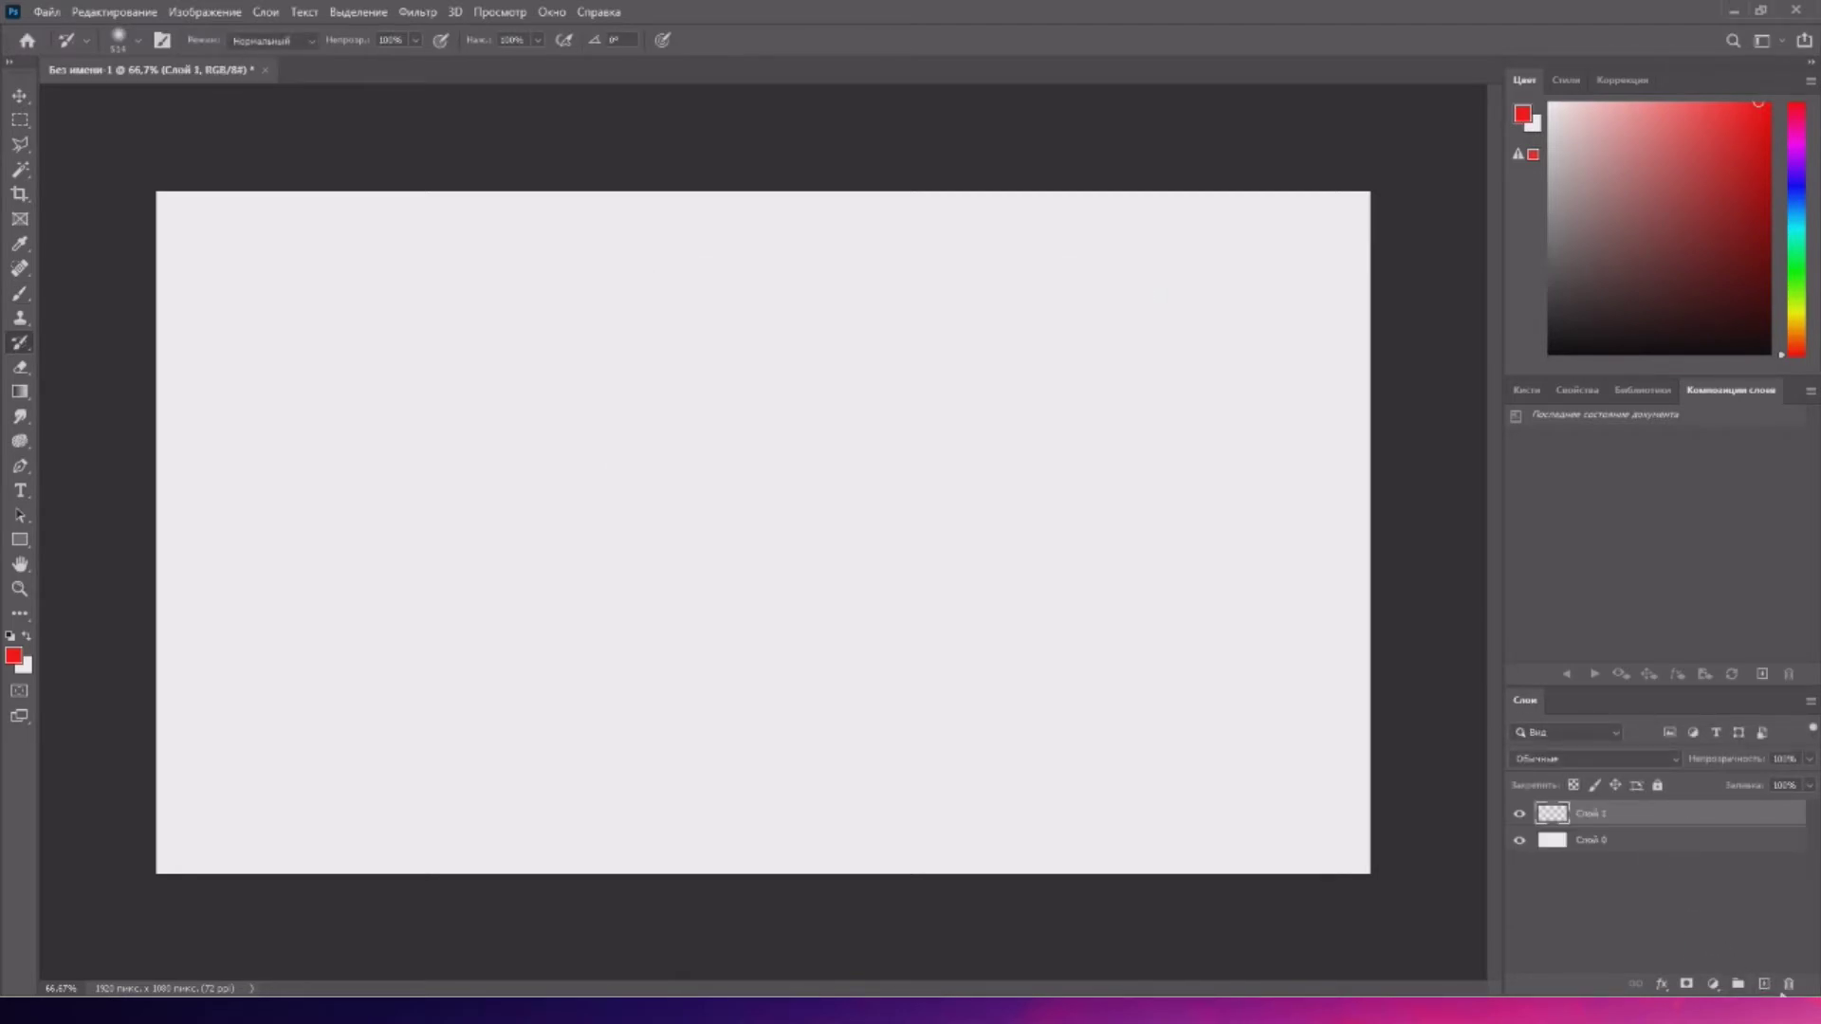
{"action": "left_click", "coordinate": [1763, 985]}
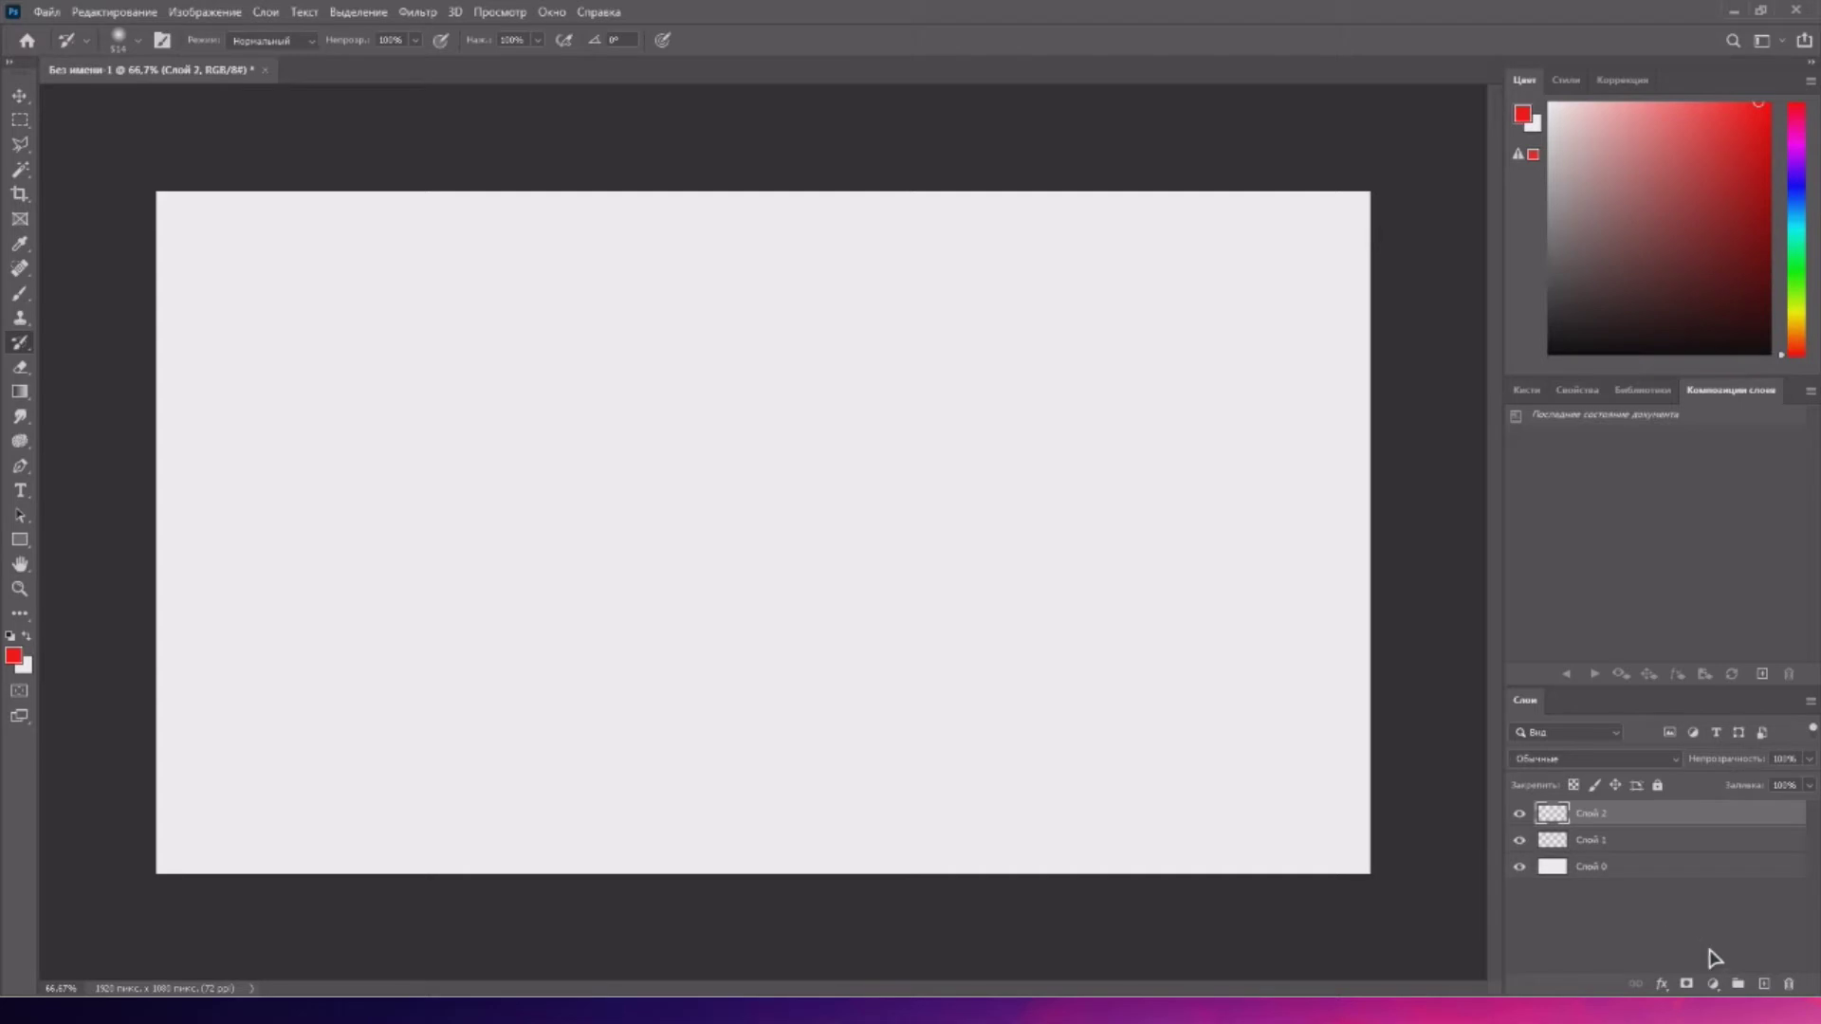
- Try stamping a red circle with the Brush tool on the layer Слой 2, and undo it
{"action": "left_click", "coordinate": [1593, 840]}
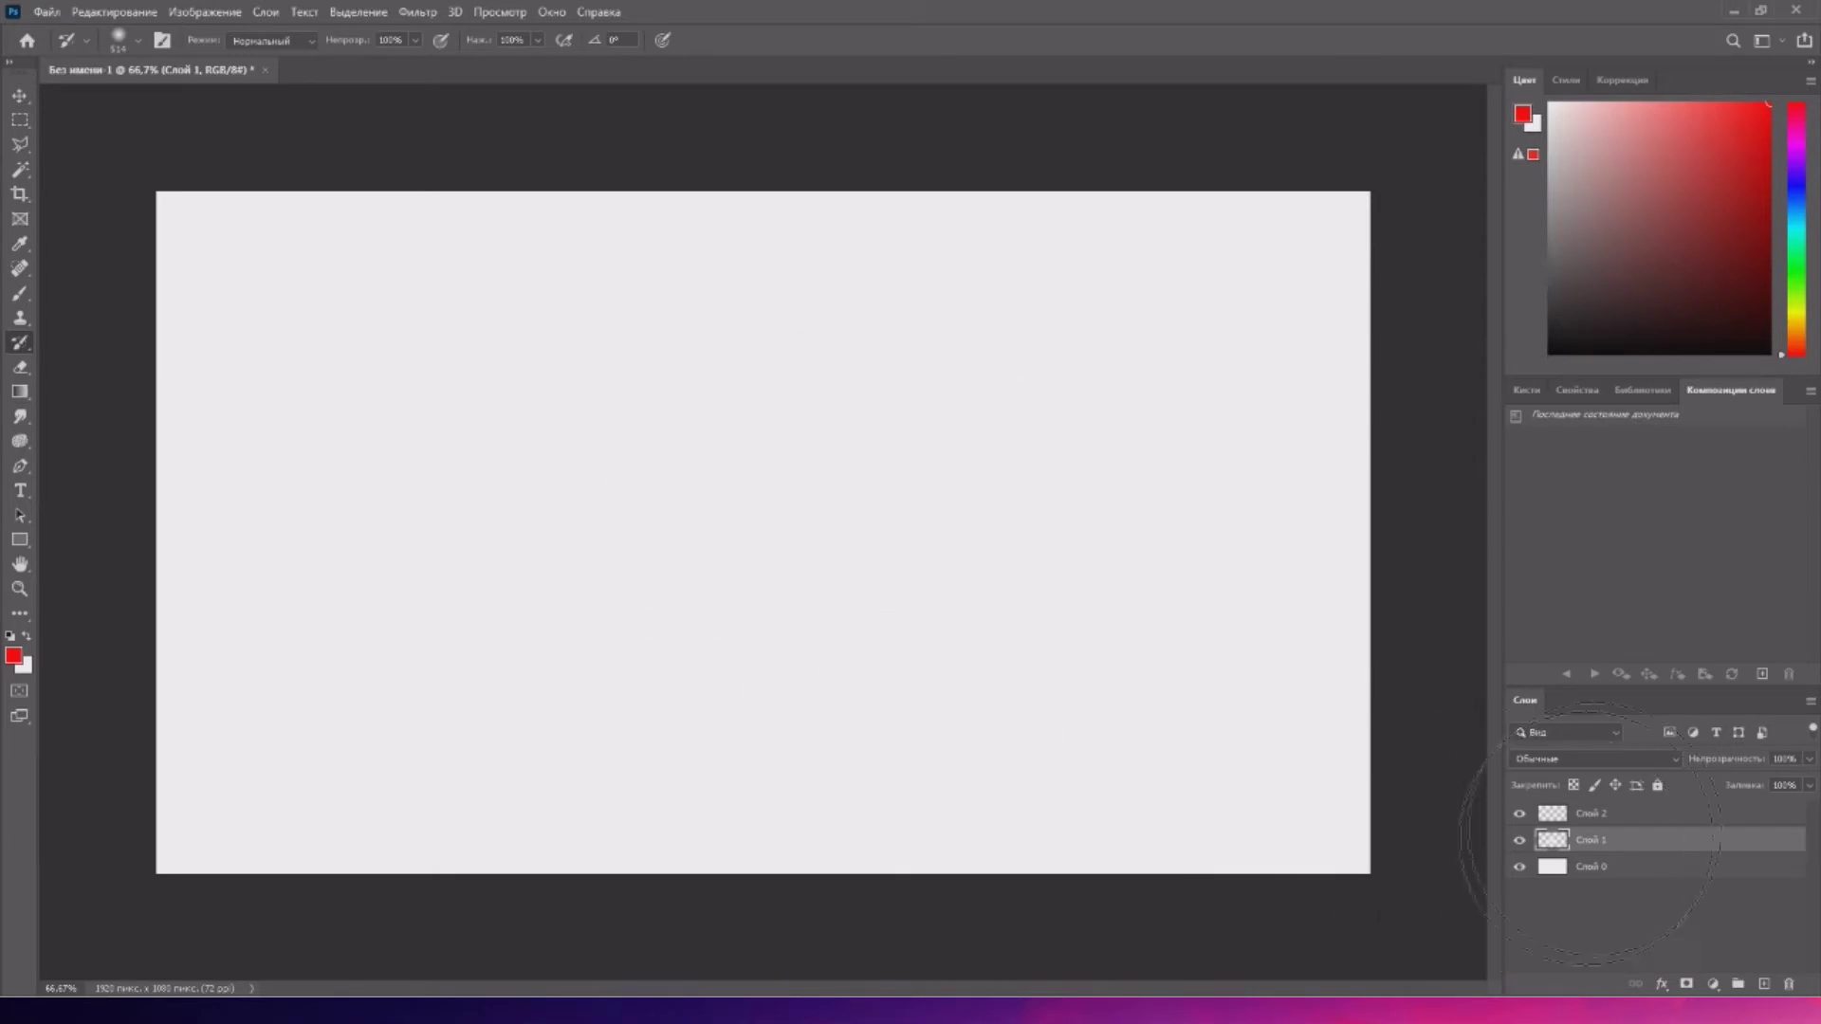
{"action": "left_click", "coordinate": [1602, 813]}
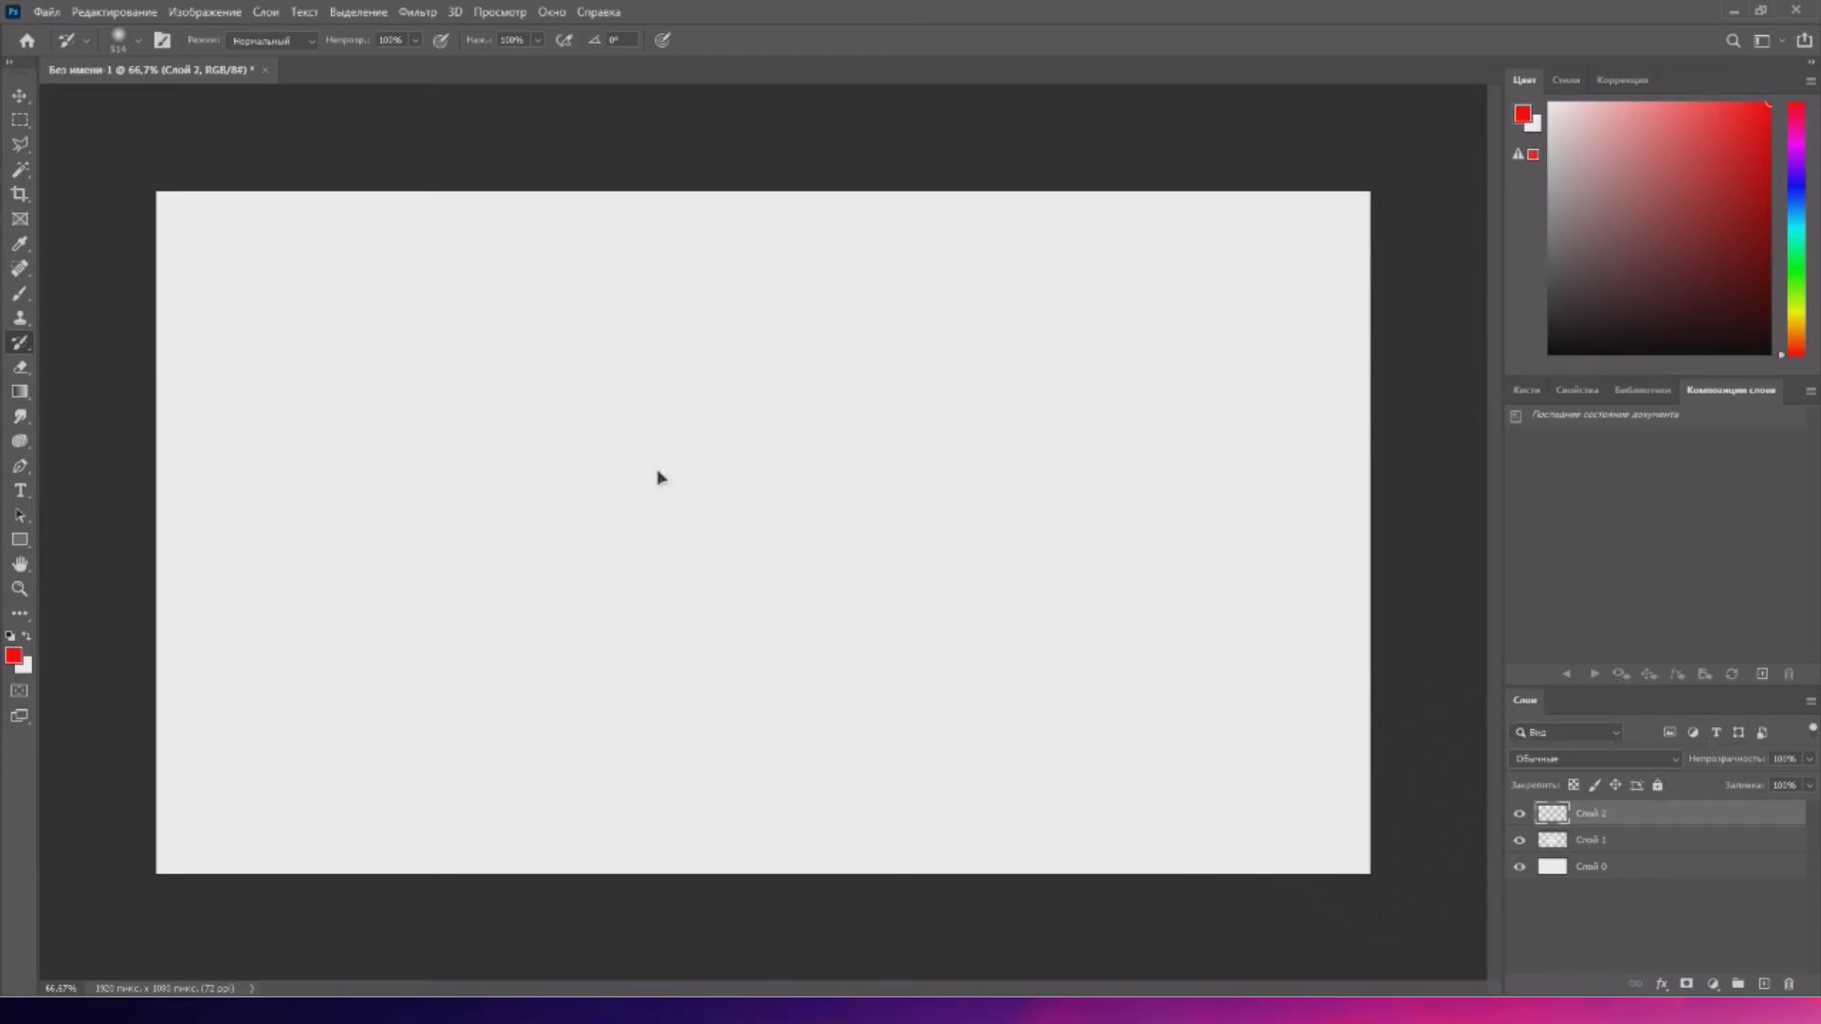
{"action": "left_click", "coordinate": [21, 295]}
{"action": "left_click", "coordinate": [676, 482]}
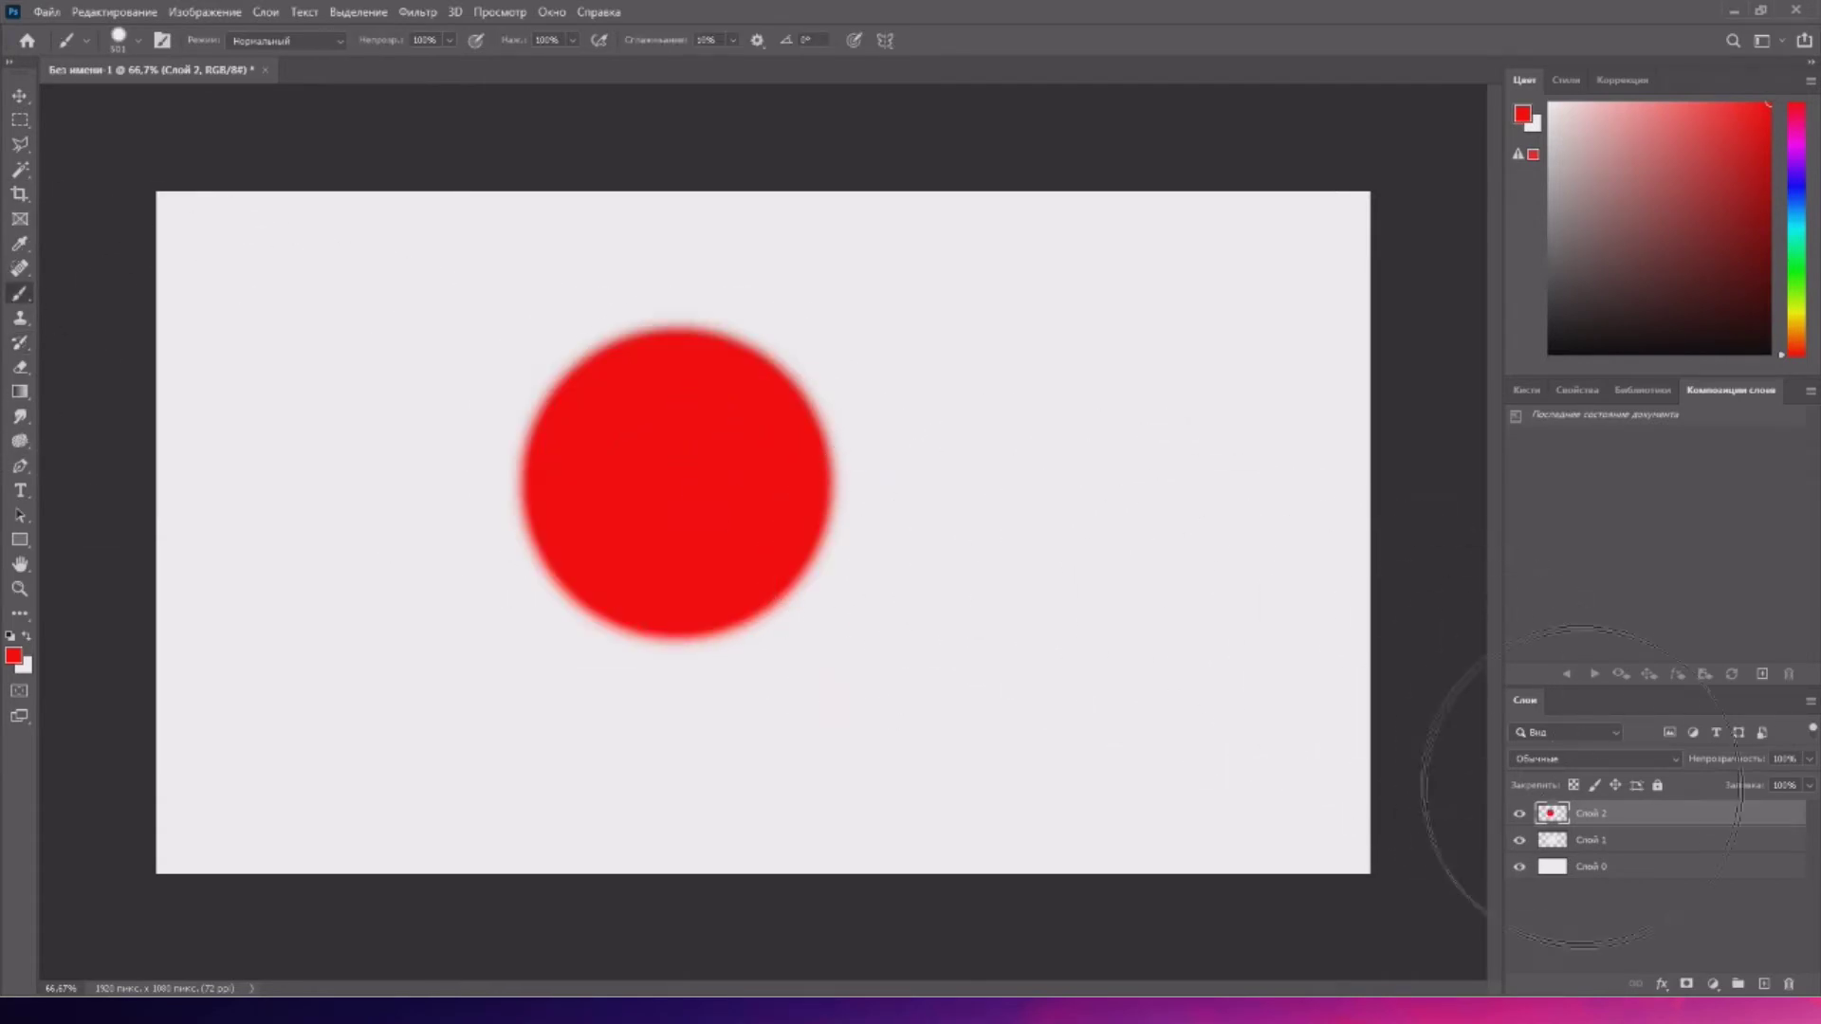
{"action": "key", "text": "ctrl+z"}
- Stamp a red circle mid-canvas on Слой 1 and, with that layer temporarily hidden, a matching one at the same spot on Слой 2
{"action": "left_click", "coordinate": [1631, 840]}
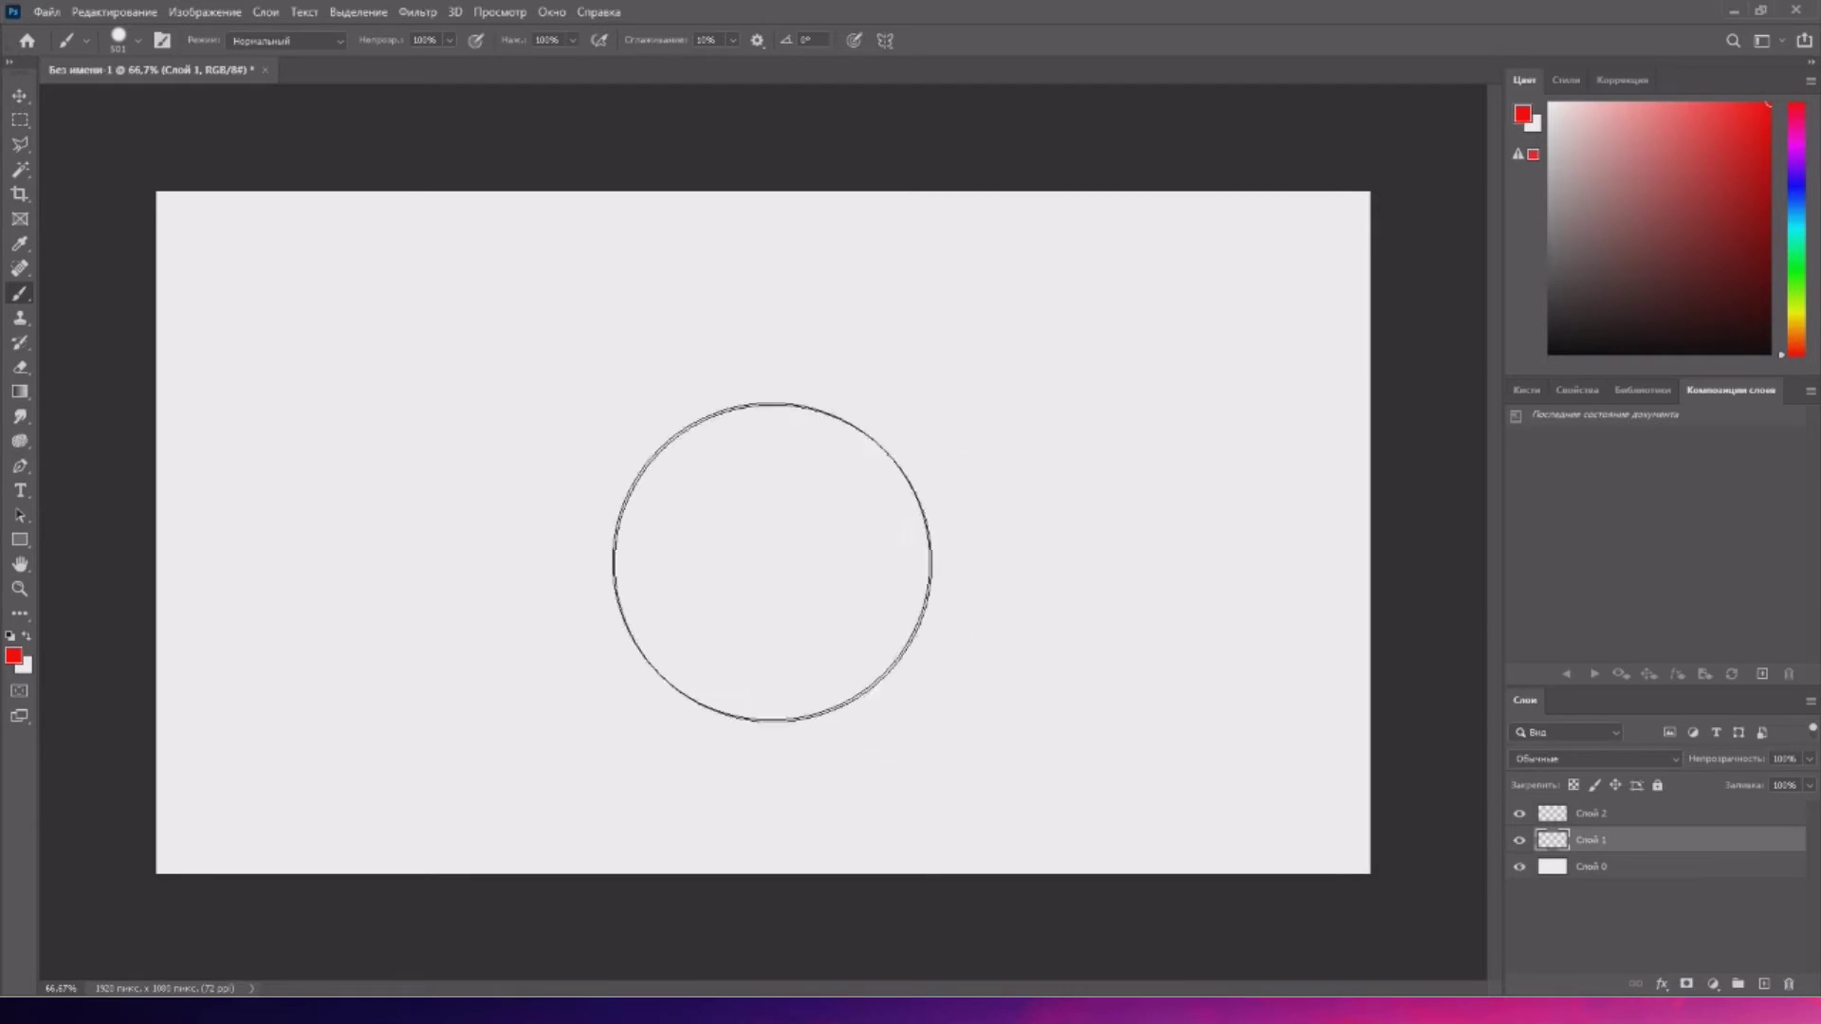
{"action": "left_click", "coordinate": [765, 543]}
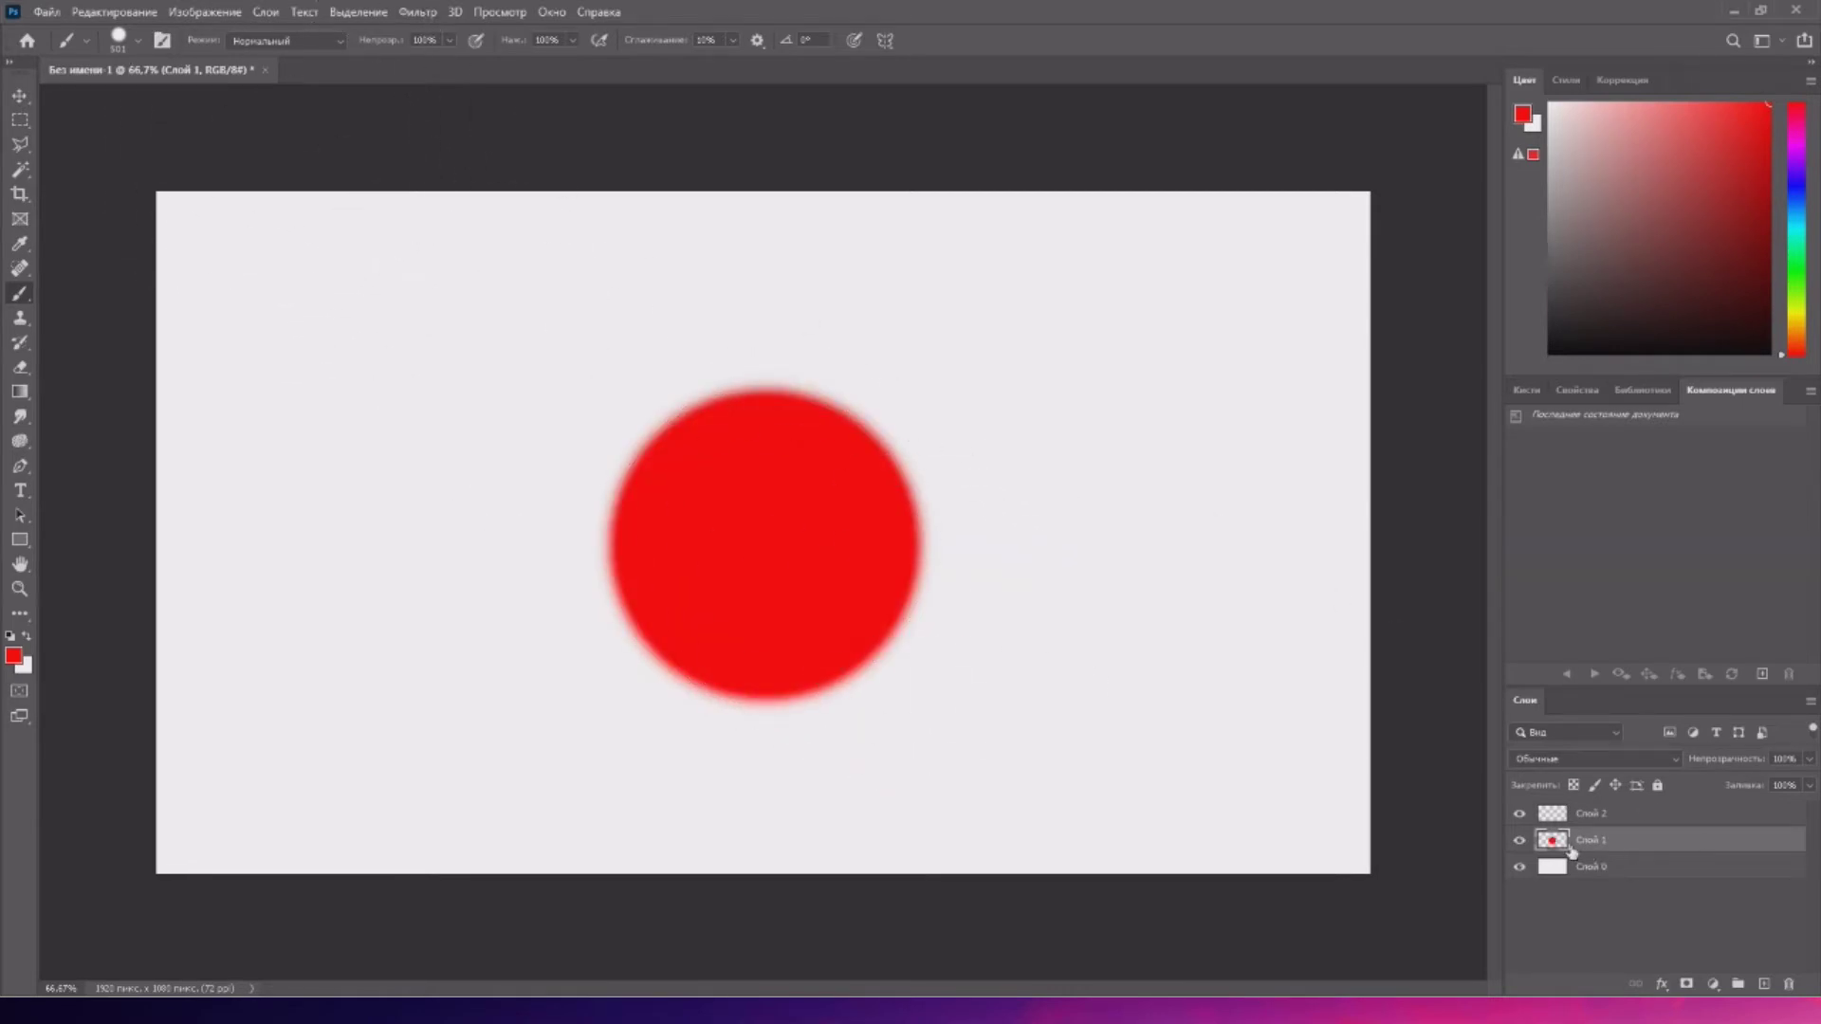
{"action": "left_click", "coordinate": [1599, 818]}
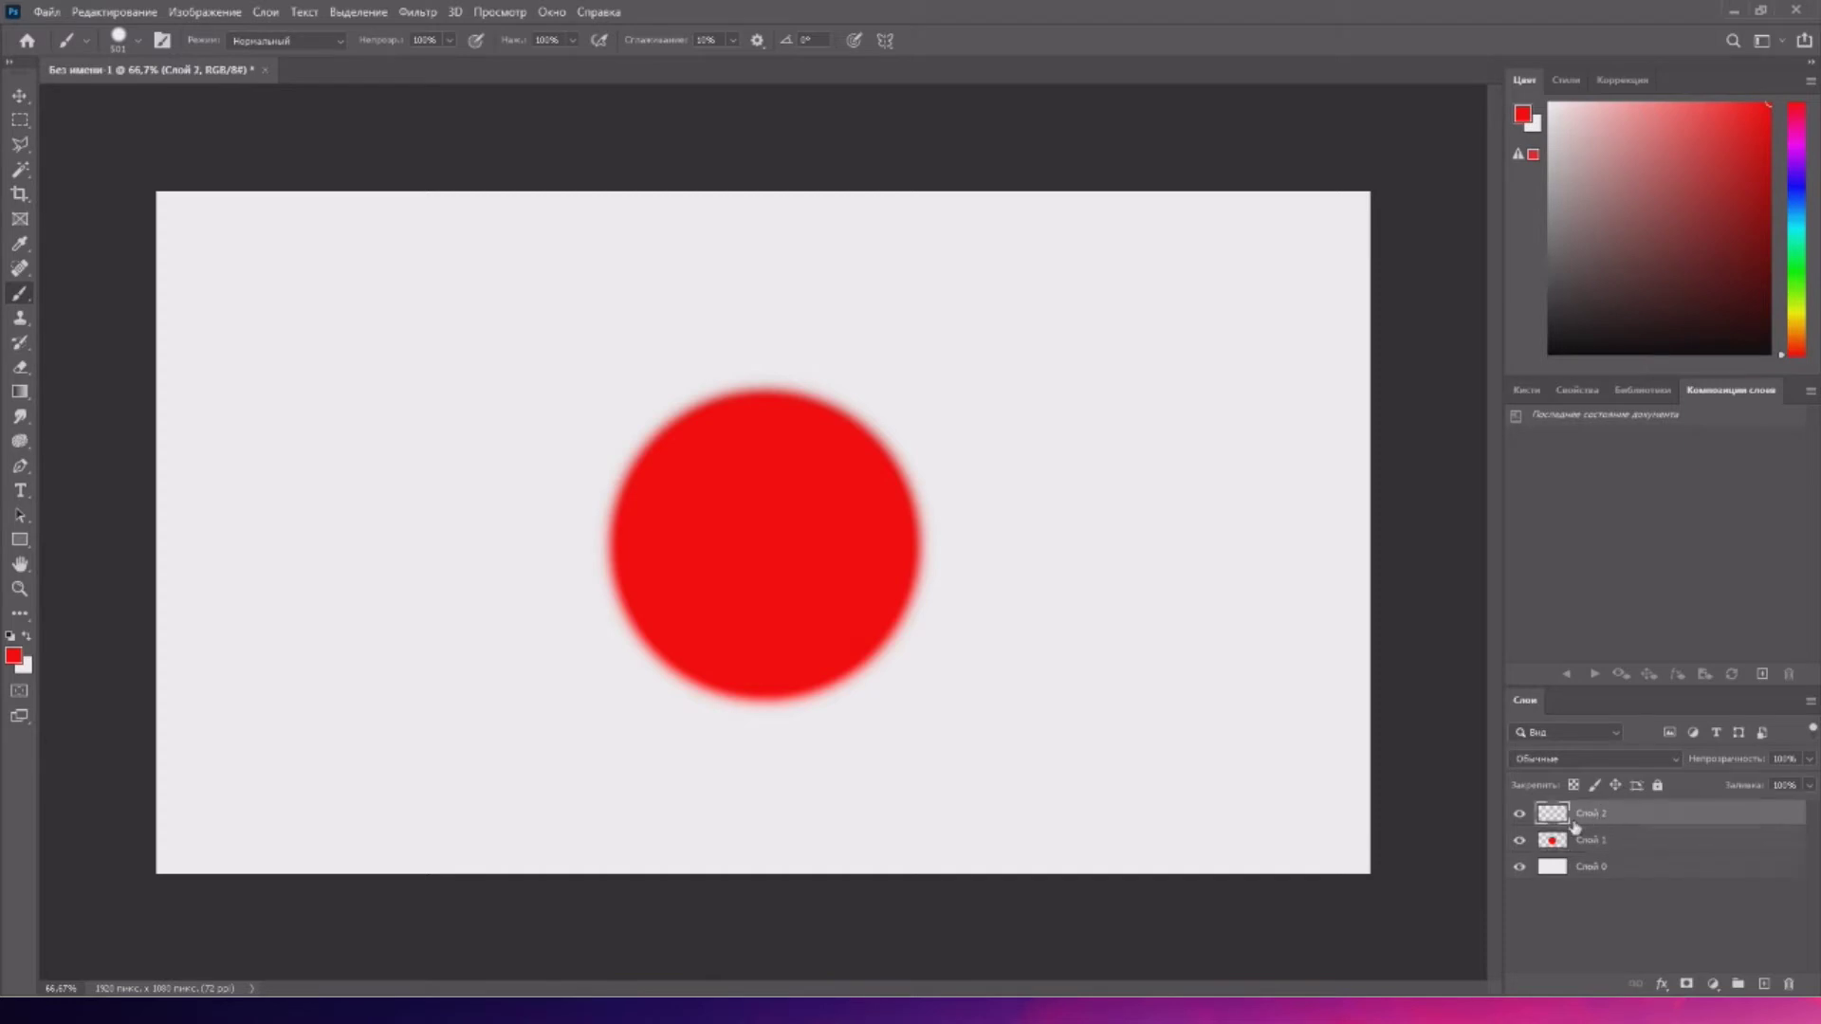
{"action": "left_click", "coordinate": [1521, 841]}
{"action": "left_click", "coordinate": [775, 553]}
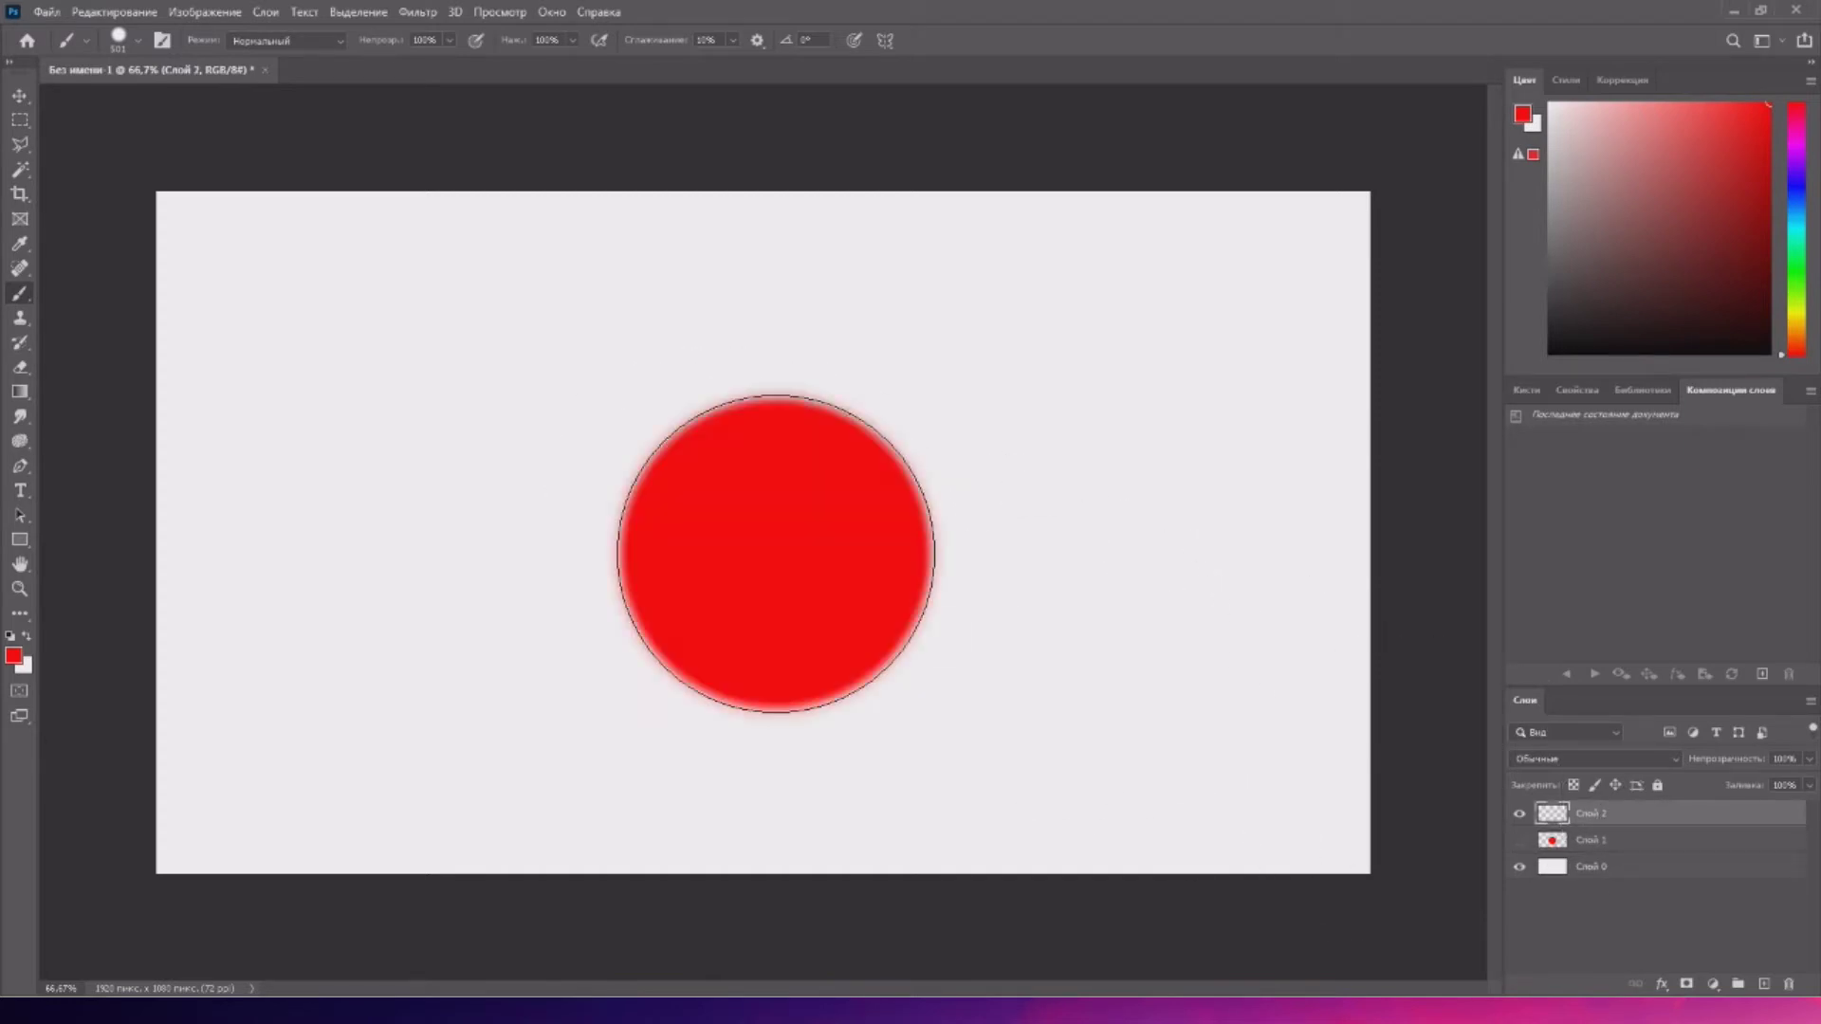
{"action": "left_click", "coordinate": [1575, 841]}
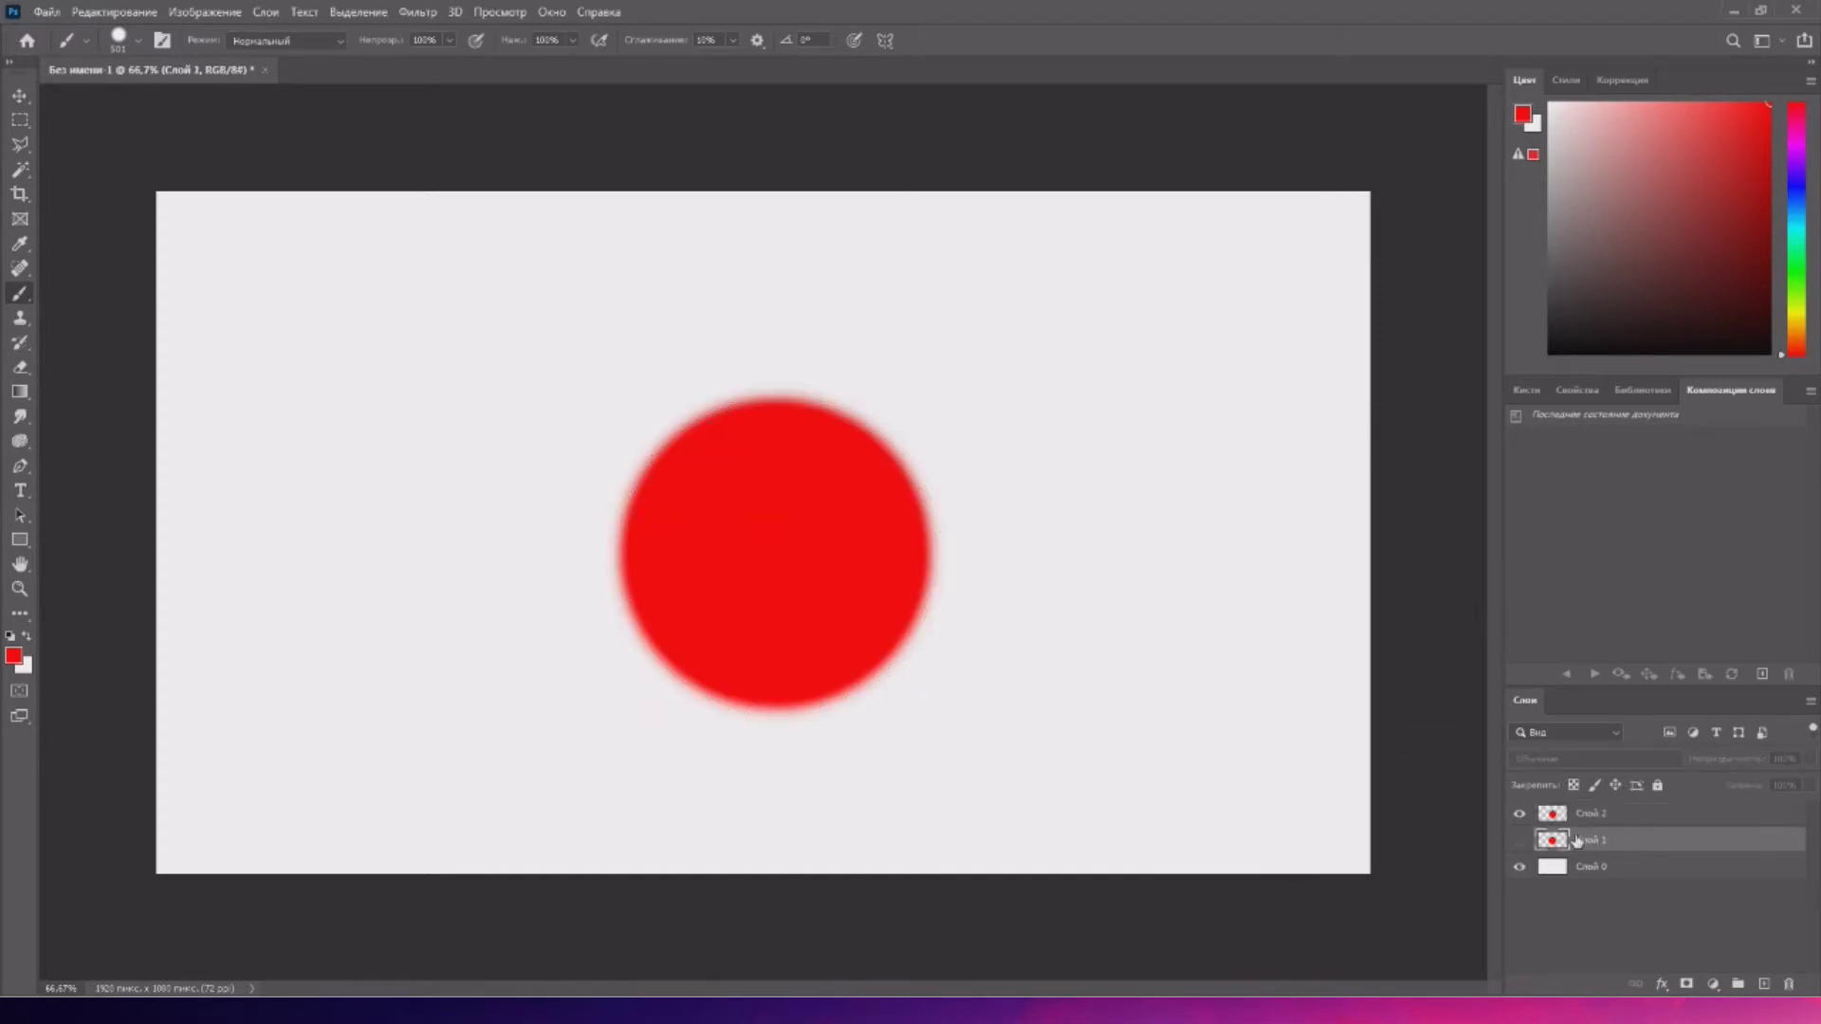
{"action": "left_click", "coordinate": [1518, 841]}
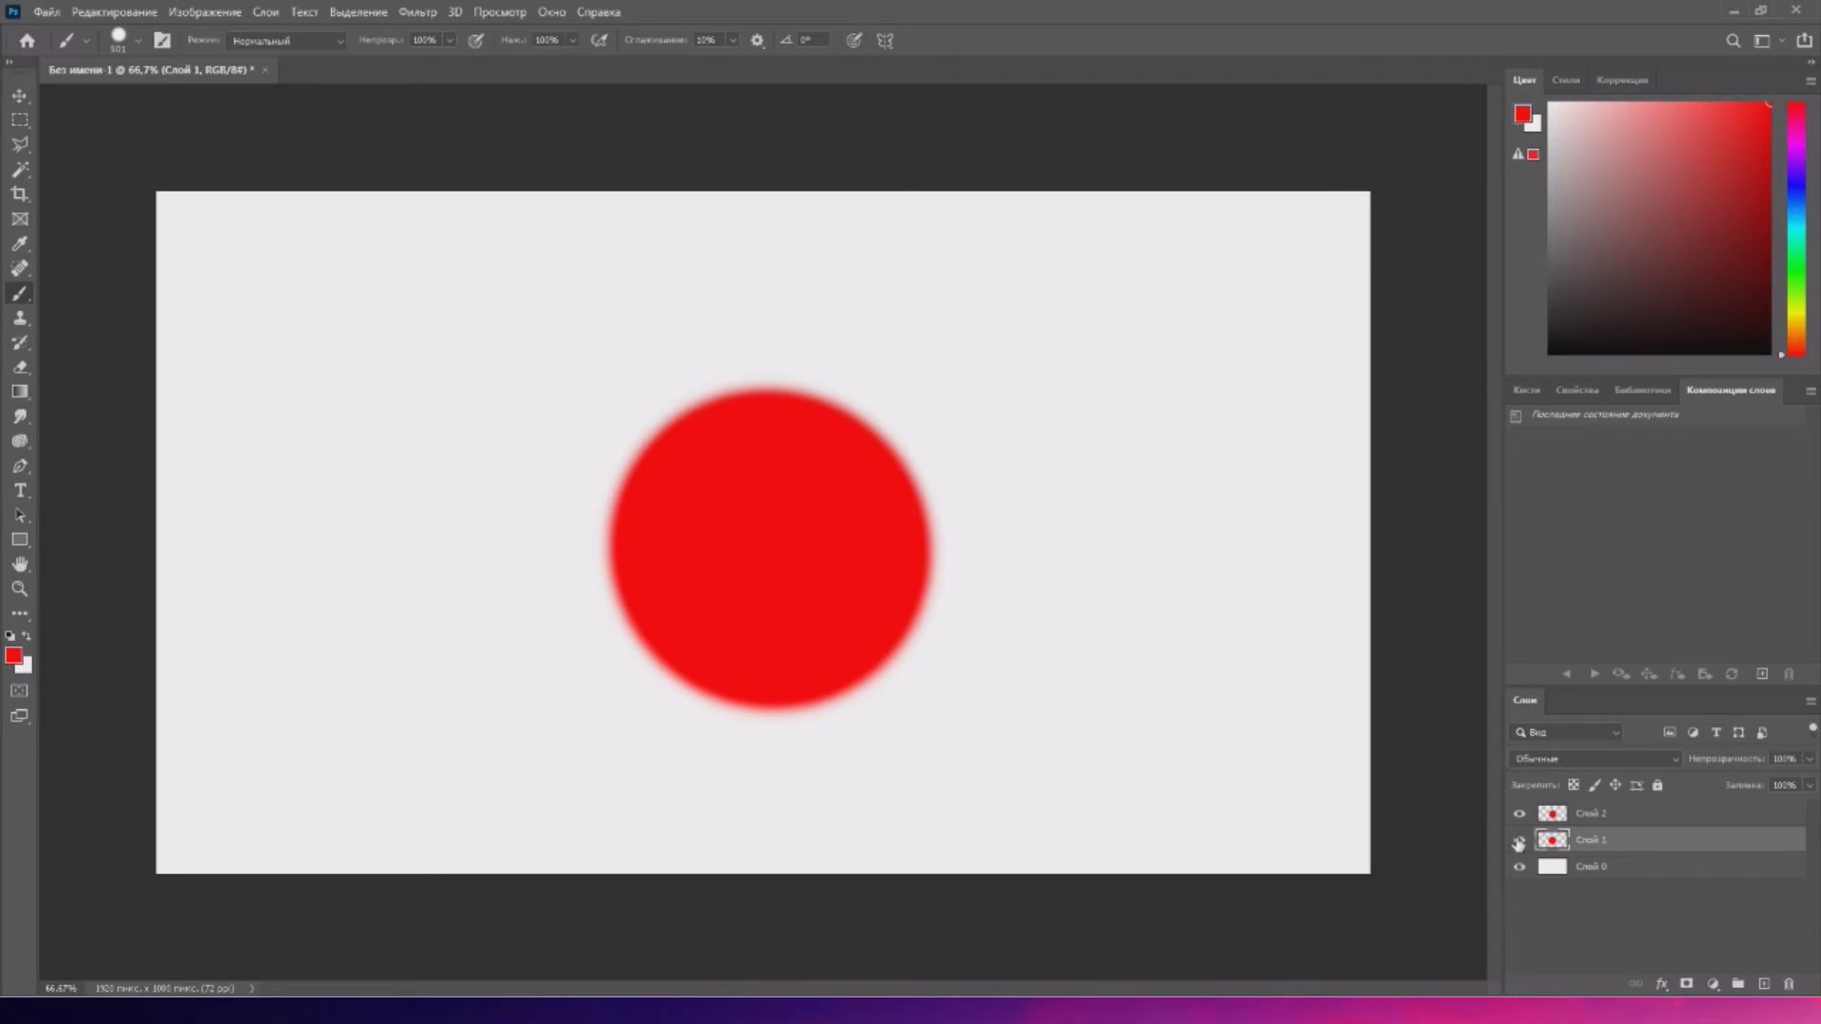
- Move the circle on Слой 2 so that it lies exactly over the circle on Слой 1
{"action": "left_click", "coordinate": [20, 98]}
{"action": "left_click", "coordinate": [1592, 821]}
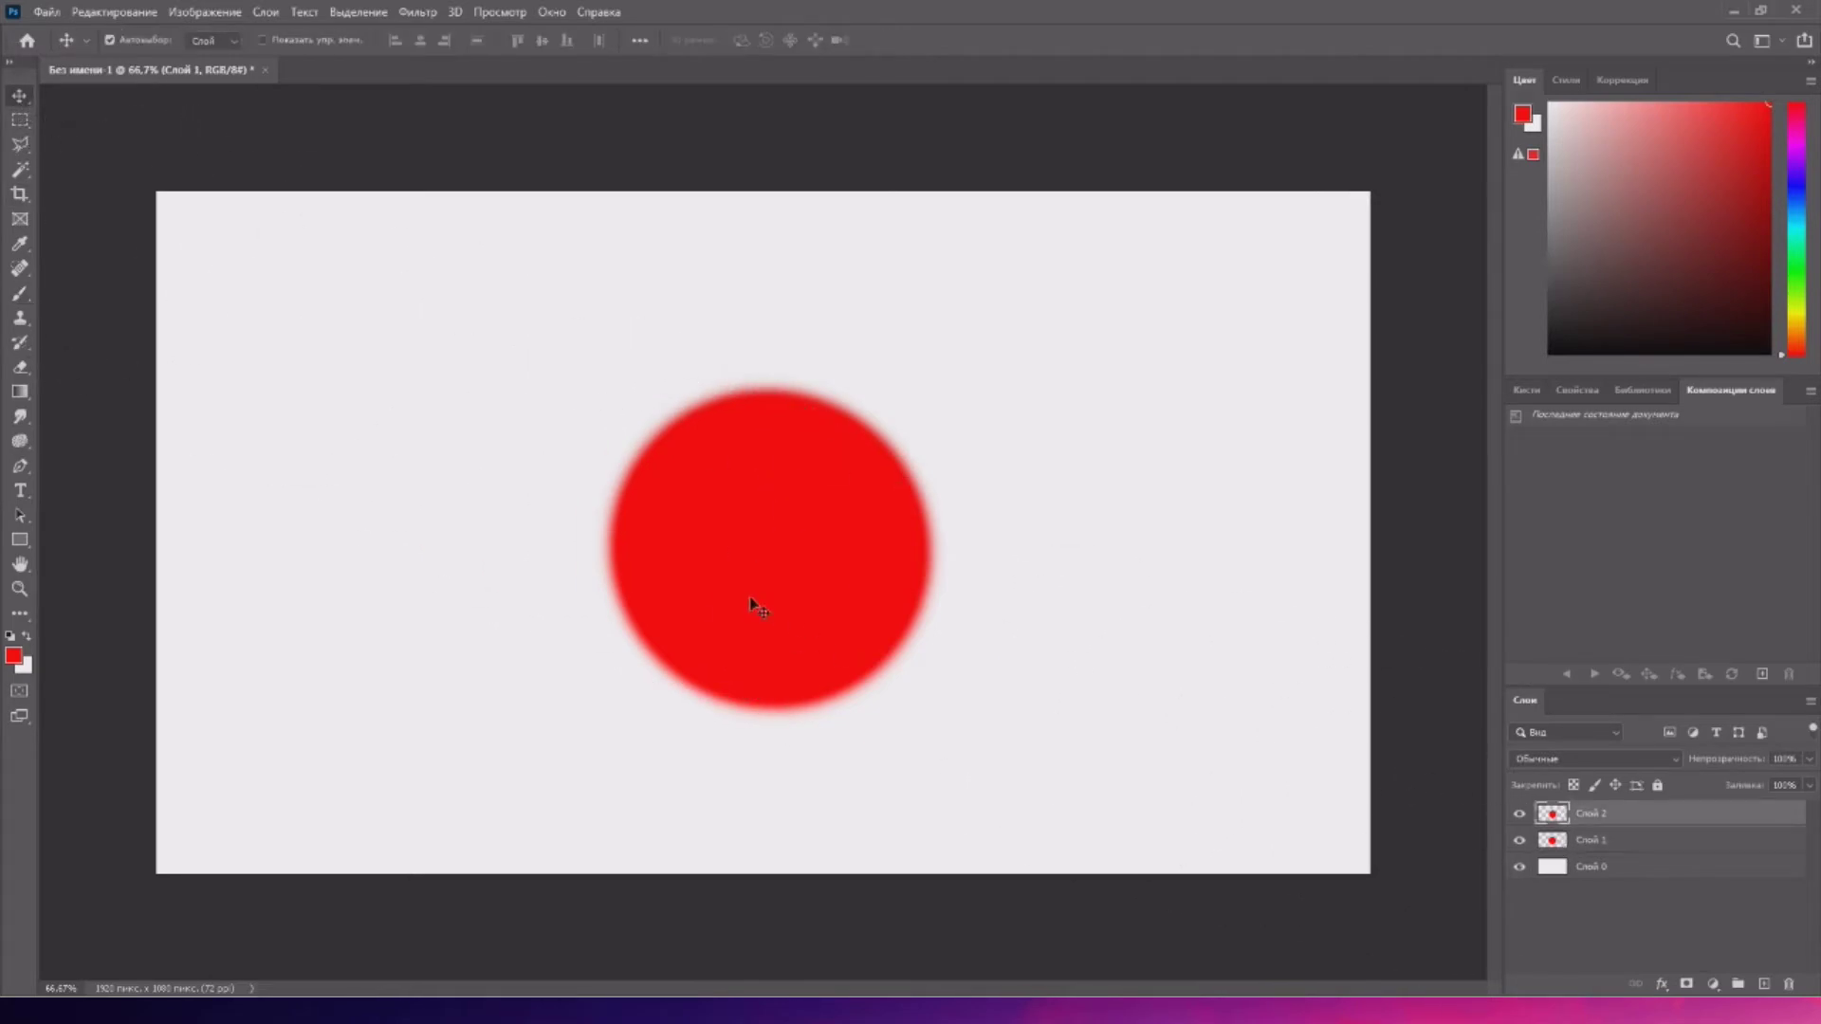
{"action": "left_click_drag", "start_coordinate": [637, 529], "coordinate": [722, 562]}
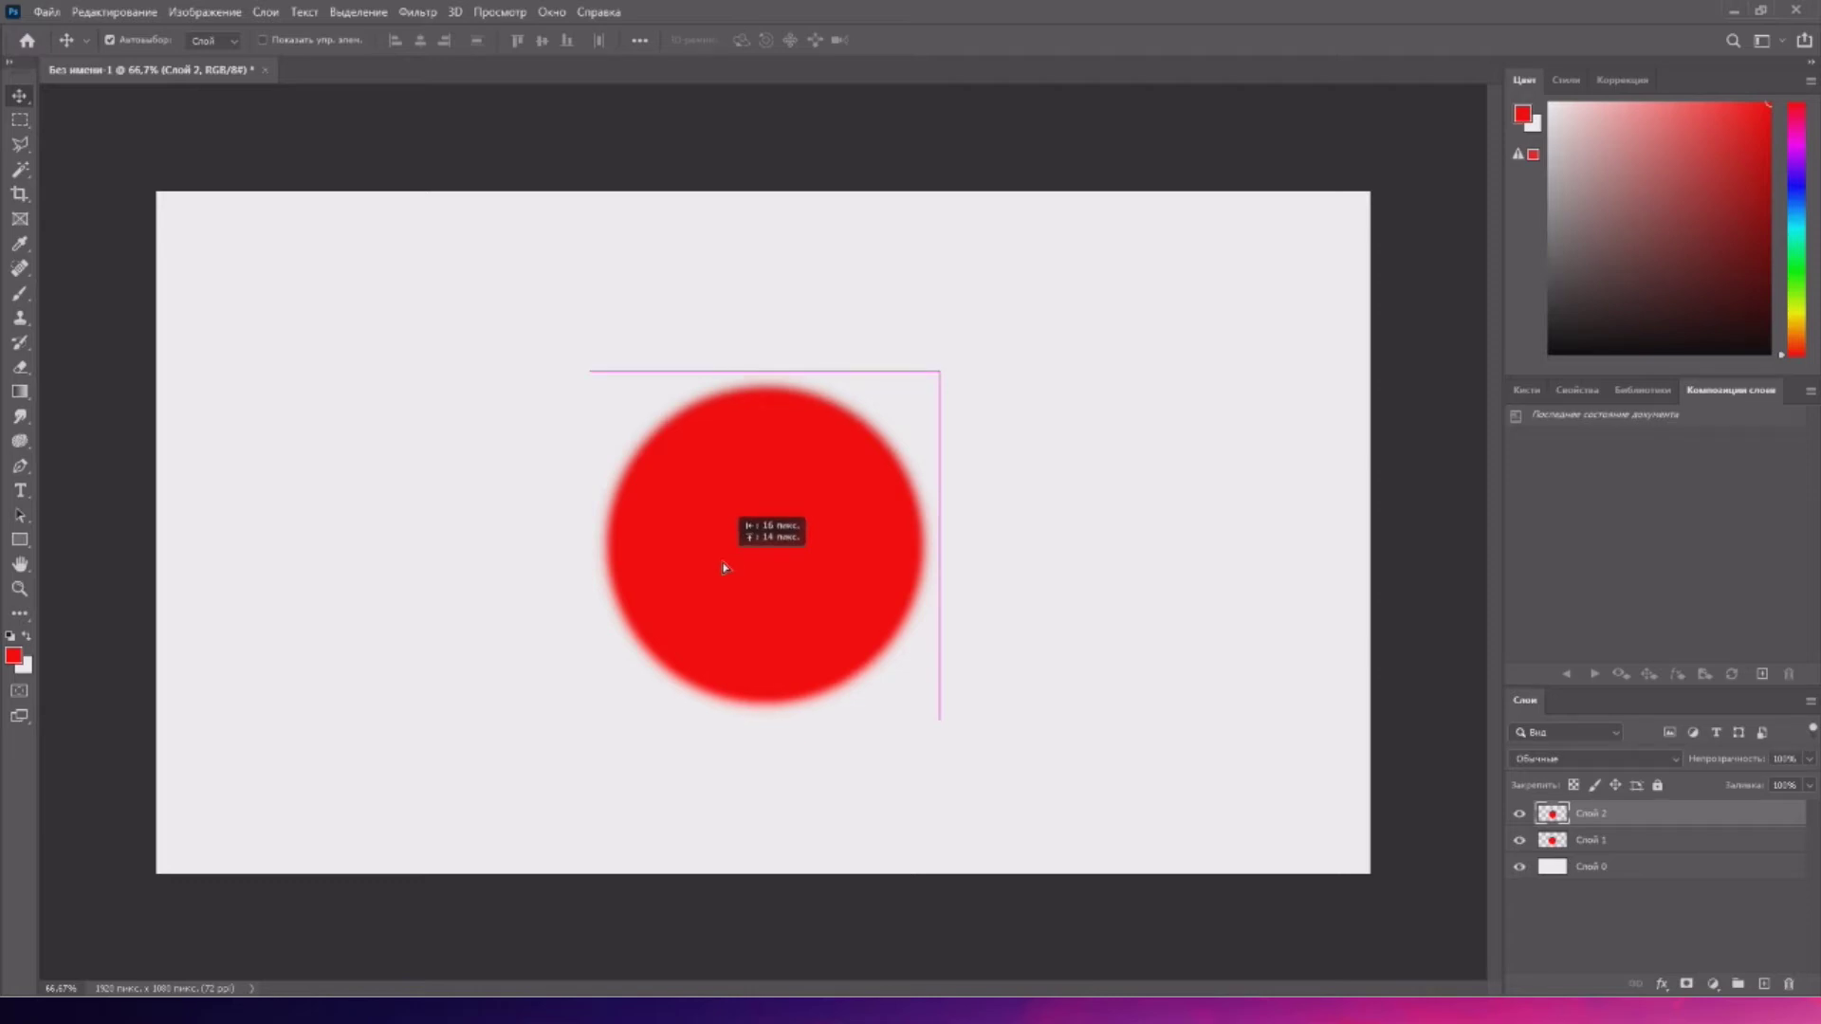
{"action": "left_click_drag", "start_coordinate": [724, 567], "coordinate": [720, 566]}
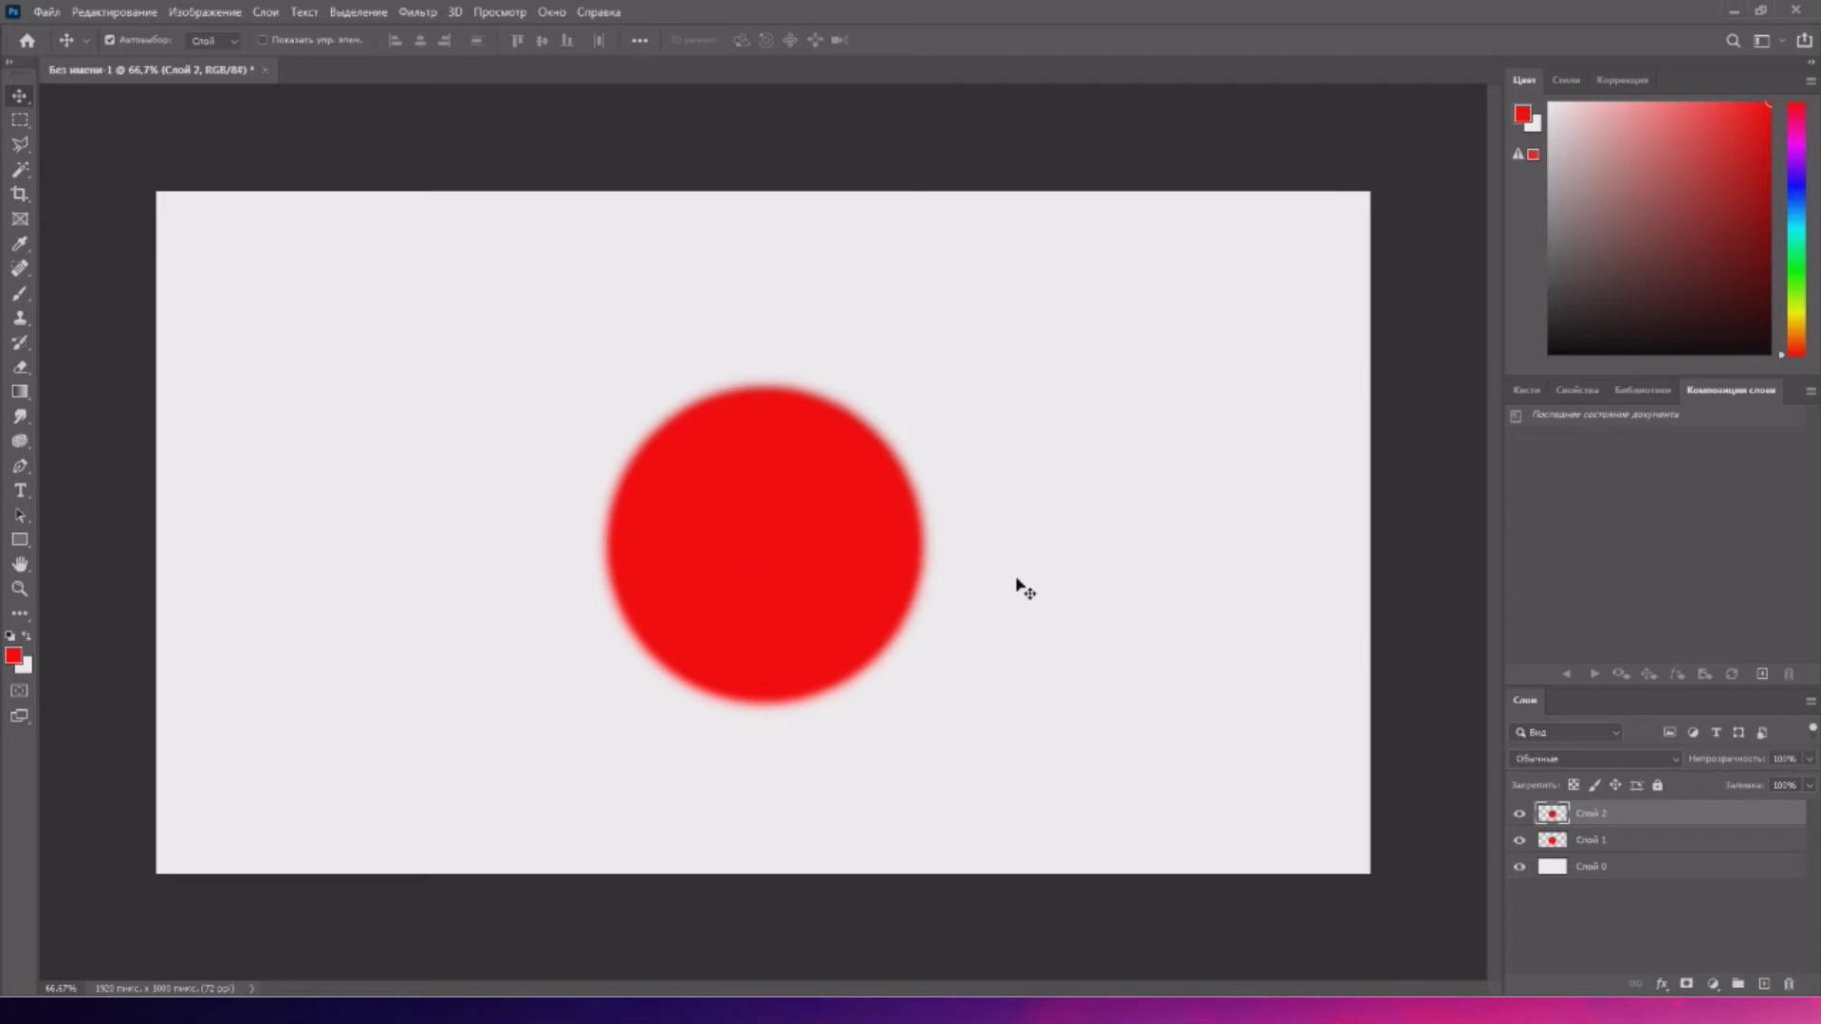
- Apply a Gaussian Blur with a radius of about 41 pixels to the circle on Слой 1
{"action": "left_click", "coordinate": [1617, 841]}
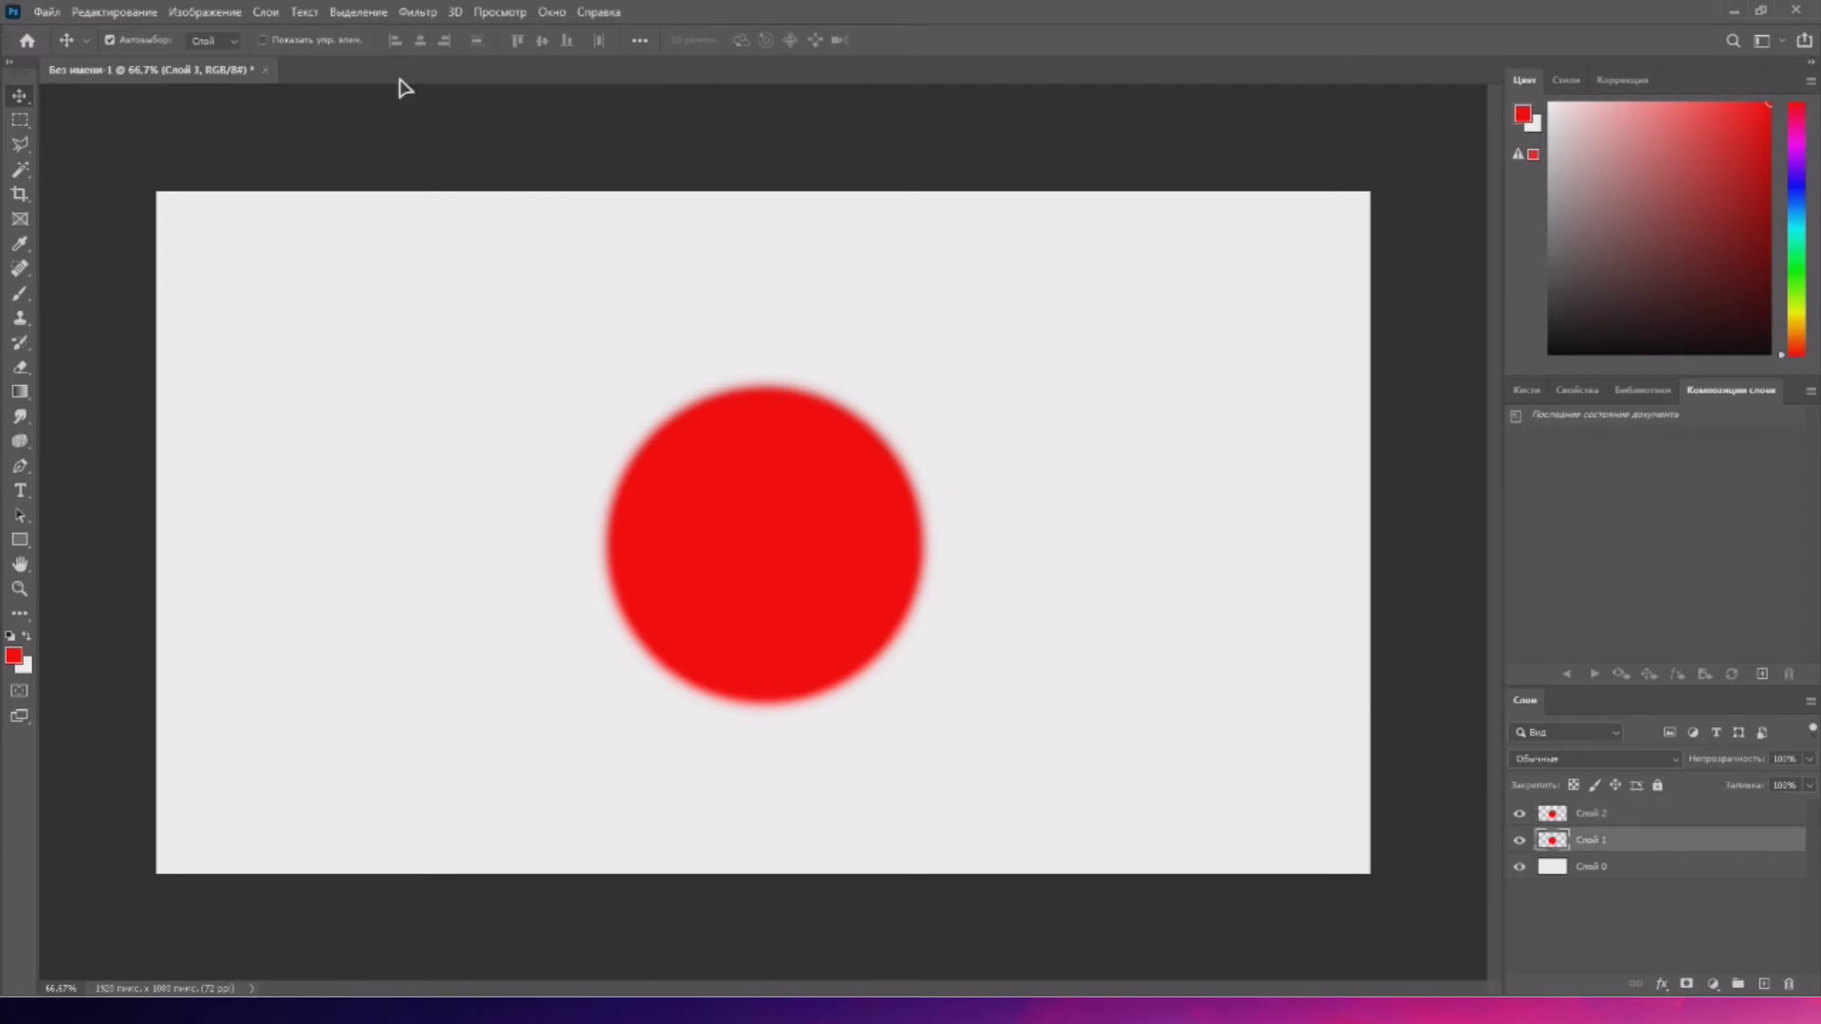
{"action": "left_click", "coordinate": [417, 12]}
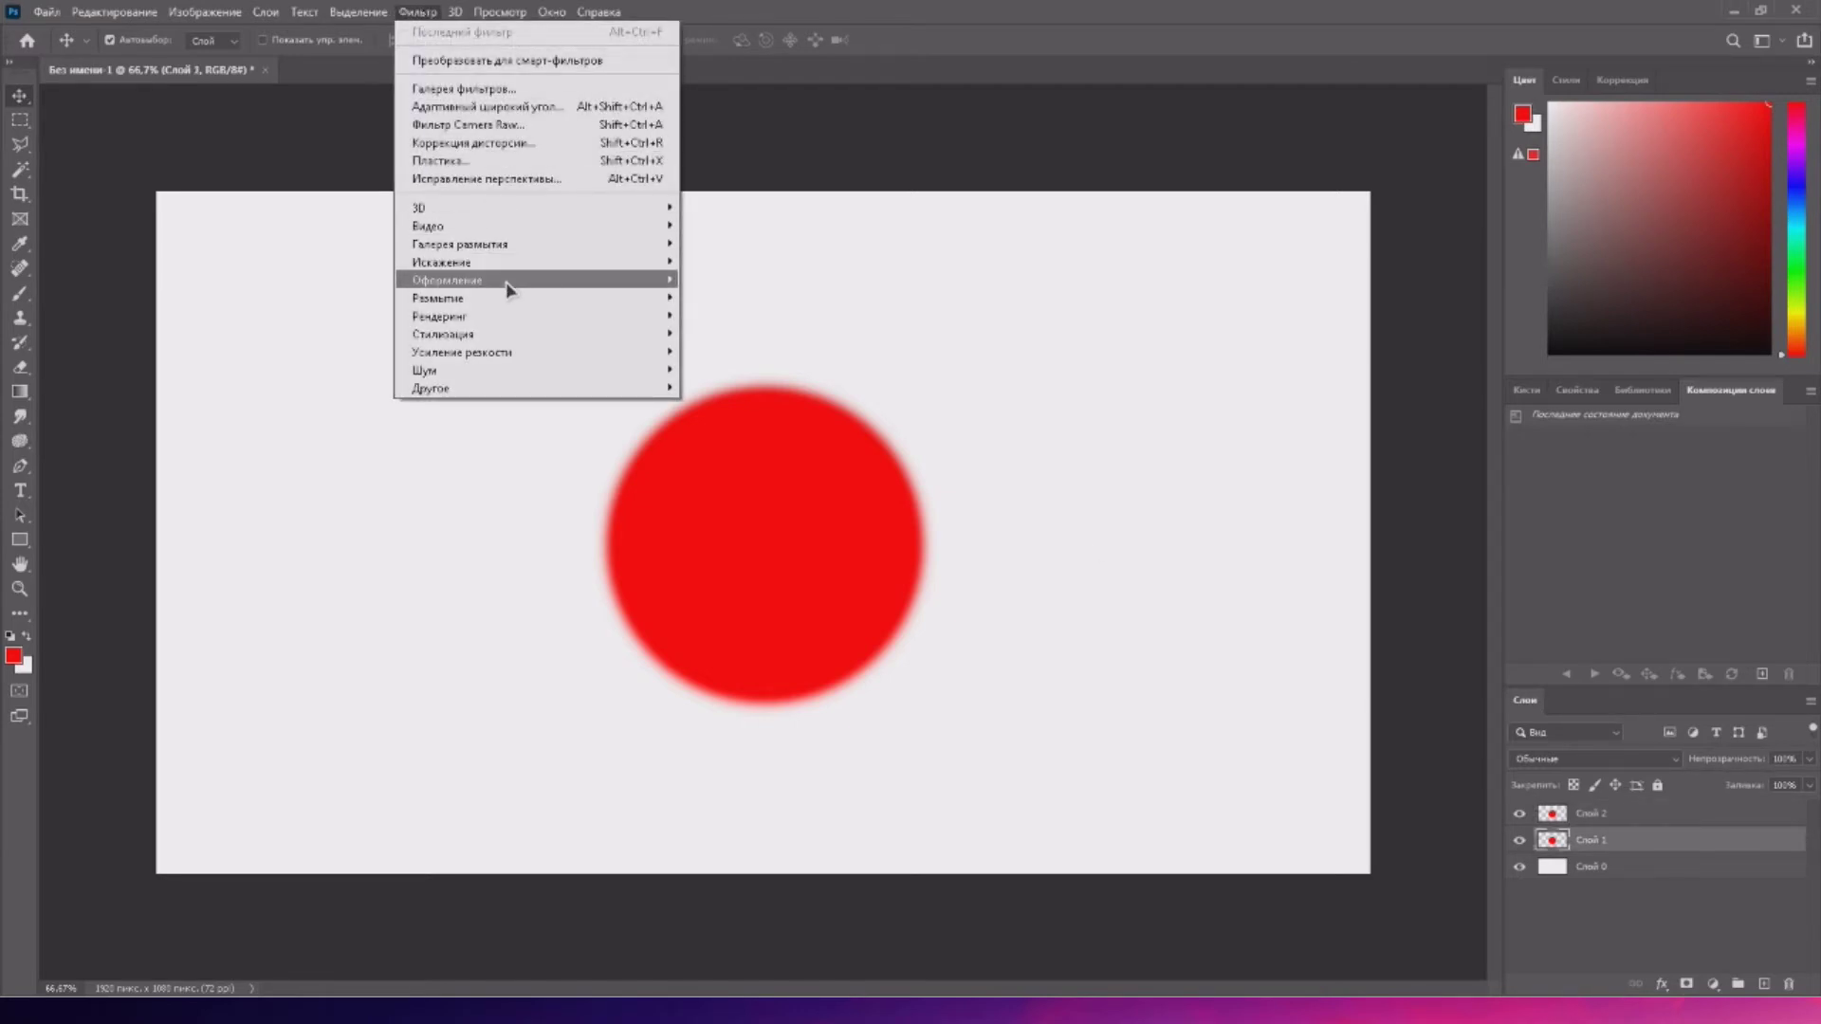
{"action": "mouse_move", "coordinate": [512, 299]}
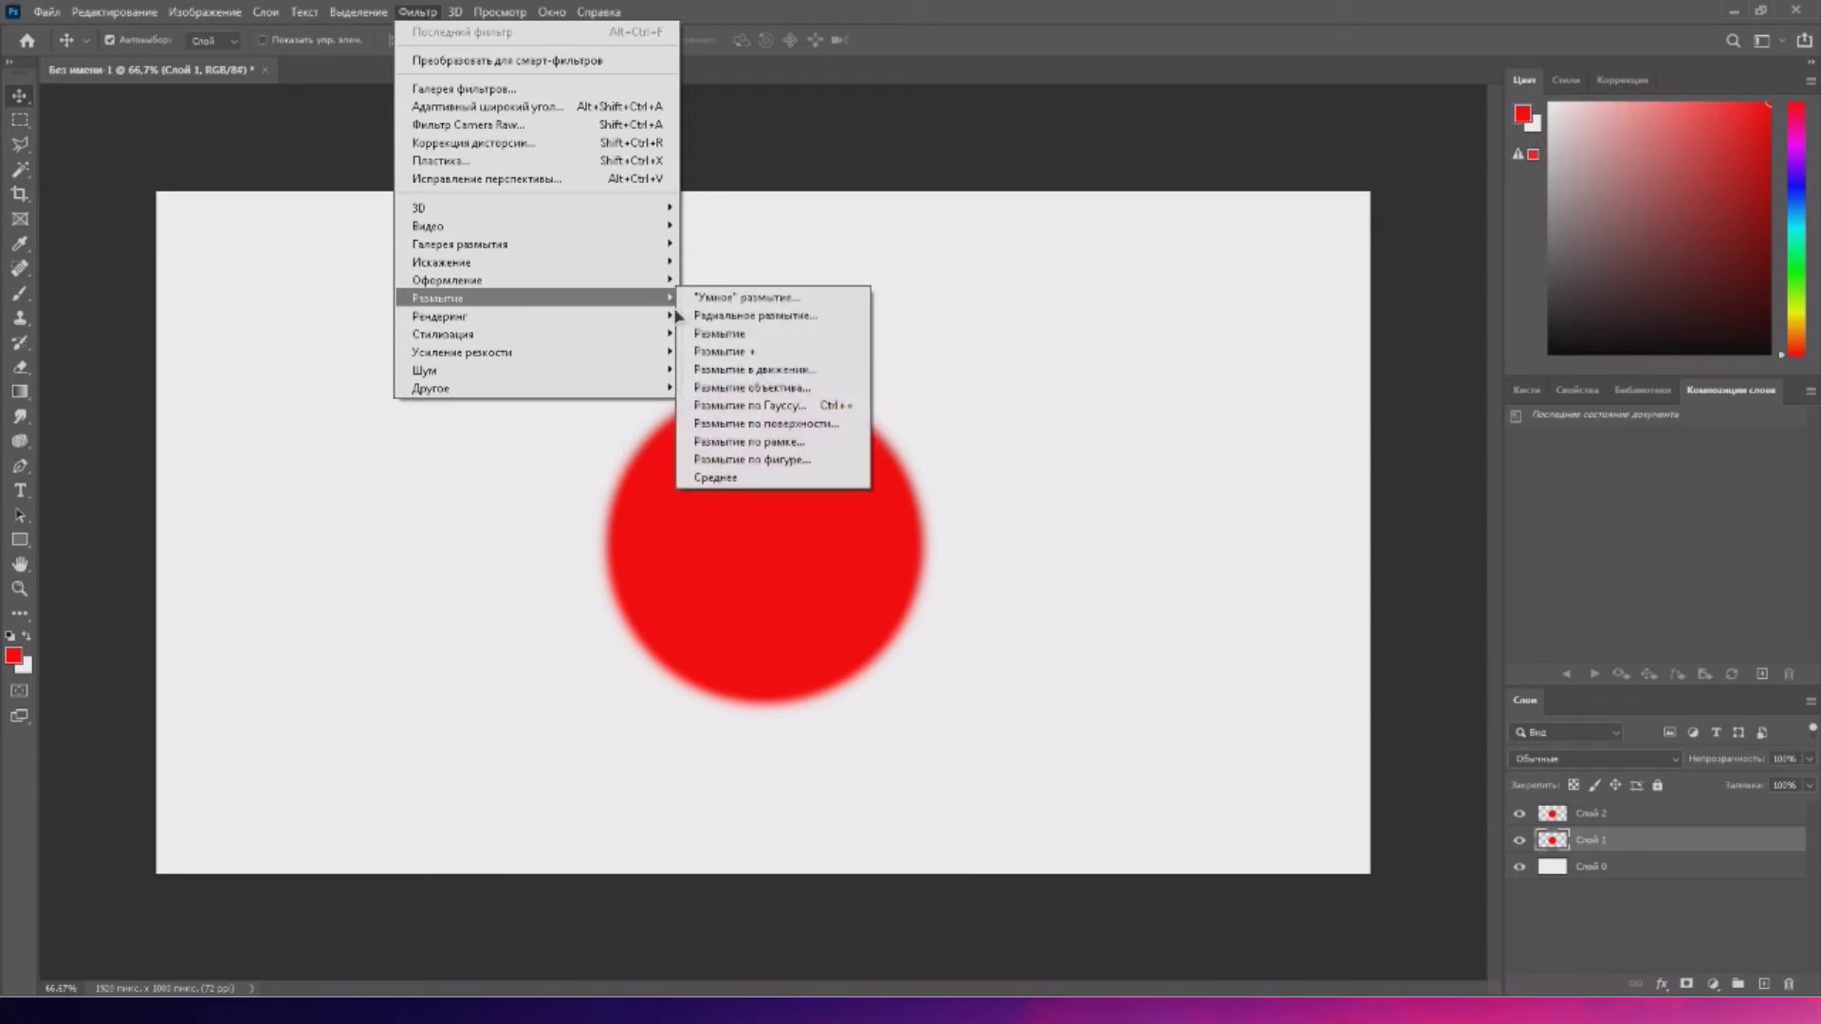
{"action": "left_click", "coordinate": [813, 406]}
{"action": "mouse_move", "coordinate": [833, 528]}
{"action": "left_mouse_down"}
{"action": "mouse_move", "coordinate": [768, 532]}
{"action": "mouse_move", "coordinate": [853, 529]}
{"action": "left_mouse_up"}
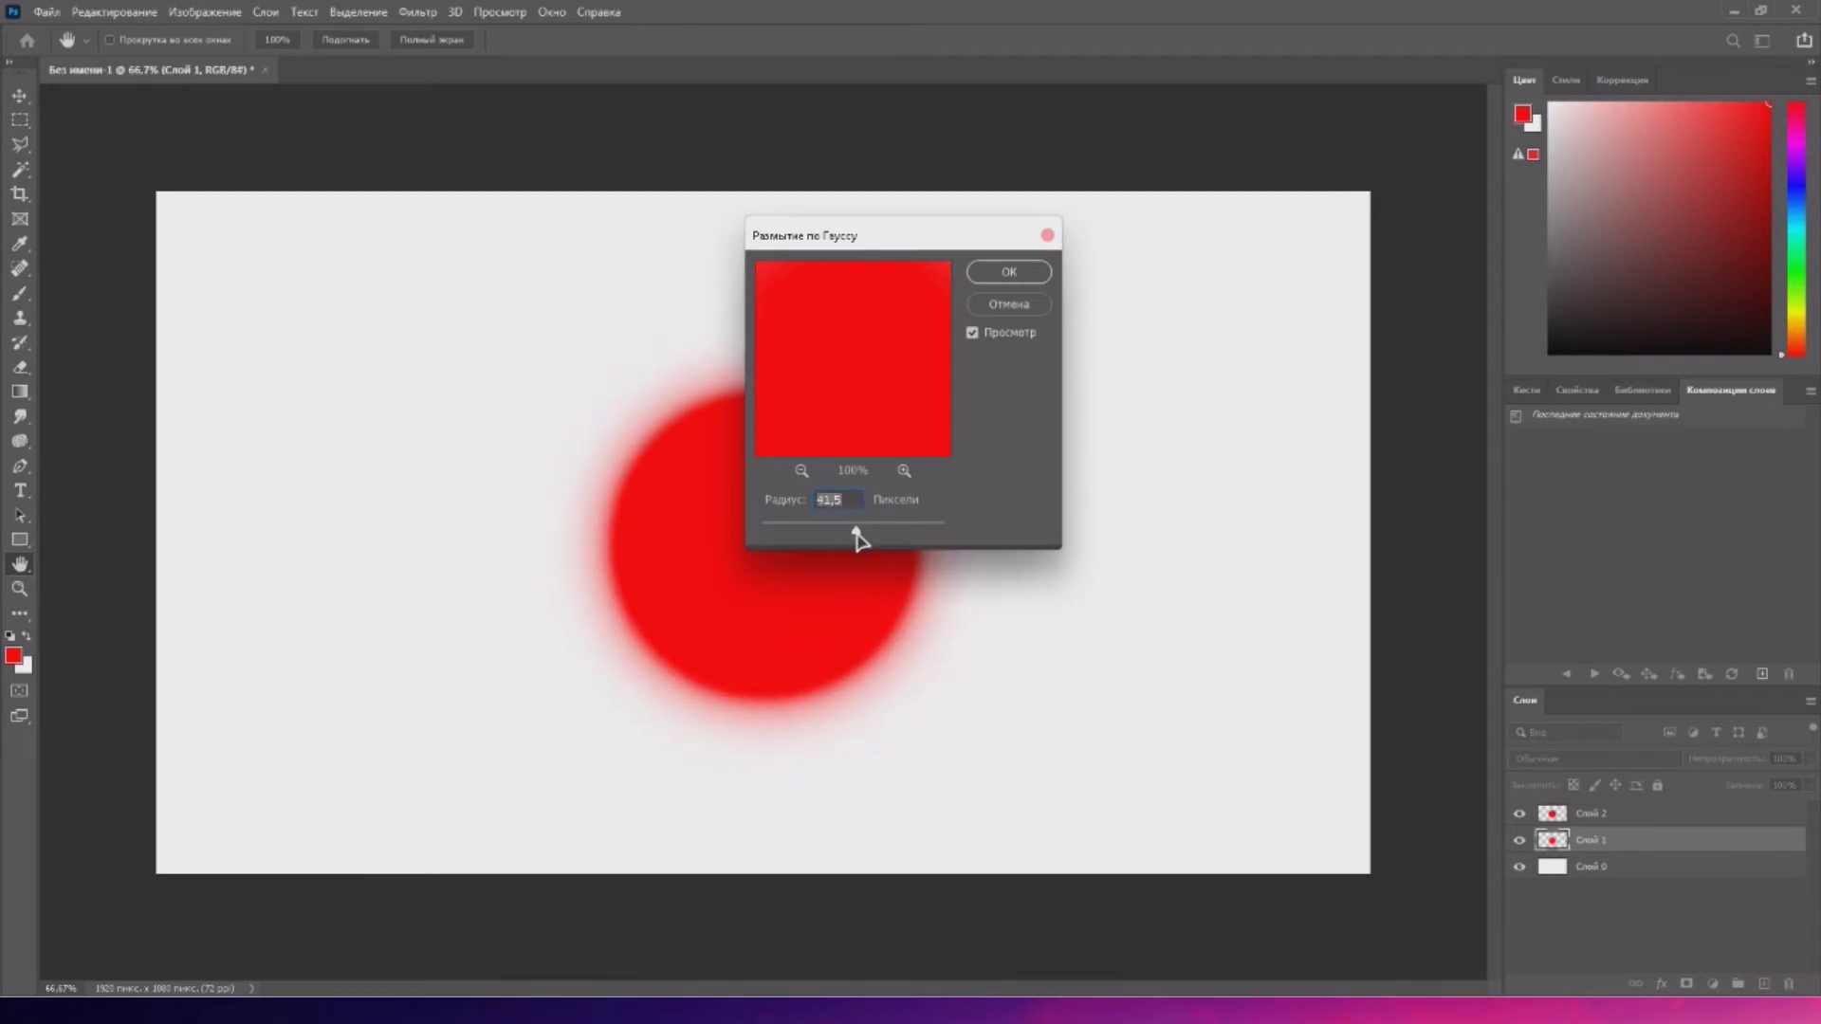
{"action": "left_click", "coordinate": [1008, 273]}
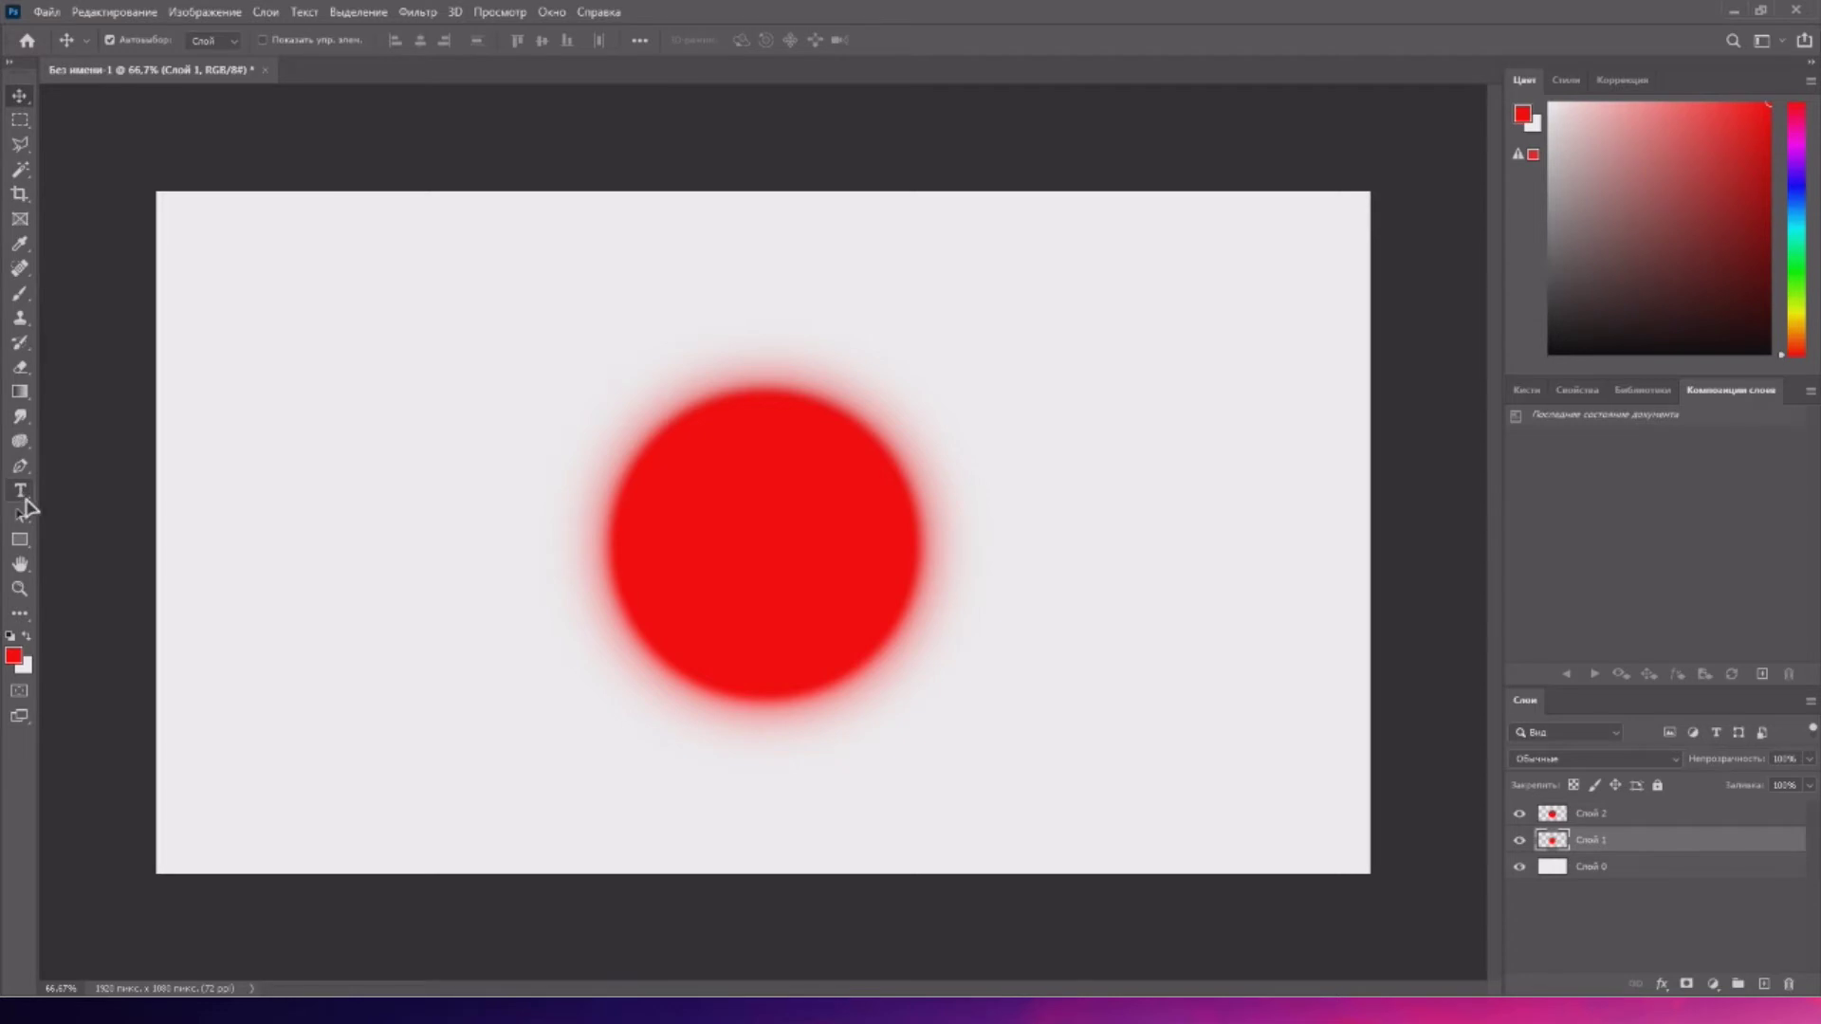
- Duplicate the blurred layer Слой 1 nine times, keeping the copies beneath Слой 2
{"action": "left_click", "coordinate": [20, 293]}
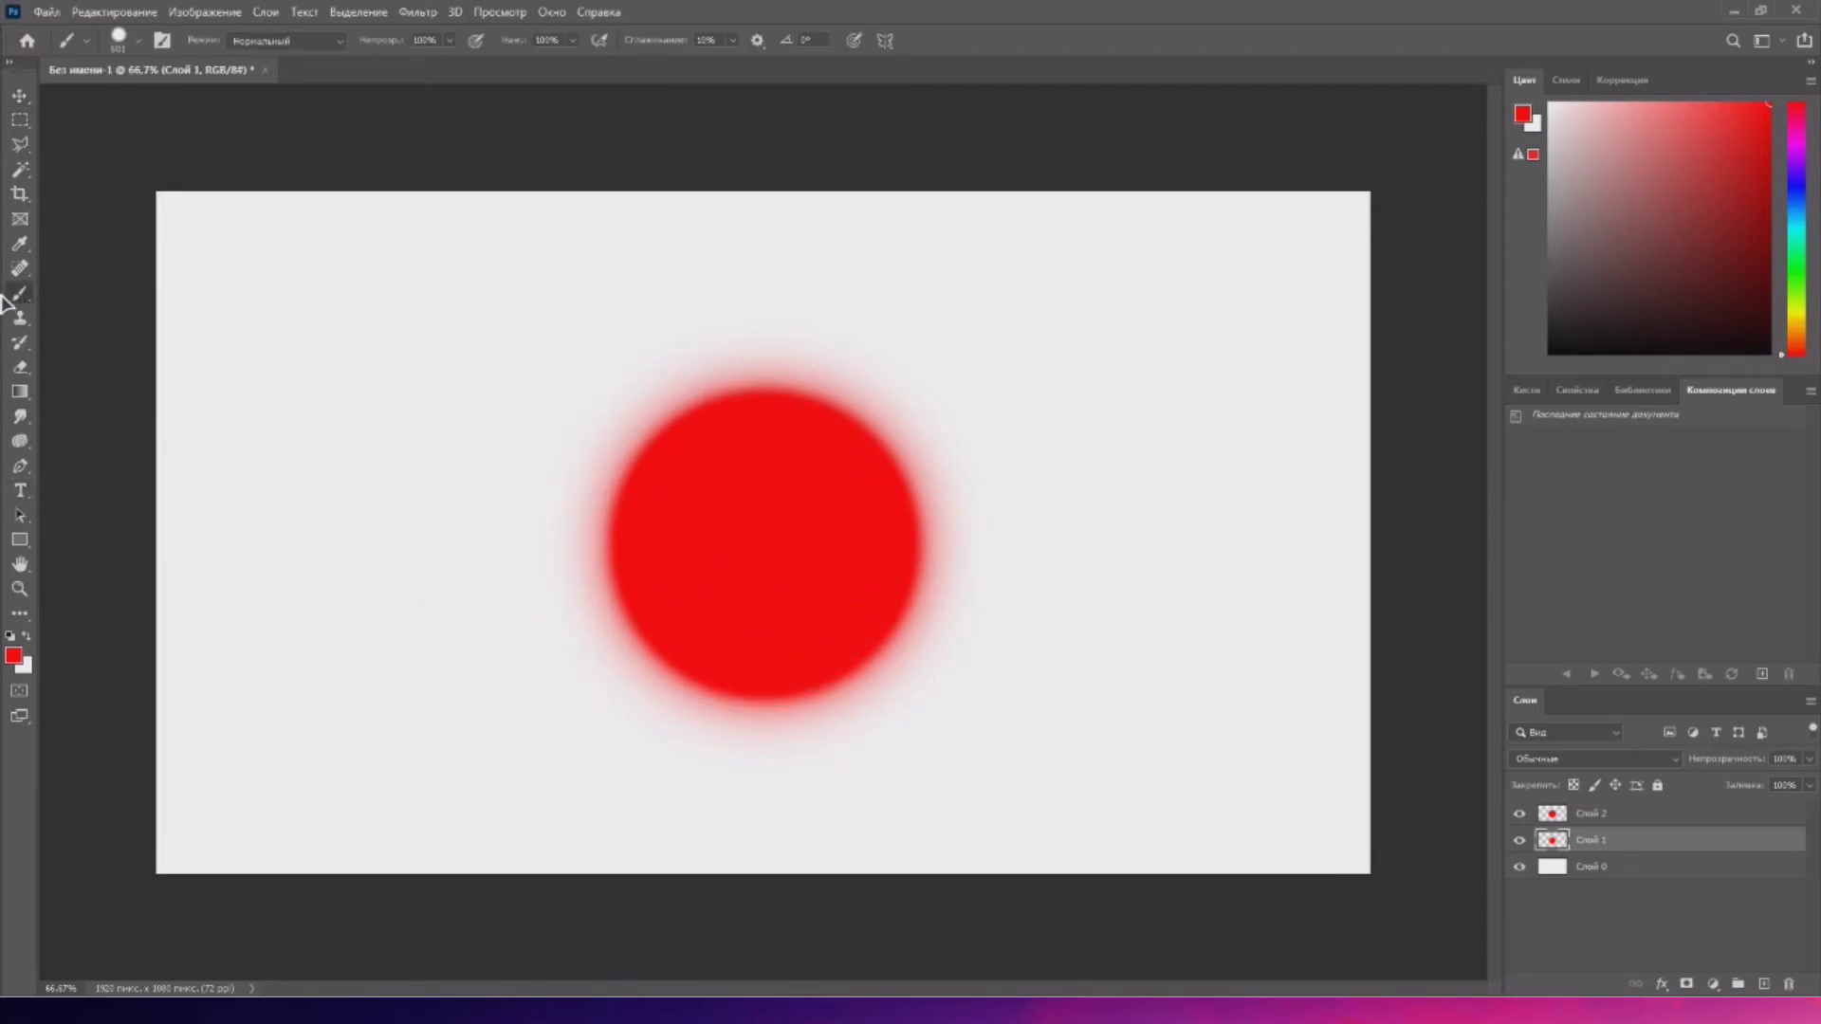
{"action": "left_click", "coordinate": [15, 98]}
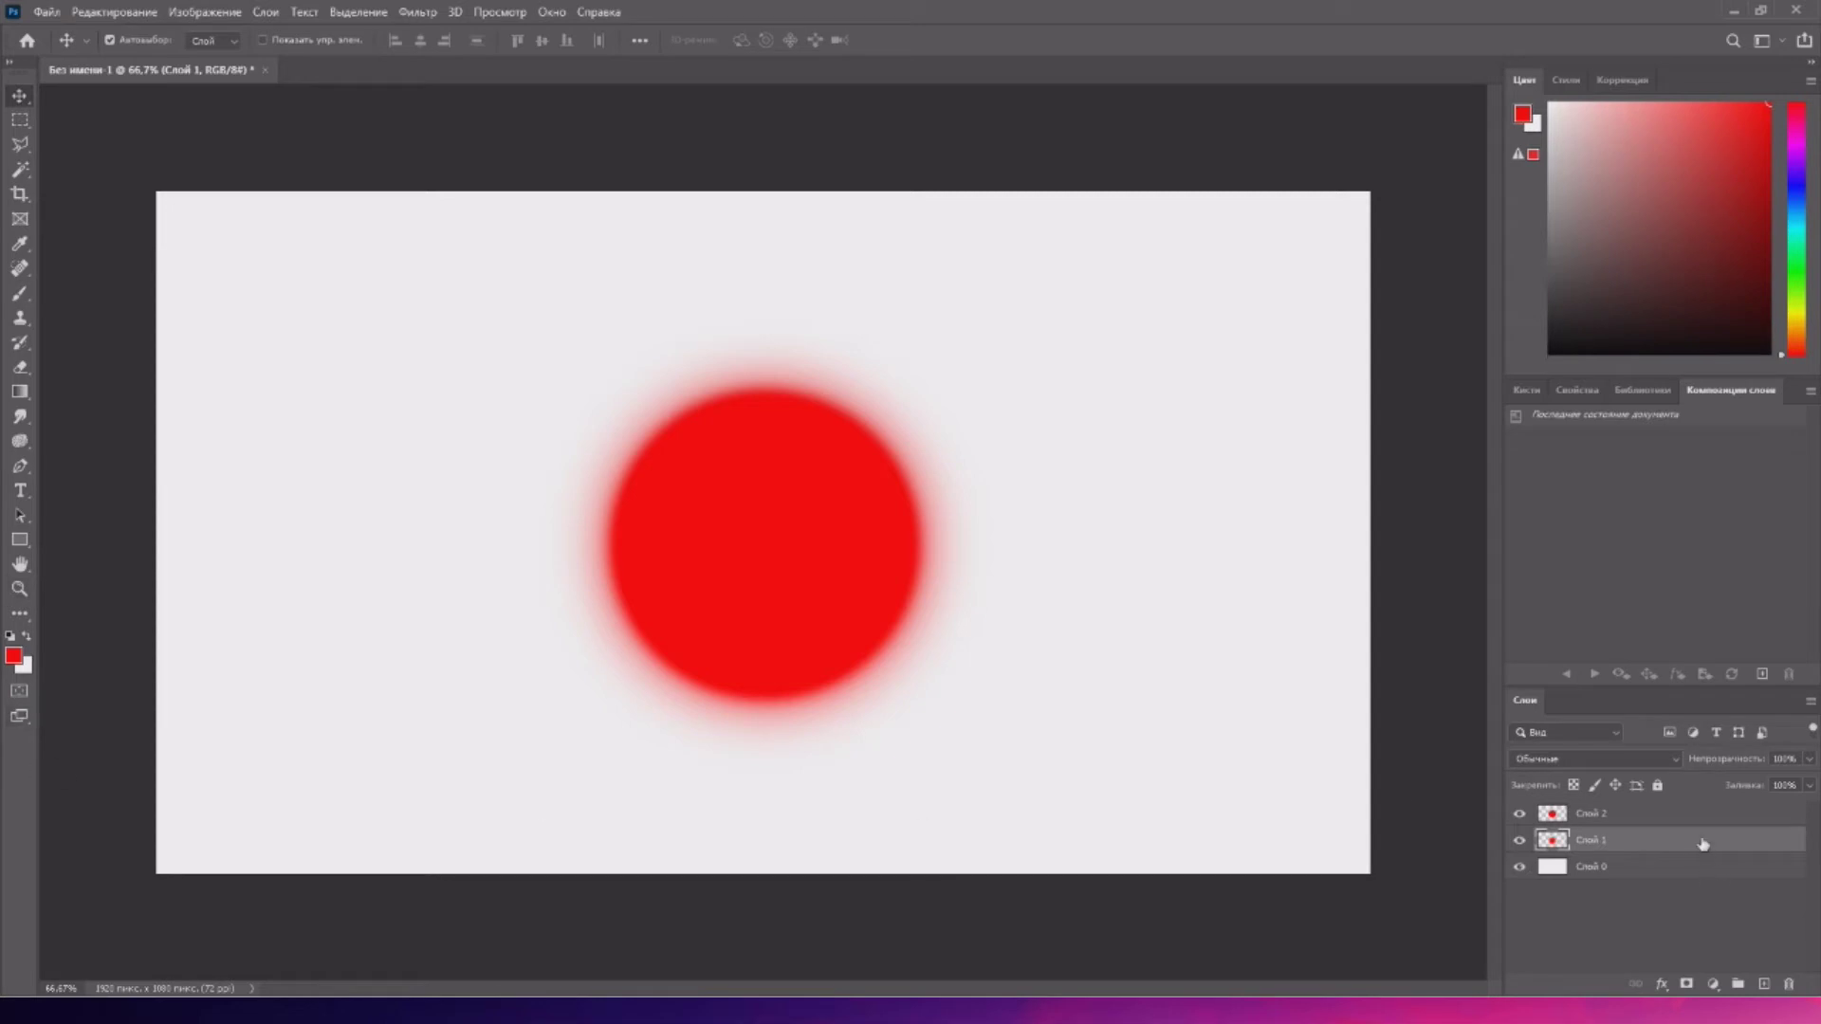
{"action": "key", "text": "ctrl+j"}
{"action": "key", "text": "ctrl+j"}
{"action": "key", "text": "ctrl+j"}
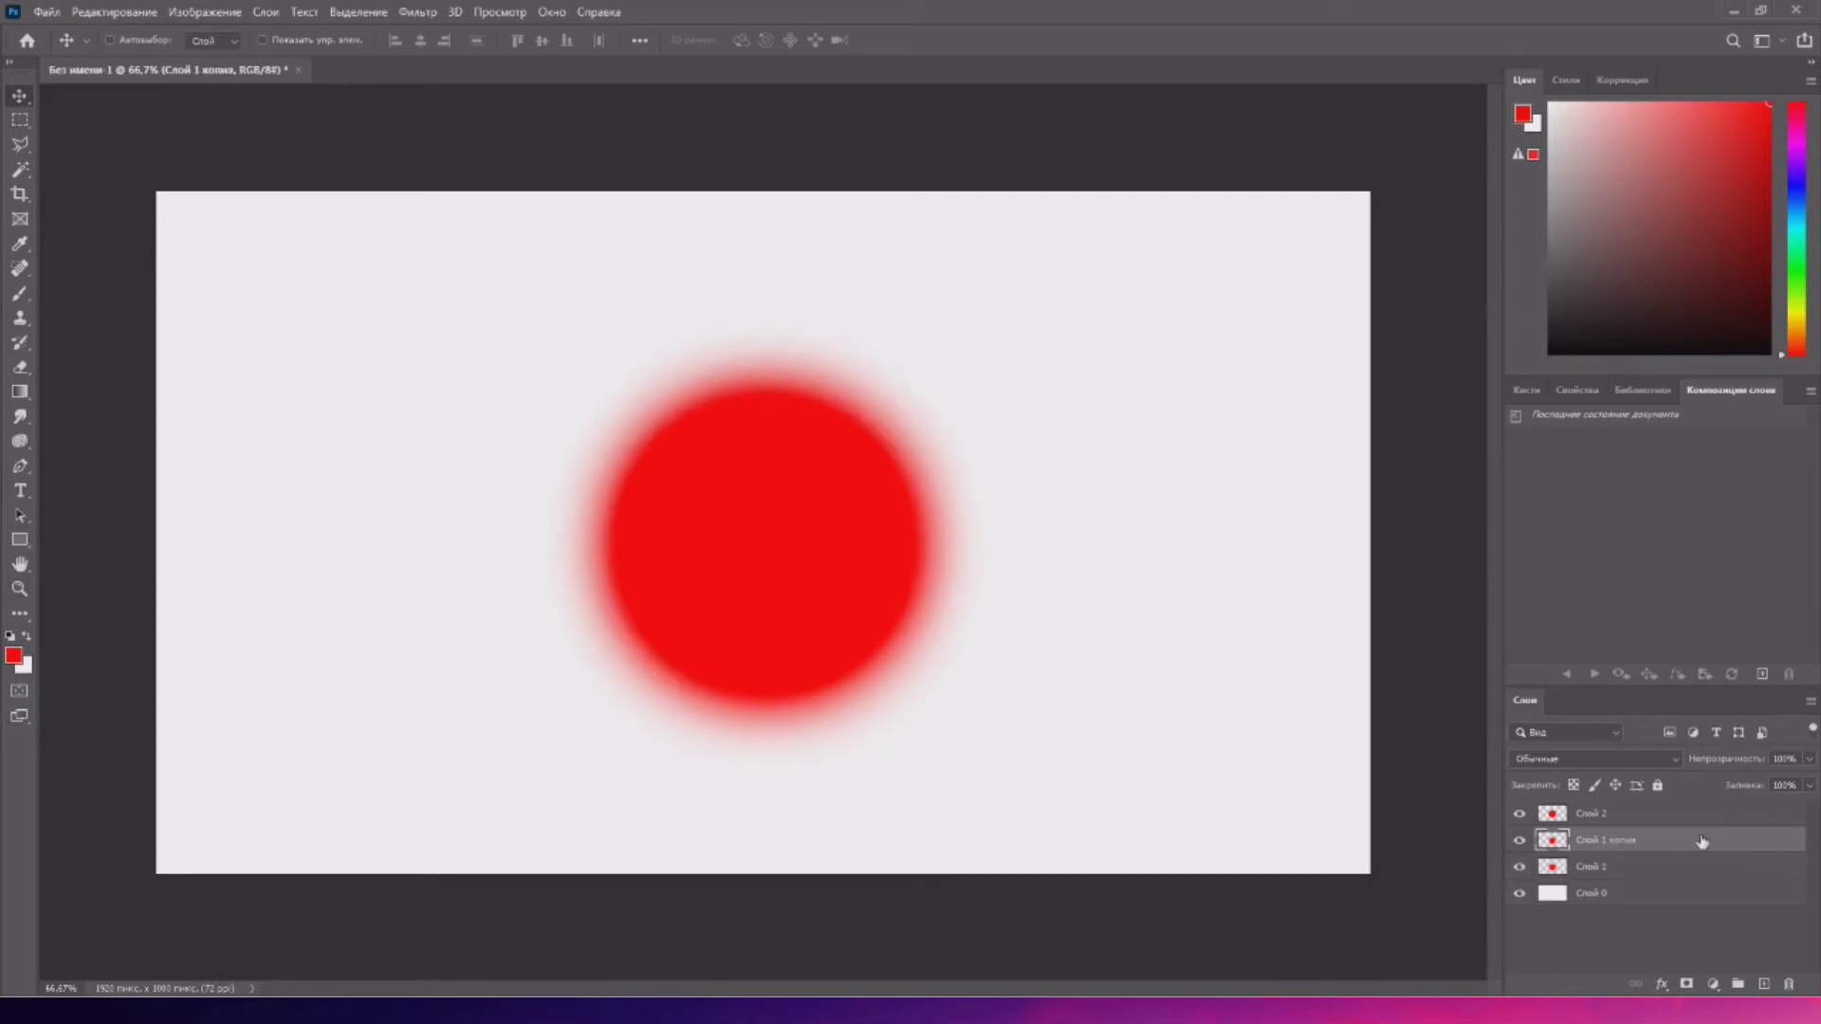
{"action": "key", "text": "ctrl+j"}
{"action": "key", "text": "ctrl+j"}
{"action": "key", "text": "ctrl+j"}
{"action": "key", "text": "ctrl+j"}
{"action": "key", "text": "ctrl+j"}
{"action": "key", "text": "ctrl+j"}
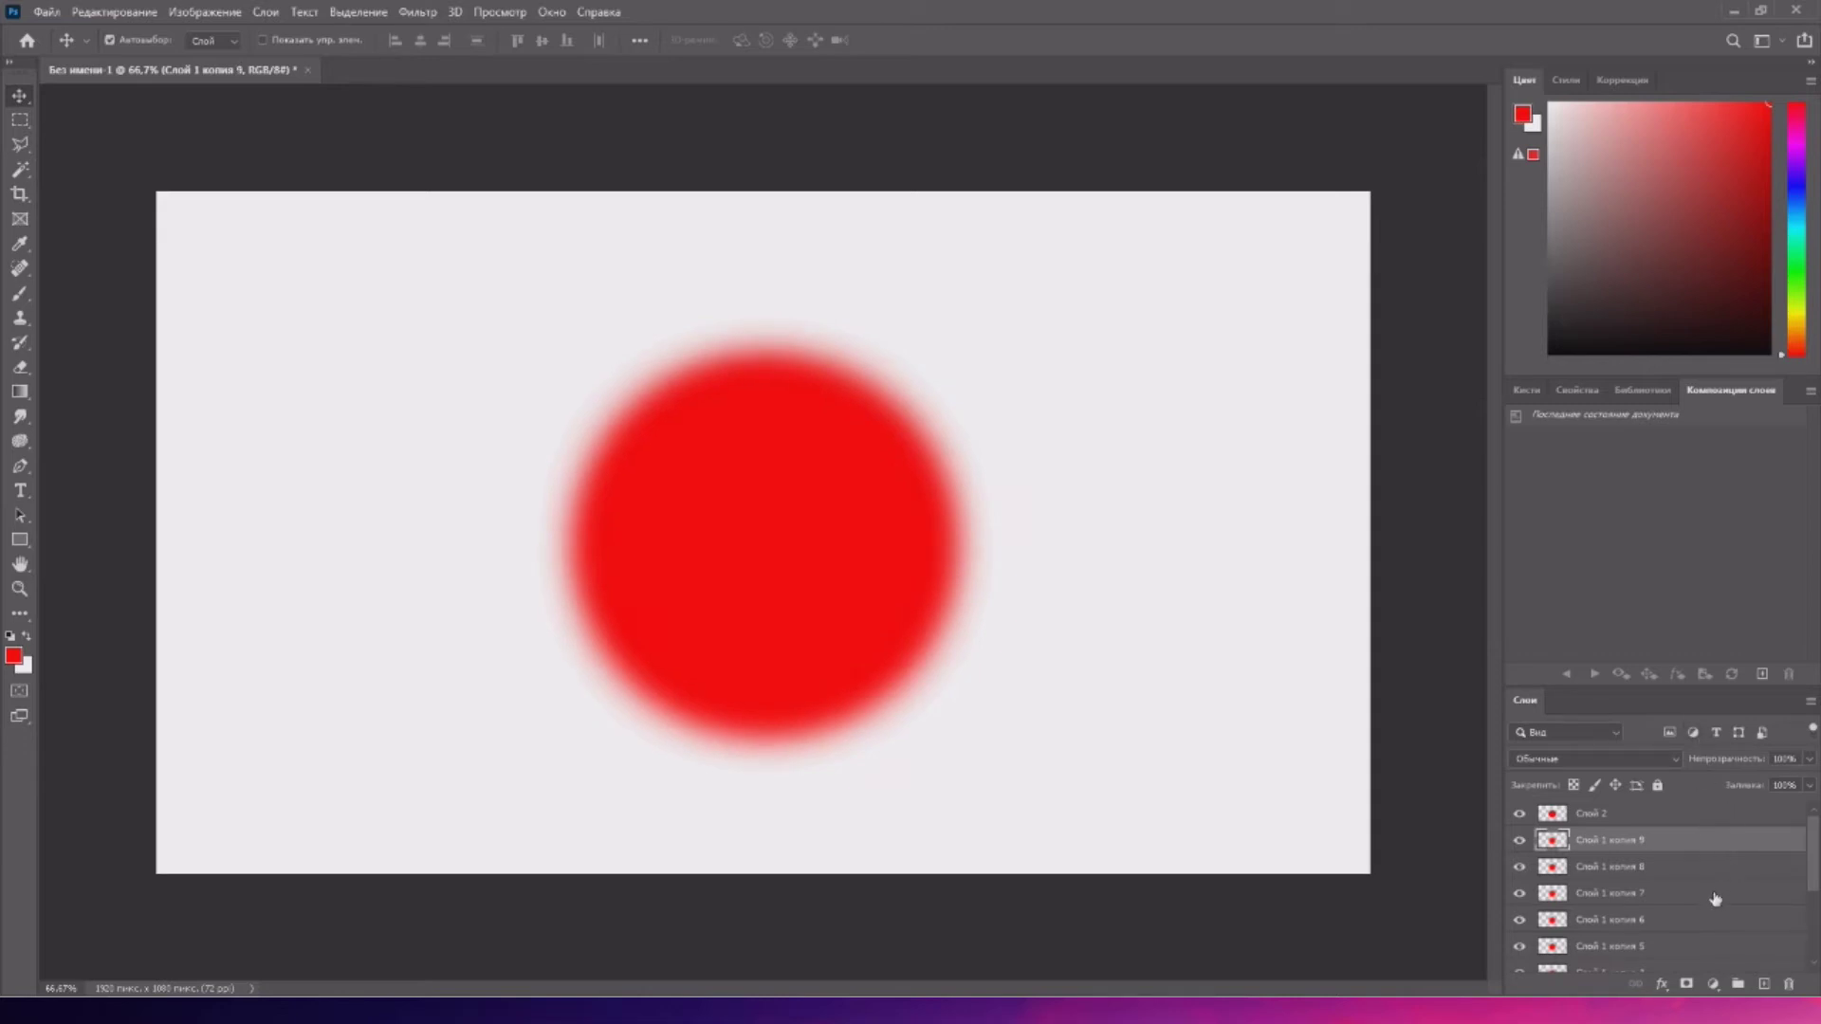
- Undo the blurred copies, the blur, both circles and their layers, back to the single locked white background
{"action": "scroll", "coordinate": [1699, 881], "scroll_direction": "down", "scroll_amount": 2}
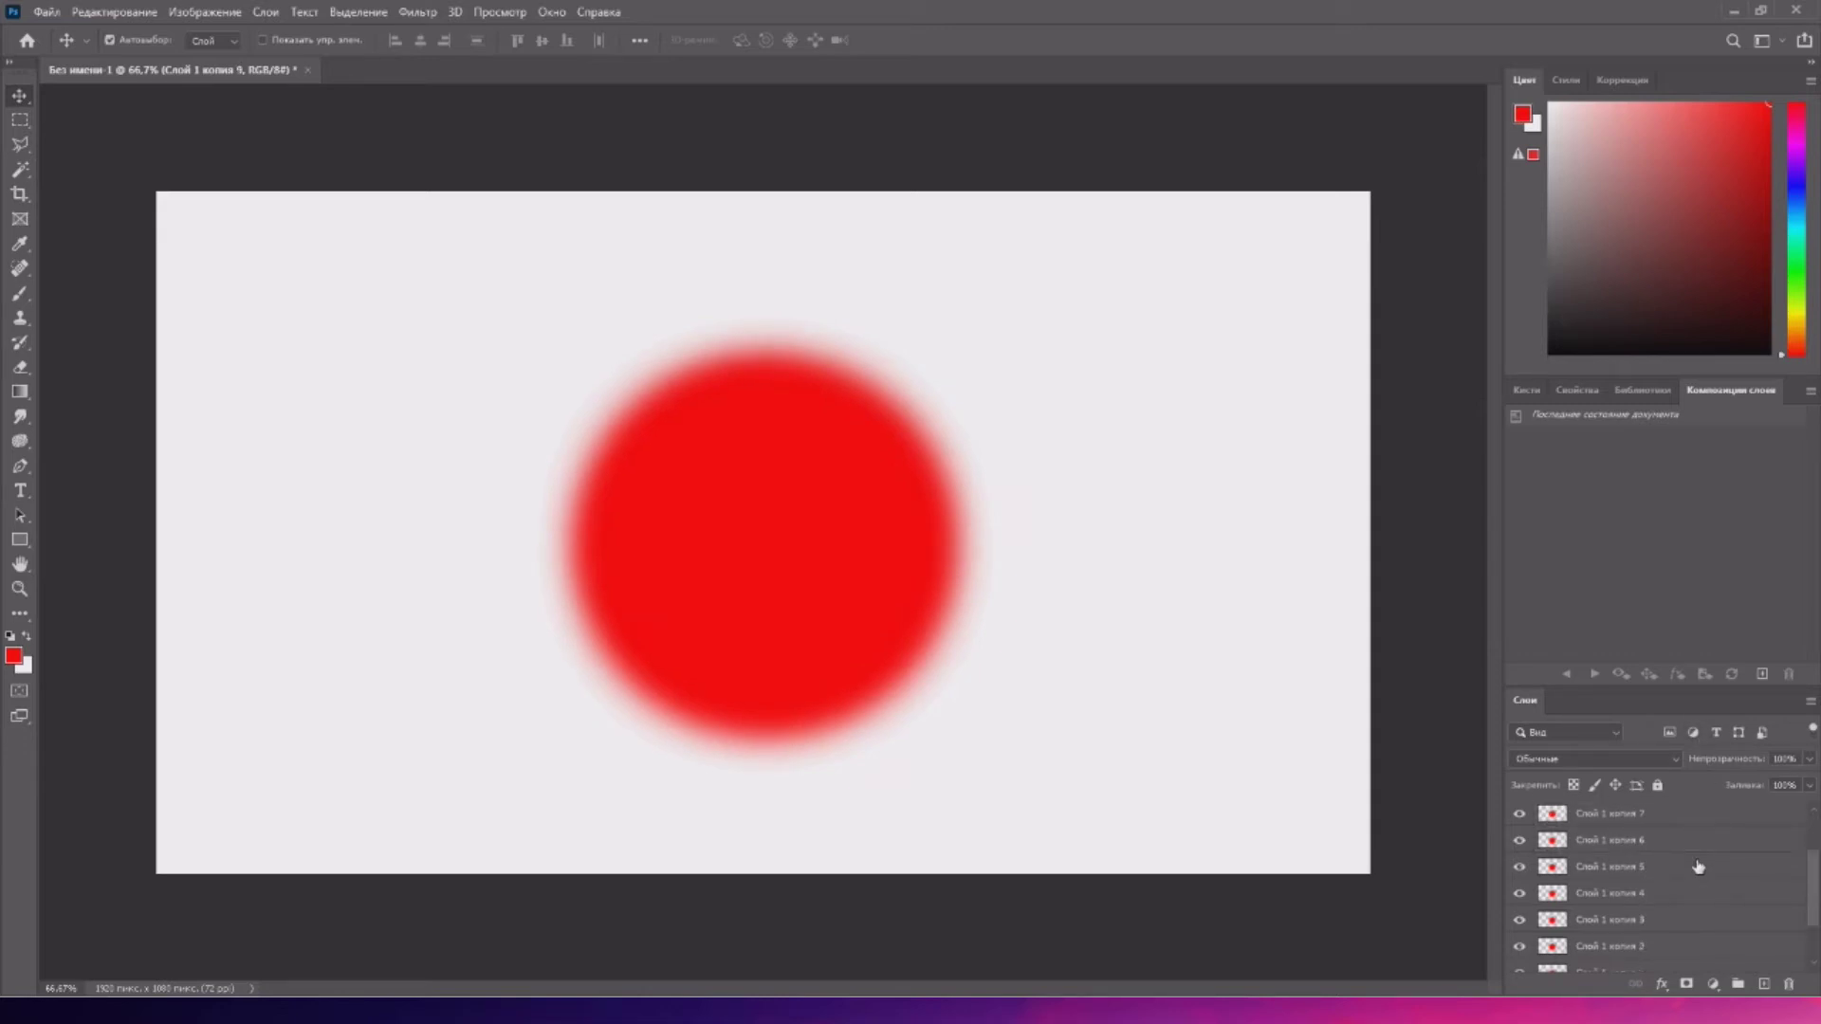
{"action": "scroll", "coordinate": [1698, 867], "scroll_direction": "up", "scroll_amount": 2}
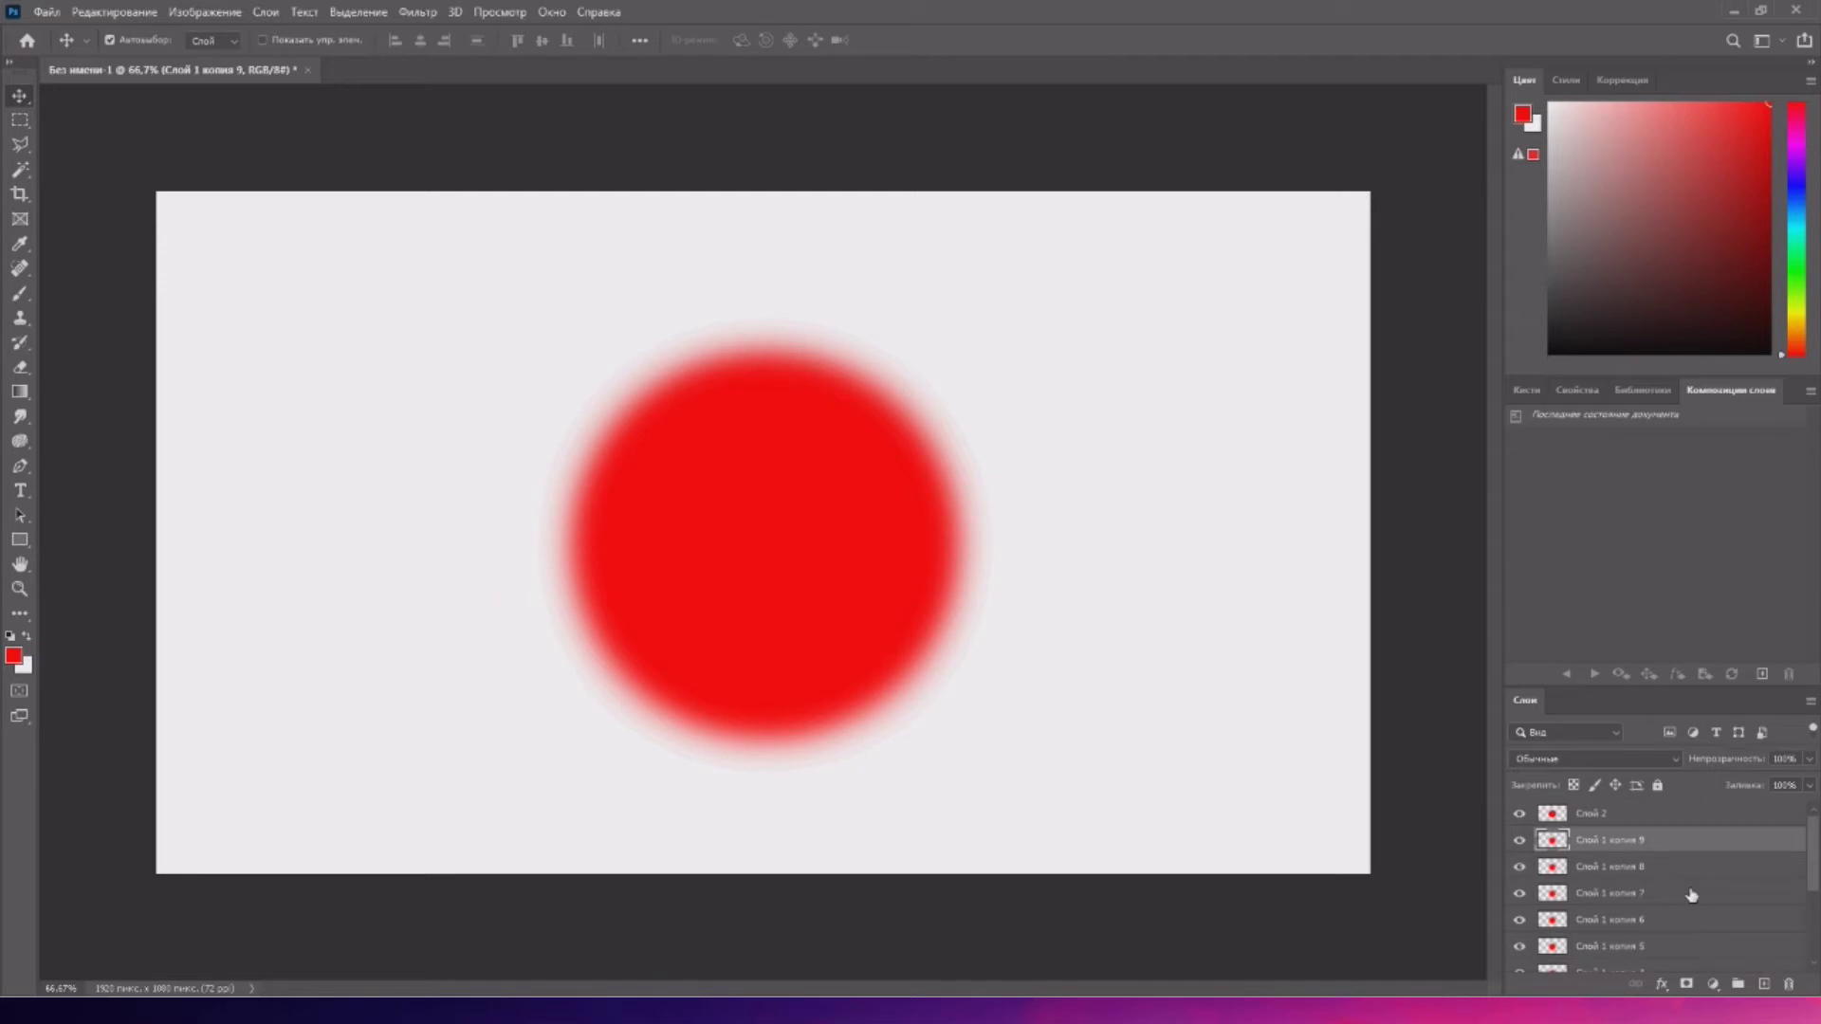
{"action": "key", "text": "ctrl+z"}
{"action": "key", "text": "ctrl+z"}
{"action": "key", "text": "ctrl+z"}
{"action": "key", "text": "ctrl+z"}
{"action": "key", "text": "ctrl+z"}
{"action": "key", "text": "ctrl+z"}
{"action": "key", "text": "ctrl+z"}
{"action": "key", "text": "ctrl+z"}
{"action": "key", "text": "ctrl+z"}
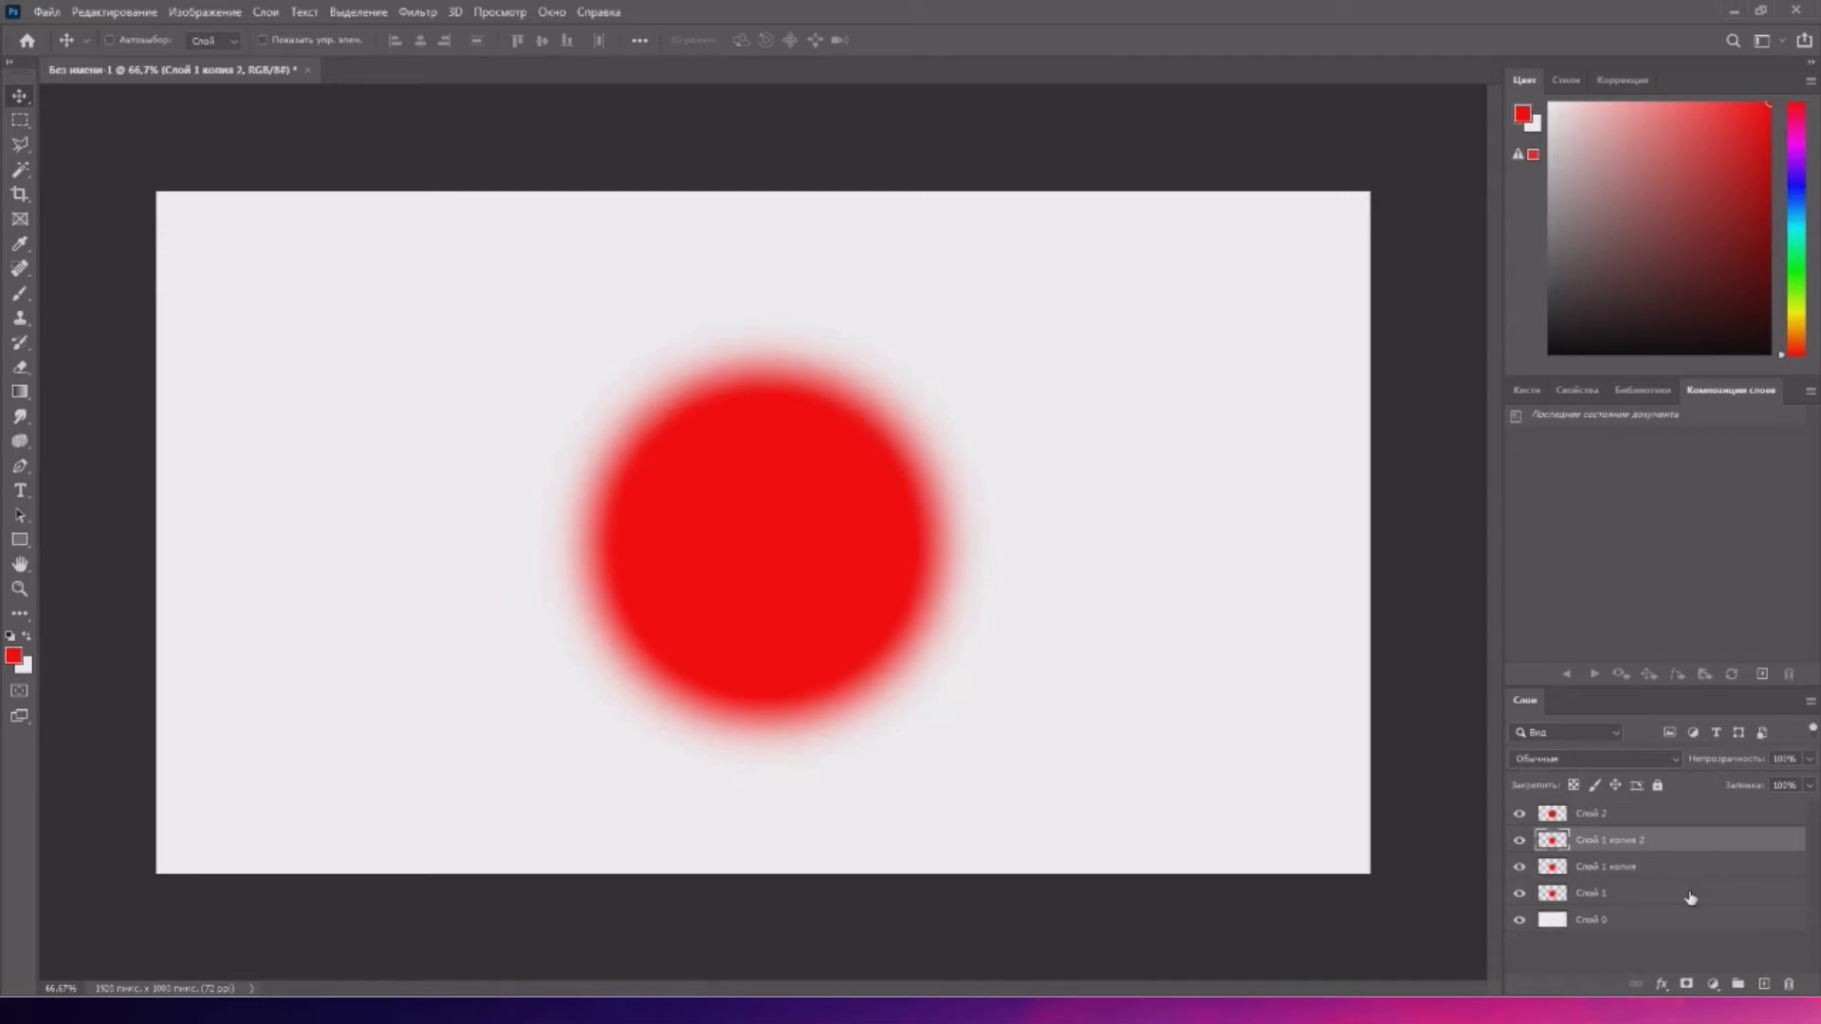
{"action": "key", "text": "ctrl+z"}
{"action": "key", "text": "ctrl+z"}
{"action": "key", "text": "ctrl+z"}
{"action": "key", "text": "ctrl+z"}
{"action": "key", "text": "ctrl+z"}
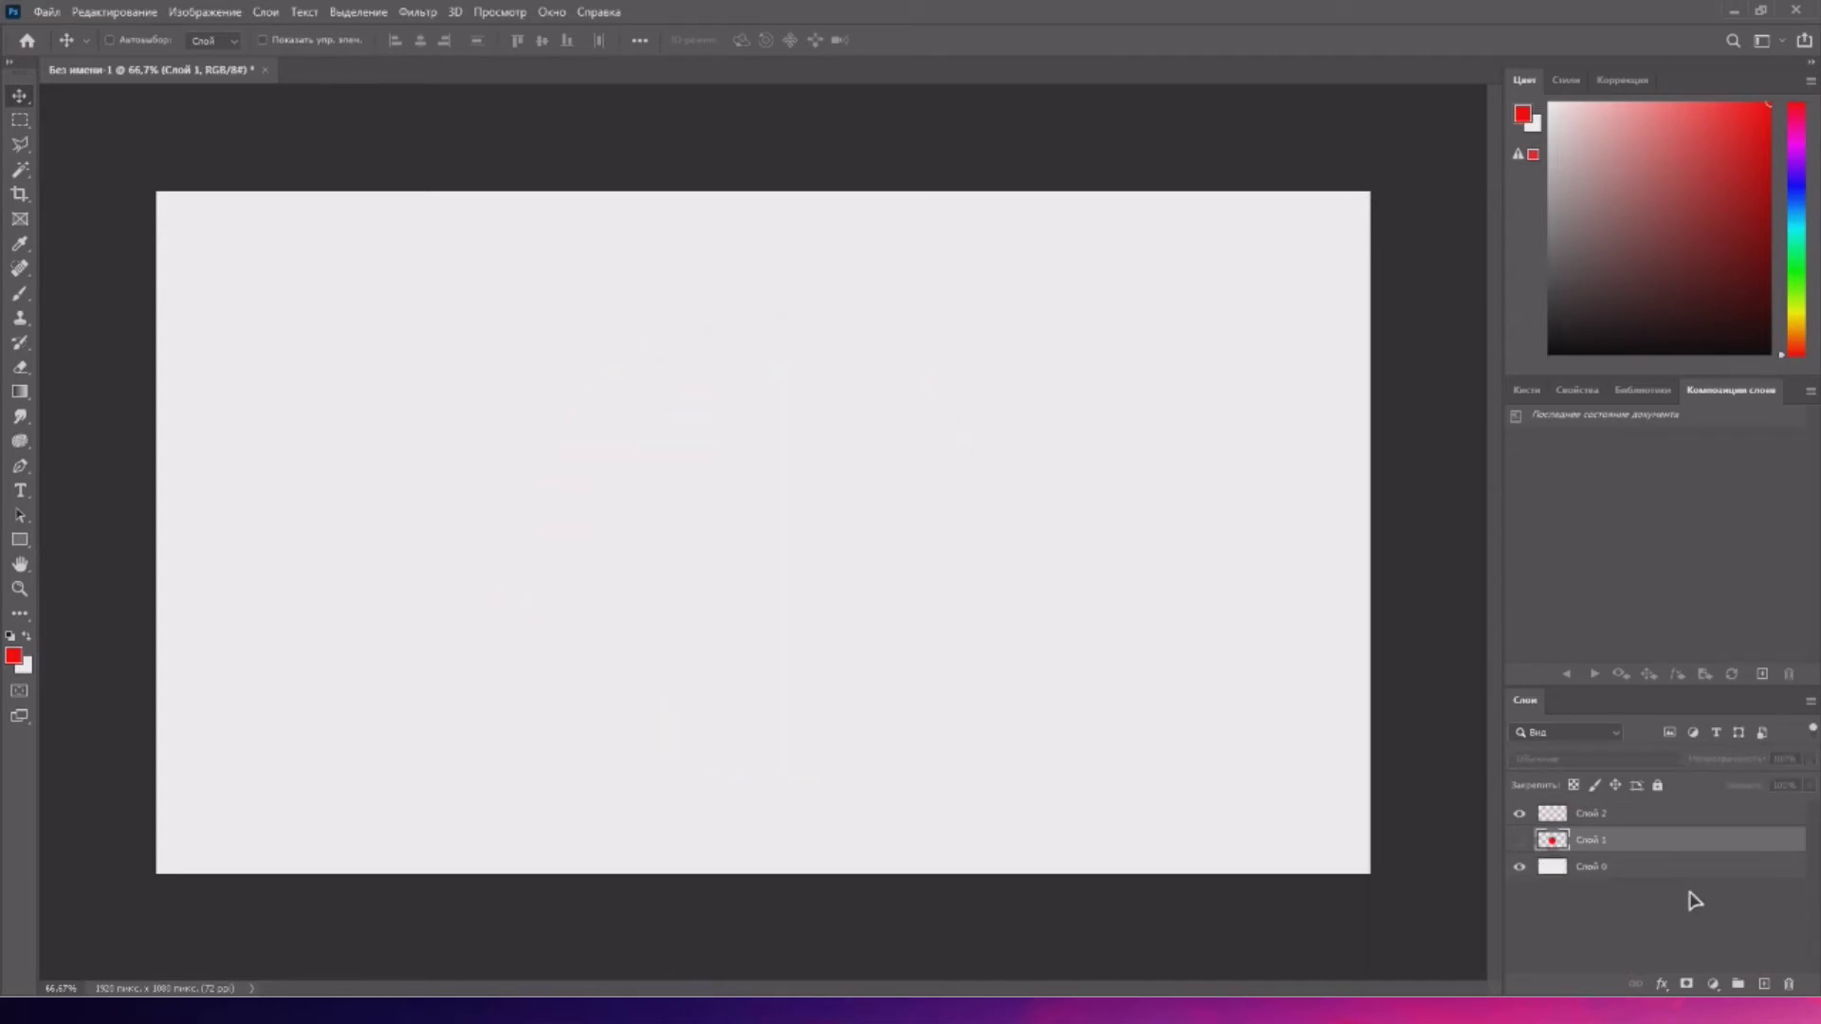
{"action": "key", "text": "ctrl+z"}
{"action": "key", "text": "ctrl+z"}
{"action": "key", "text": "ctrl+z"}
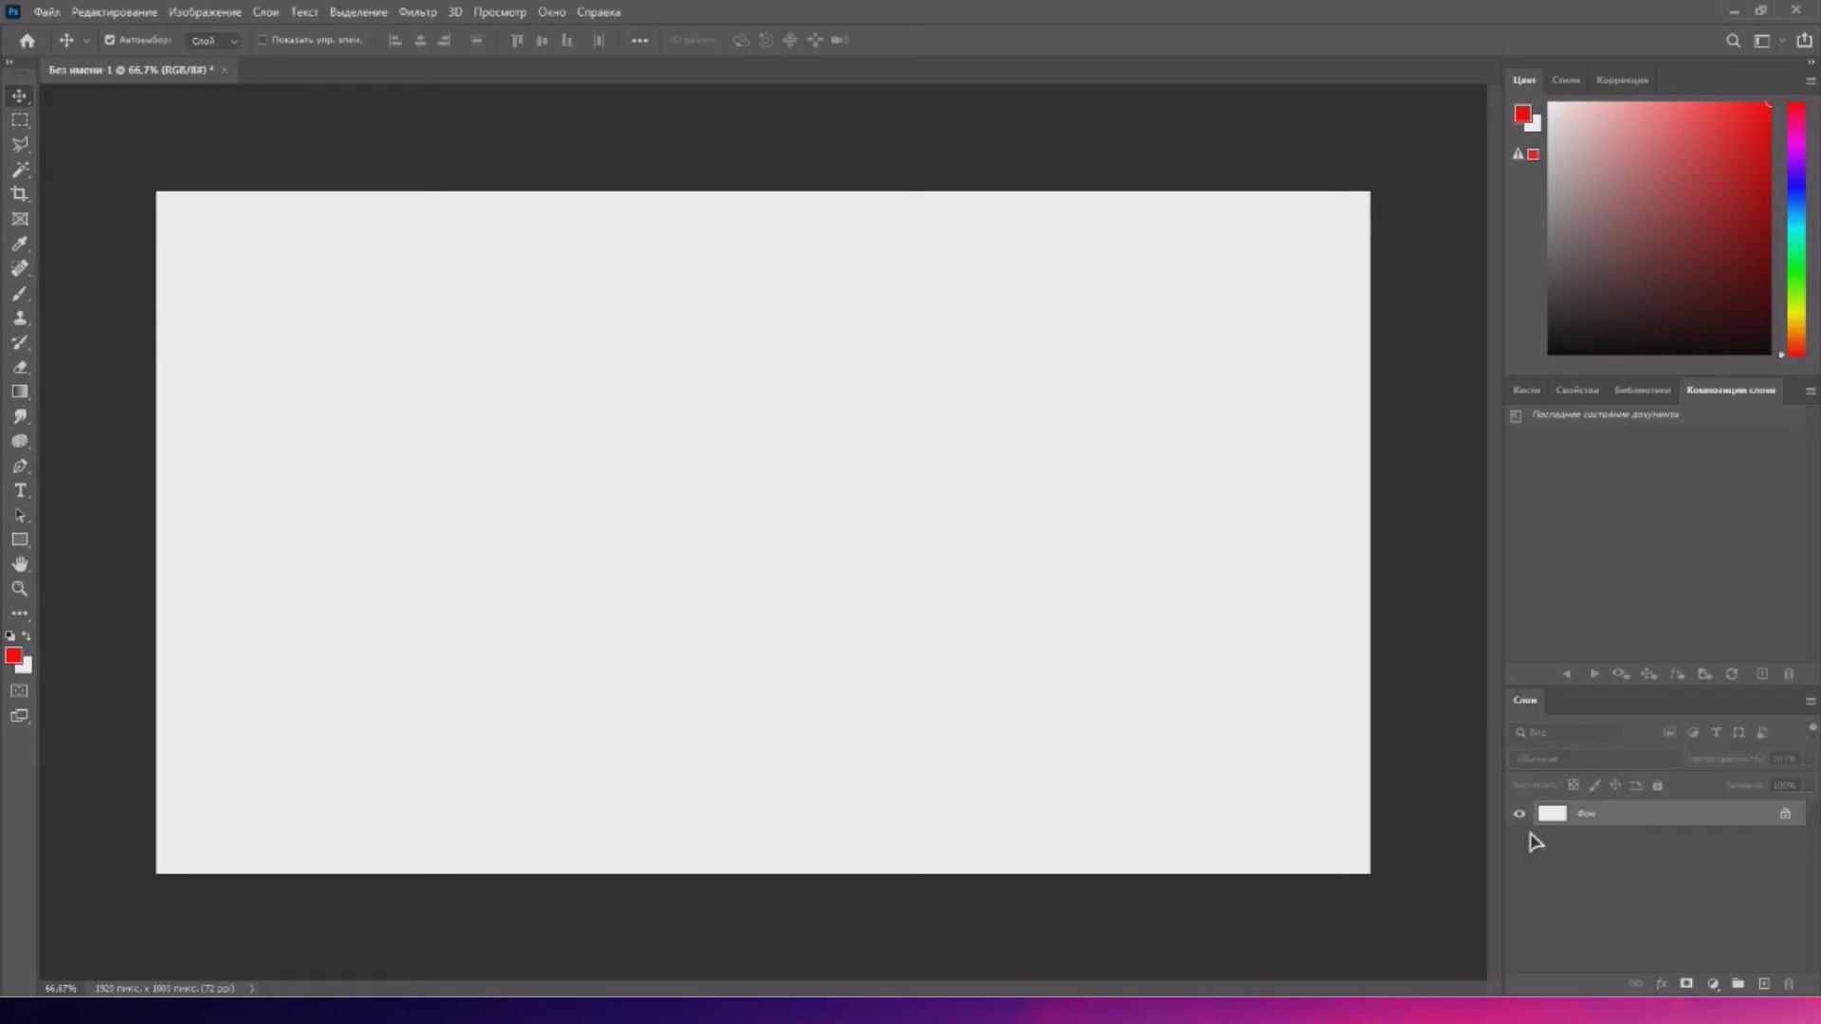
- Convert the locked background into the regular layer Слой 0 and paint it entirely black with the brush
{"action": "double_click", "coordinate": [1659, 816]}
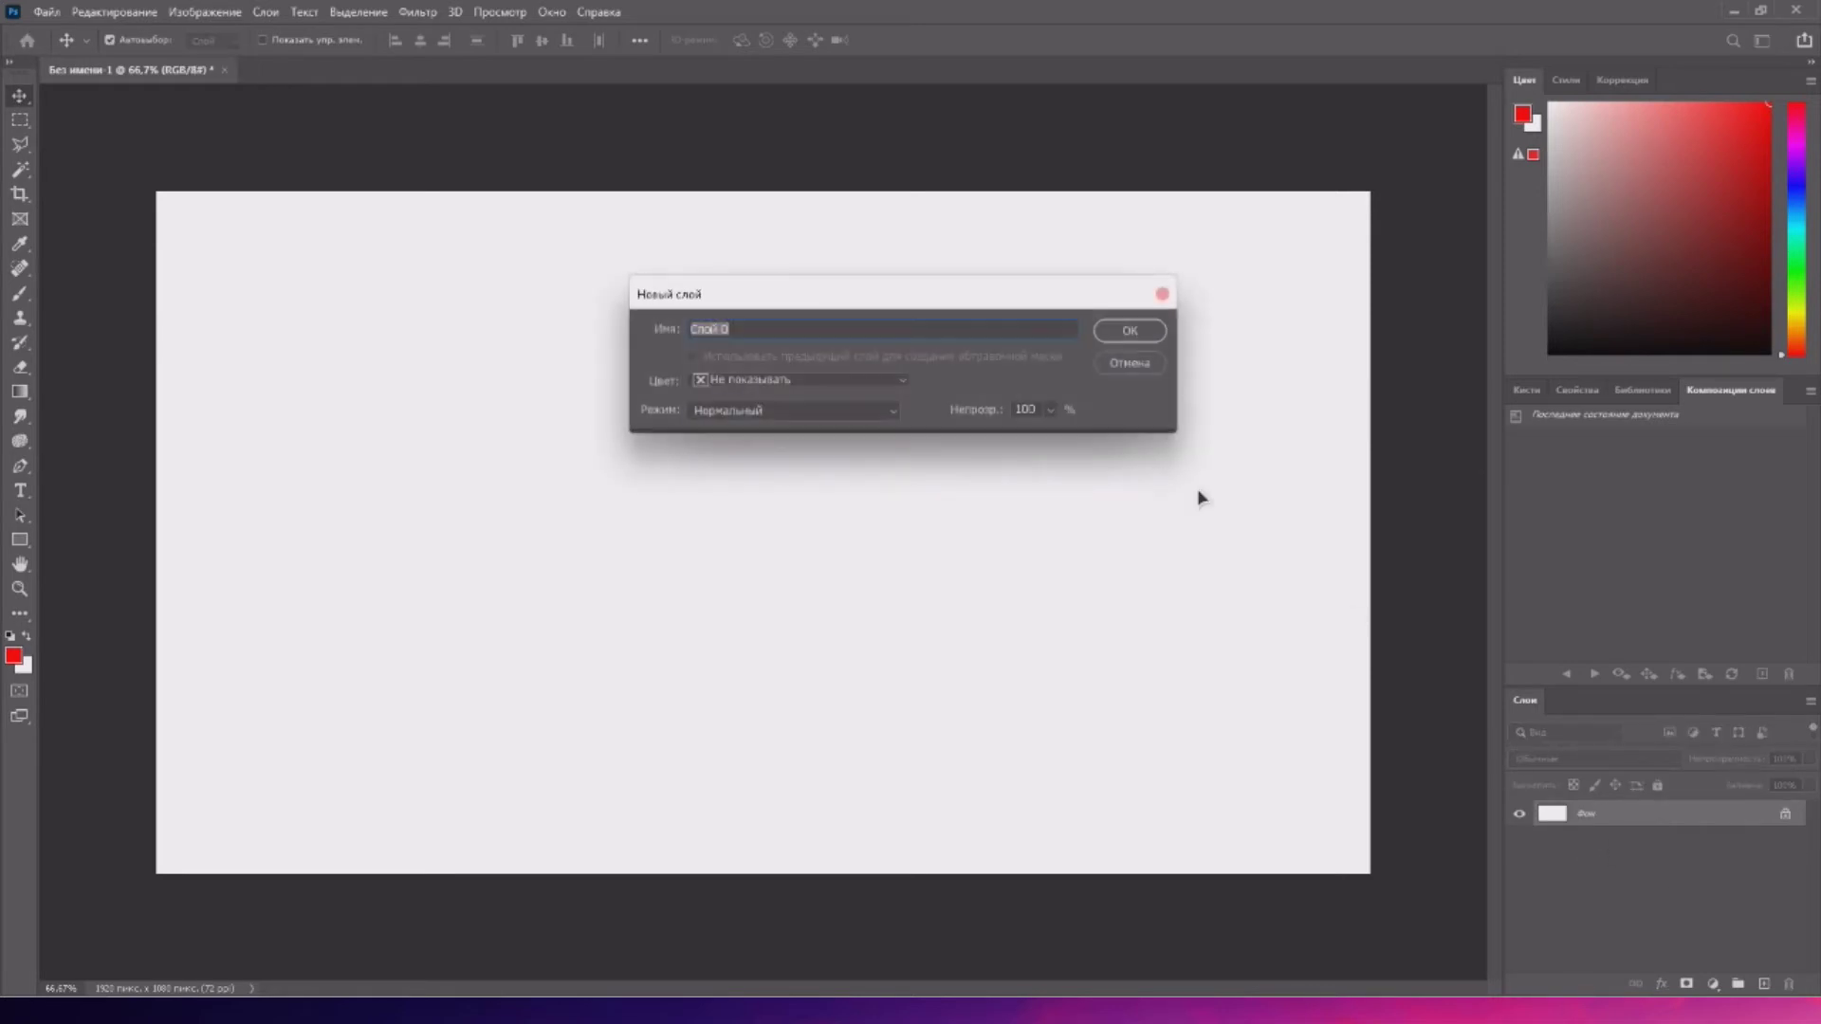
{"action": "left_click", "coordinate": [1135, 338]}
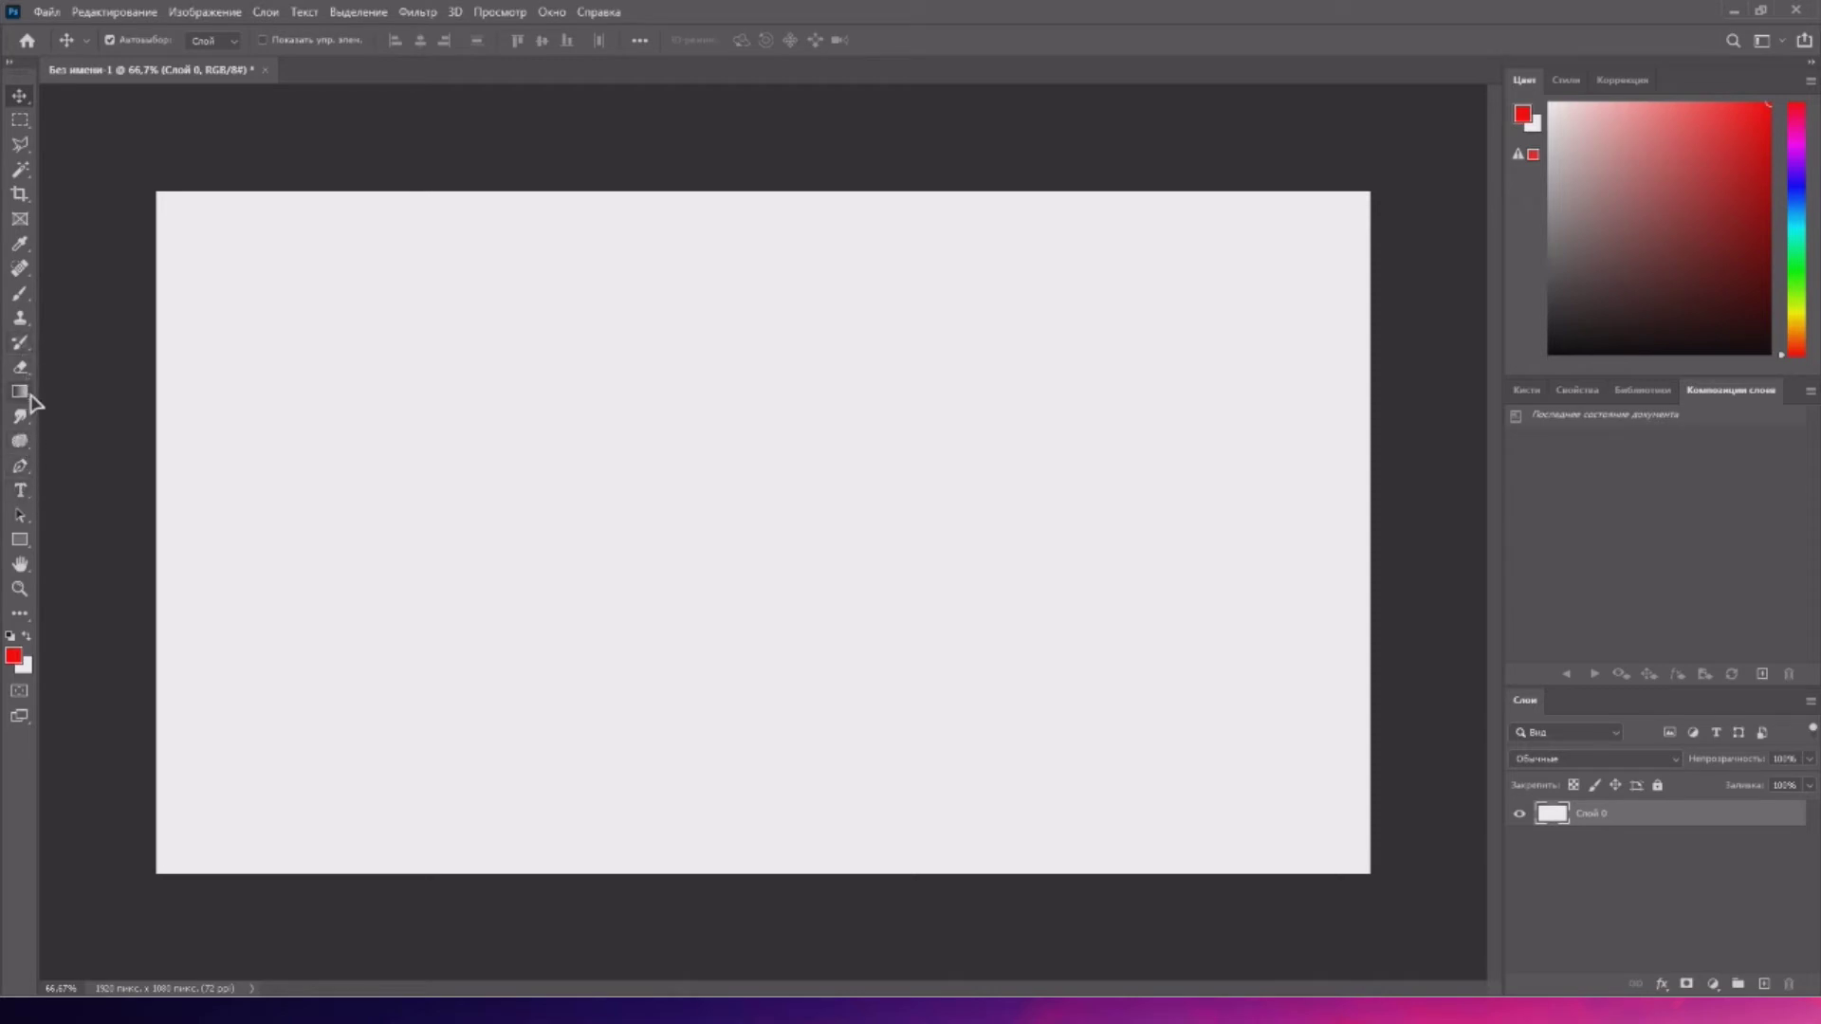
{"action": "left_click", "coordinate": [20, 292]}
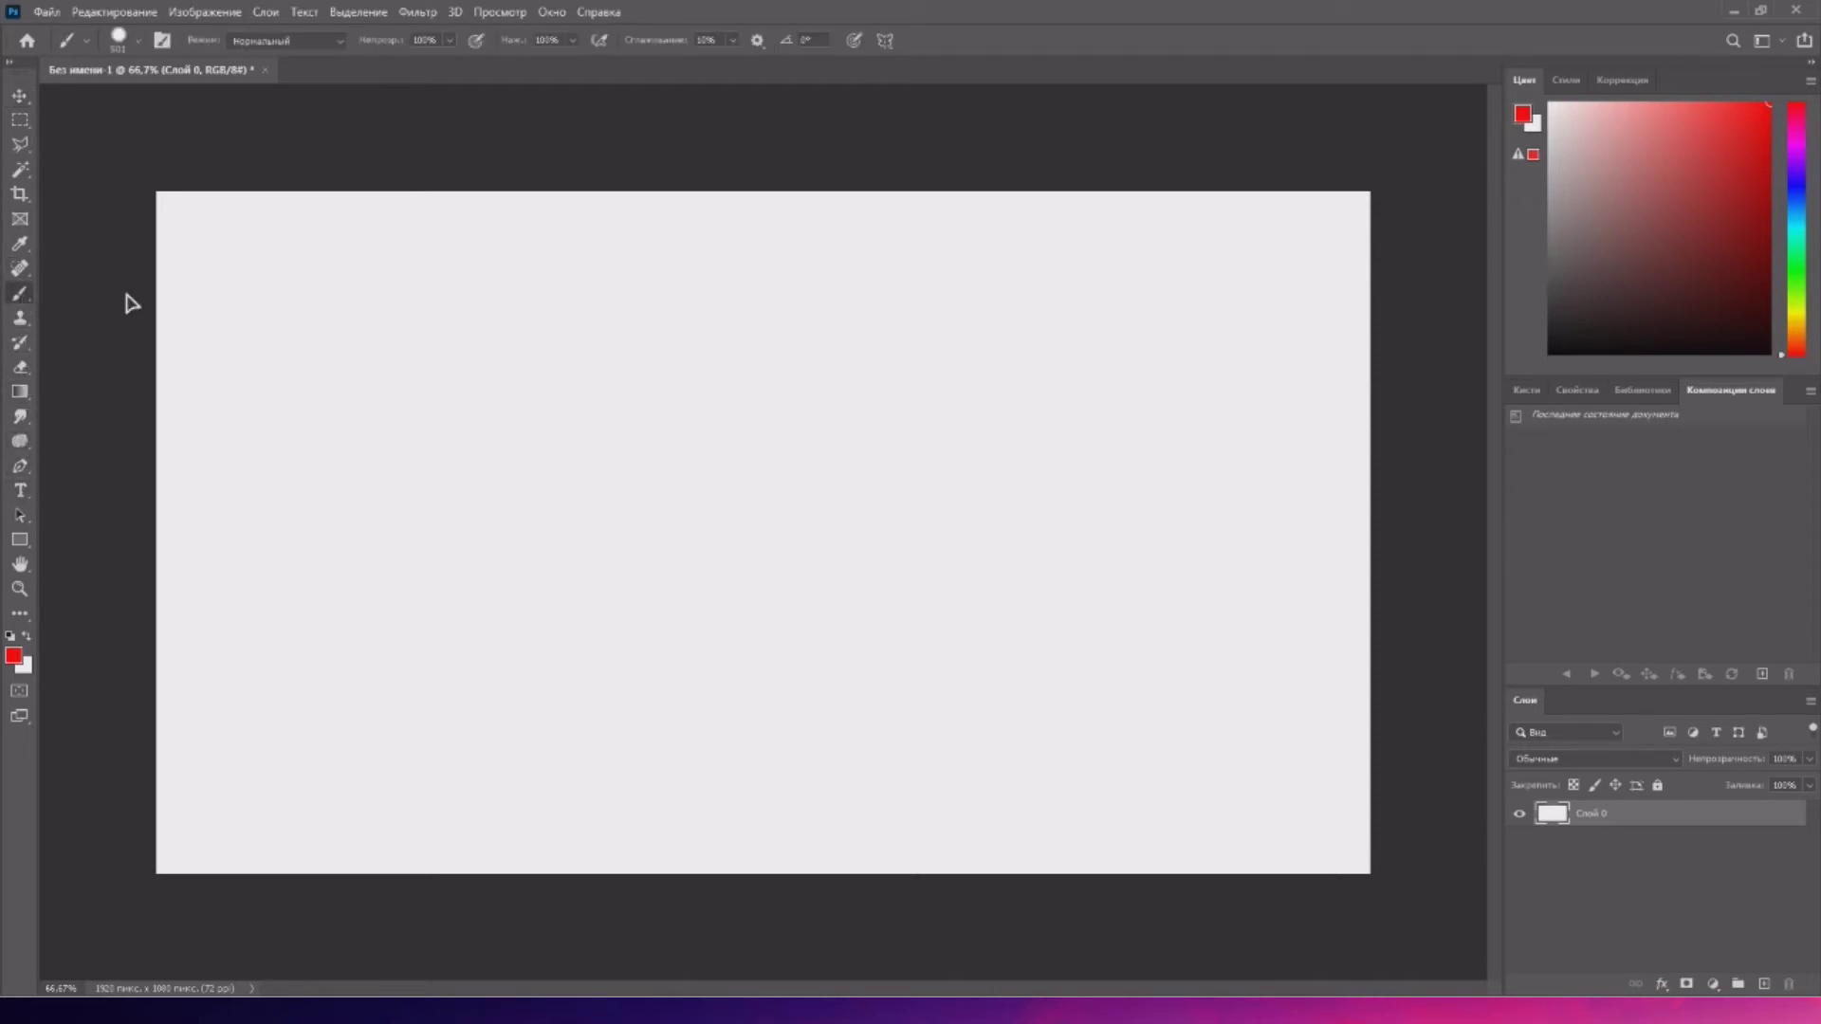
{"action": "left_click_drag", "start_coordinate": [1707, 161], "coordinate": [1550, 354]}
{"action": "mouse_move", "coordinate": [415, 158]}
{"action": "left_mouse_down"}
{"action": "mouse_move", "coordinate": [517, 145]}
{"action": "mouse_move", "coordinate": [677, 220]}
{"action": "mouse_move", "coordinate": [1028, 186]}
{"action": "mouse_move", "coordinate": [285, 772]}
{"action": "mouse_move", "coordinate": [907, 629]}
{"action": "mouse_move", "coordinate": [1337, 480]}
{"action": "mouse_move", "coordinate": [652, 899]}
{"action": "left_mouse_up"}
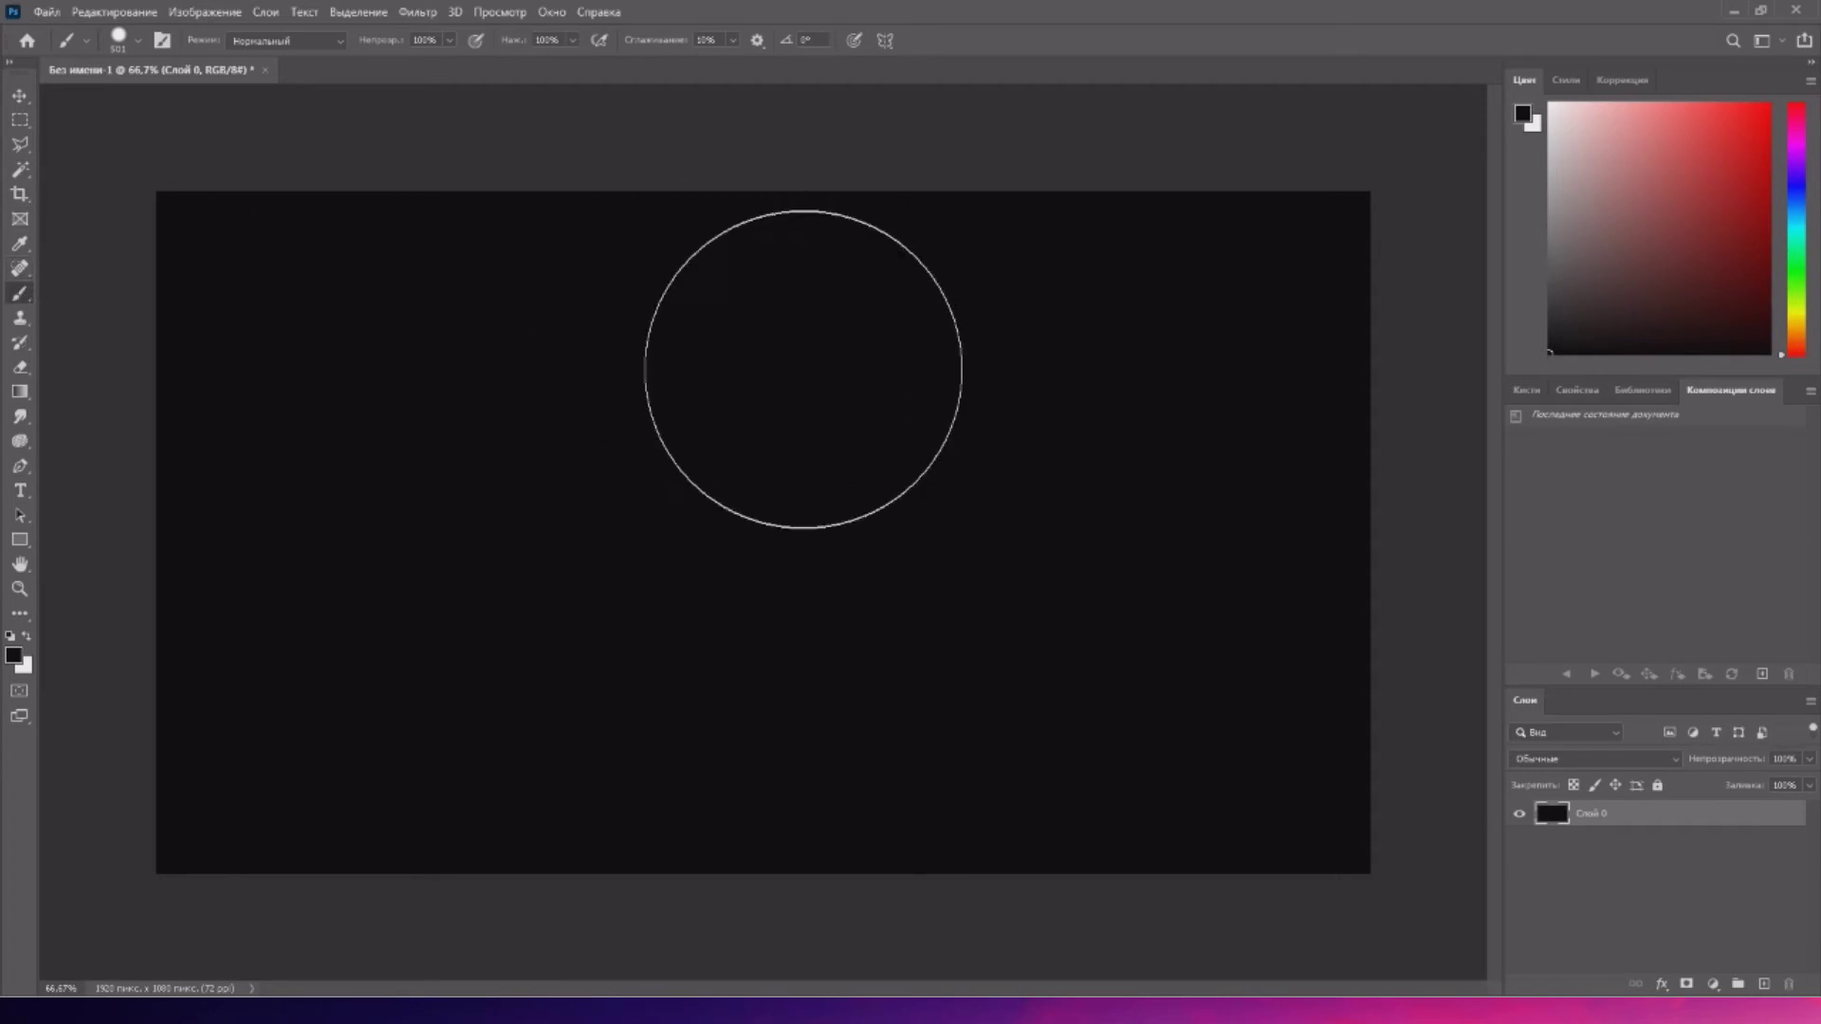
- Choose a magenta hue and the pointed round stiff brush at 21 pixels
{"action": "left_click_drag", "start_coordinate": [1795, 195], "coordinate": [1803, 149]}
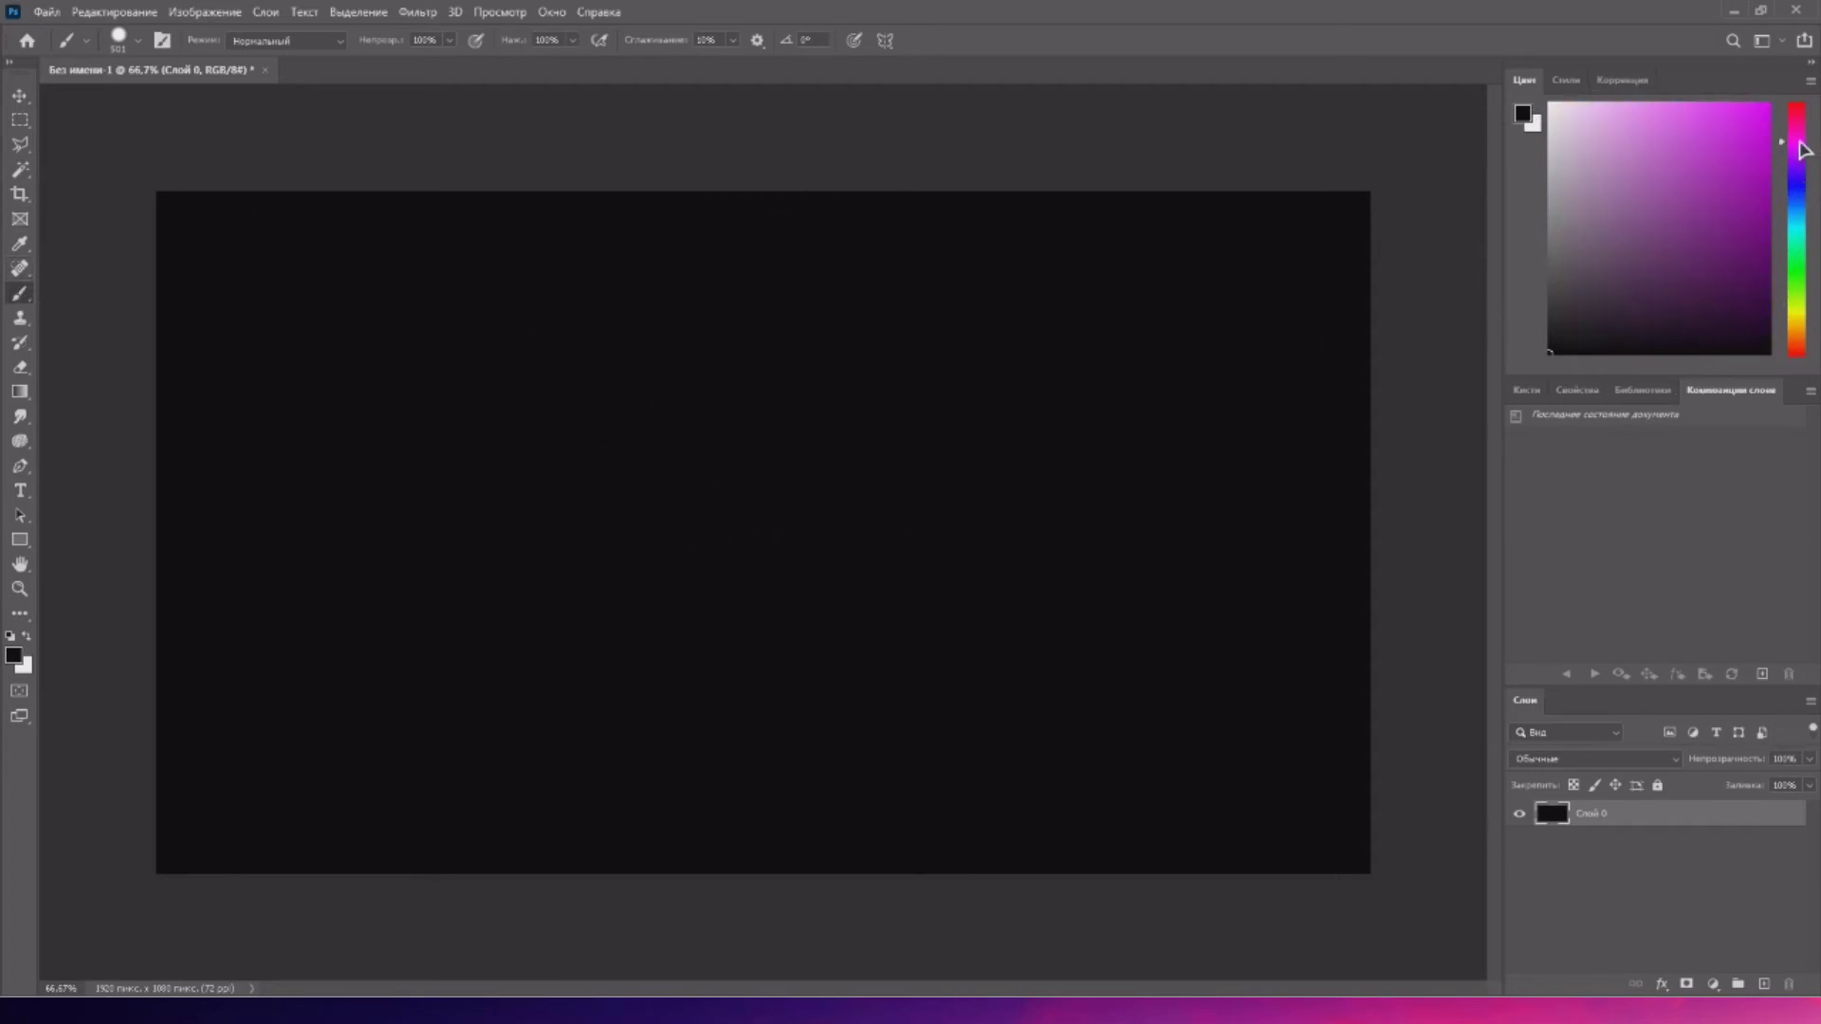
{"action": "left_click_drag", "start_coordinate": [562, 403], "coordinate": [414, 451]}
{"action": "left_click_drag", "start_coordinate": [228, 655], "coordinate": [213, 661]}
{"action": "left_click", "coordinate": [1526, 390]}
{"action": "scroll", "coordinate": [1626, 564], "scroll_direction": "down", "scroll_amount": 5}
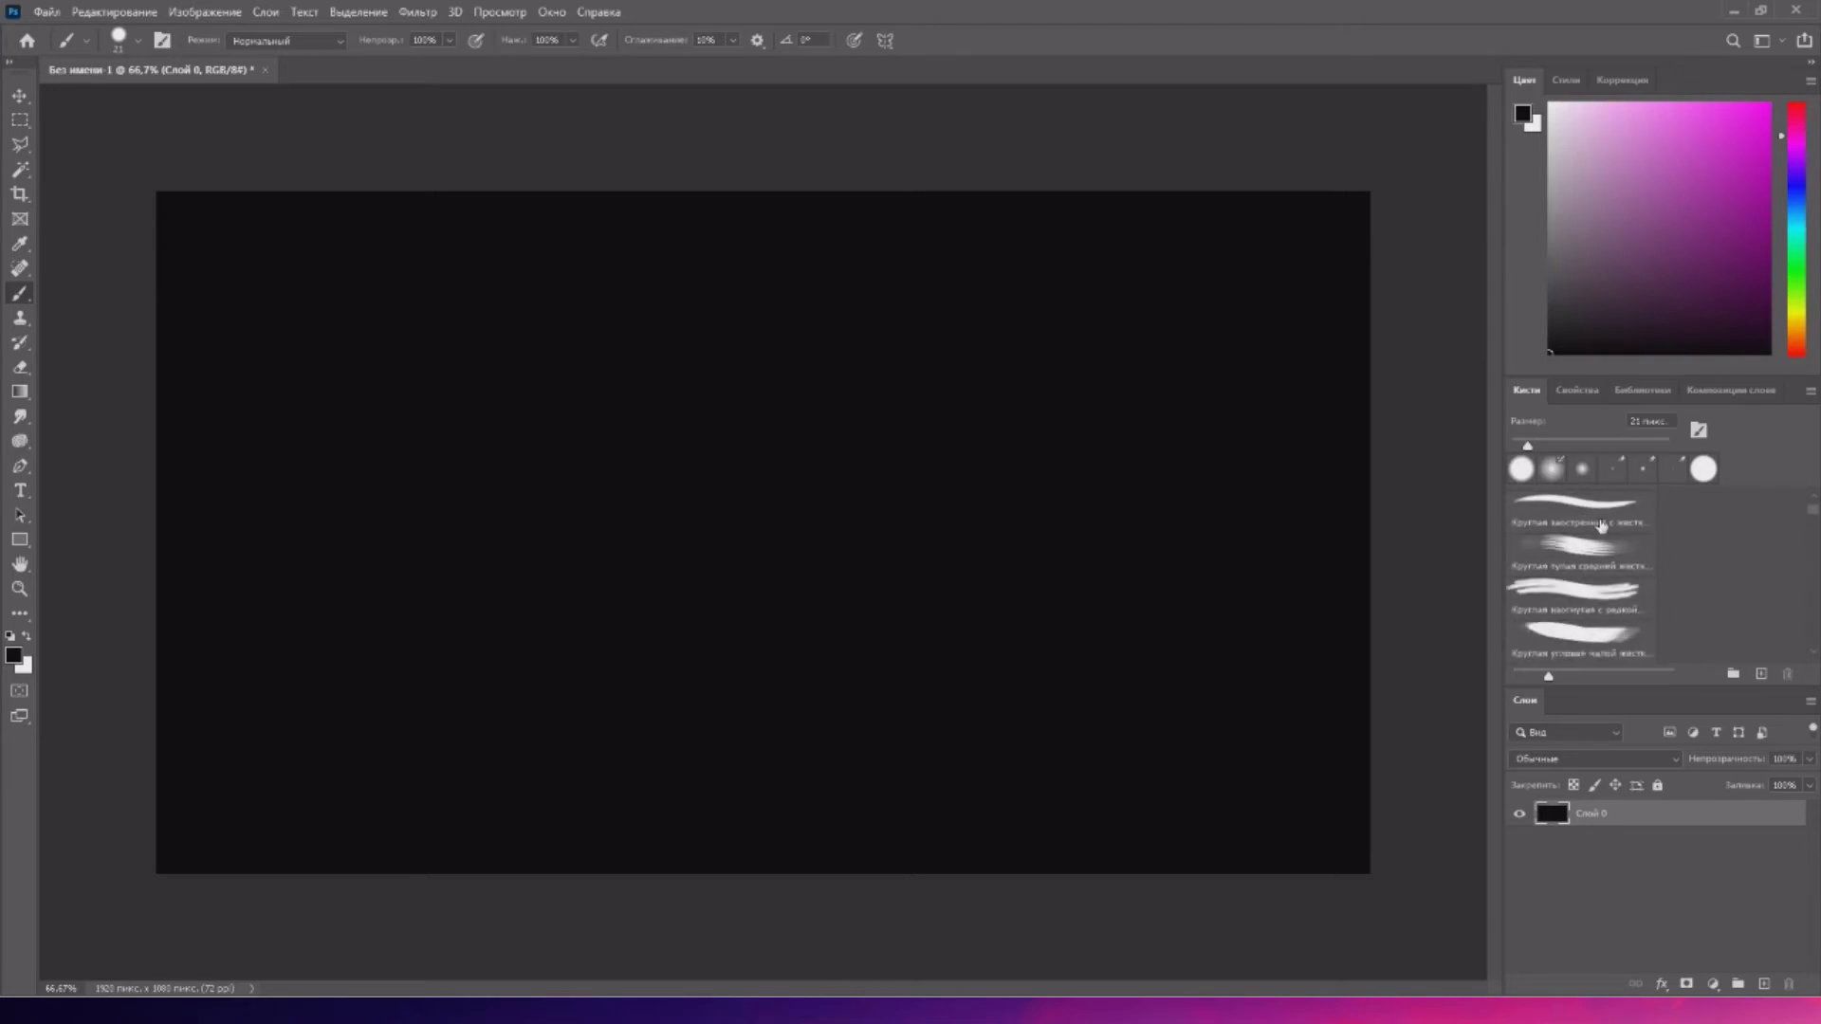
{"action": "left_click", "coordinate": [1580, 510]}
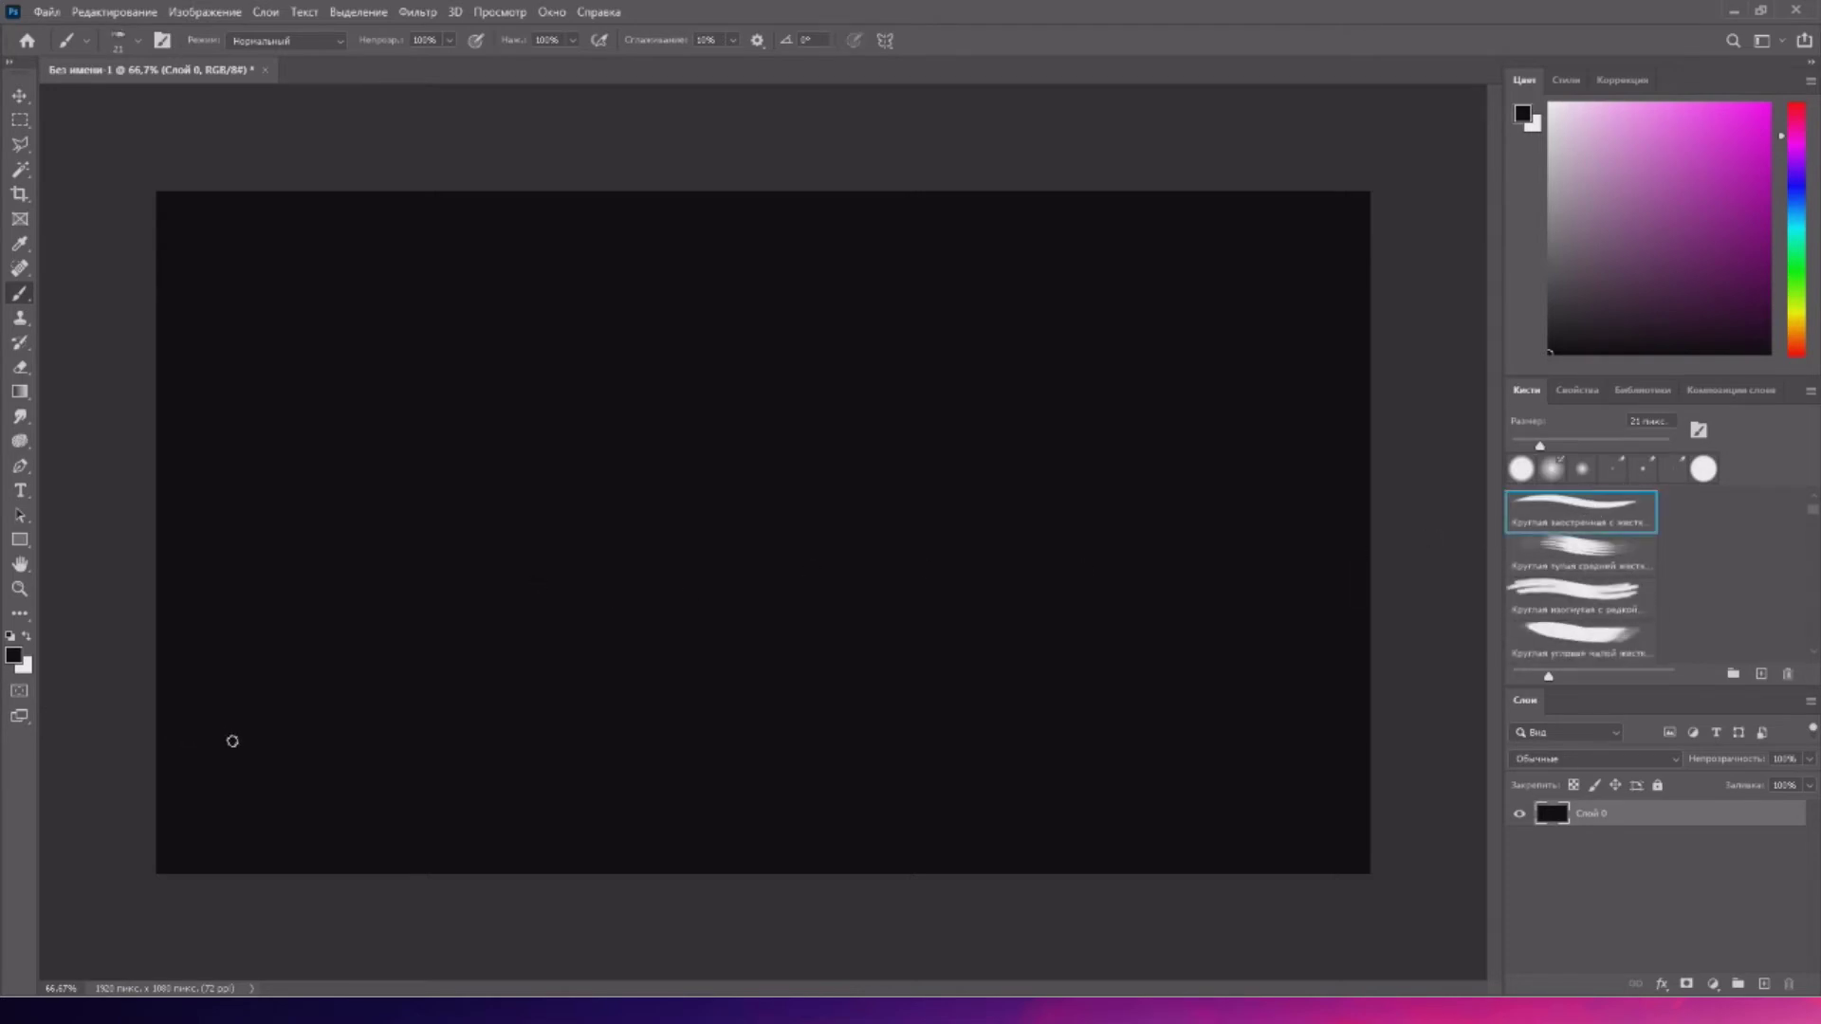
{"action": "left_click", "coordinate": [391, 424]}
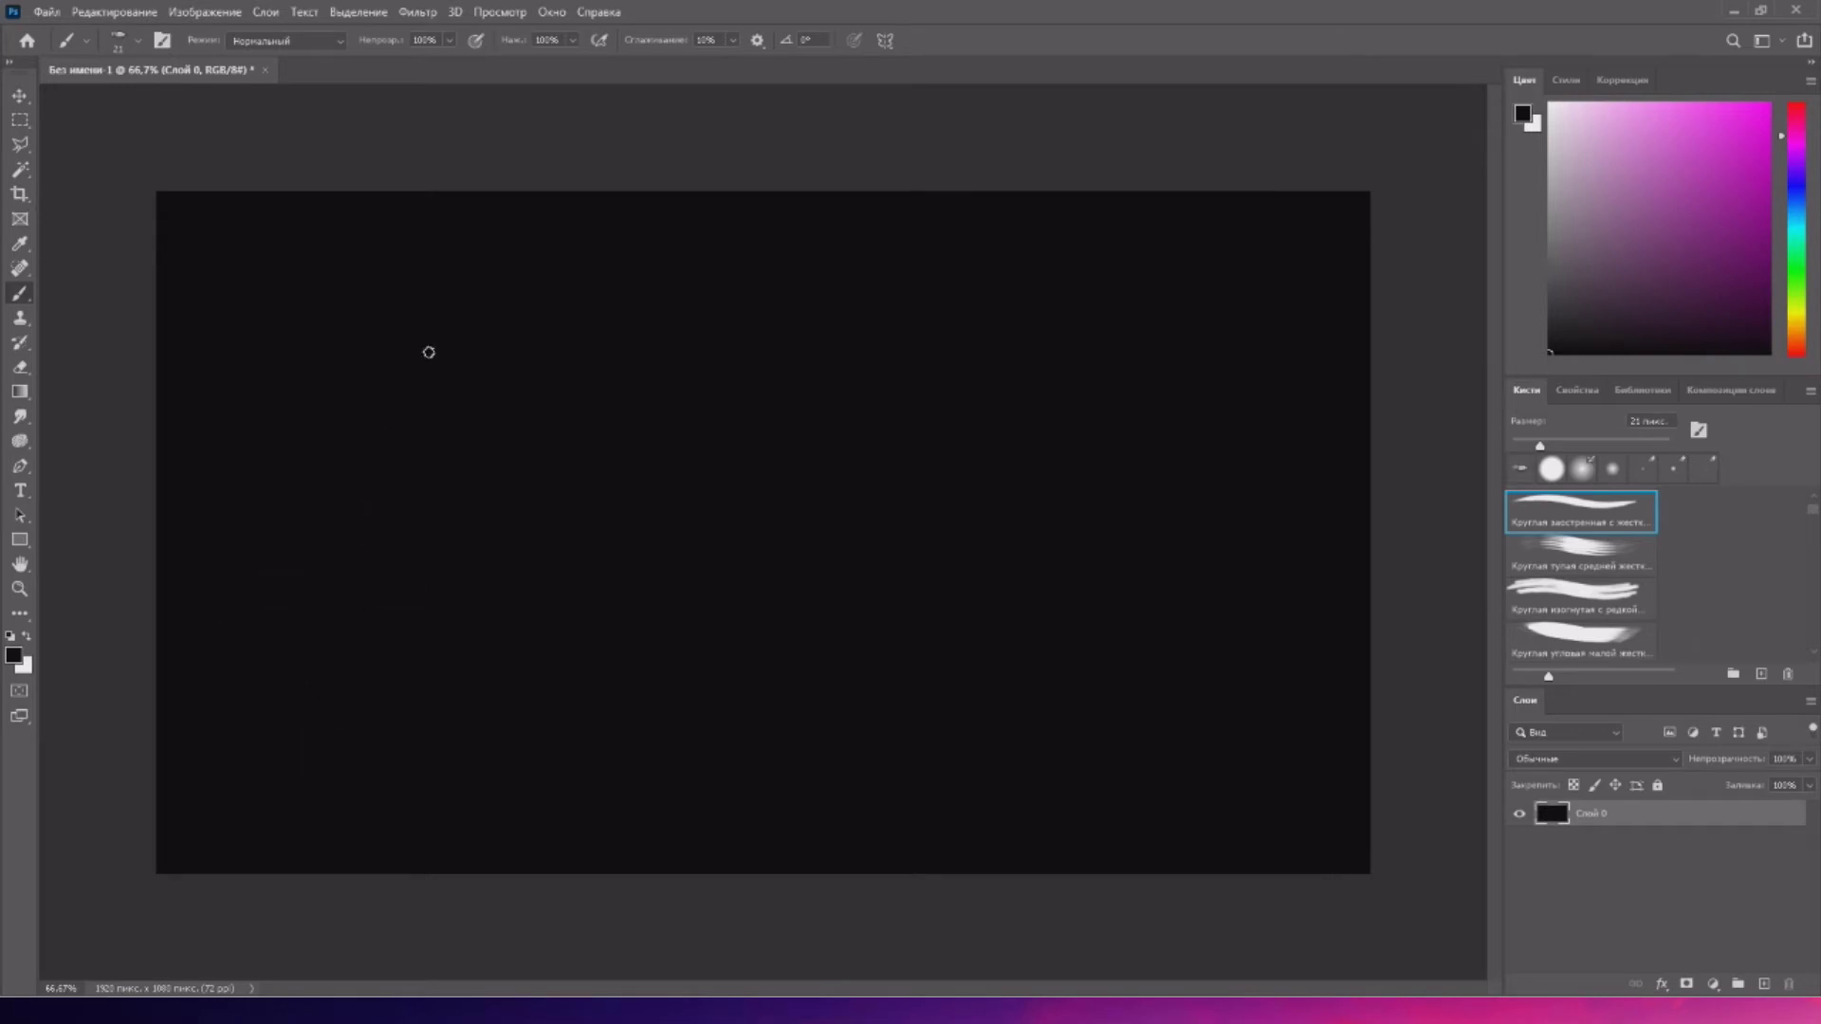
- Try a magenta pointed-brush letter stroke on a new layer, and undo both the stroke and the layer
{"action": "left_click", "coordinate": [1735, 156]}
{"action": "left_click", "coordinate": [1764, 983]}
{"action": "mouse_move", "coordinate": [214, 743]}
{"action": "left_mouse_down"}
{"action": "mouse_move", "coordinate": [322, 731]}
{"action": "mouse_move", "coordinate": [378, 644]}
{"action": "mouse_move", "coordinate": [413, 434]}
{"action": "mouse_move", "coordinate": [387, 708]}
{"action": "left_mouse_up"}
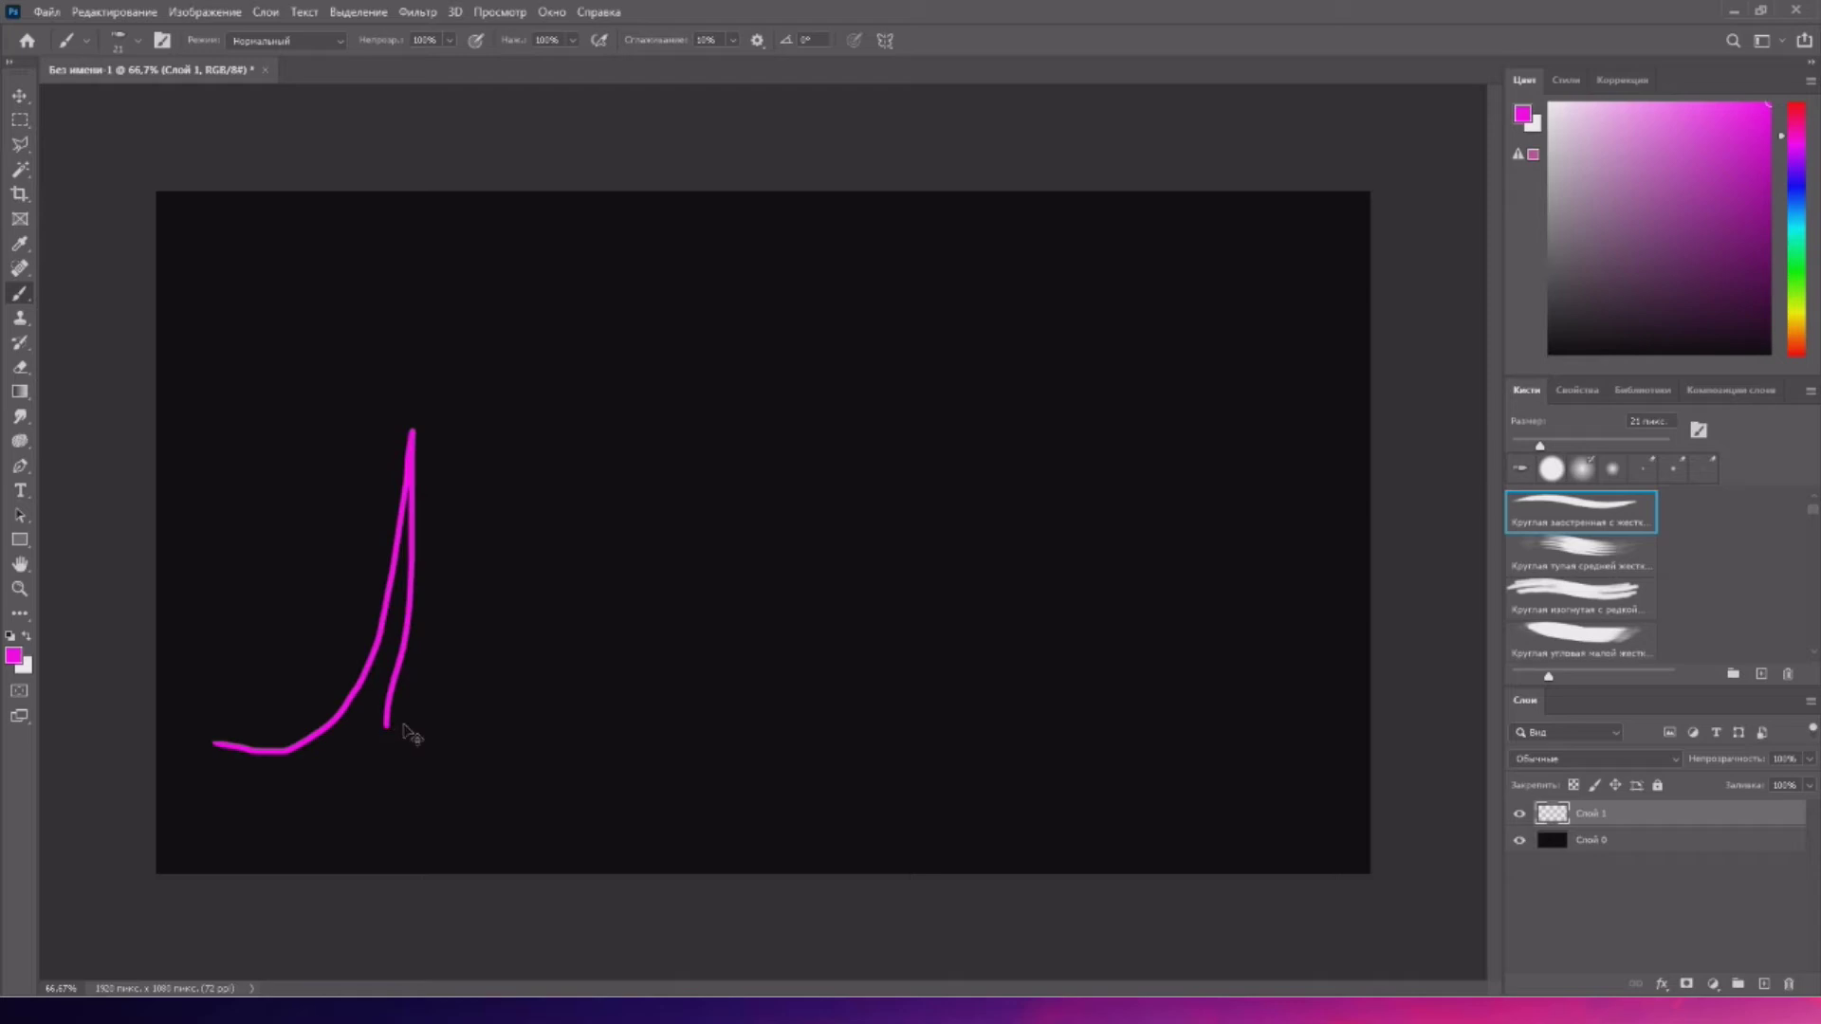
{"action": "key", "text": "ctrl+z"}
{"action": "left_click", "coordinate": [498, 498], "text": "alt"}
{"action": "key", "text": "ctrl+z"}
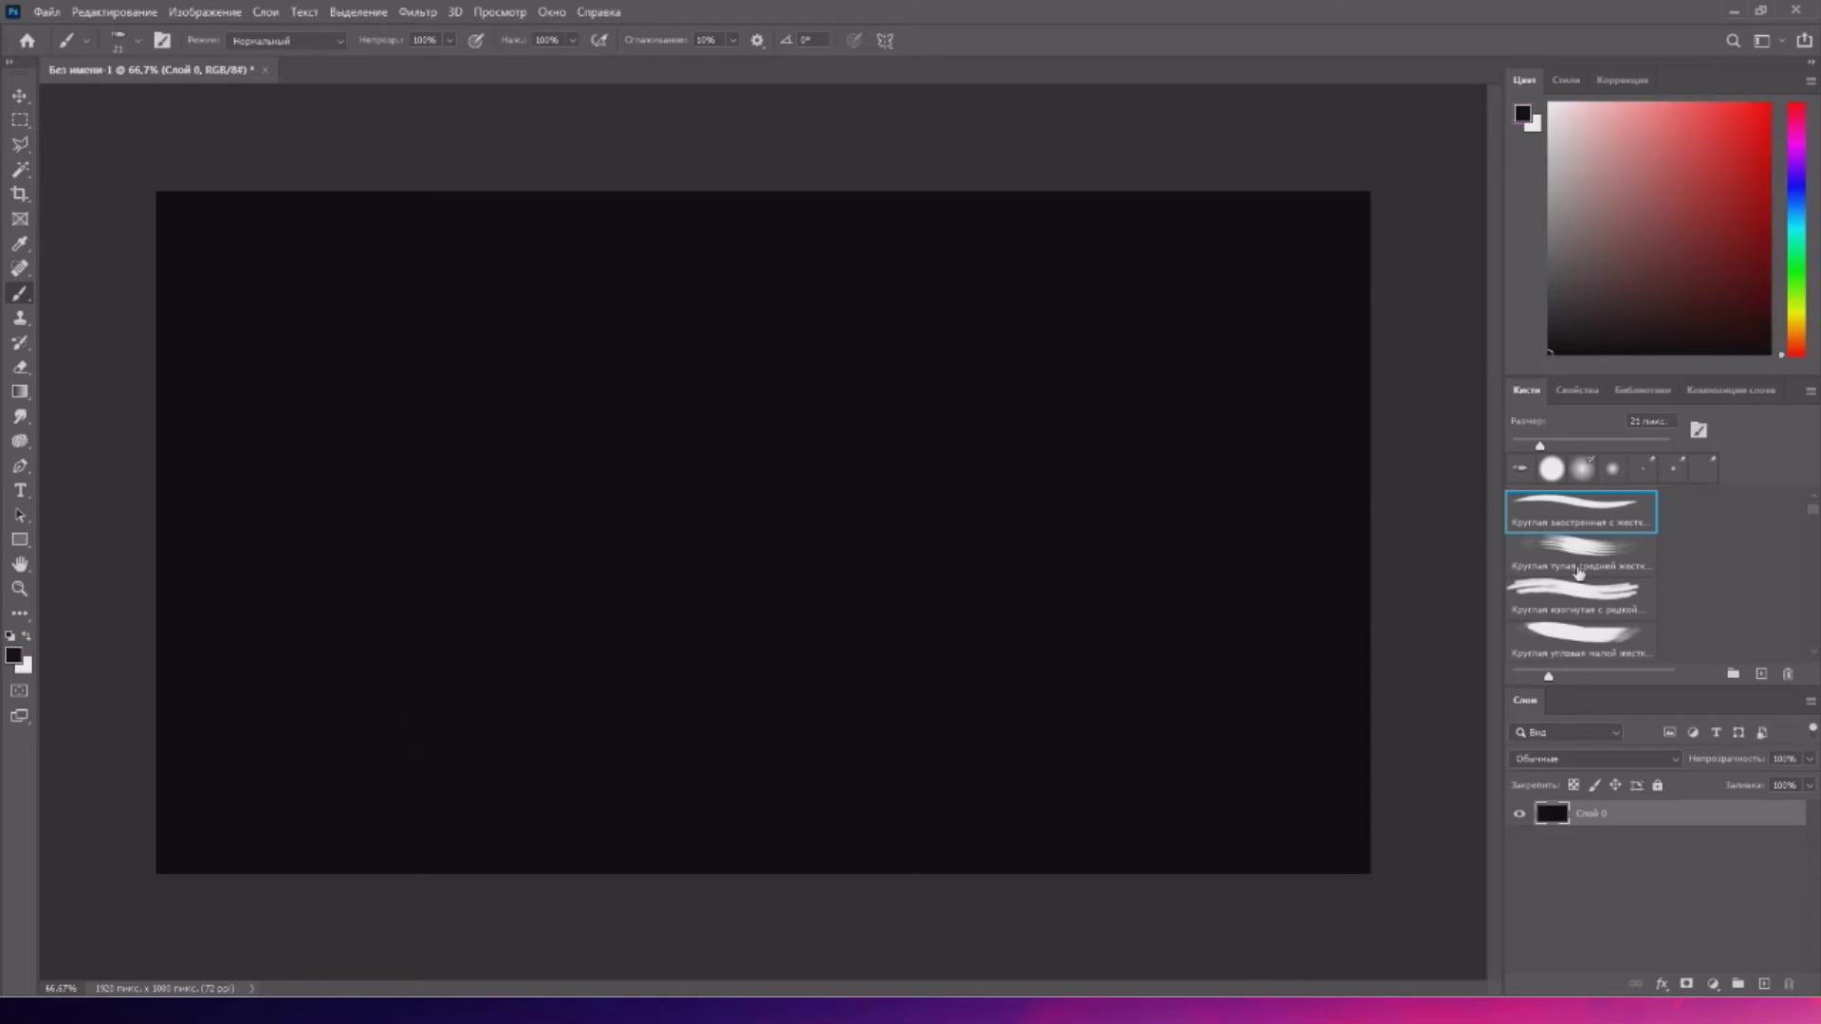
- Bring back the empty layer Слой 1 above the black one and set the foreground colour to hot pink
{"action": "key", "text": "ctrl+shift+z"}
{"action": "left_click", "coordinate": [1798, 131]}
{"action": "left_click", "coordinate": [1767, 105]}
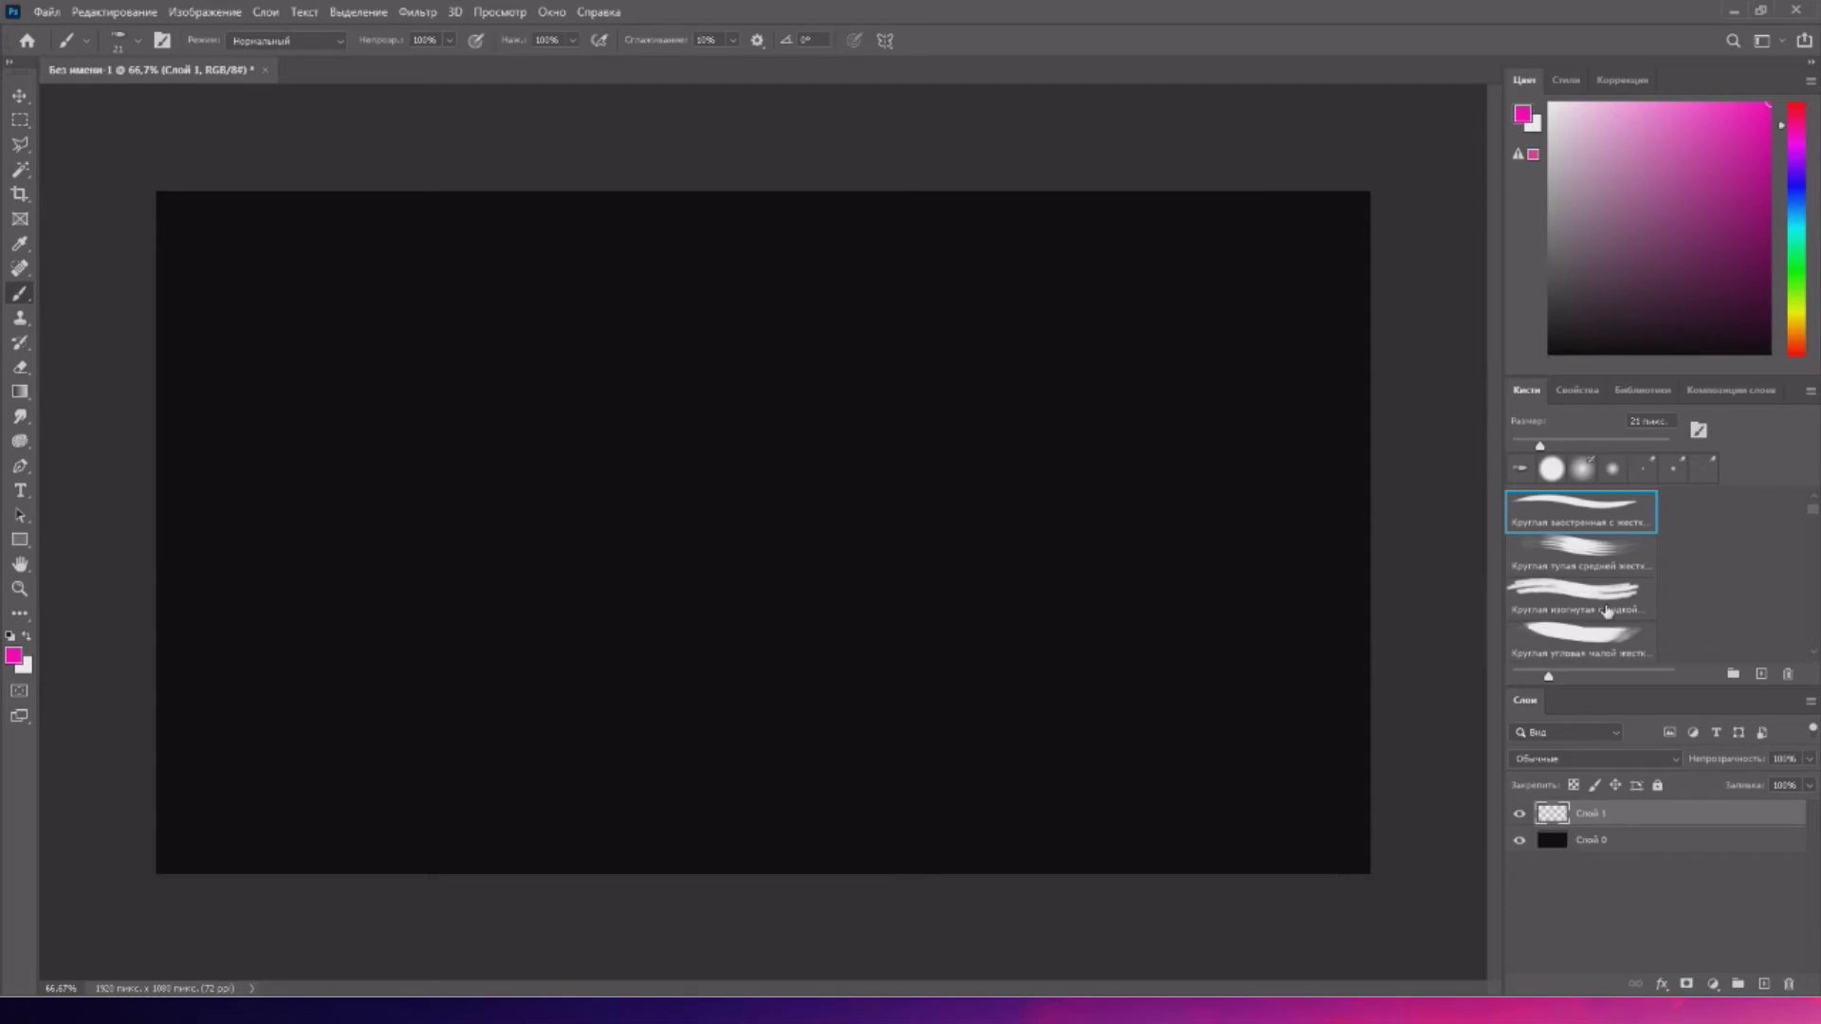
- Handwrite the letters "Ai" in the lower left of the canvas on Слой 1 with the hard round brush
{"action": "scroll", "coordinate": [1606, 612], "scroll_direction": "up", "scroll_amount": 6}
{"action": "left_click", "coordinate": [1590, 539]}
{"action": "left_click_drag", "start_coordinate": [226, 751], "coordinate": [365, 692]}
{"action": "mouse_move", "coordinate": [380, 659]}
{"action": "left_mouse_down"}
{"action": "mouse_move", "coordinate": [389, 976]}
{"action": "mouse_move", "coordinate": [399, 479]}
{"action": "left_mouse_up"}
{"action": "mouse_move", "coordinate": [285, 752]}
{"action": "left_mouse_down"}
{"action": "mouse_move", "coordinate": [155, 768]}
{"action": "mouse_move", "coordinate": [253, 807]}
{"action": "mouse_move", "coordinate": [319, 740]}
{"action": "mouse_move", "coordinate": [486, 414]}
{"action": "mouse_move", "coordinate": [400, 816]}
{"action": "left_mouse_up"}
{"action": "mouse_move", "coordinate": [318, 673]}
{"action": "left_mouse_down"}
{"action": "mouse_move", "coordinate": [492, 692]}
{"action": "mouse_move", "coordinate": [511, 810]}
{"action": "left_mouse_up"}
{"action": "left_click", "coordinate": [487, 613]}
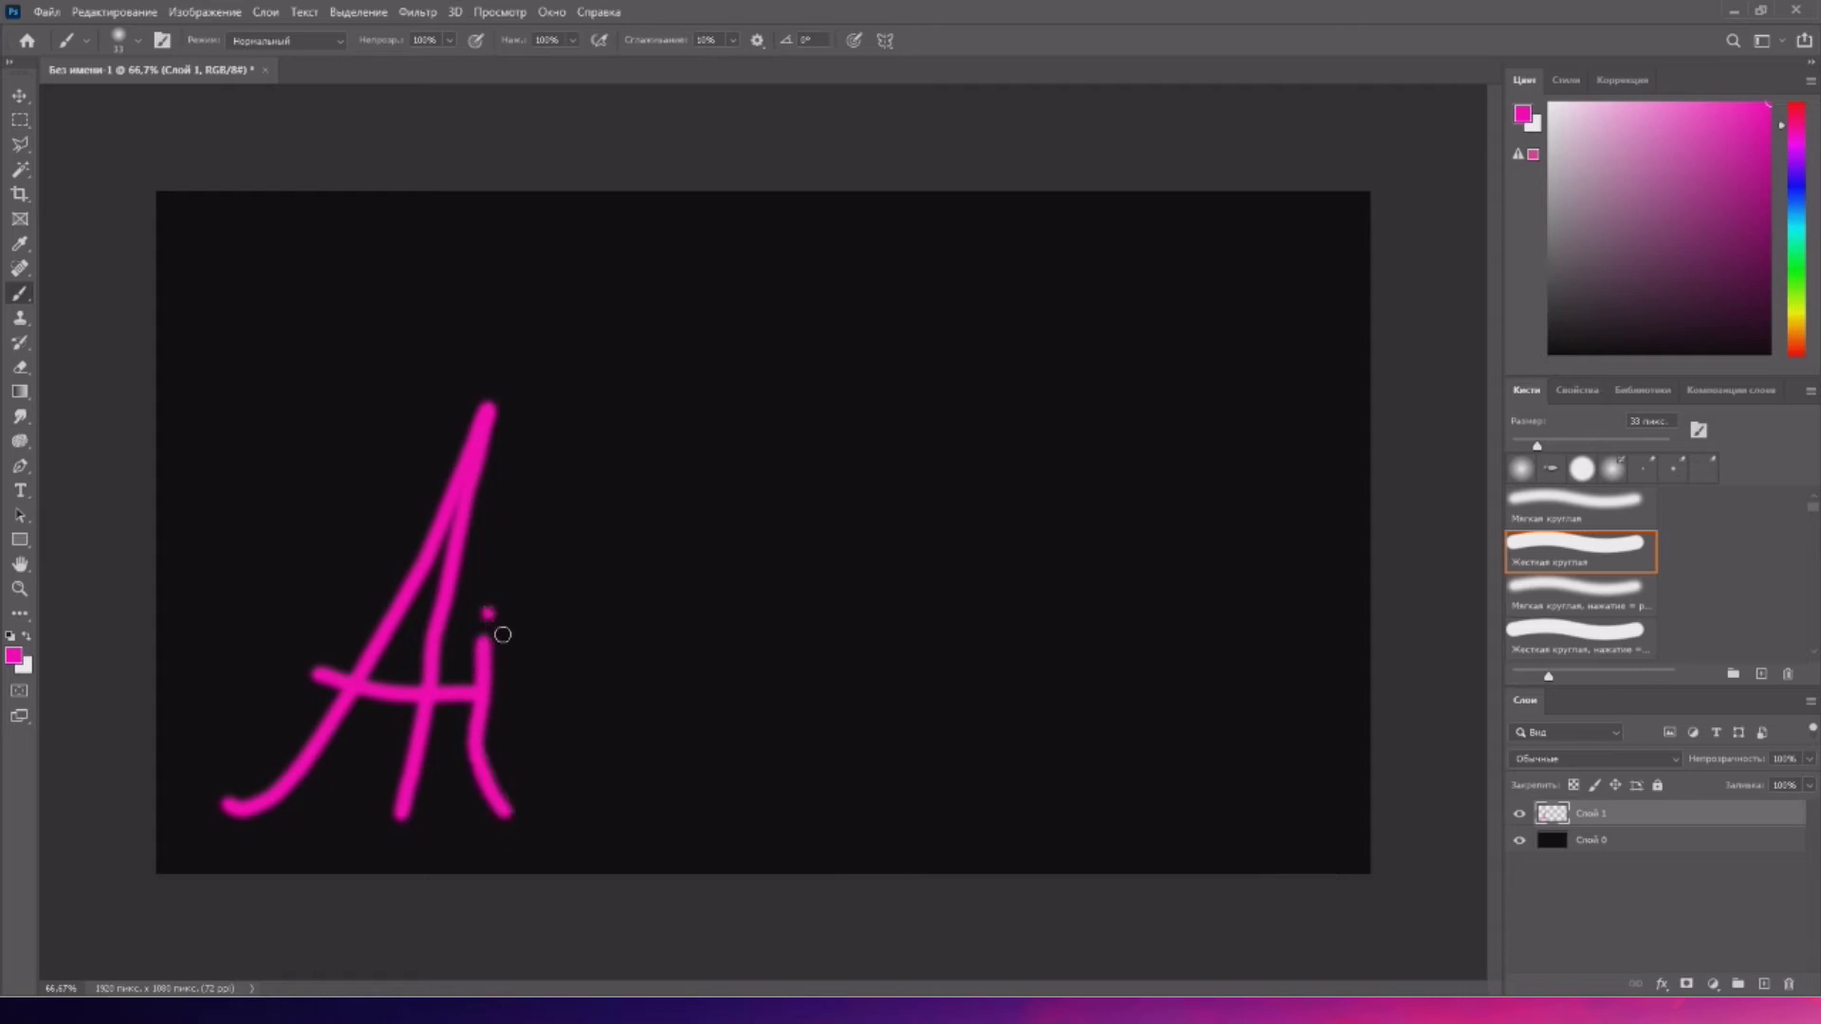
{"action": "left_click", "coordinate": [486, 612]}
- Handwrite "nasT" directly after the first two letters to complete the word "AinasT"
{"action": "mouse_move", "coordinate": [513, 831]}
{"action": "left_mouse_down"}
{"action": "mouse_move", "coordinate": [527, 660]}
{"action": "mouse_move", "coordinate": [558, 566]}
{"action": "left_mouse_up"}
{"action": "mouse_move", "coordinate": [539, 630]}
{"action": "left_mouse_down"}
{"action": "mouse_move", "coordinate": [618, 598]}
{"action": "mouse_move", "coordinate": [564, 749]}
{"action": "mouse_move", "coordinate": [596, 831]}
{"action": "left_mouse_up"}
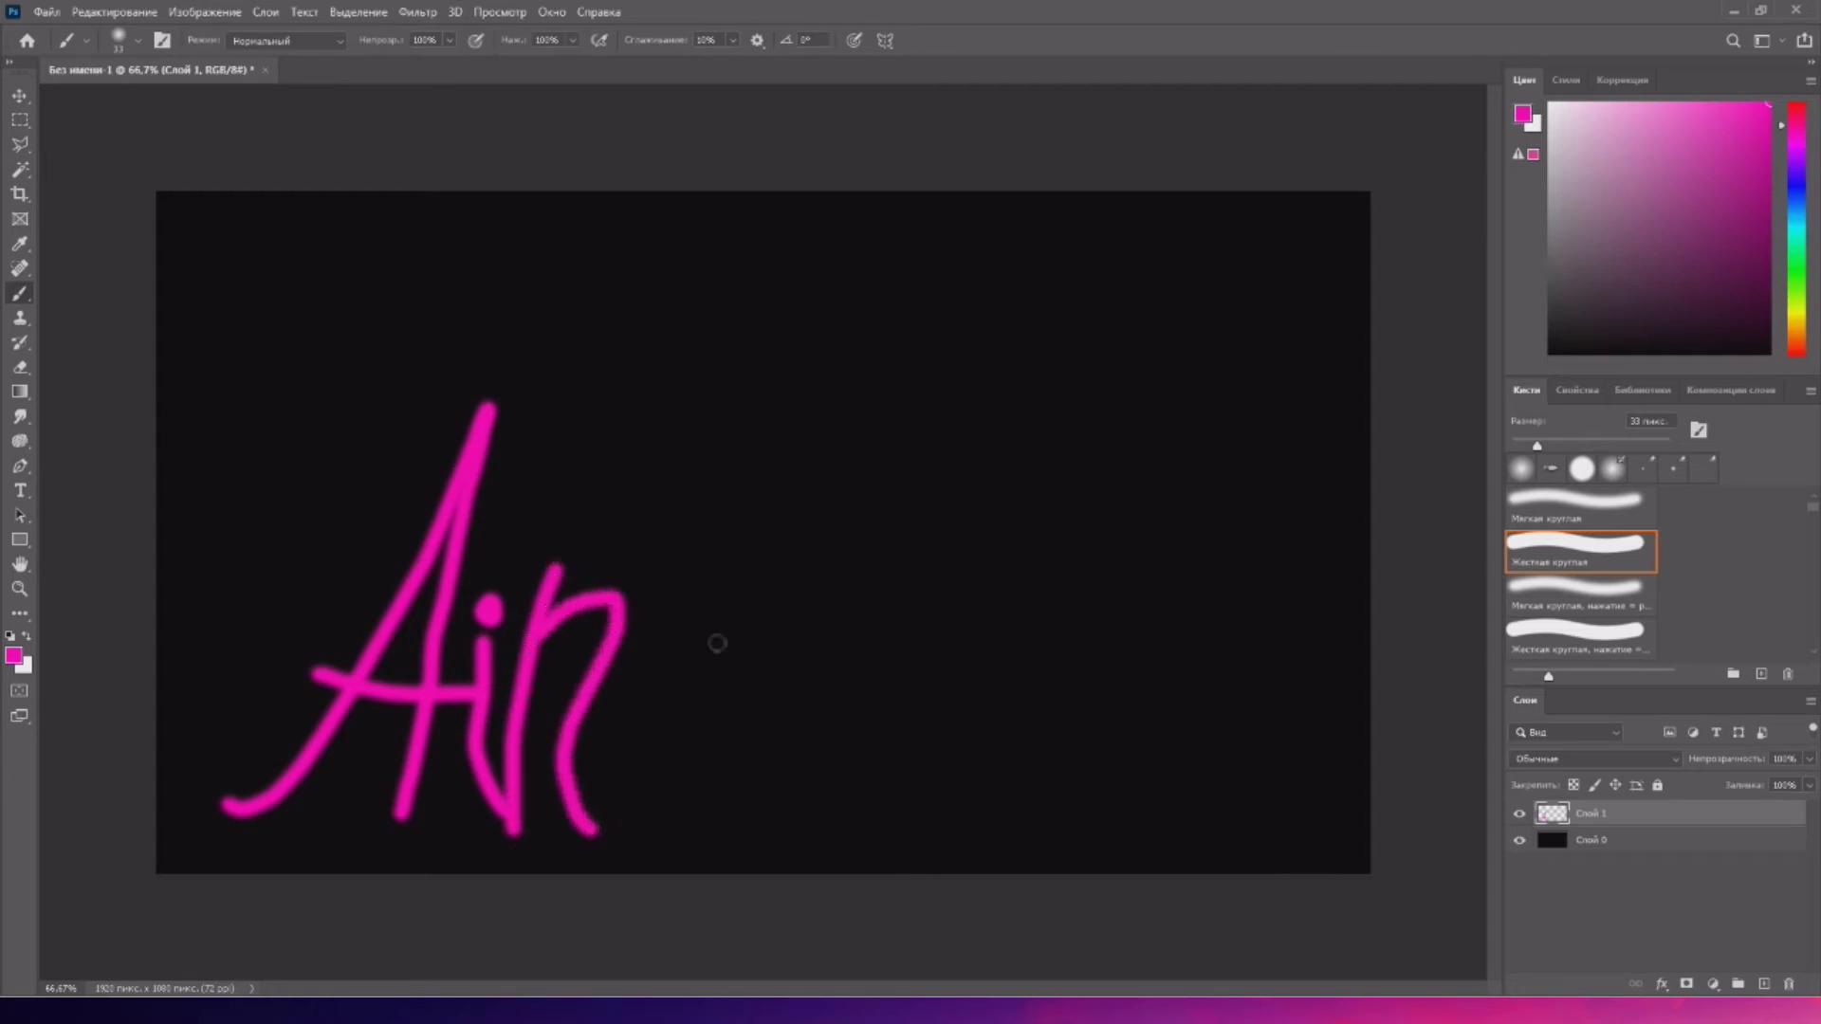
{"action": "mouse_move", "coordinate": [682, 562]}
{"action": "left_mouse_down"}
{"action": "mouse_move", "coordinate": [626, 710]}
{"action": "mouse_move", "coordinate": [615, 820]}
{"action": "mouse_move", "coordinate": [631, 845]}
{"action": "mouse_move", "coordinate": [755, 781]}
{"action": "mouse_move", "coordinate": [782, 582]}
{"action": "mouse_move", "coordinate": [674, 577]}
{"action": "left_mouse_up"}
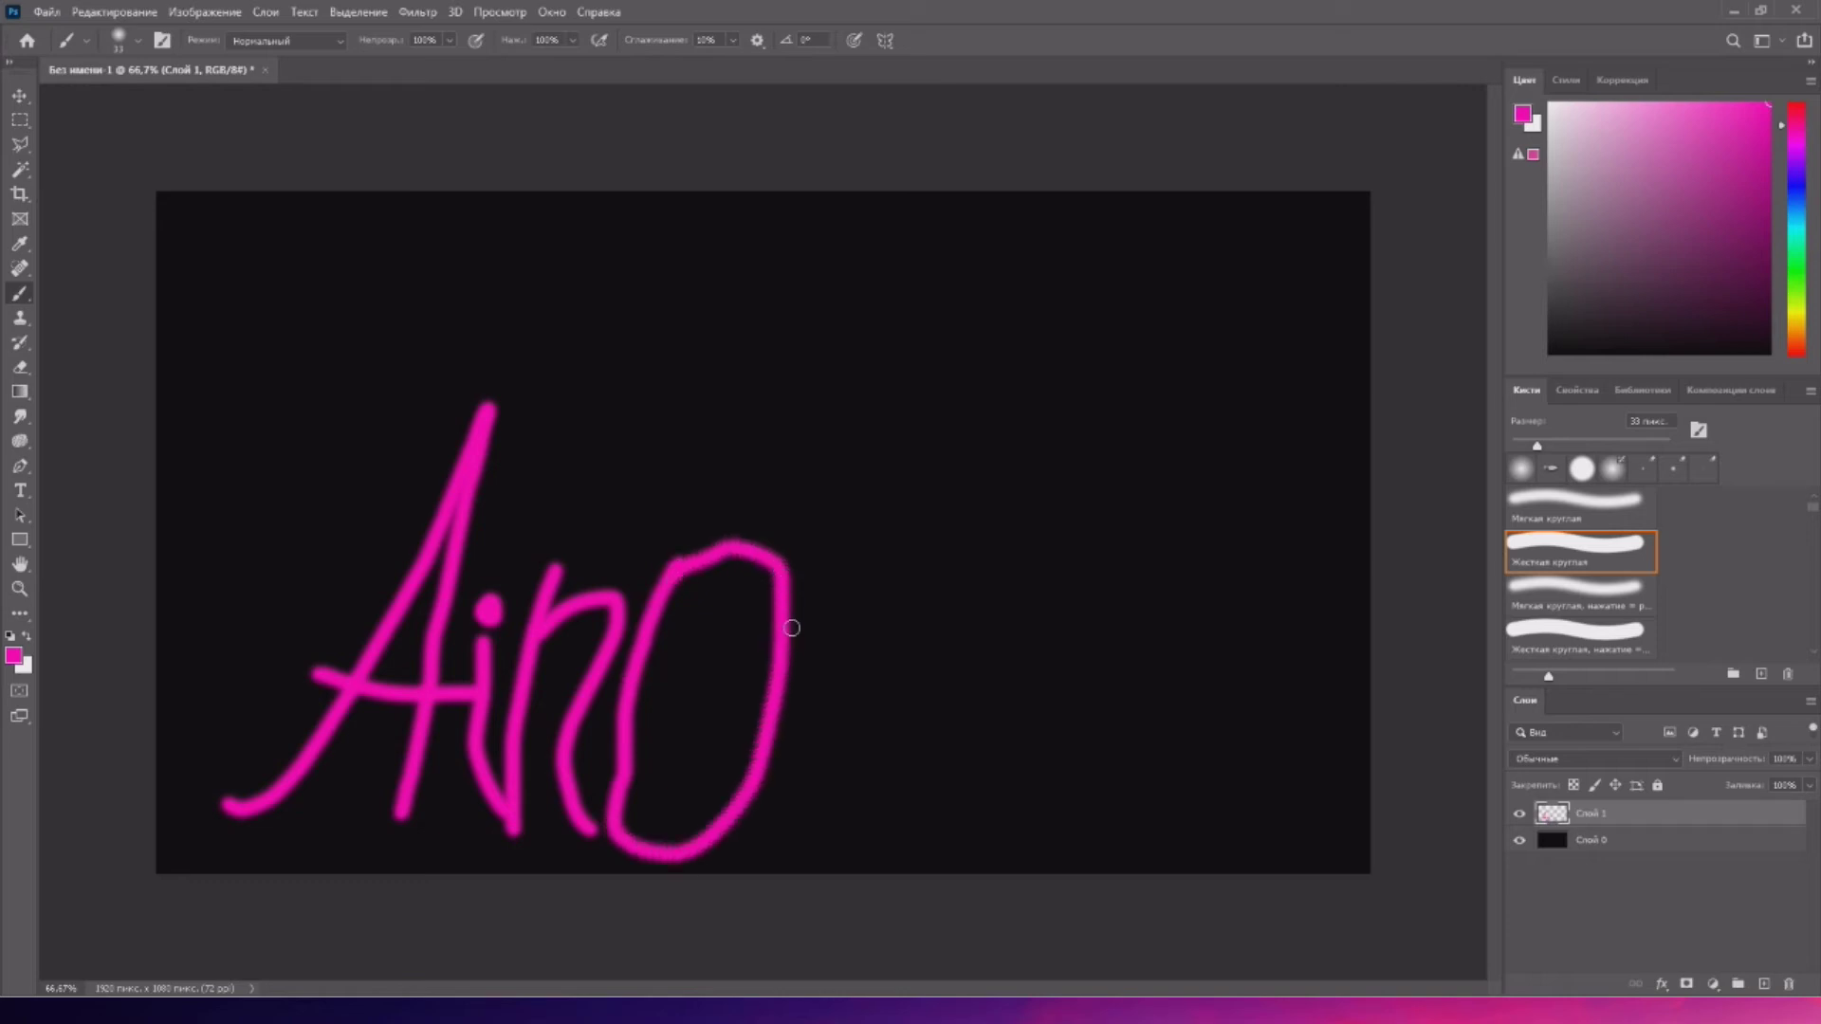
{"action": "left_click_drag", "start_coordinate": [791, 569], "coordinate": [792, 847]}
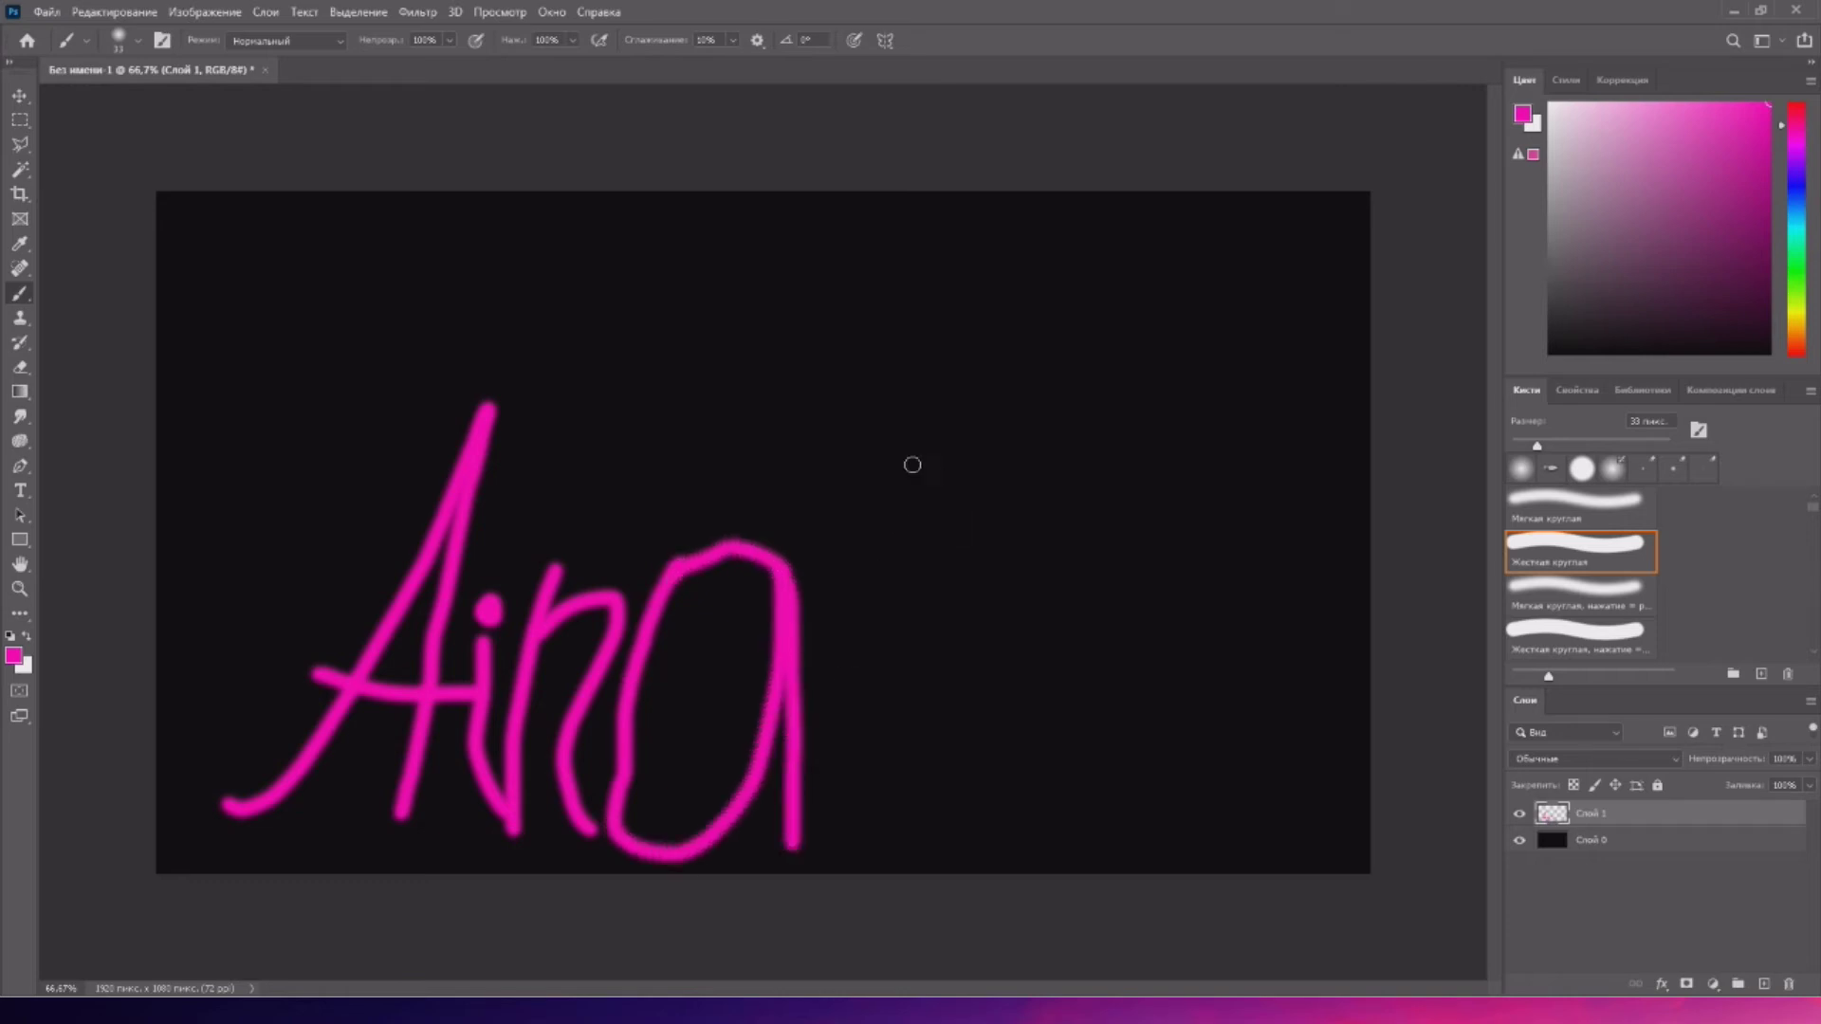
{"action": "mouse_move", "coordinate": [902, 562]}
{"action": "left_mouse_down"}
{"action": "mouse_move", "coordinate": [826, 609]}
{"action": "mouse_move", "coordinate": [918, 738]}
{"action": "mouse_move", "coordinate": [895, 794]}
{"action": "mouse_move", "coordinate": [833, 825]}
{"action": "left_mouse_up"}
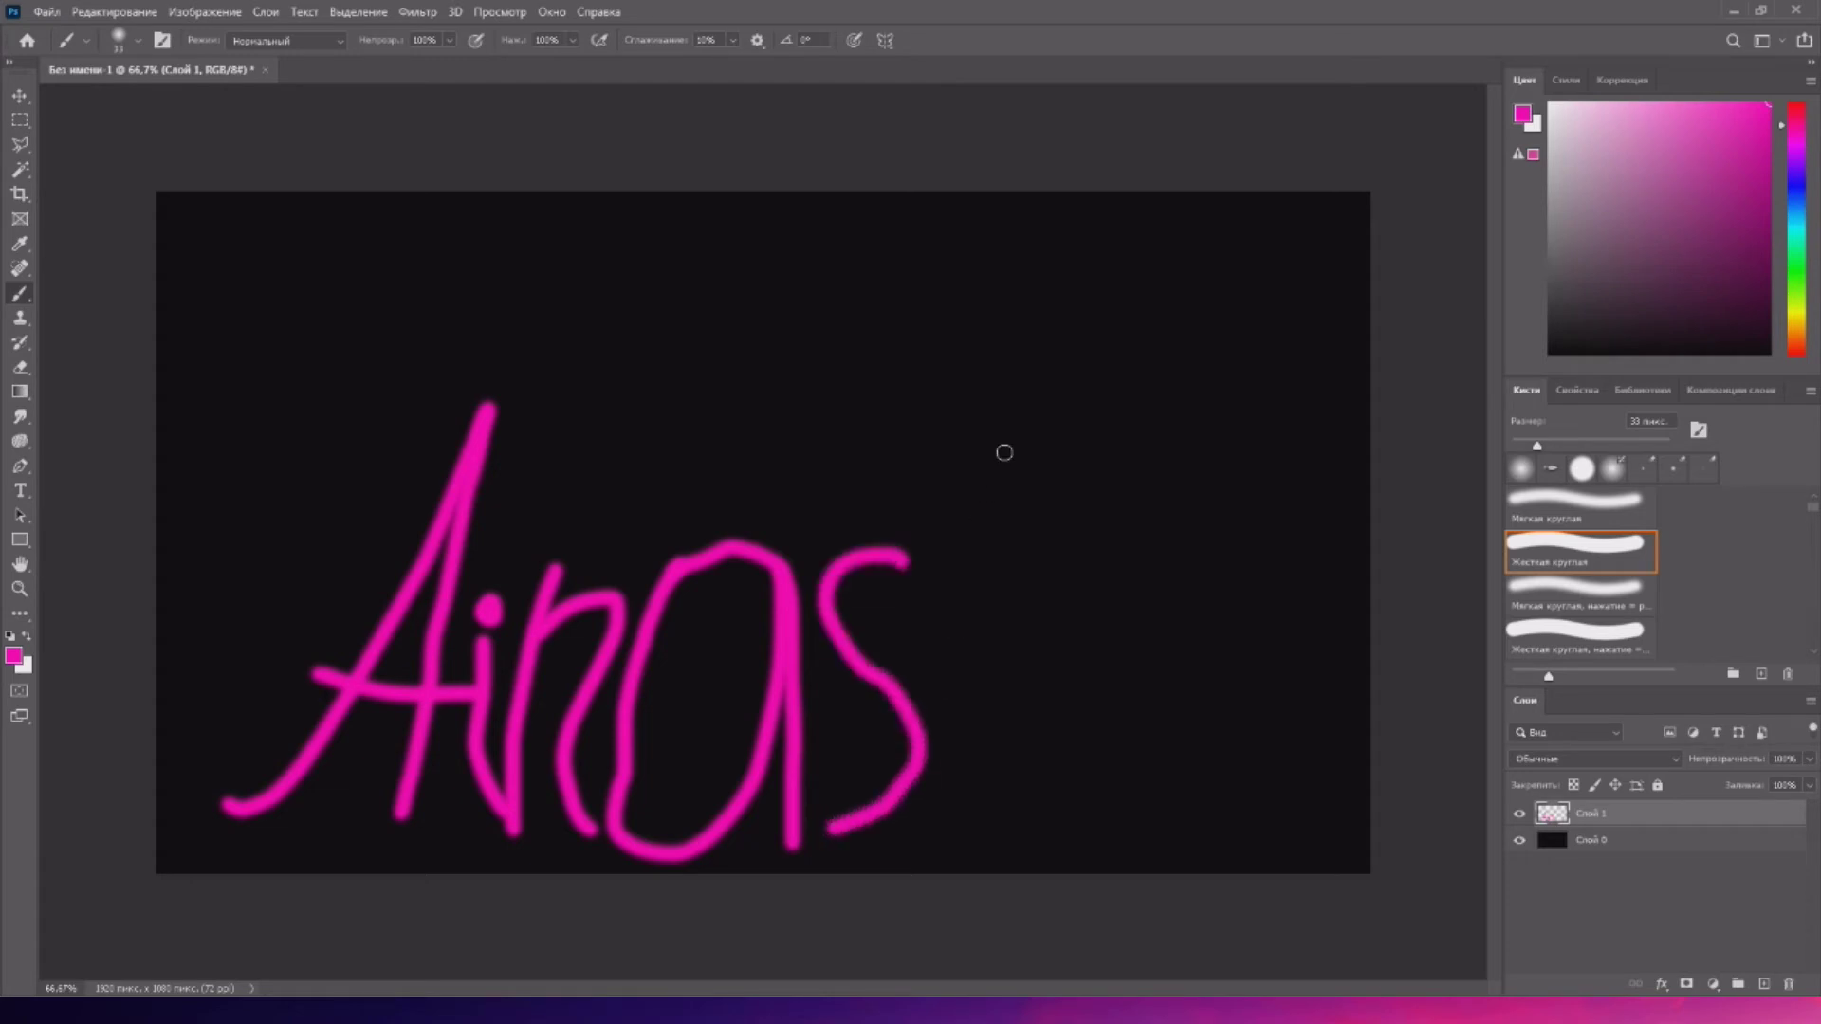
{"action": "left_click_drag", "start_coordinate": [885, 418], "coordinate": [1090, 414]}
{"action": "mouse_move", "coordinate": [966, 416]}
{"action": "left_mouse_down"}
{"action": "mouse_move", "coordinate": [992, 691]}
{"action": "mouse_move", "coordinate": [969, 849]}
{"action": "left_mouse_up"}
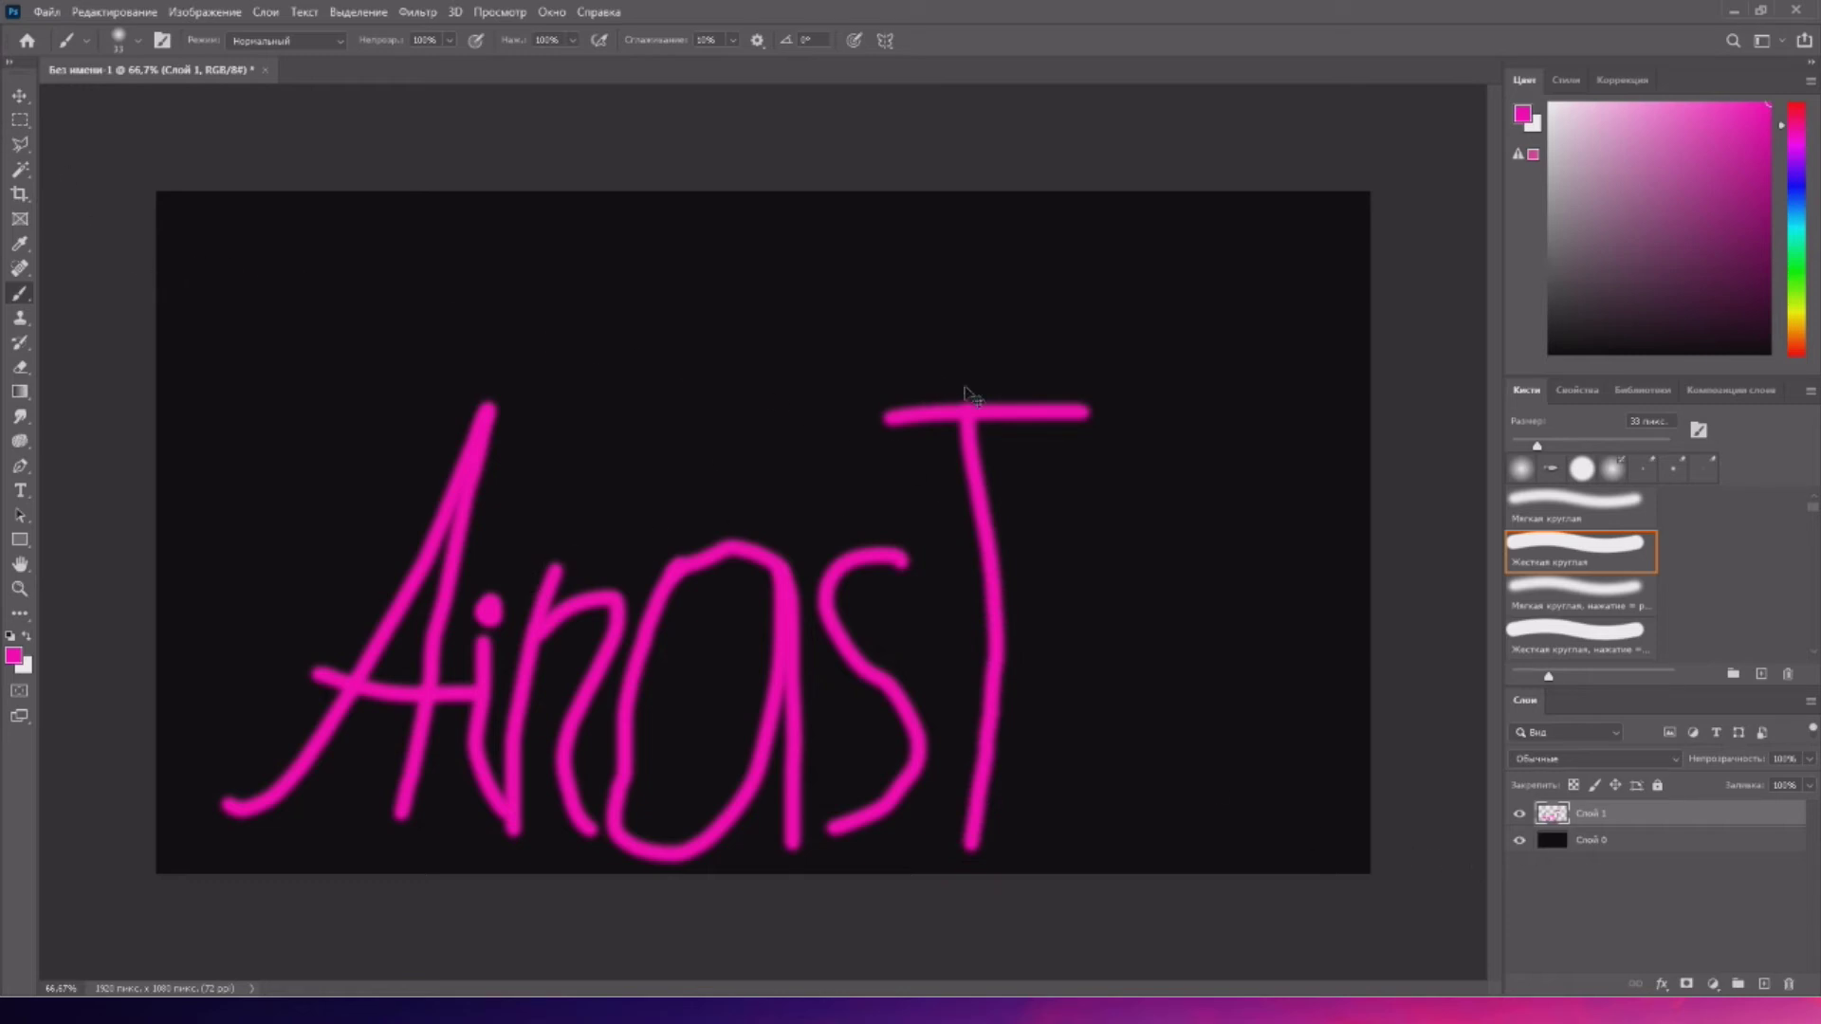
- Enlarge the pink lettering proportionally to about 122% and centre it on the canvas
{"action": "key", "text": "ctrl+t"}
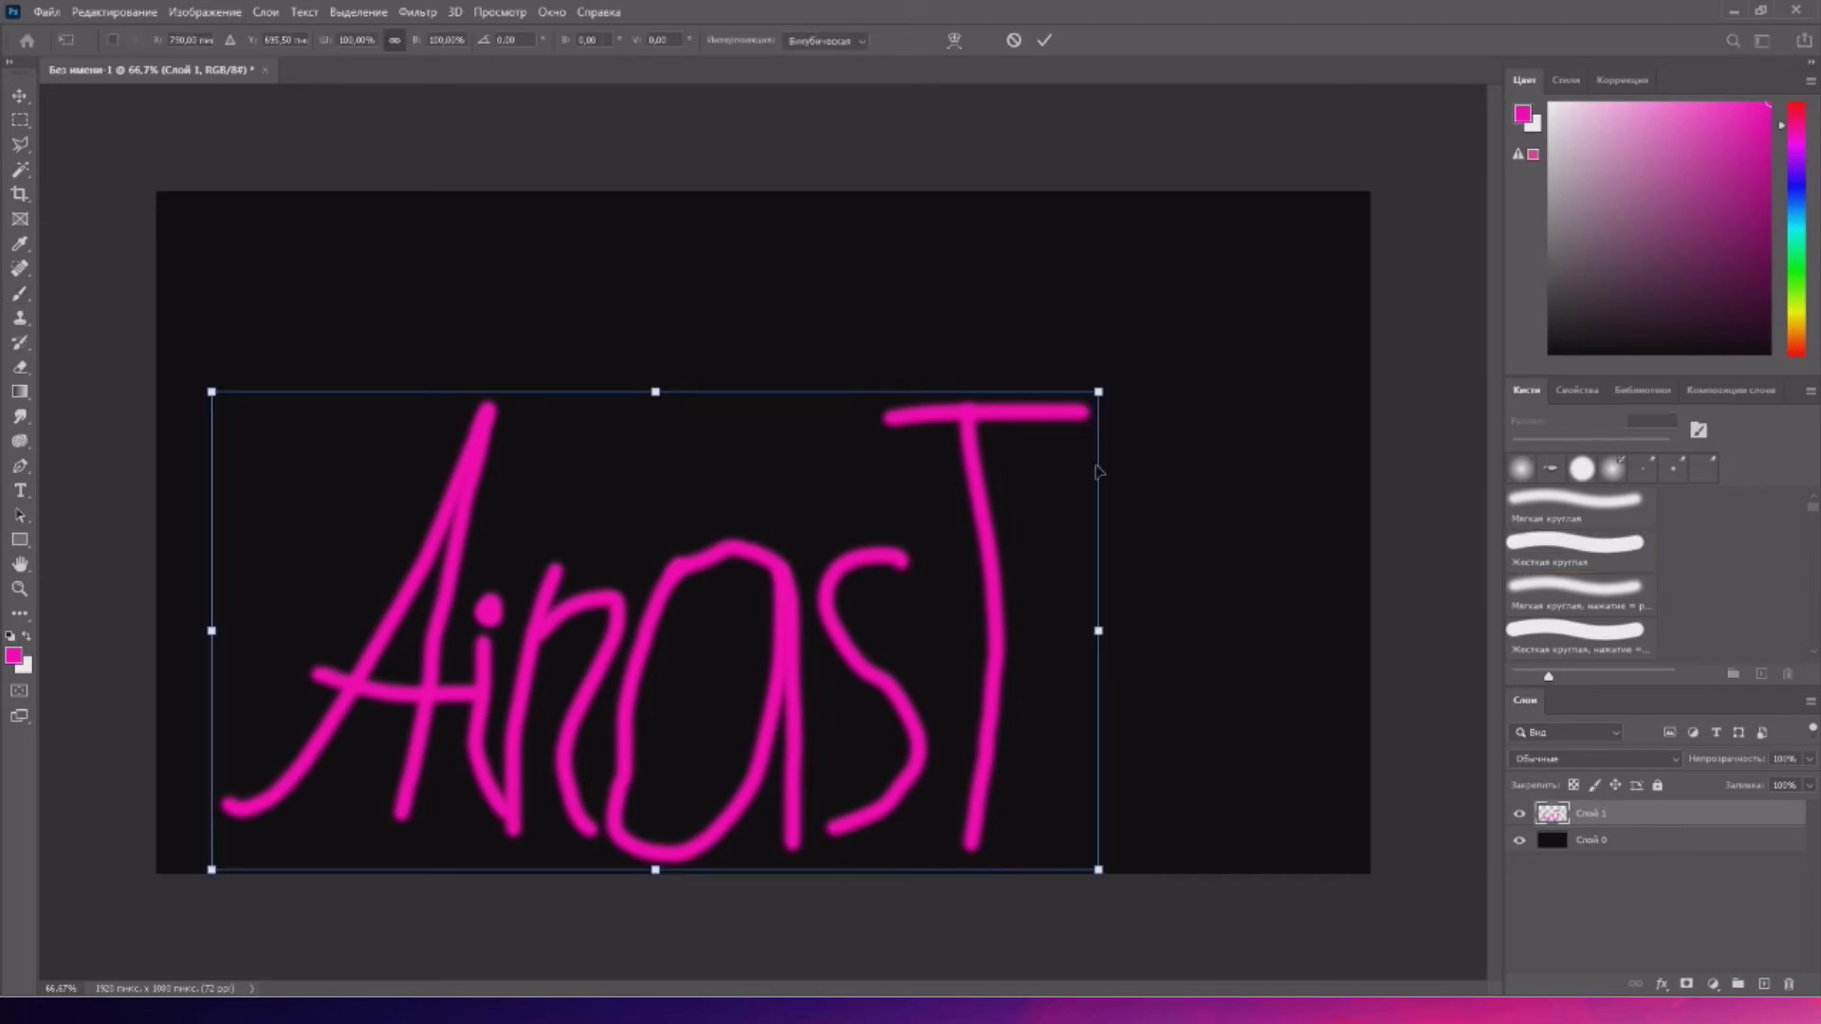
{"action": "left_click_drag", "start_coordinate": [1098, 392], "coordinate": [1292, 284]}
{"action": "left_click_drag", "start_coordinate": [1189, 498], "coordinate": [1200, 441]}
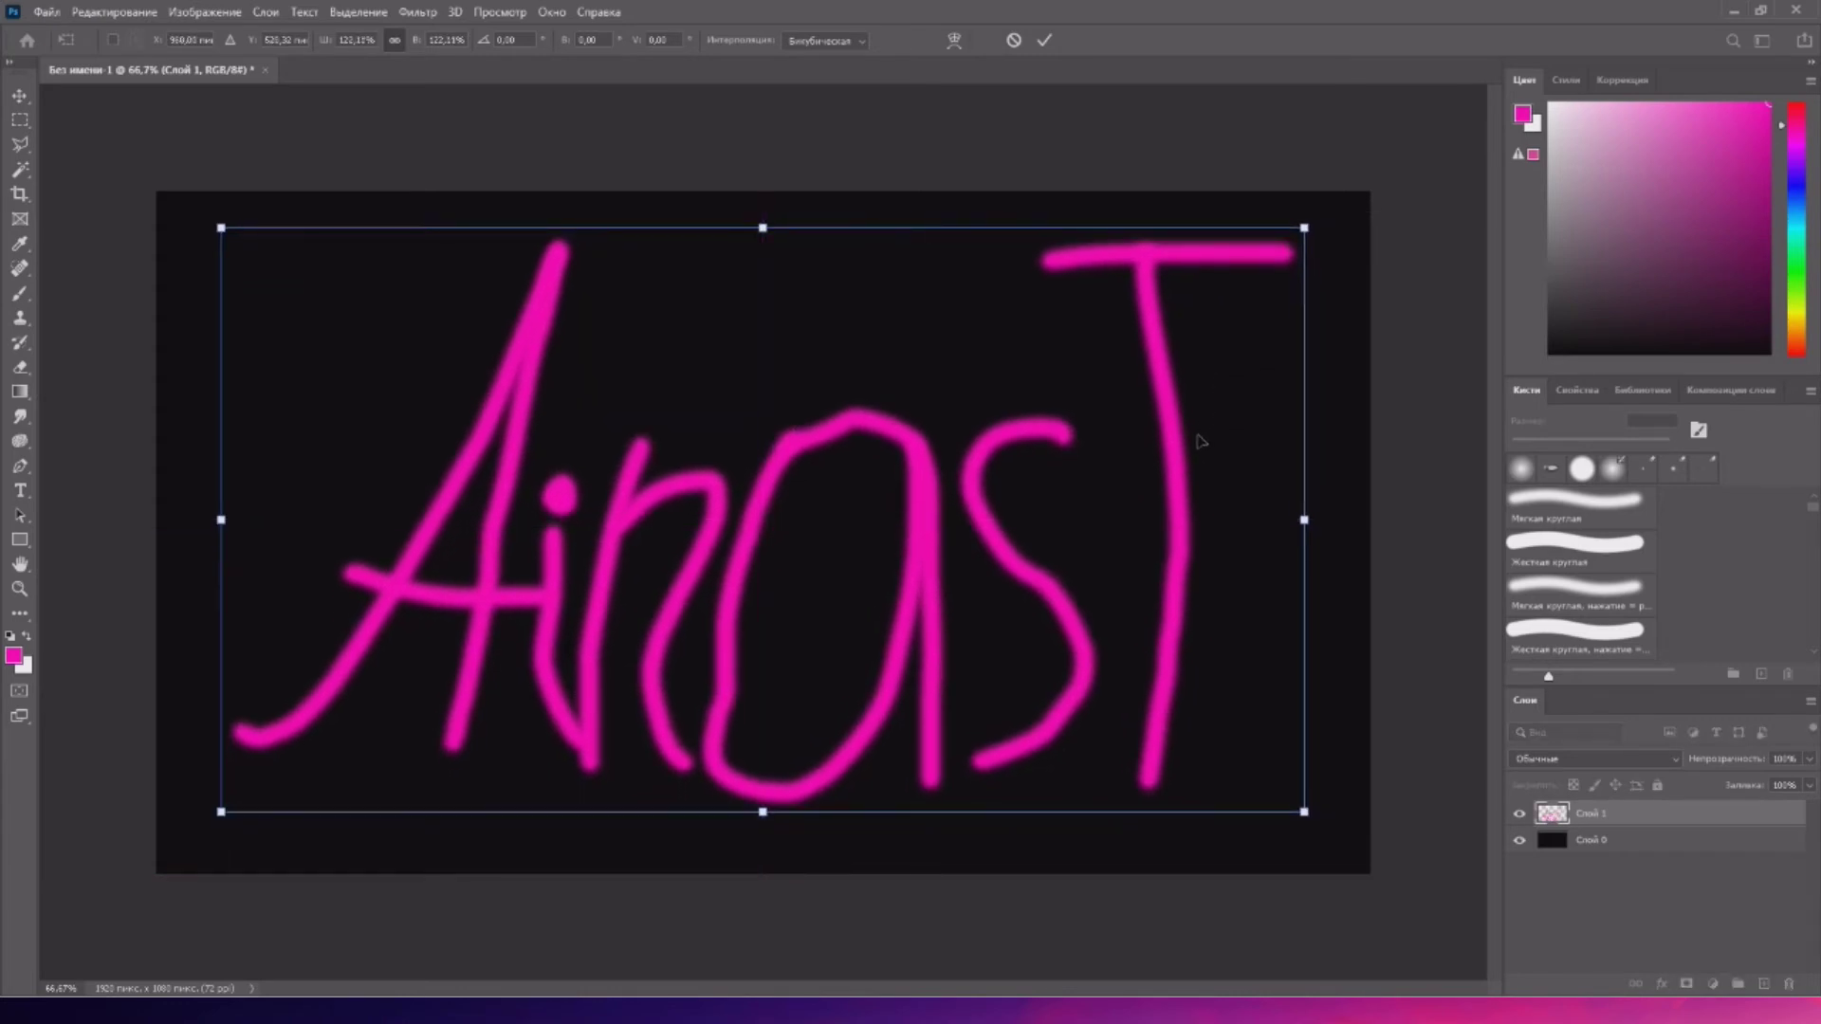
{"action": "key", "text": "Return"}
{"action": "key", "text": "b"}
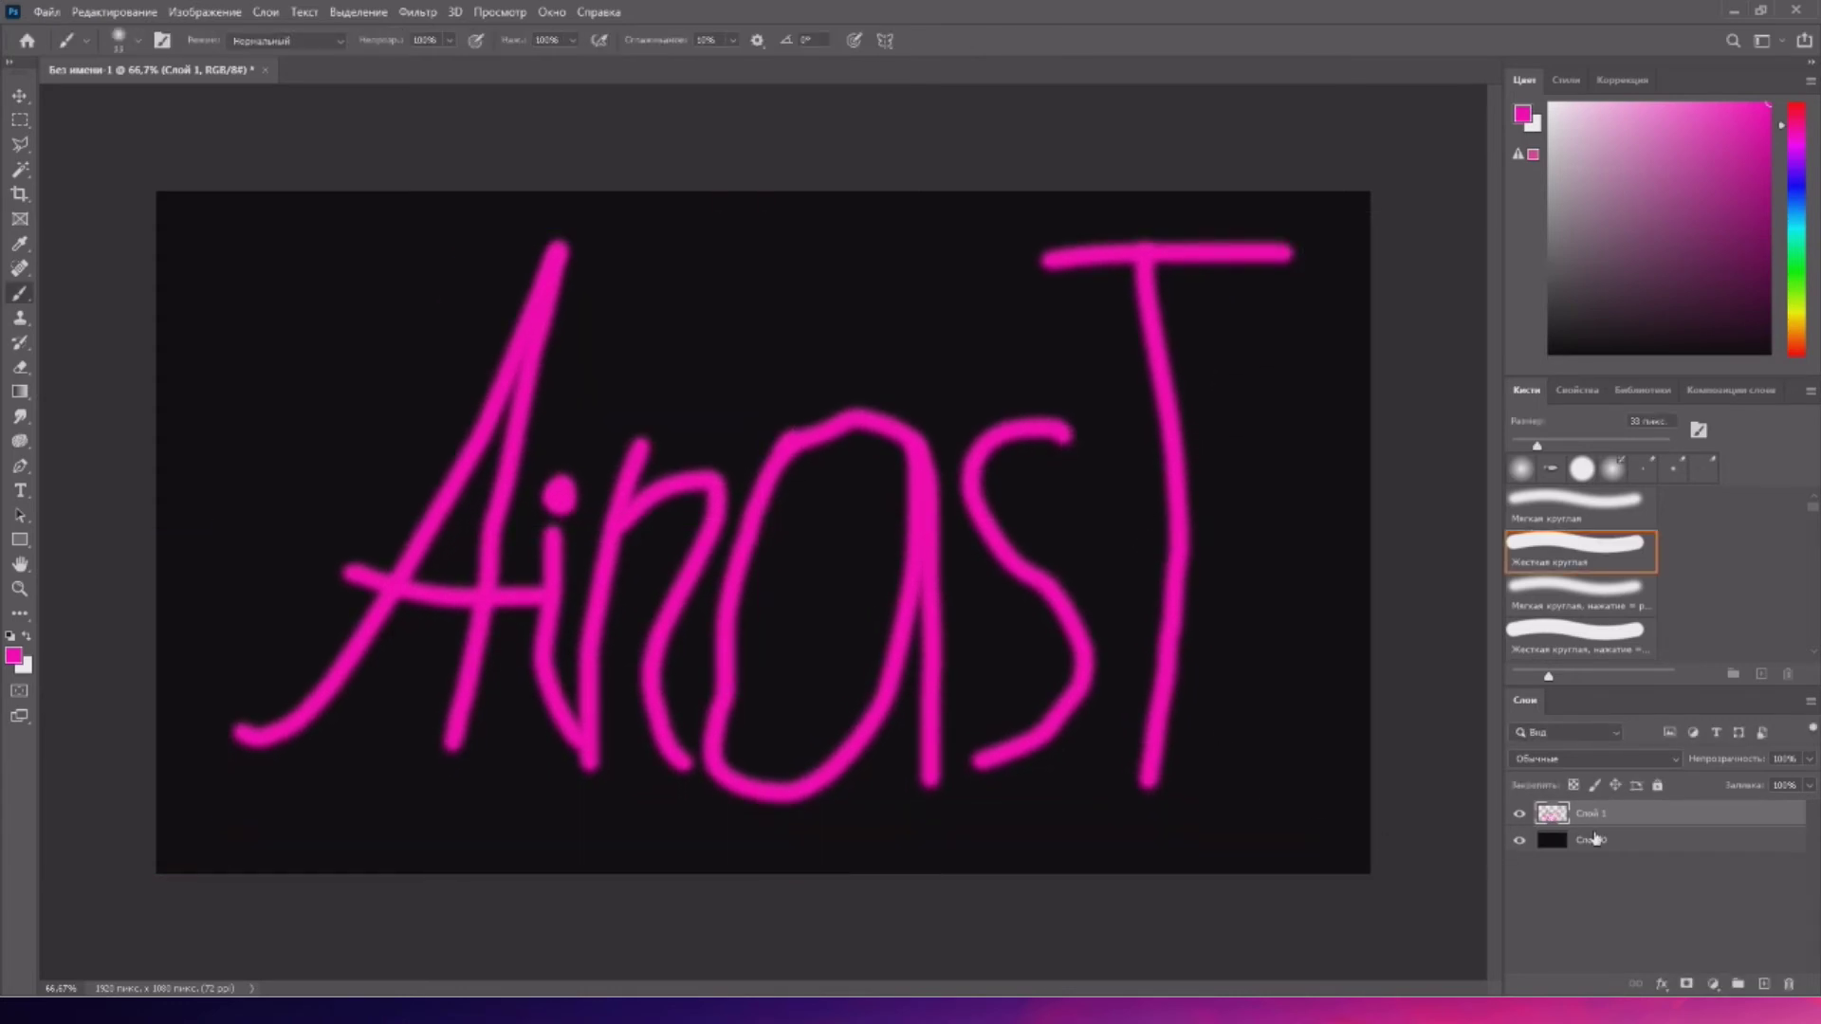
- Duplicate the lettering layer and arrange the copy, Слой 1 копия, beneath Слой 1
{"action": "key", "text": "ctrl+j"}
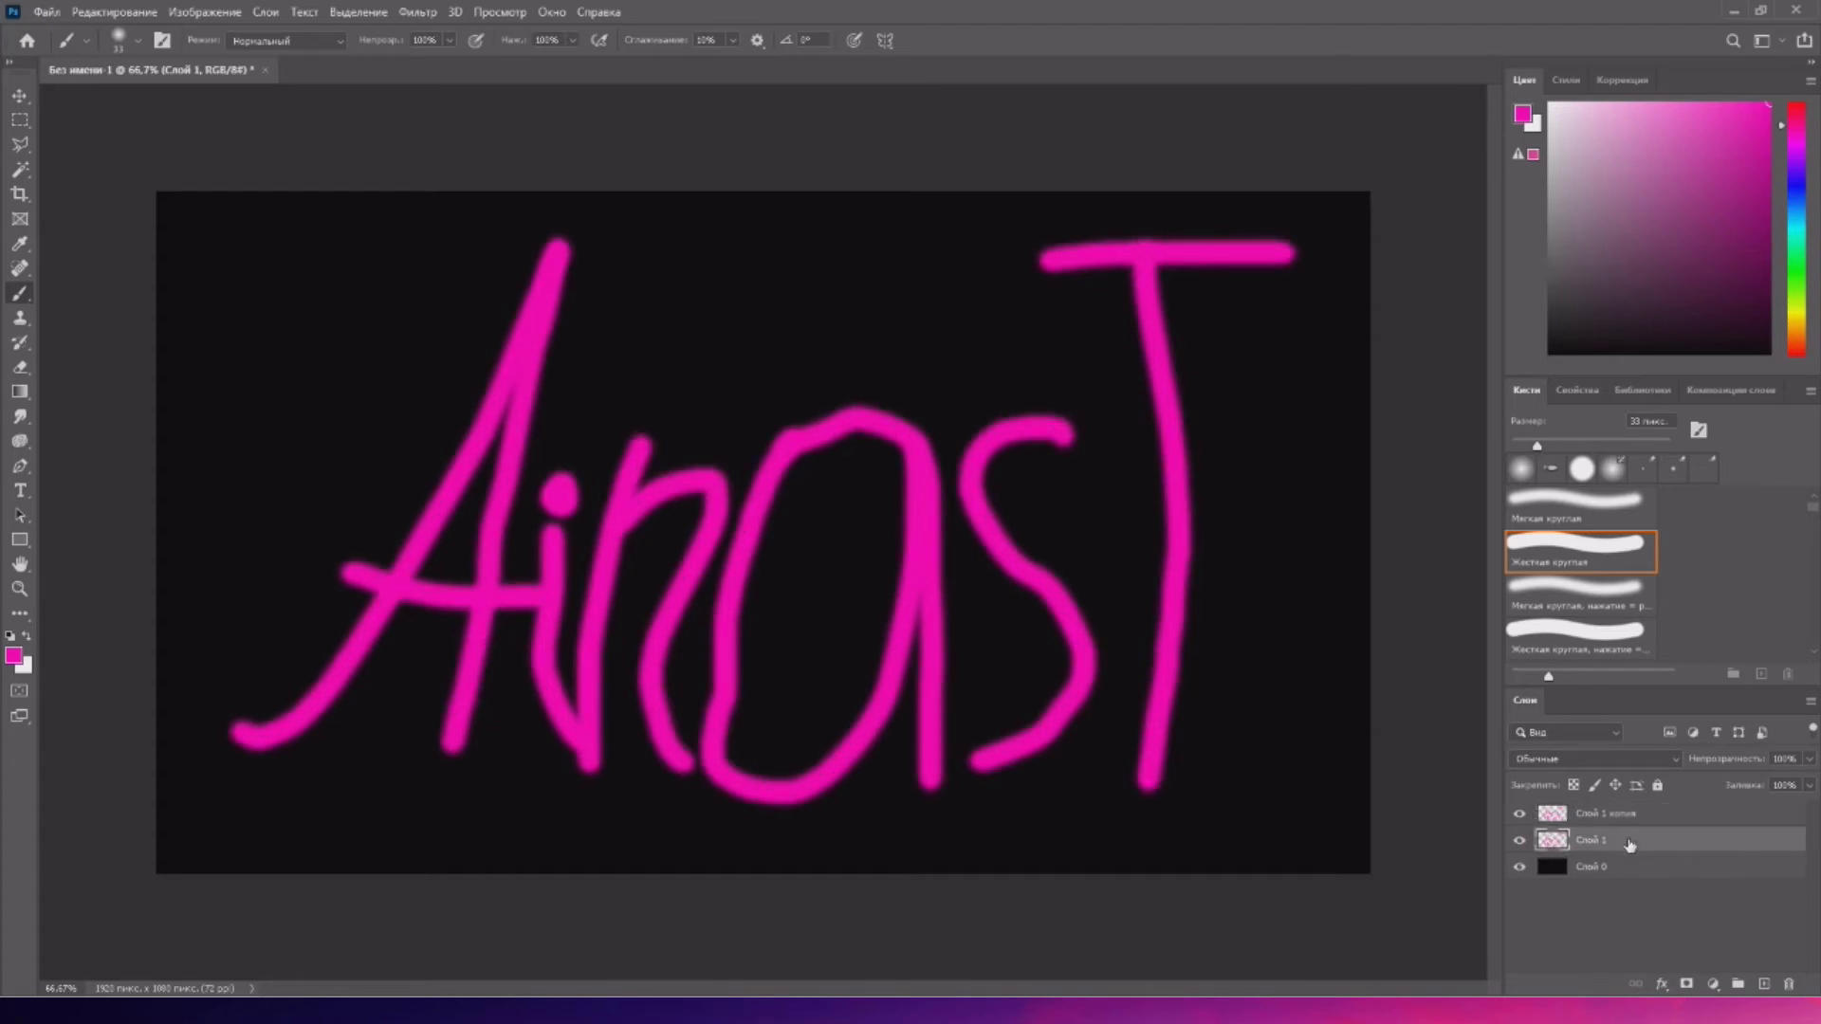
{"action": "left_click_drag", "start_coordinate": [1672, 822], "coordinate": [1668, 846]}
{"action": "right_click", "coordinate": [1664, 844]}
{"action": "key", "text": "Escape"}
{"action": "left_click", "coordinate": [414, 11]}
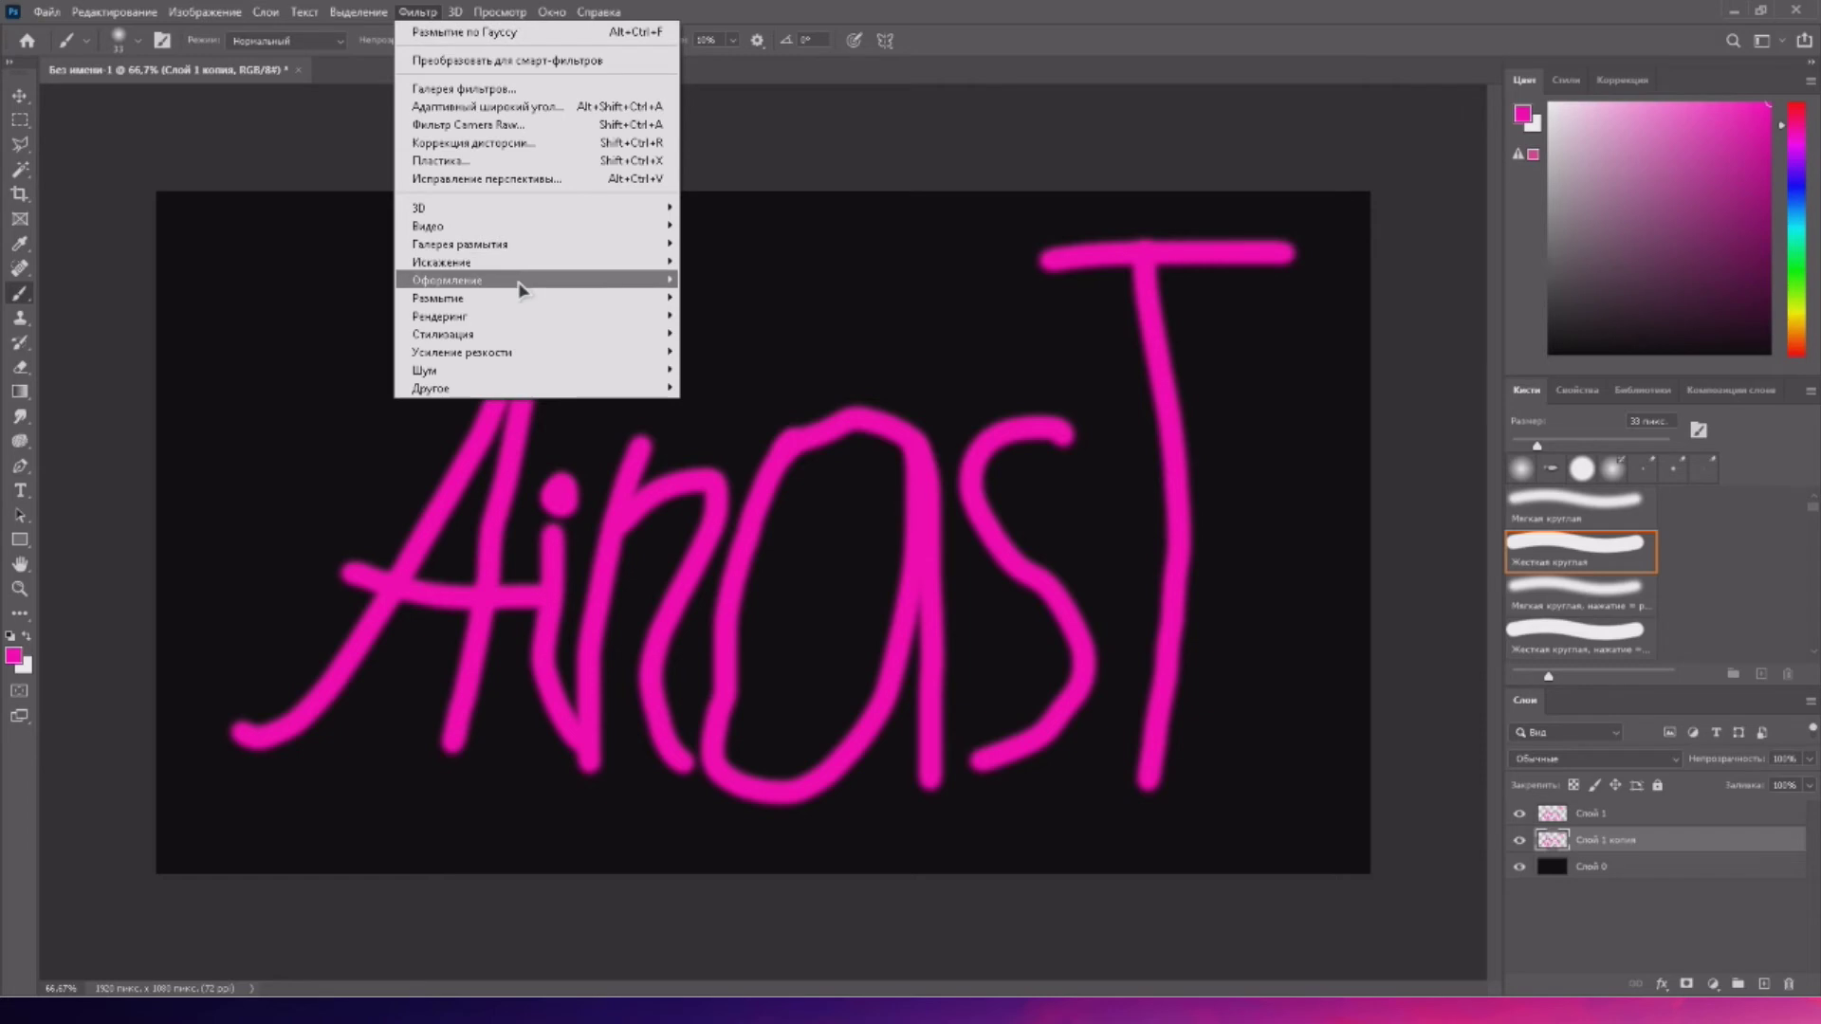
{"action": "mouse_move", "coordinate": [520, 297]}
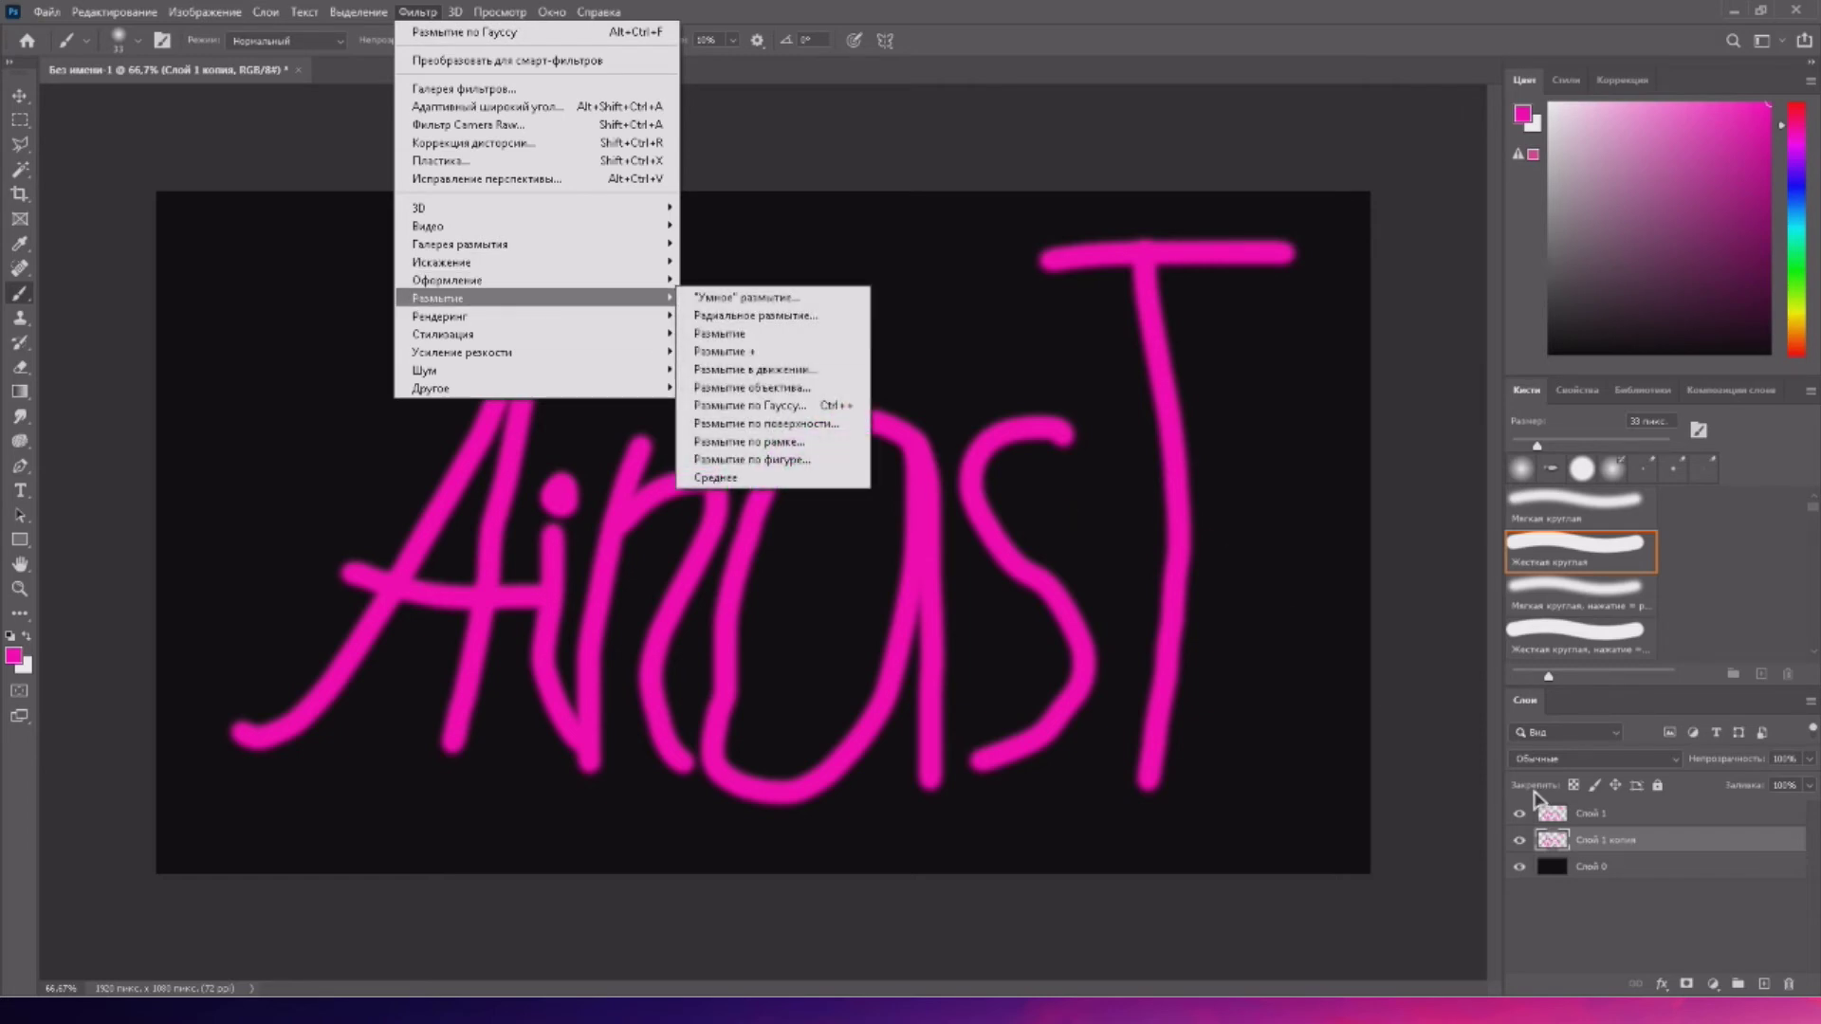
{"action": "left_click", "coordinate": [1625, 840]}
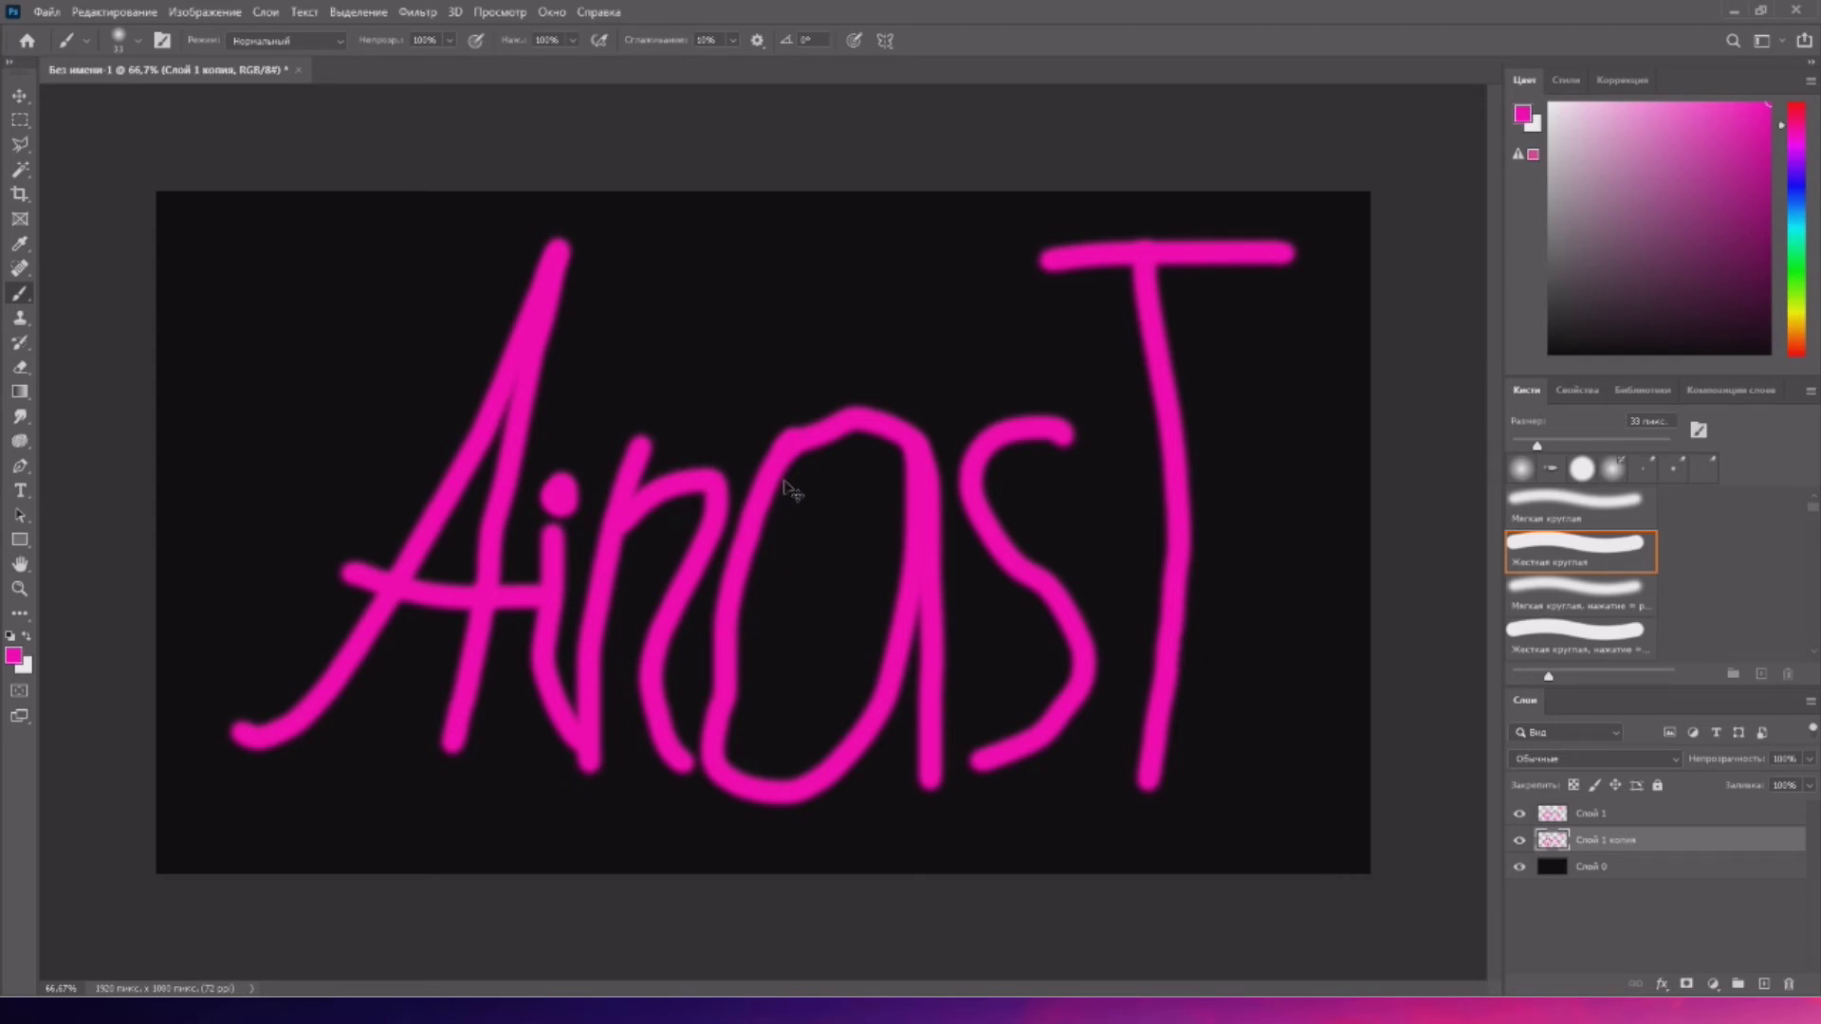
- Shift the hue of Слой 1 копия by +21 and check the result by temporarily hiding Слой 1
{"action": "key", "text": "ctrl+u"}
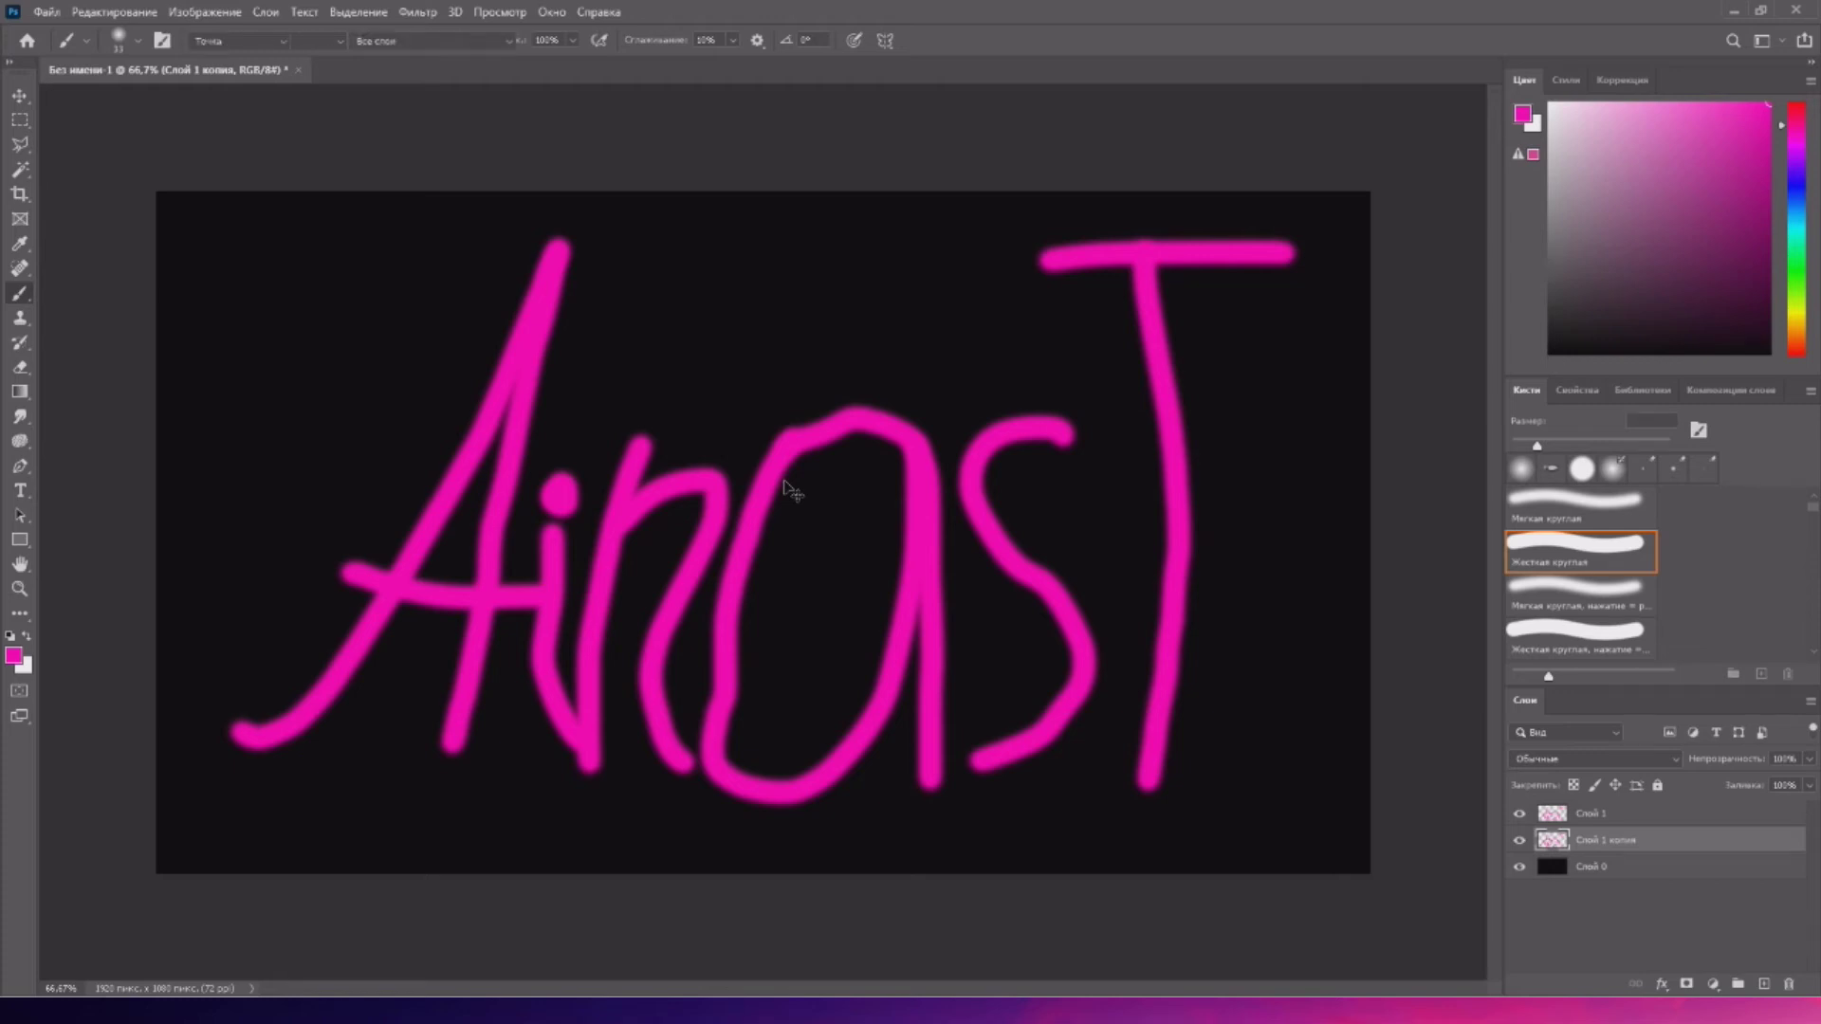
{"action": "left_click_drag", "start_coordinate": [842, 360], "coordinate": [853, 361]}
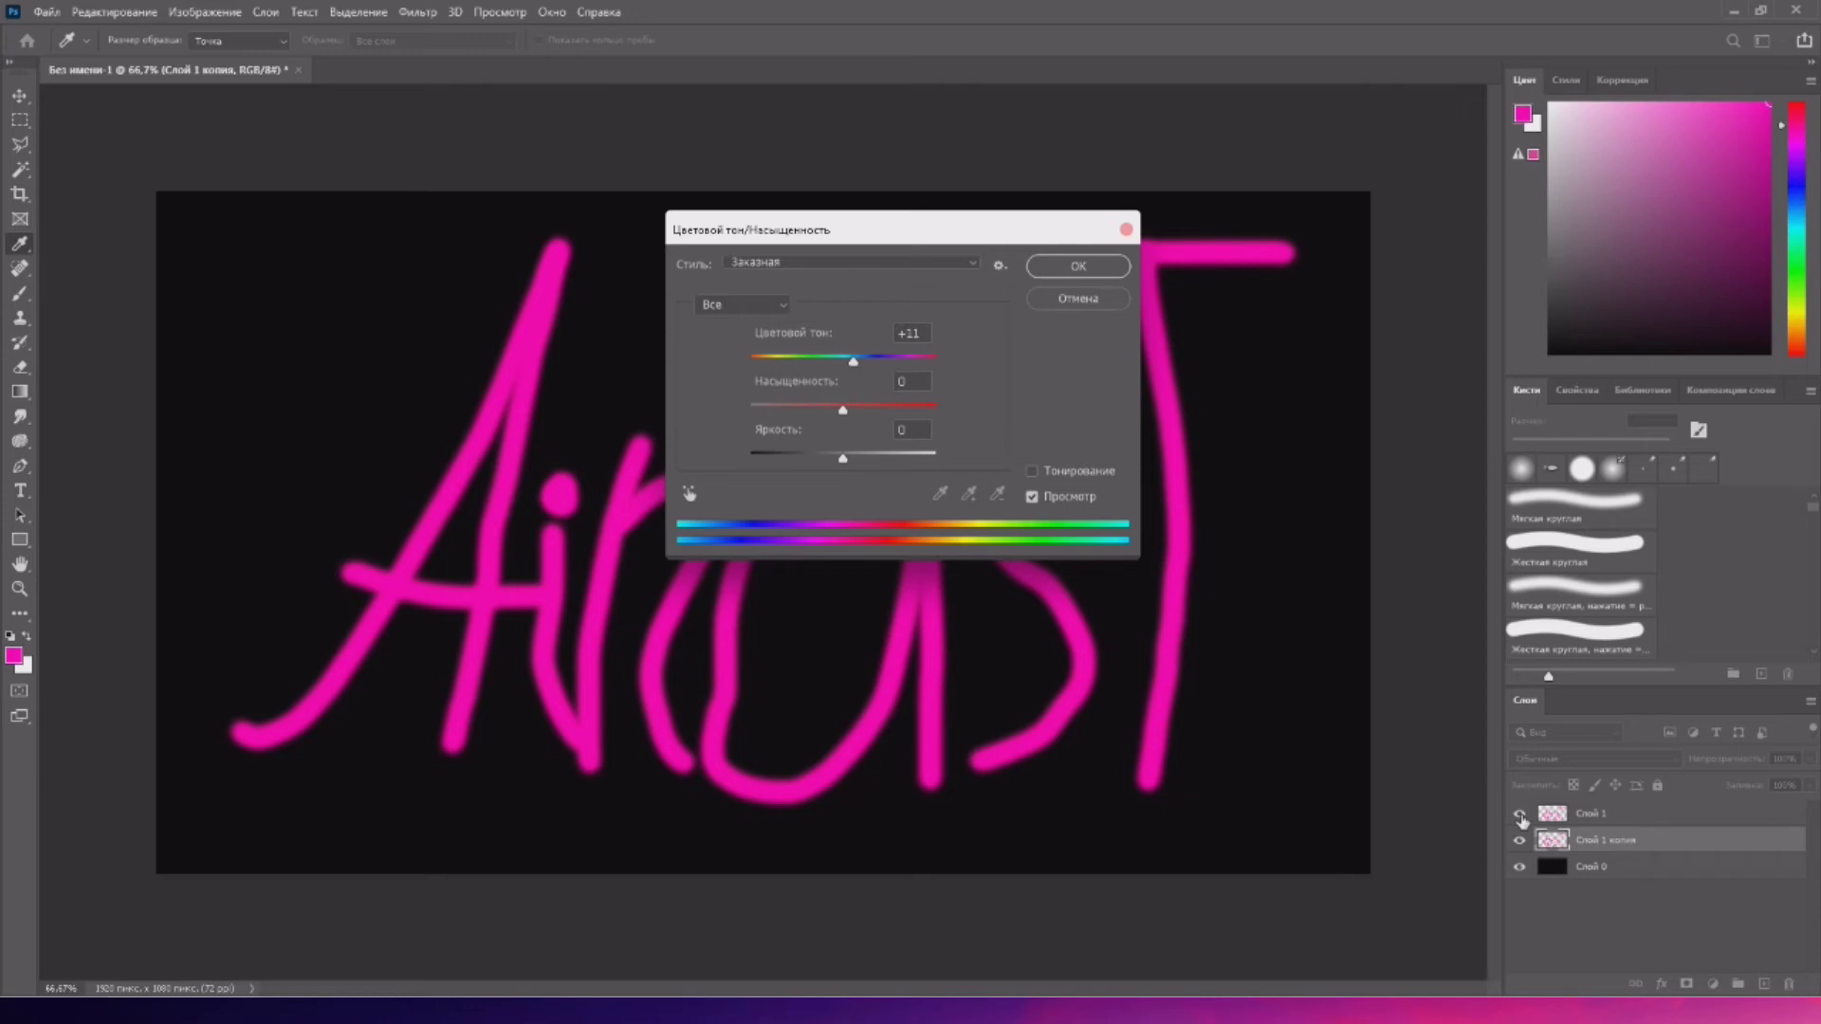
{"action": "left_click", "coordinate": [859, 359]}
{"action": "left_click_drag", "start_coordinate": [857, 365], "coordinate": [863, 361]}
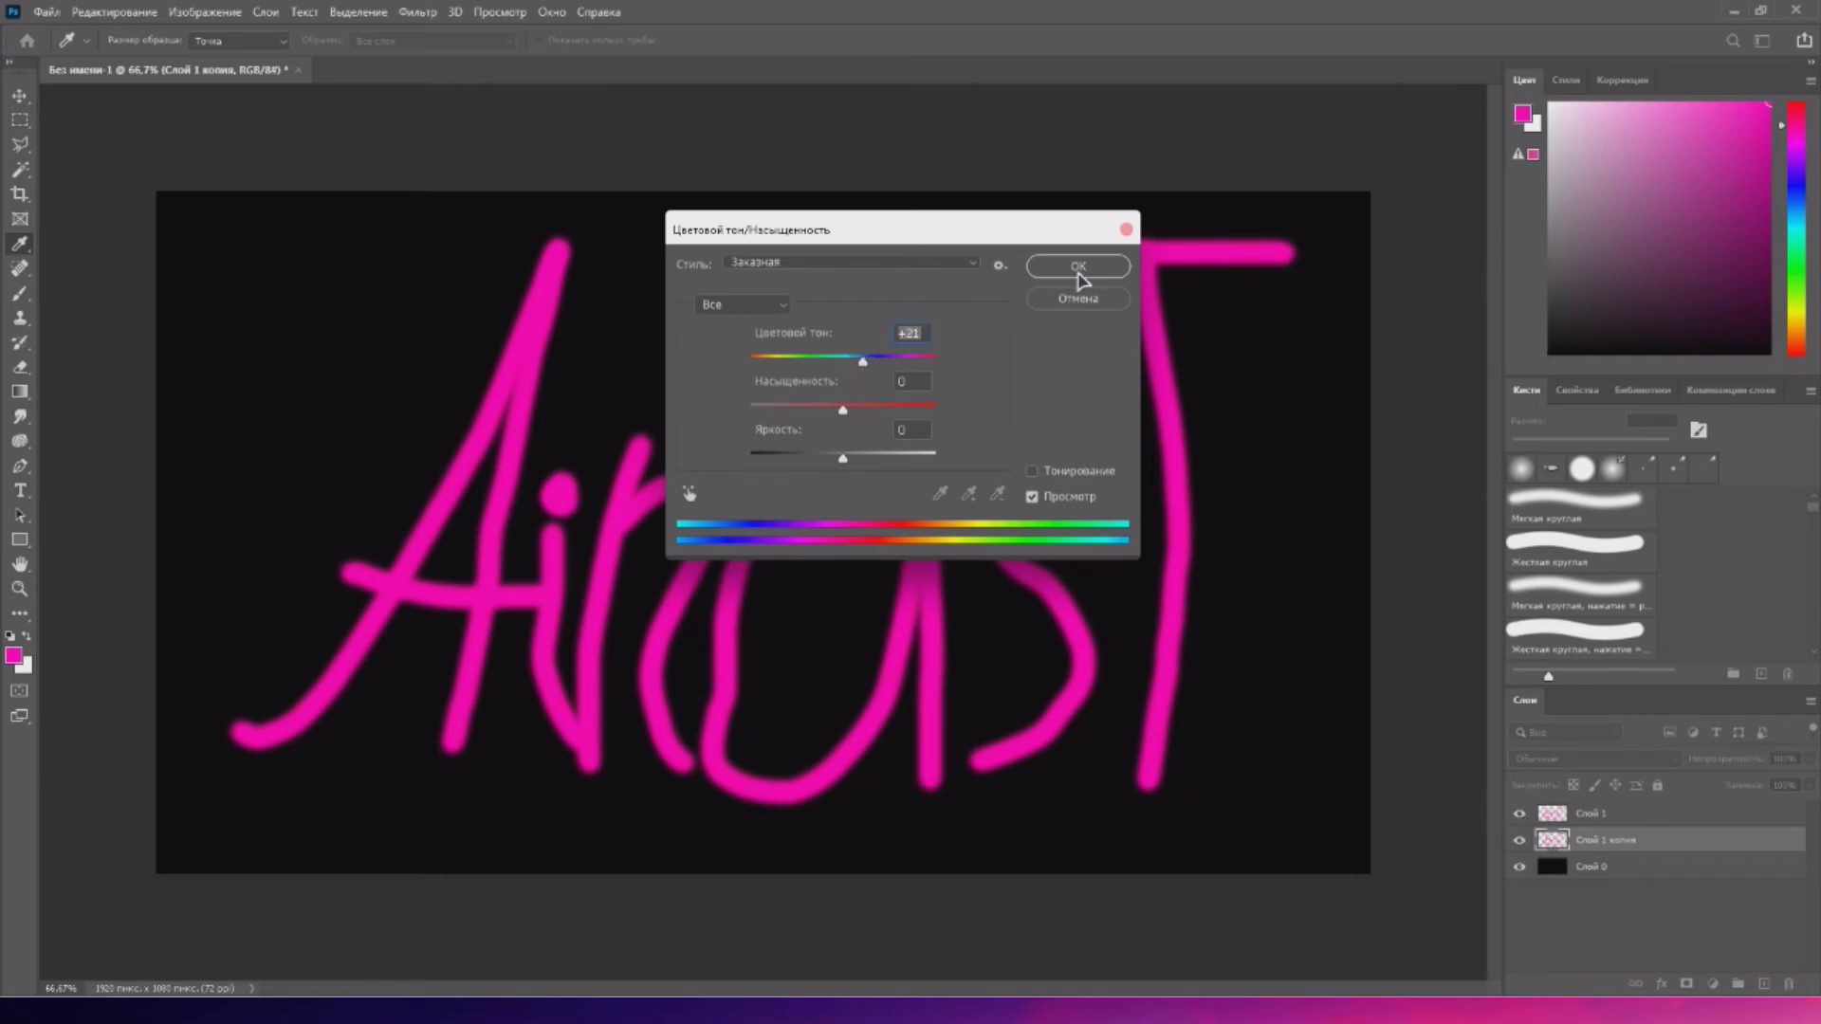
{"action": "left_click", "coordinate": [1107, 275]}
{"action": "key", "text": "b"}
{"action": "left_click", "coordinate": [1519, 814]}
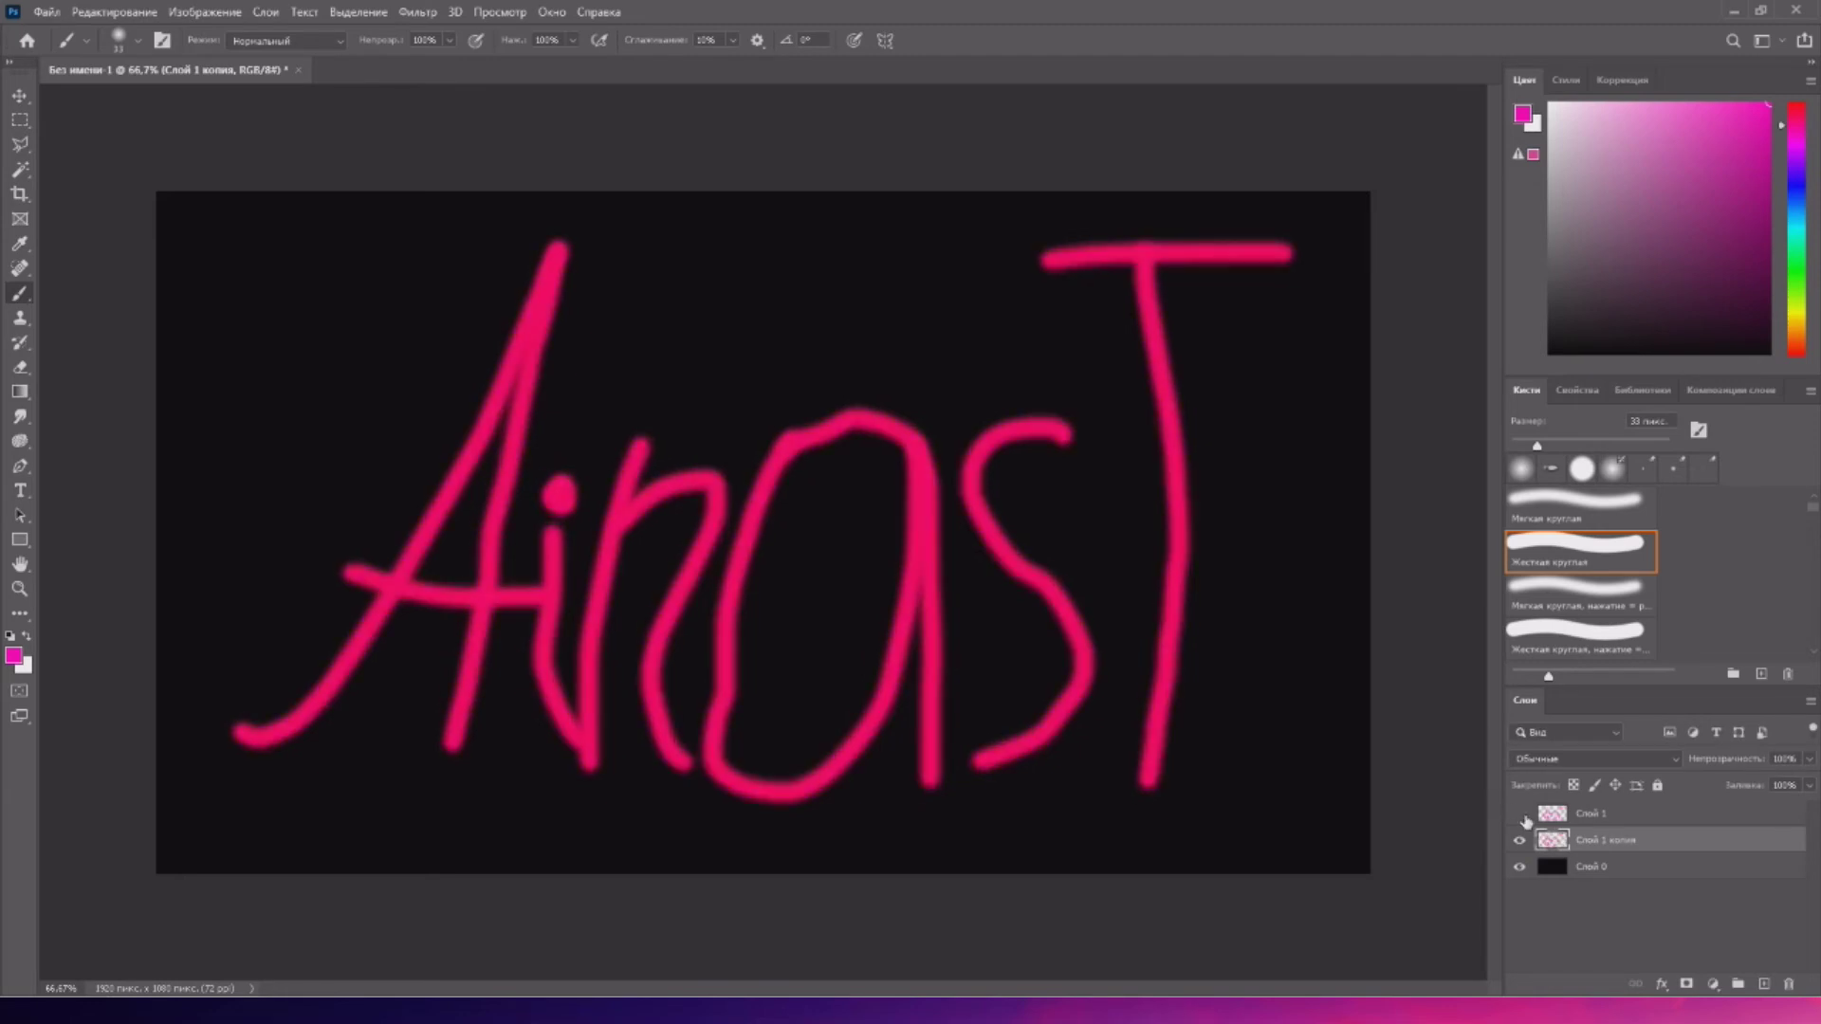
{"action": "left_click", "coordinate": [1520, 815]}
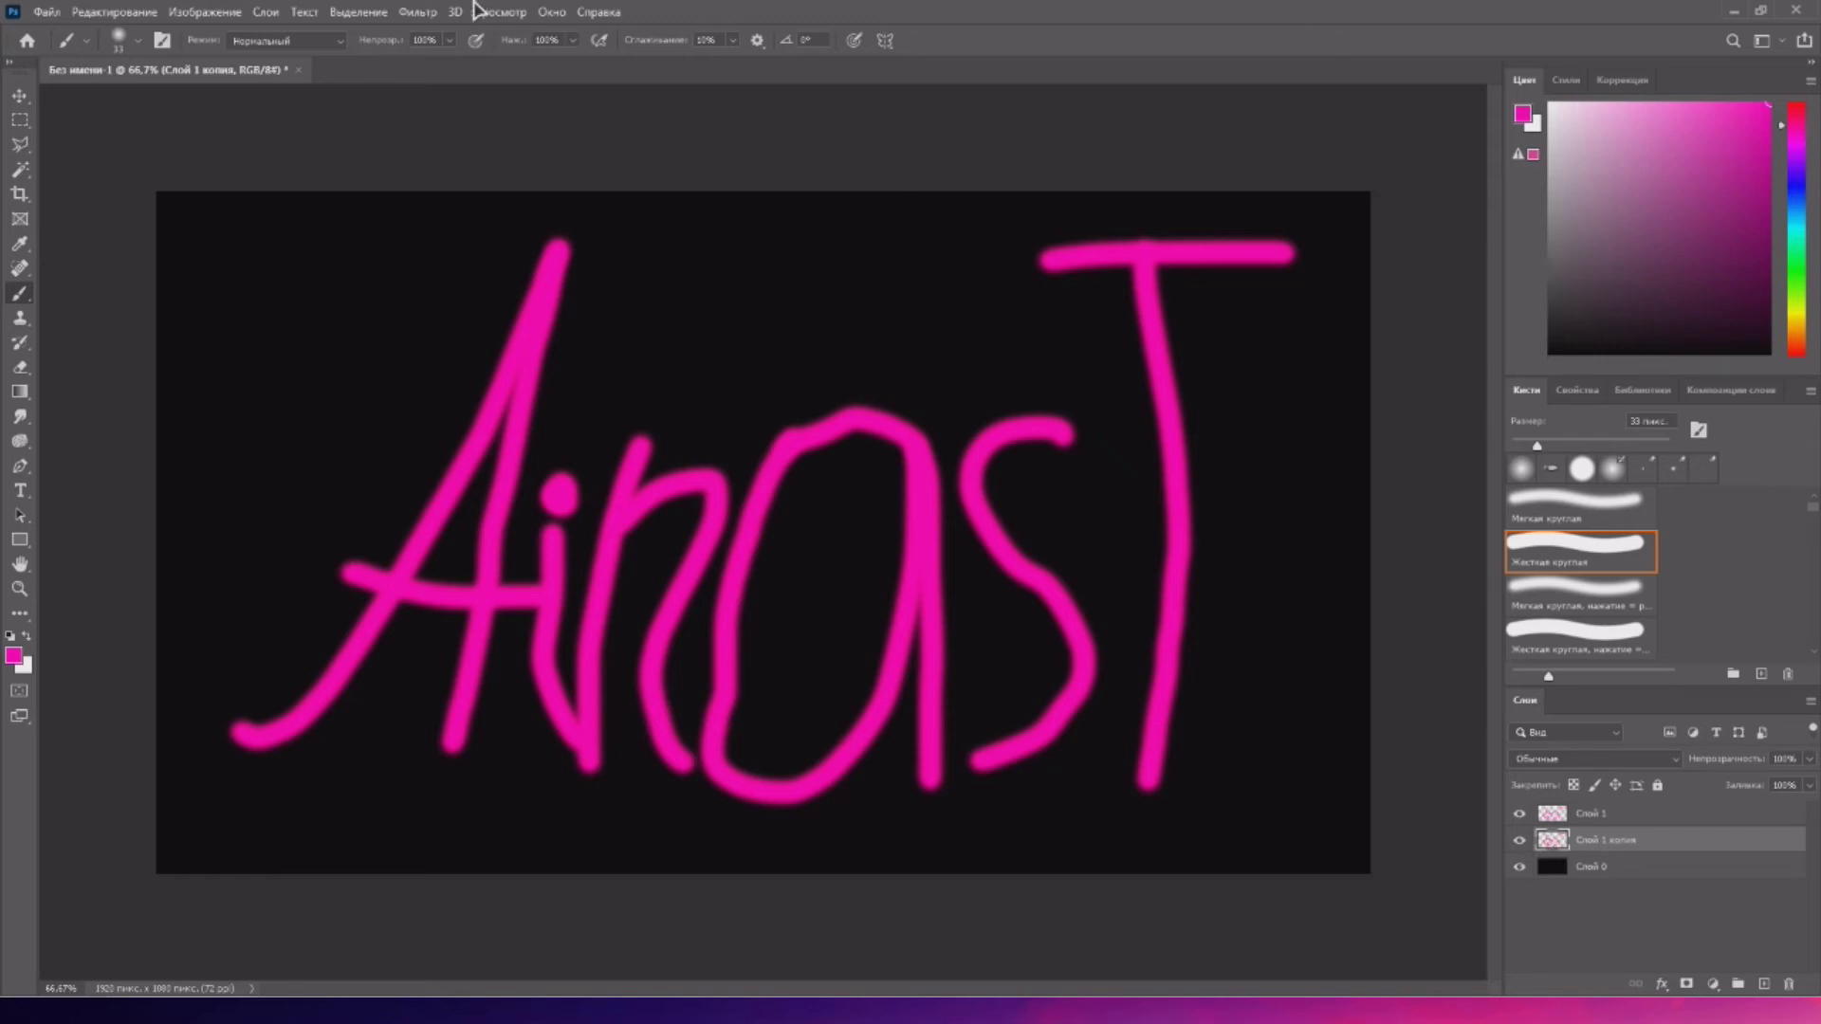
- Apply a Gaussian Blur with a radius of about 45.6 pixels to Слой 1 копия
{"action": "left_click", "coordinate": [417, 11]}
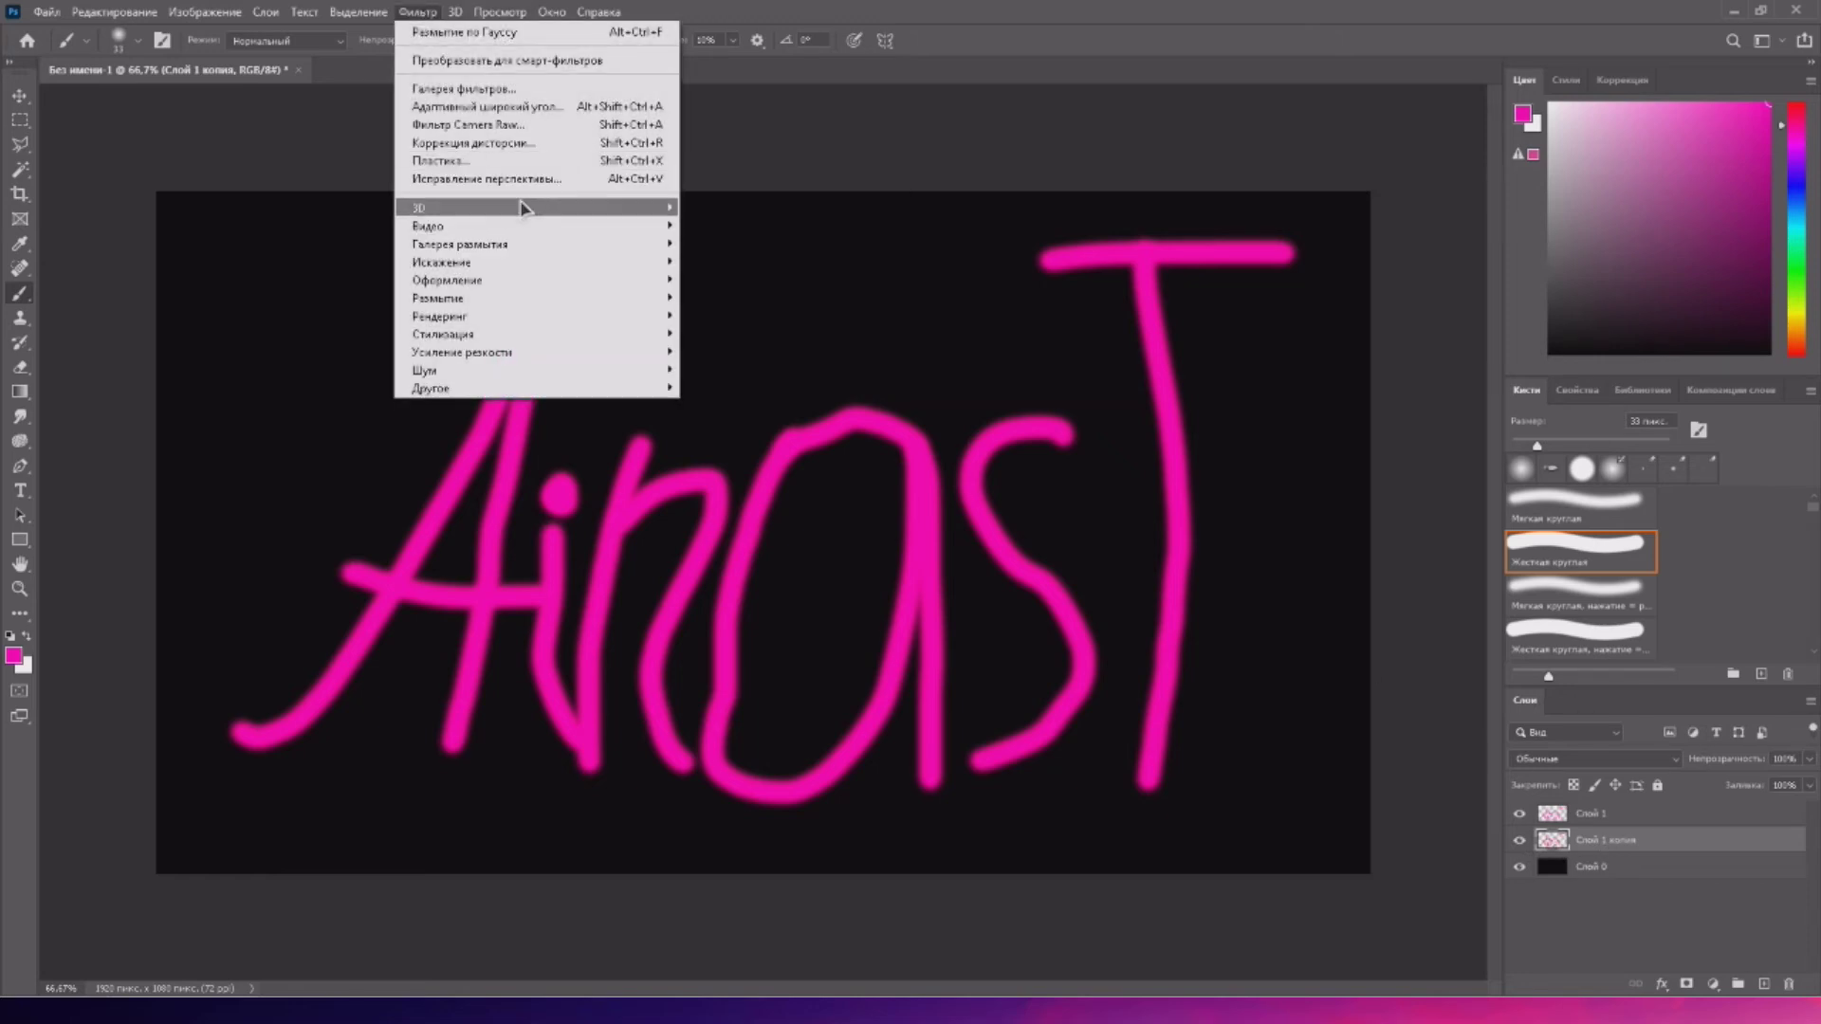
{"action": "mouse_move", "coordinate": [528, 296]}
{"action": "left_click", "coordinate": [817, 408]}
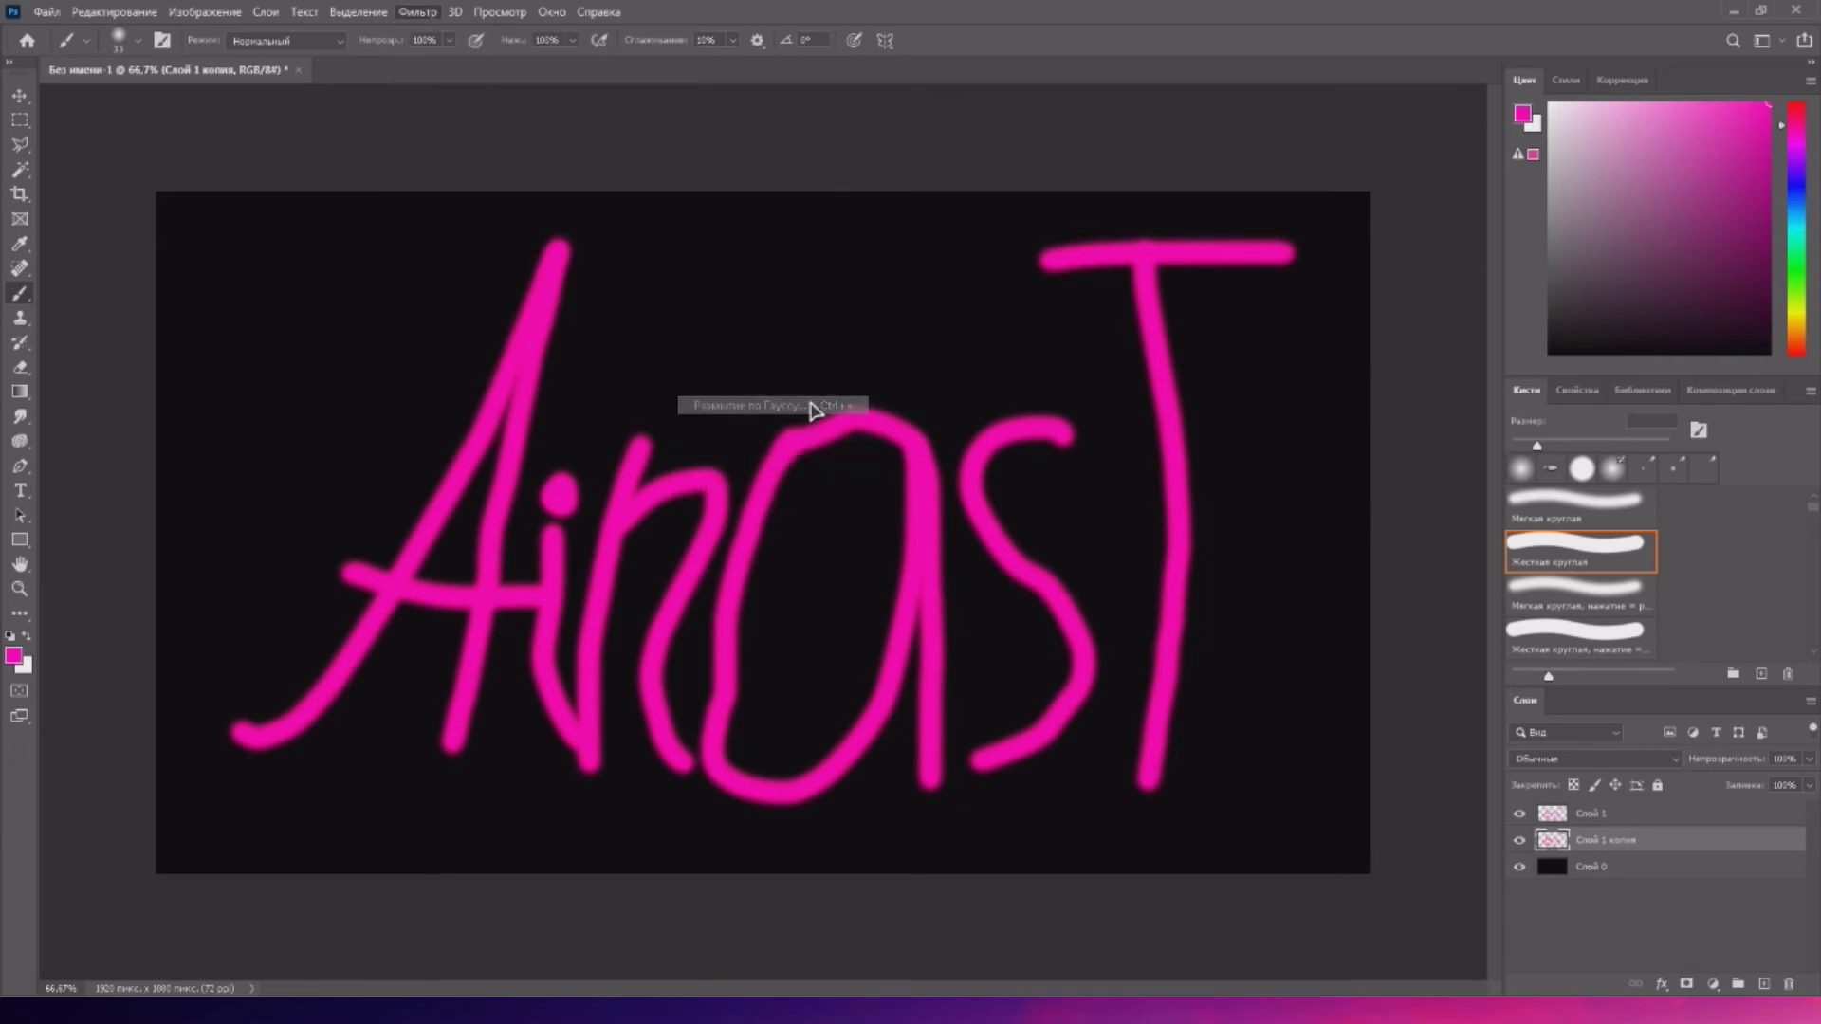
{"action": "left_click_drag", "start_coordinate": [857, 529], "coordinate": [859, 532]}
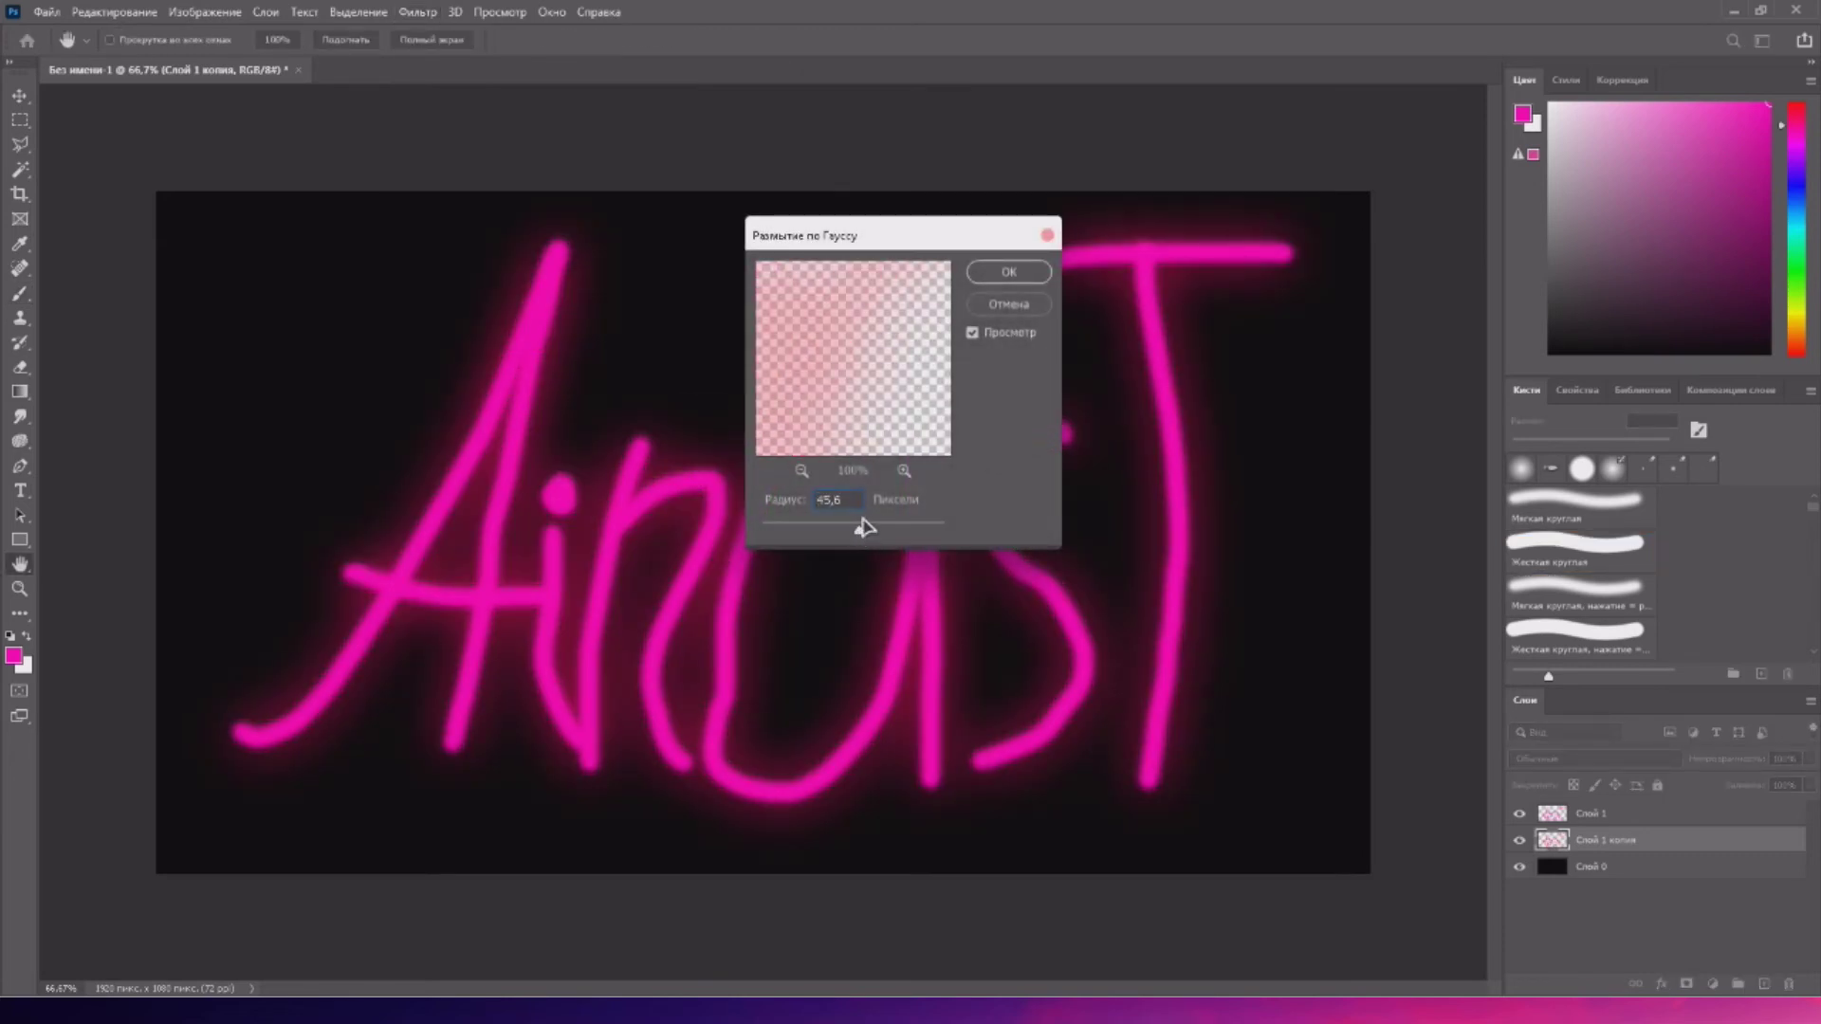
{"action": "left_click", "coordinate": [1006, 273]}
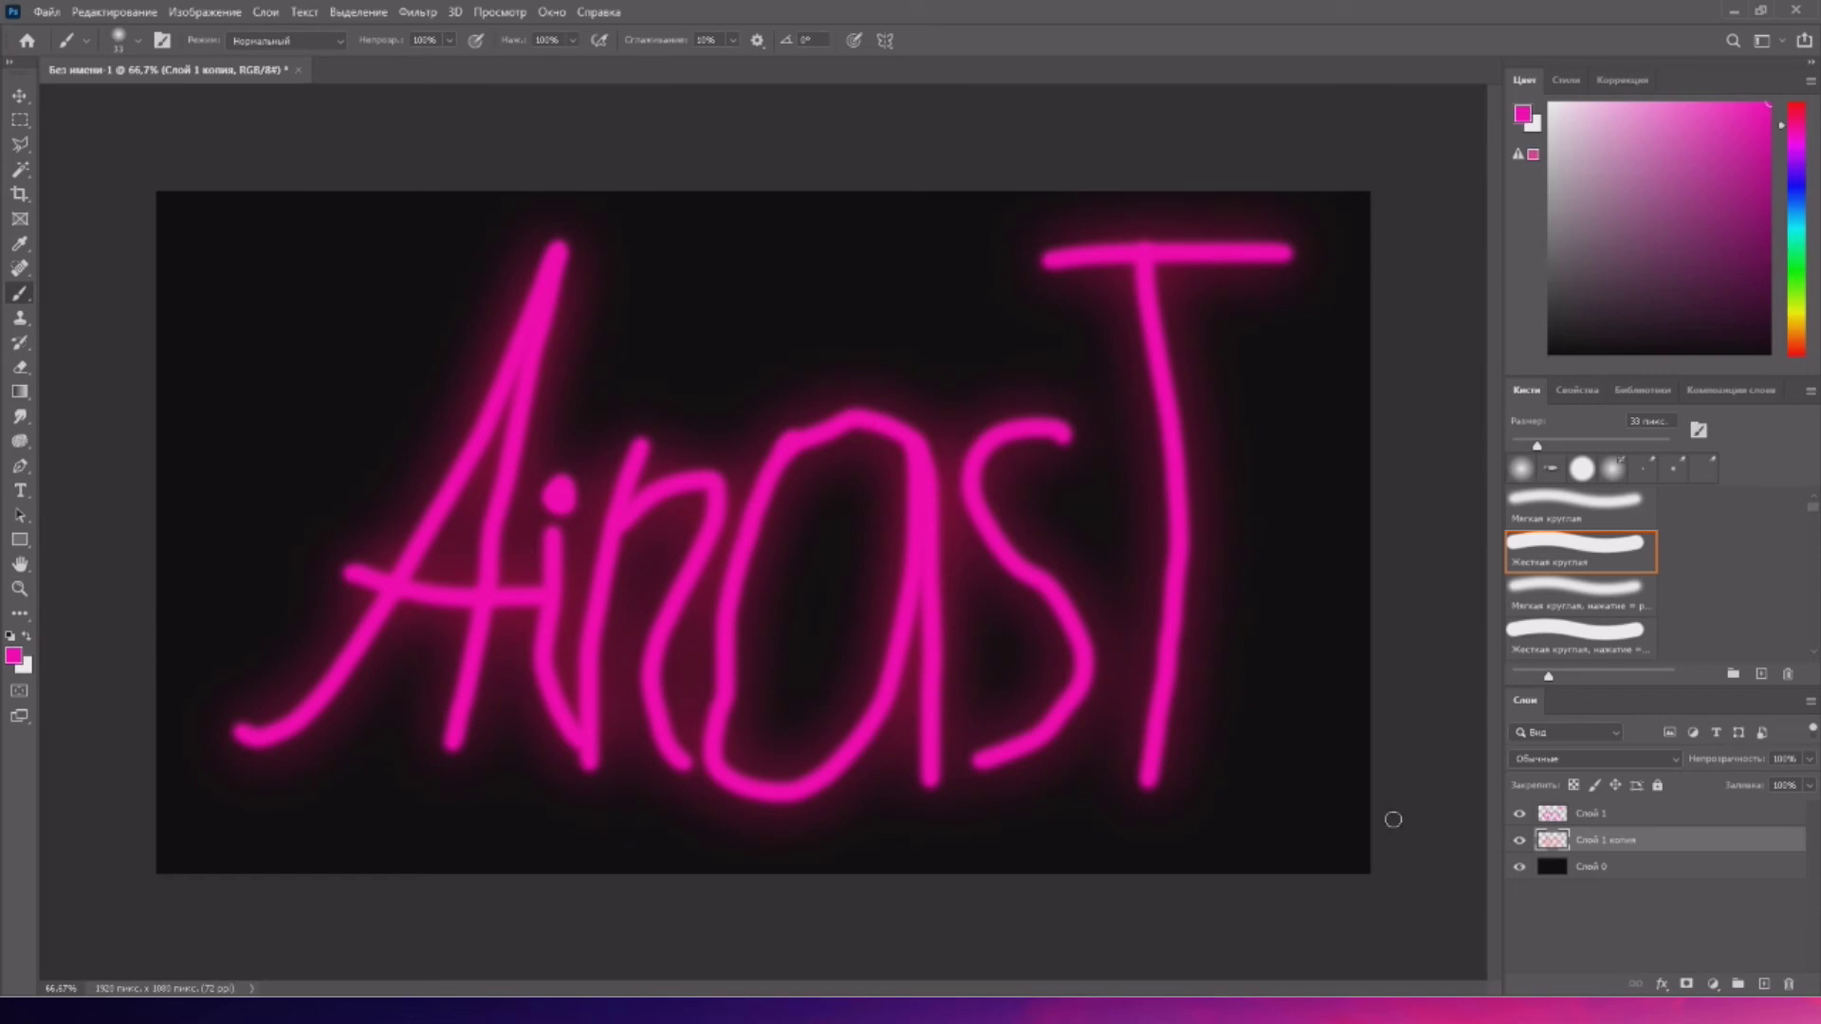
- Add a white (ffffff) colour overlay to the lettering on Слой 1
{"action": "left_click", "coordinate": [1667, 818]}
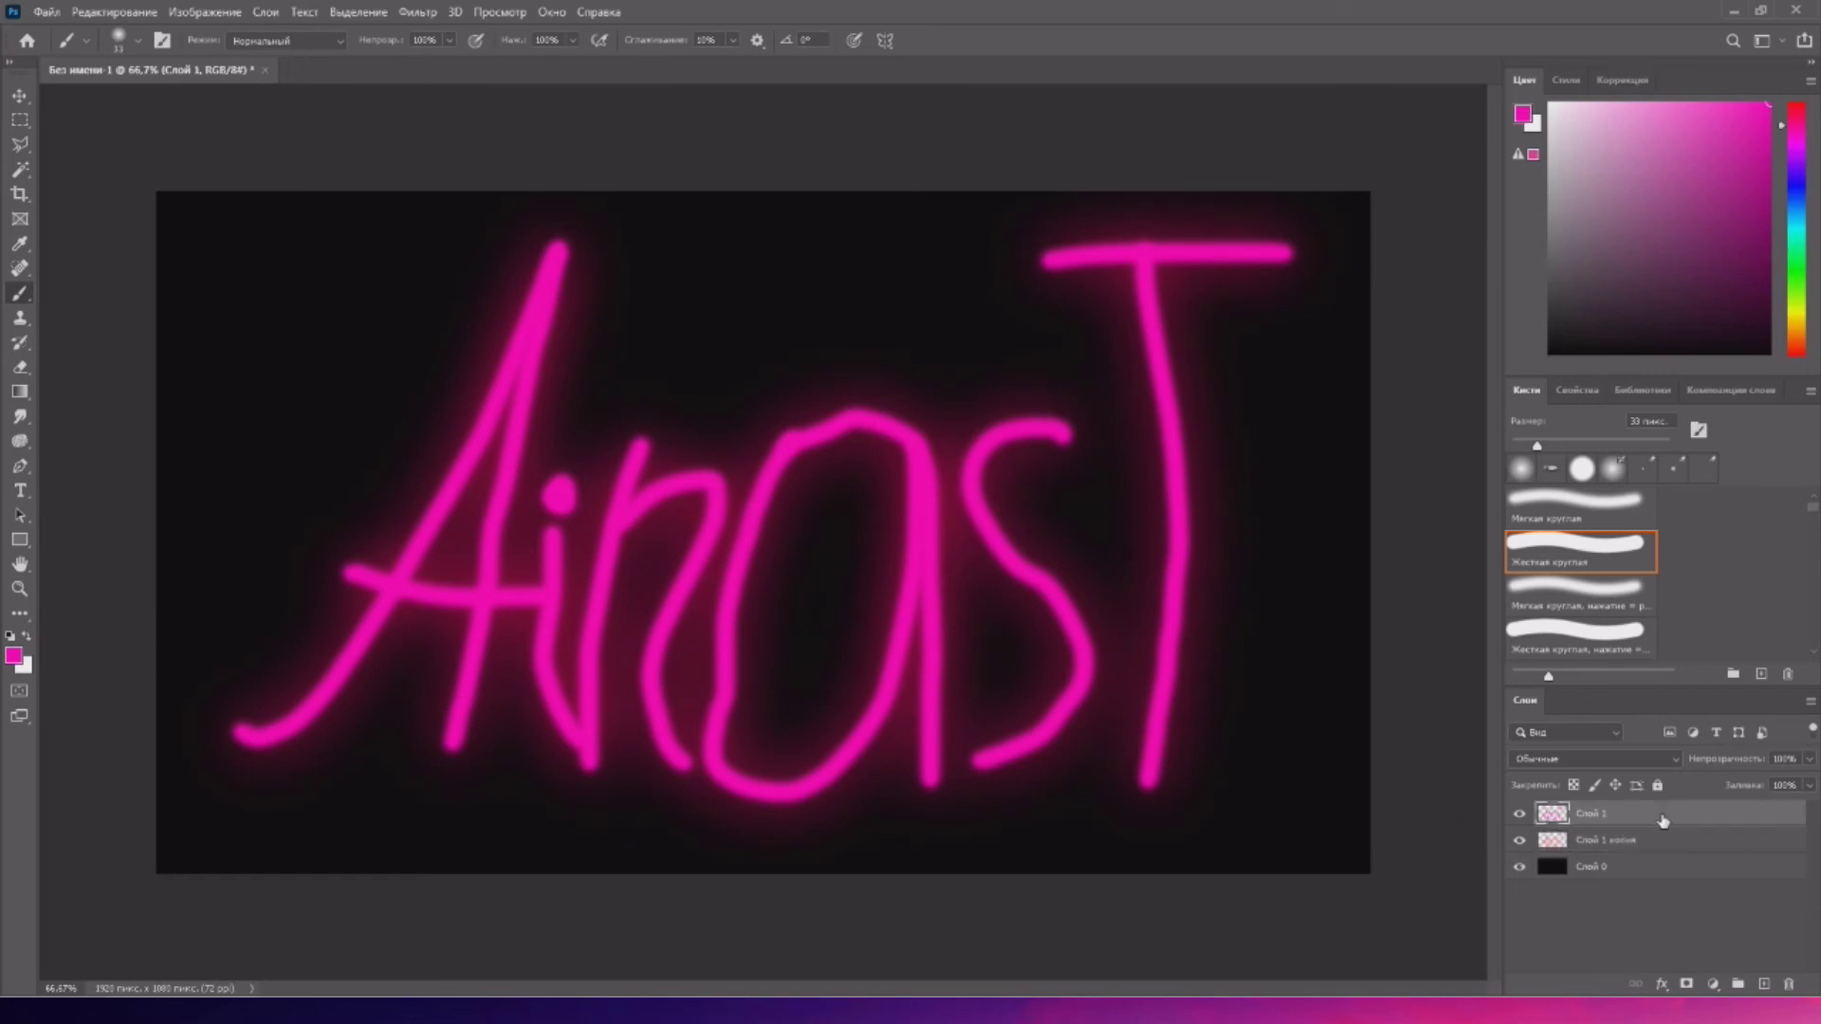
{"action": "double_click", "coordinate": [1649, 820]}
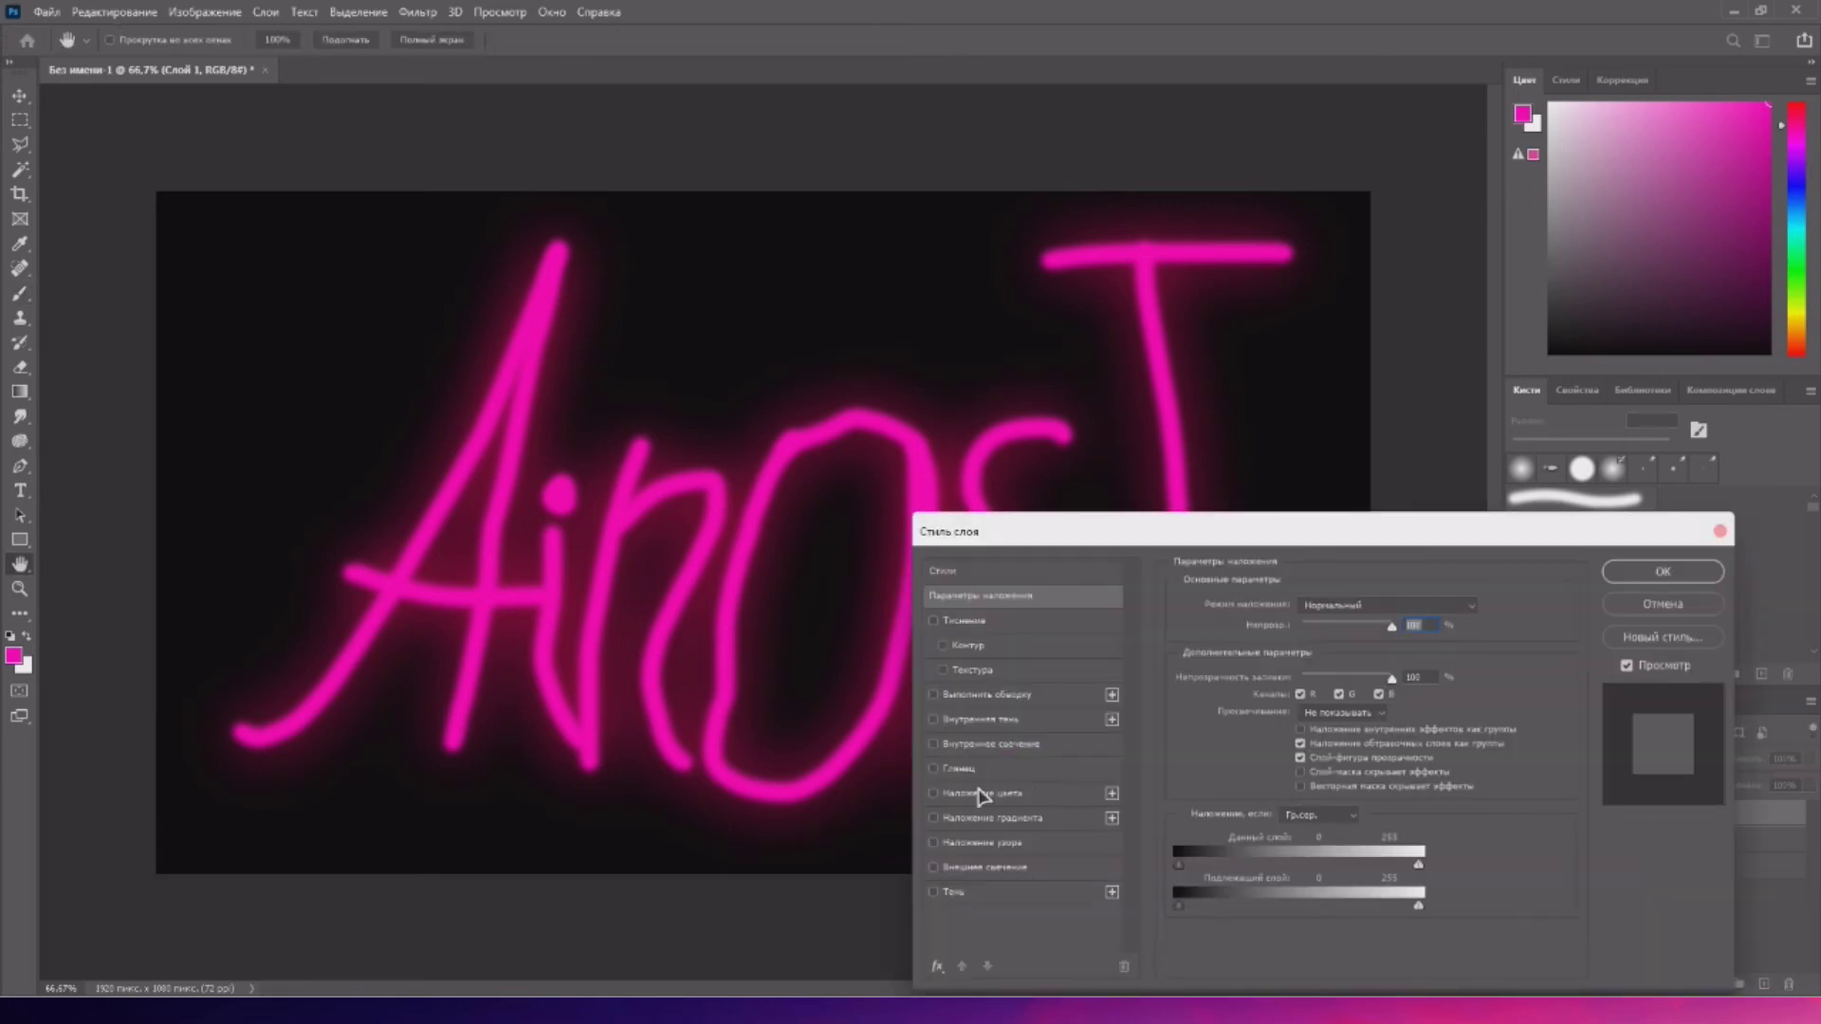
{"action": "left_click", "coordinate": [934, 795]}
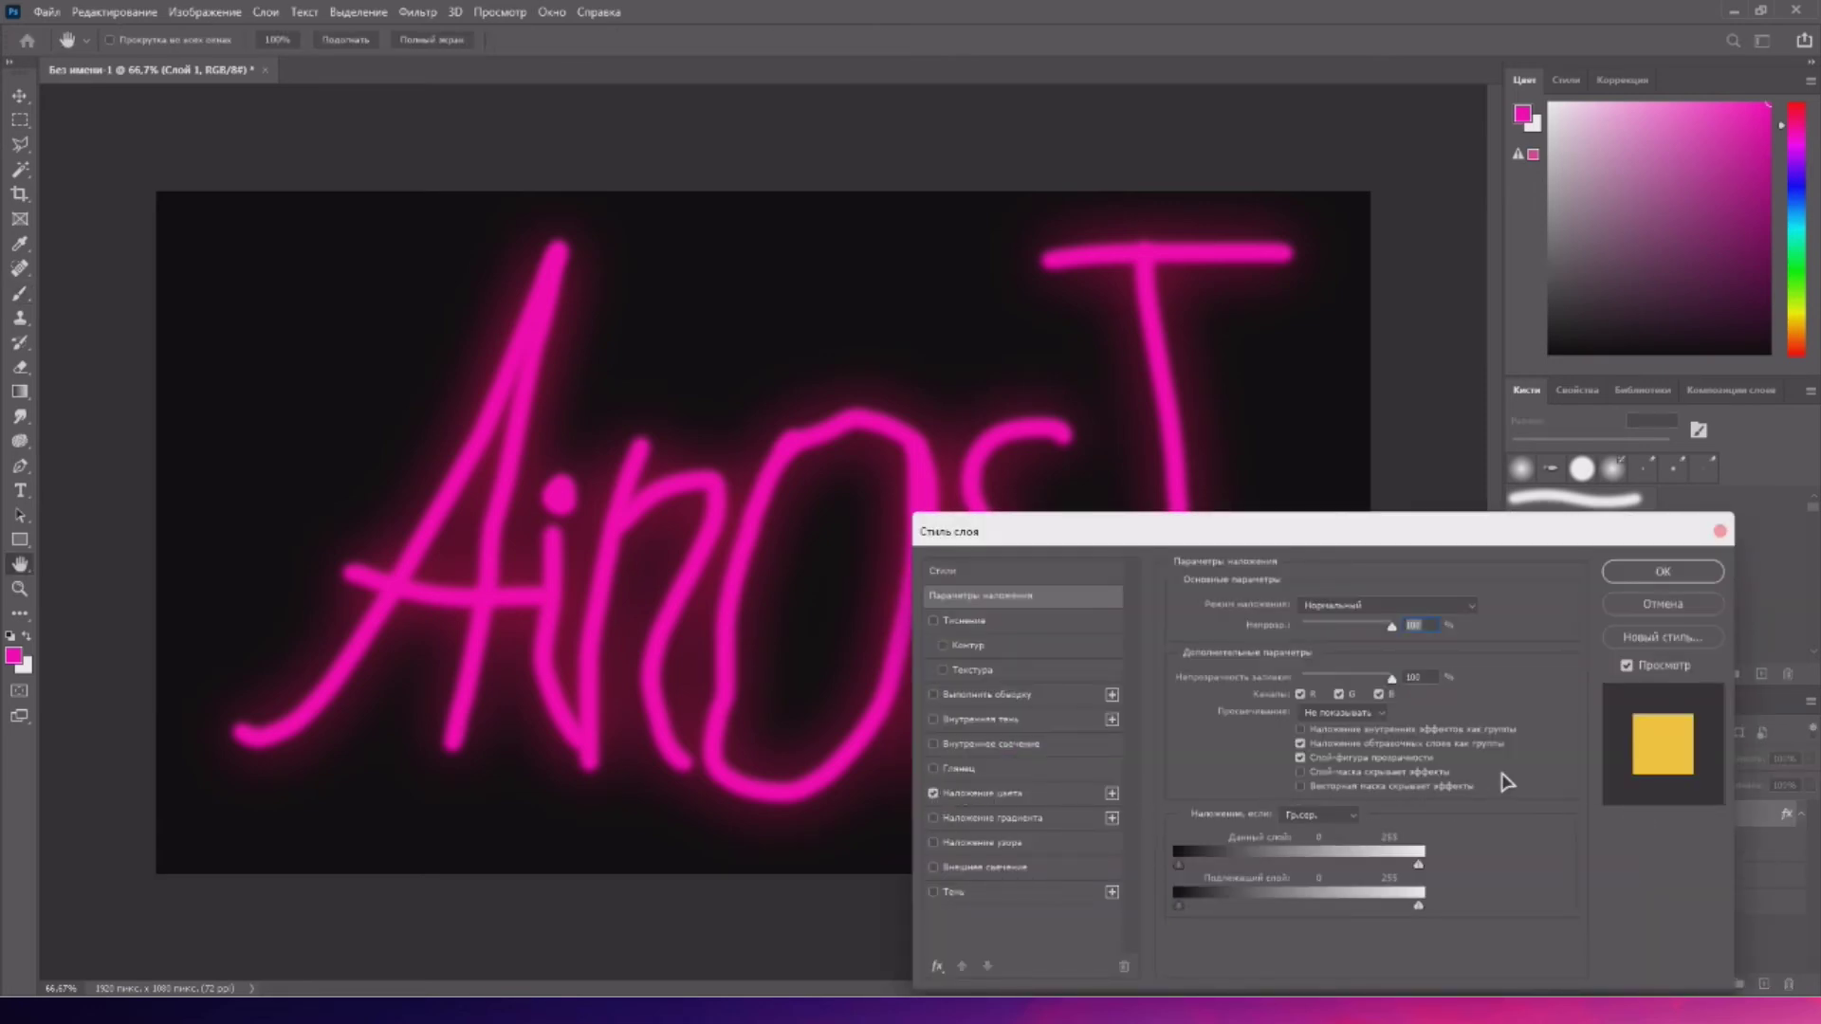
{"action": "left_click", "coordinate": [989, 800]}
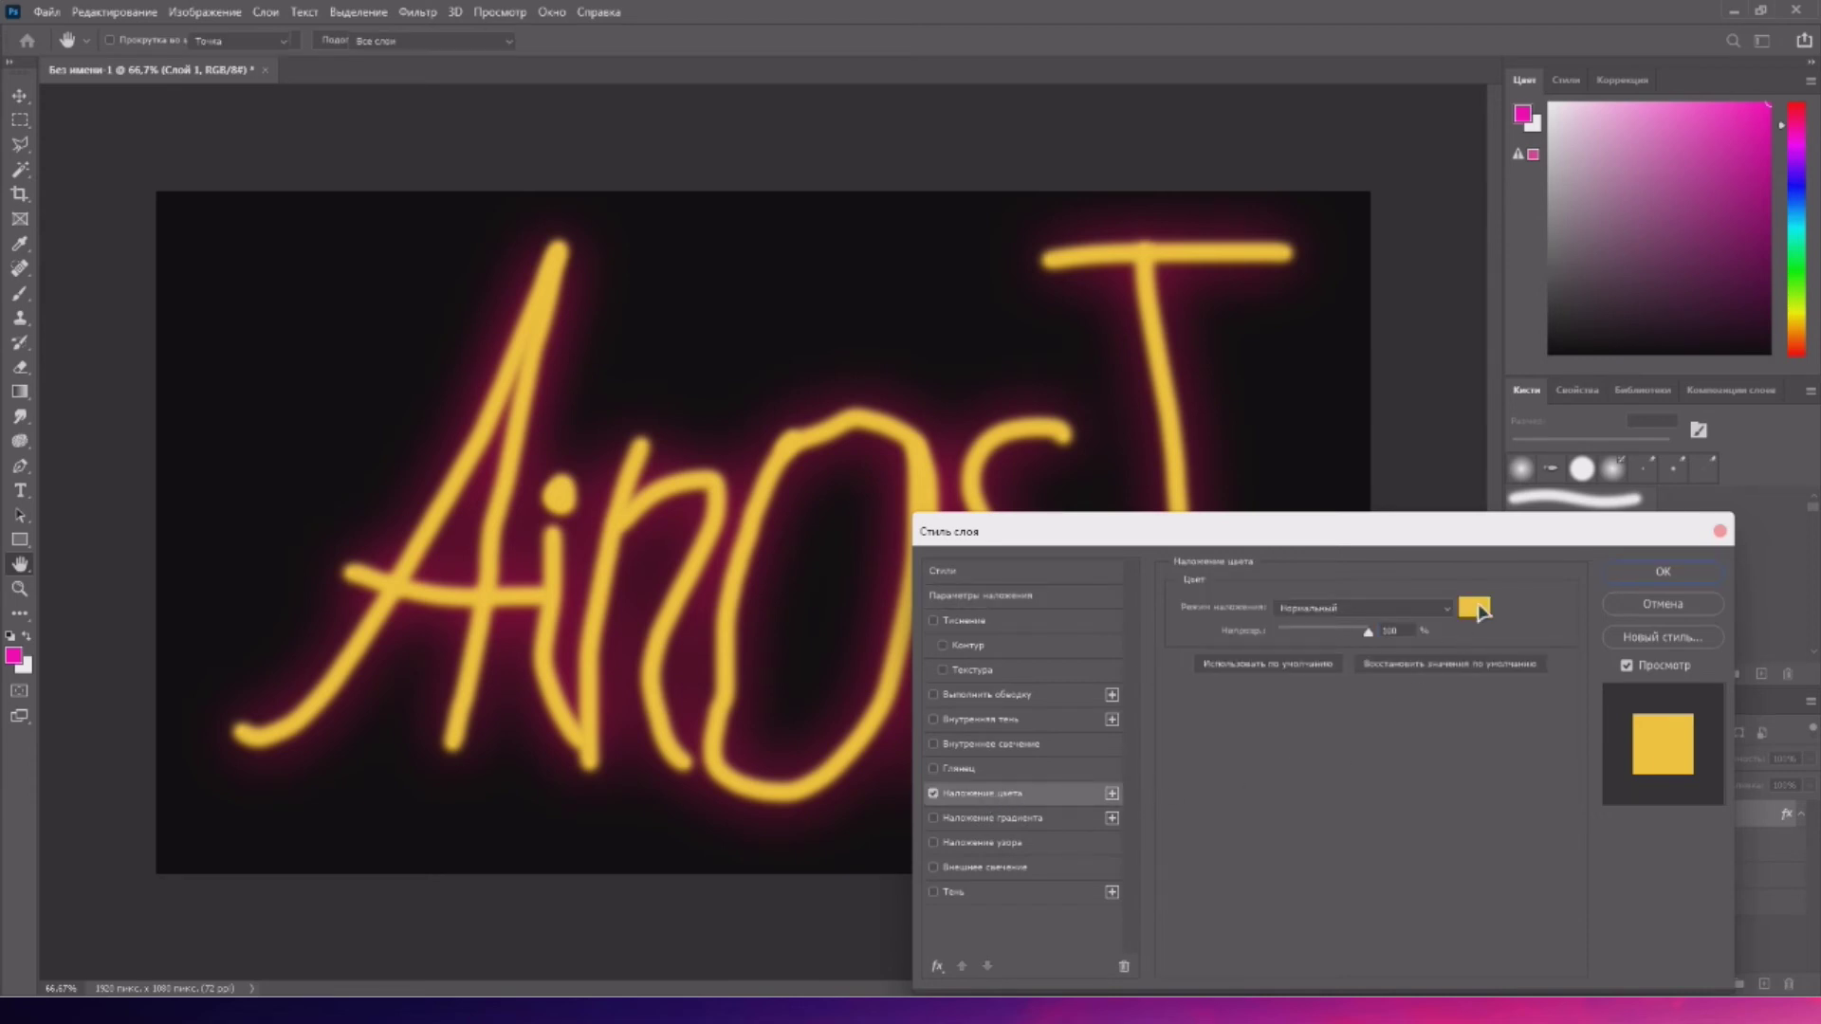
{"action": "left_click", "coordinate": [1477, 605]}
{"action": "left_click", "coordinate": [1197, 426]}
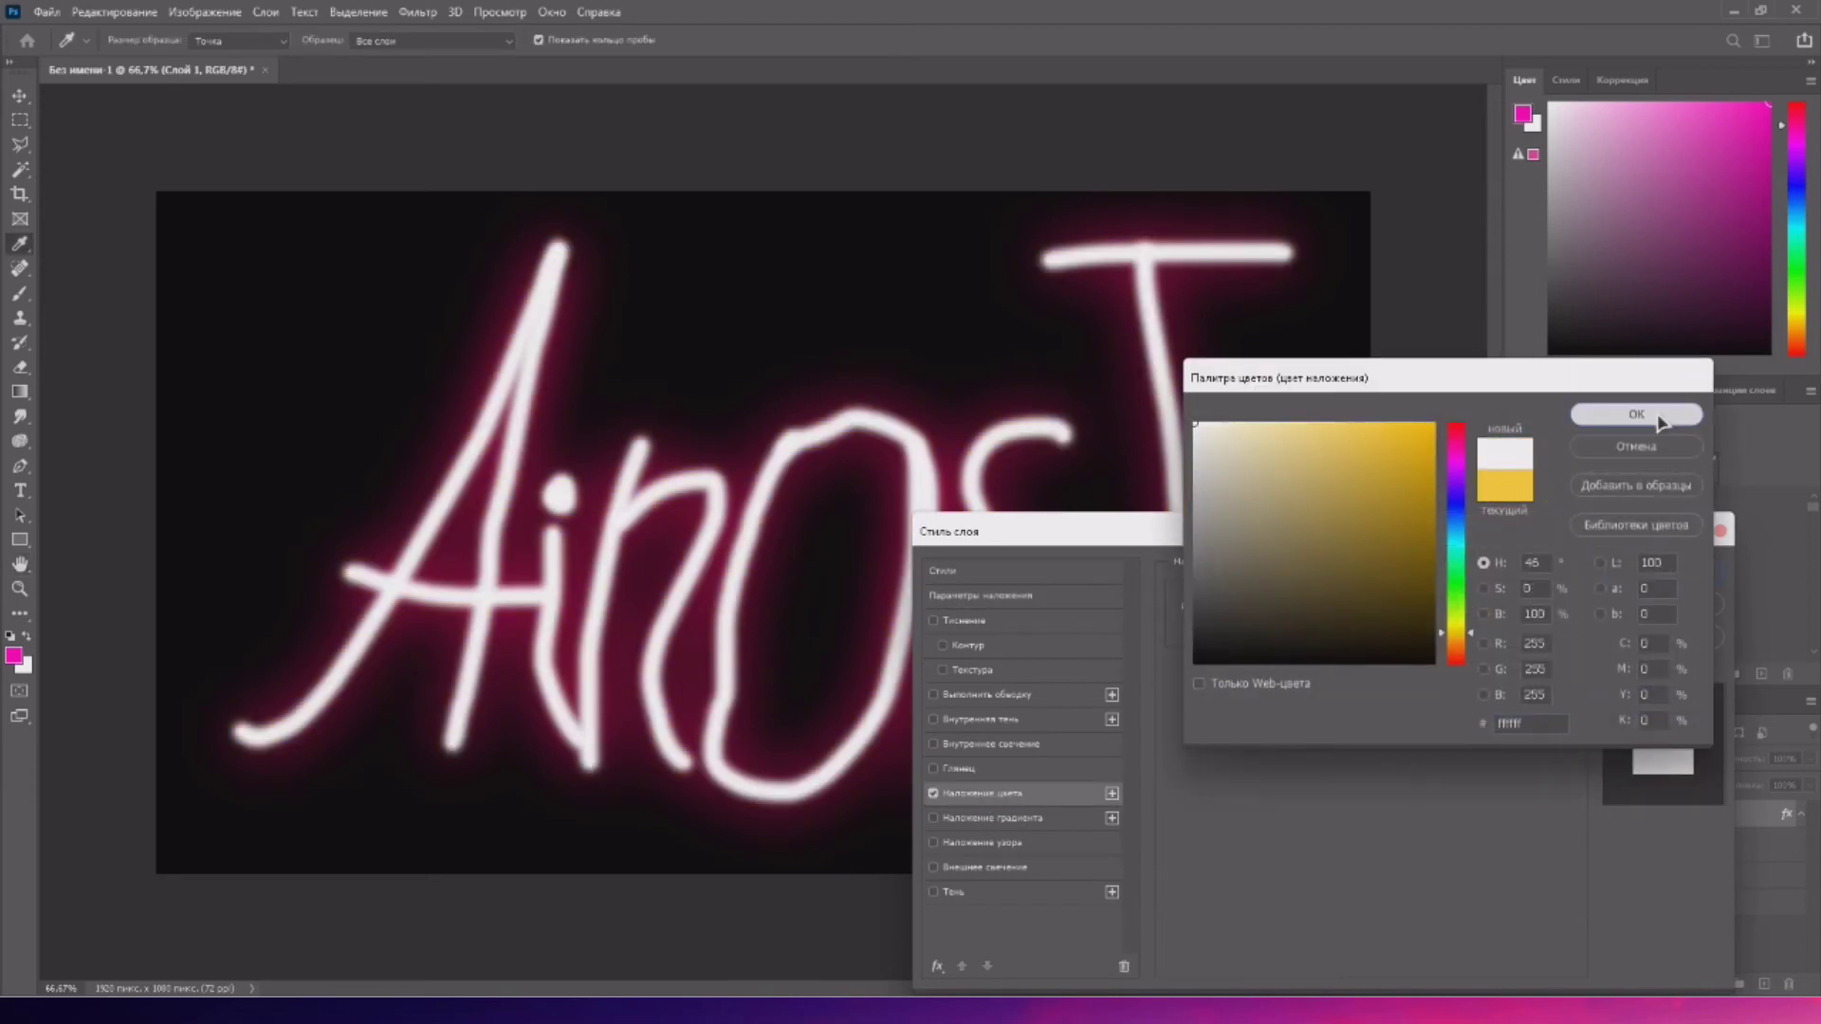
{"action": "left_click", "coordinate": [1635, 415]}
{"action": "left_click", "coordinate": [1657, 573]}
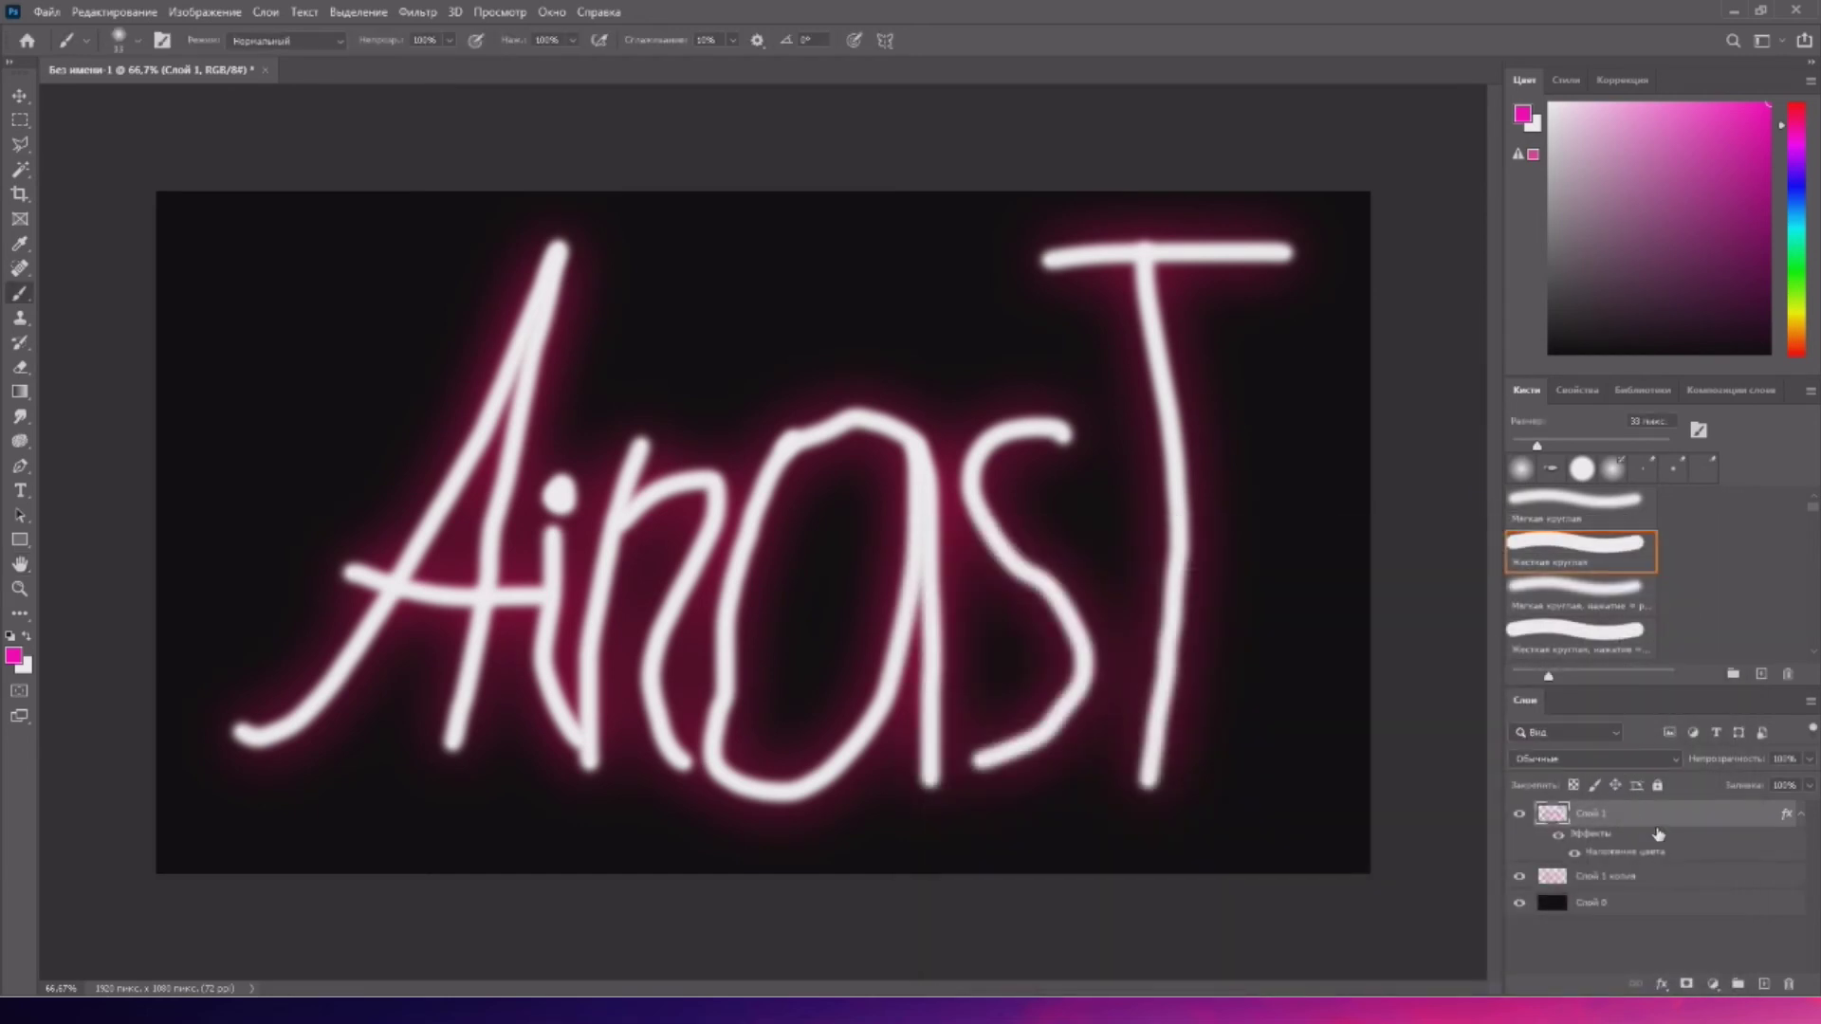
- Enable a gradient overlay on the blurred Слой 1 копия and show its gradient settings
{"action": "left_click", "coordinate": [1652, 881]}
{"action": "double_click", "coordinate": [1555, 875]}
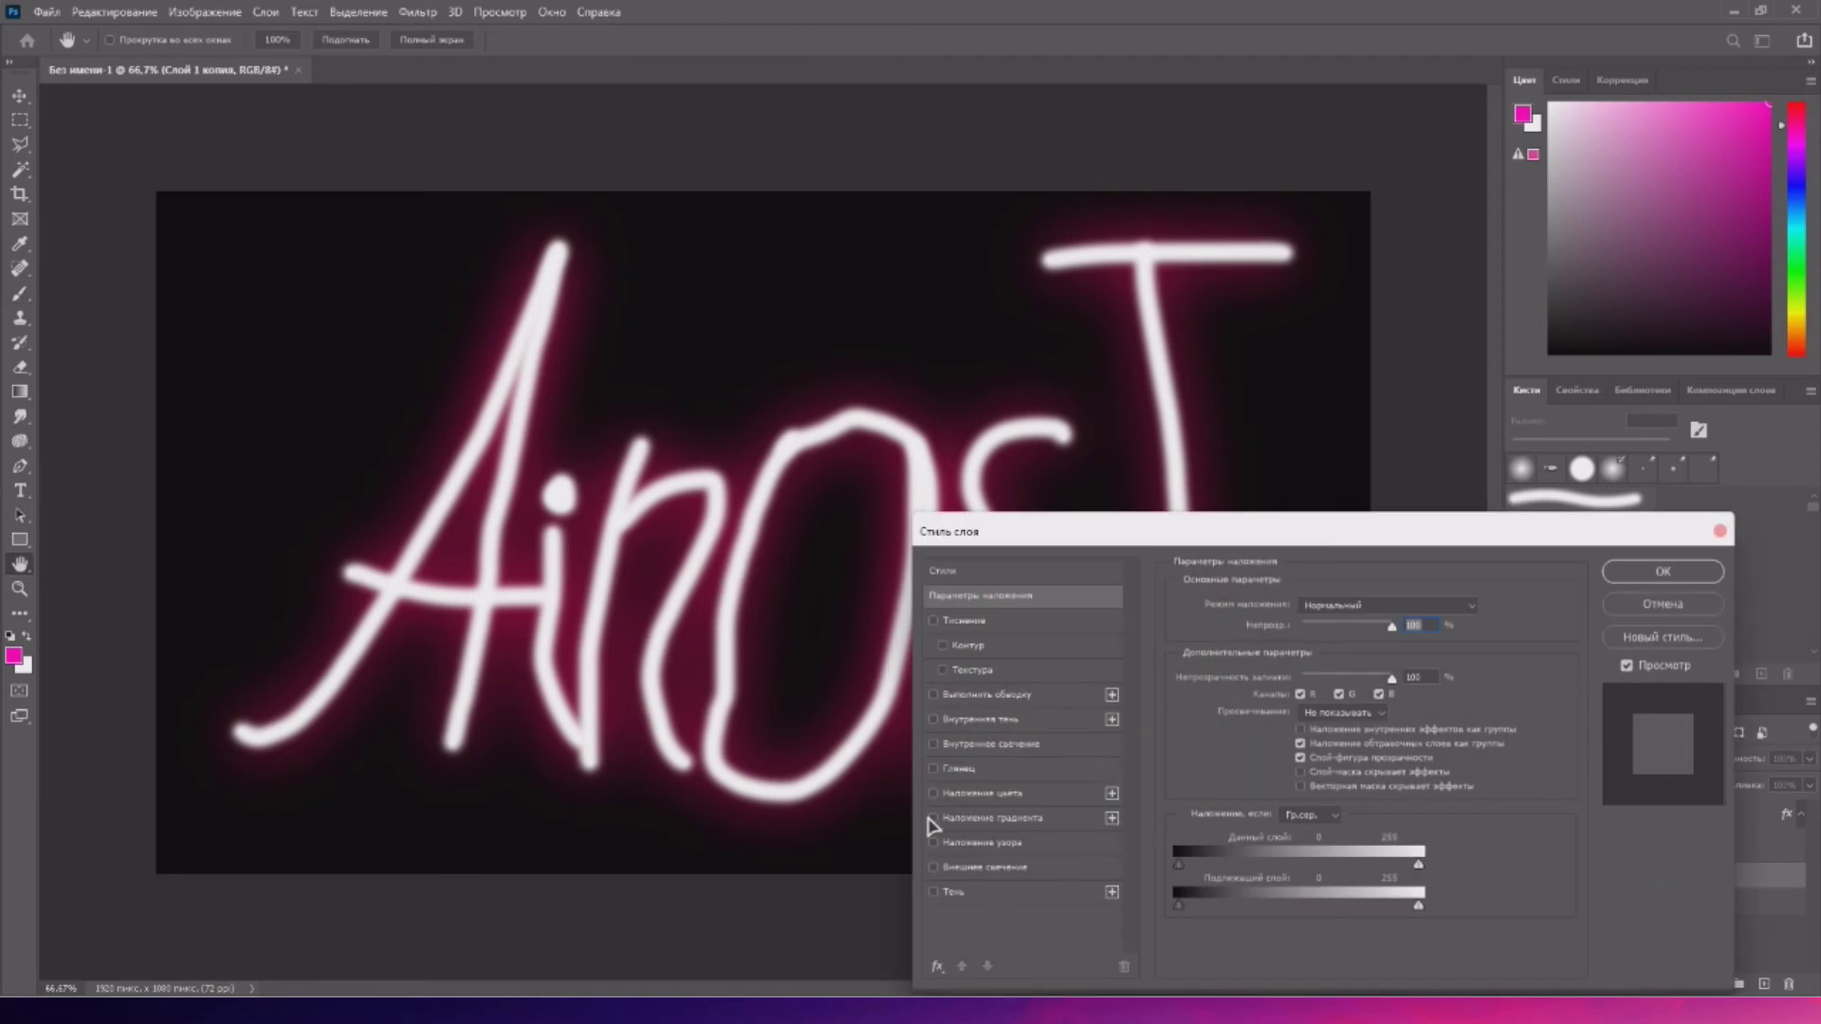
{"action": "left_click", "coordinate": [934, 818]}
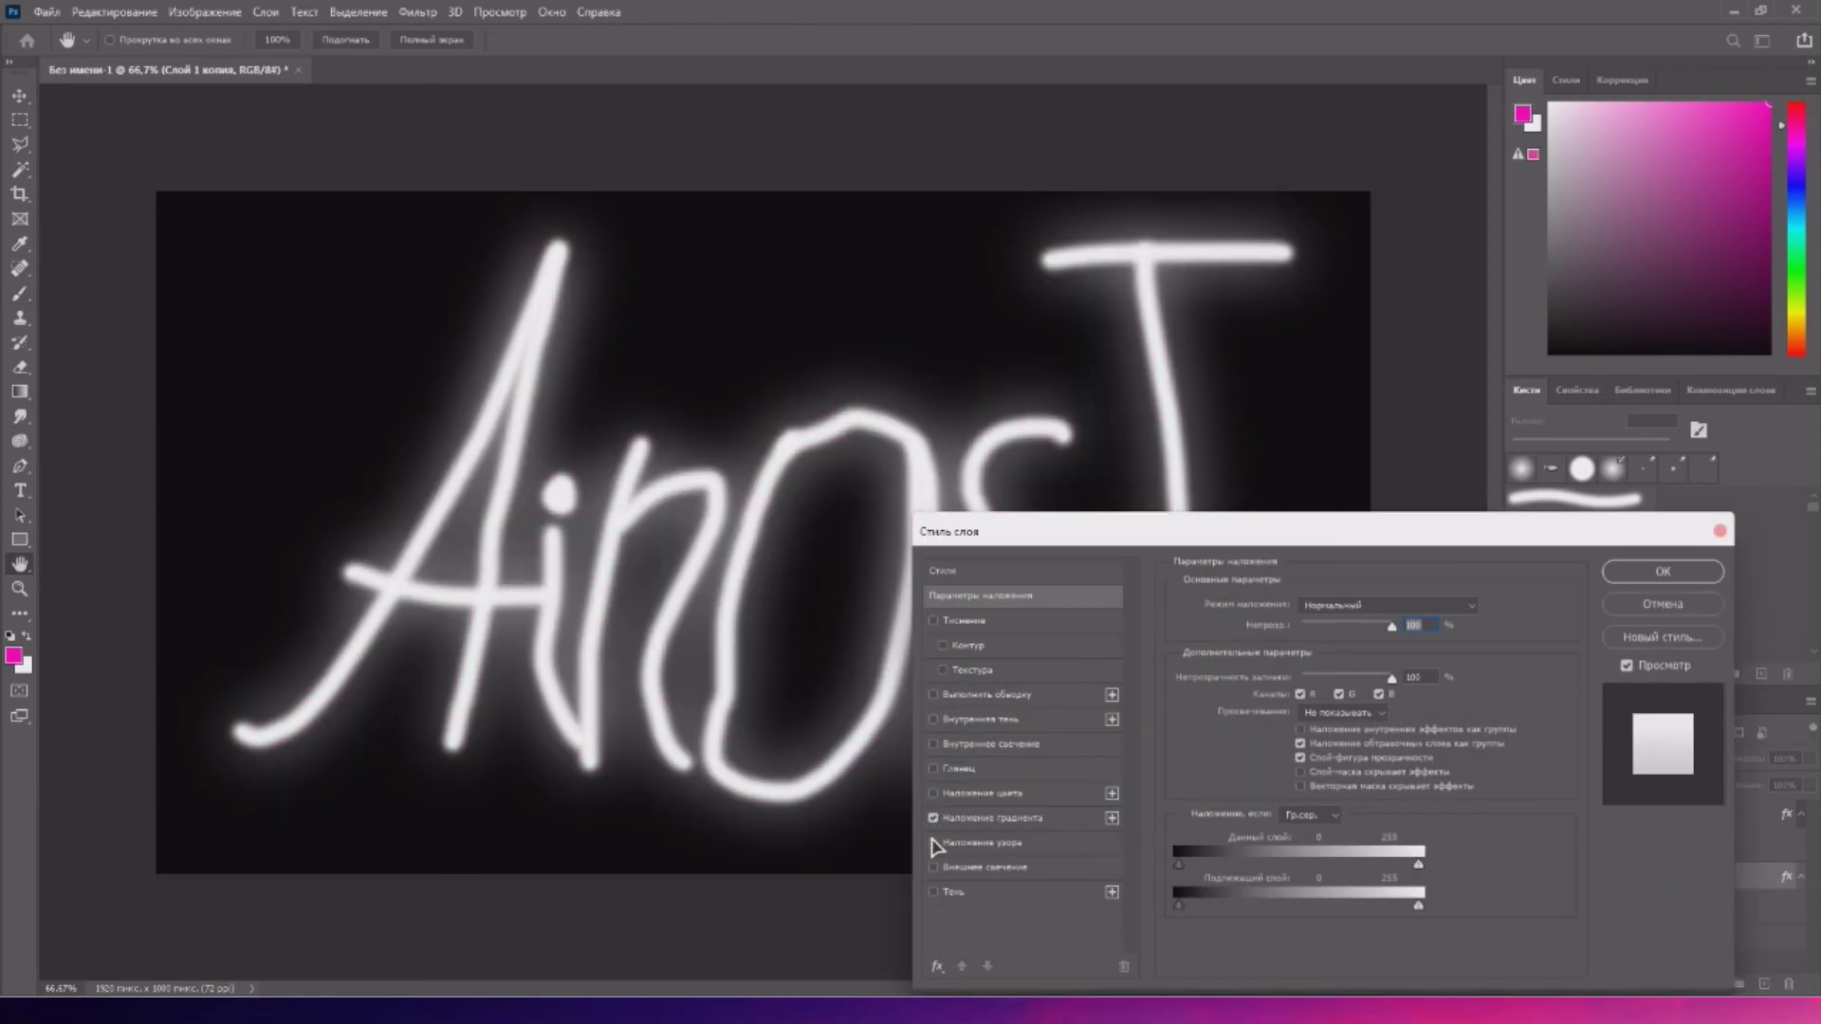
{"action": "left_click", "coordinate": [1013, 821]}
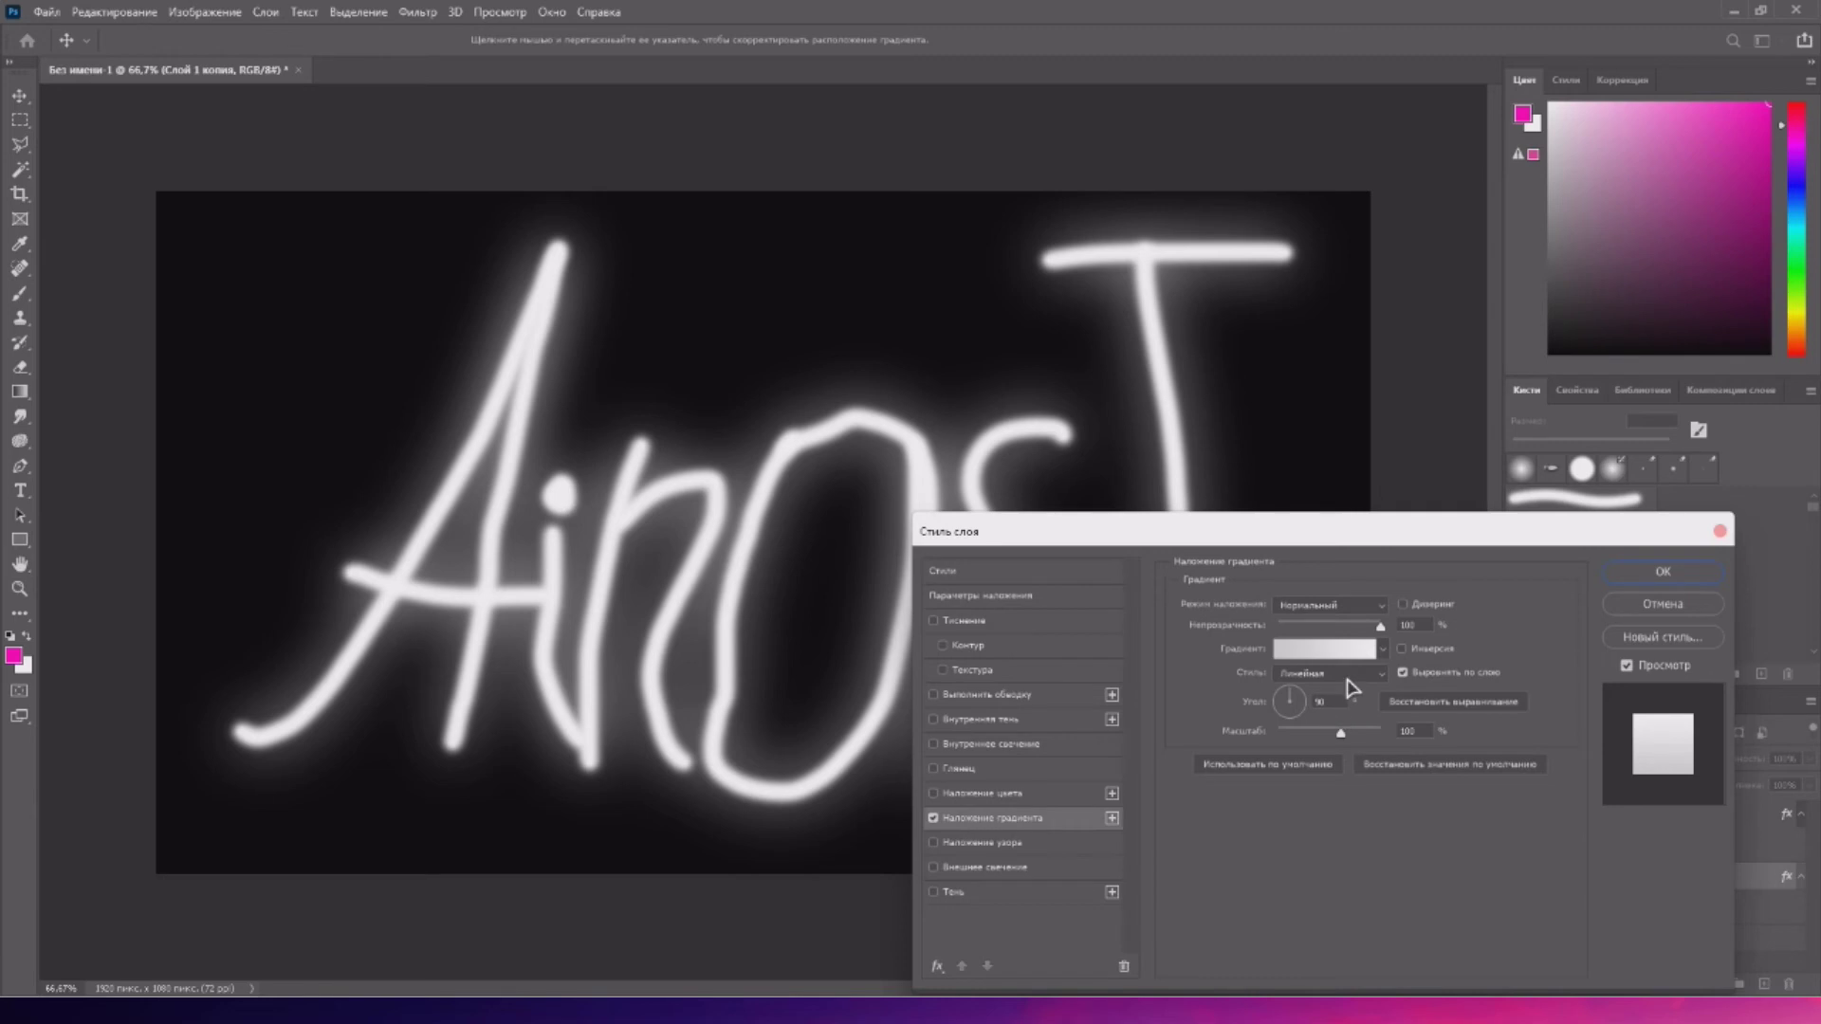
- Set the glow's gradient overlay to the Радужный_15 preset from the rainbow gradient set
{"action": "left_click", "coordinate": [1372, 650]}
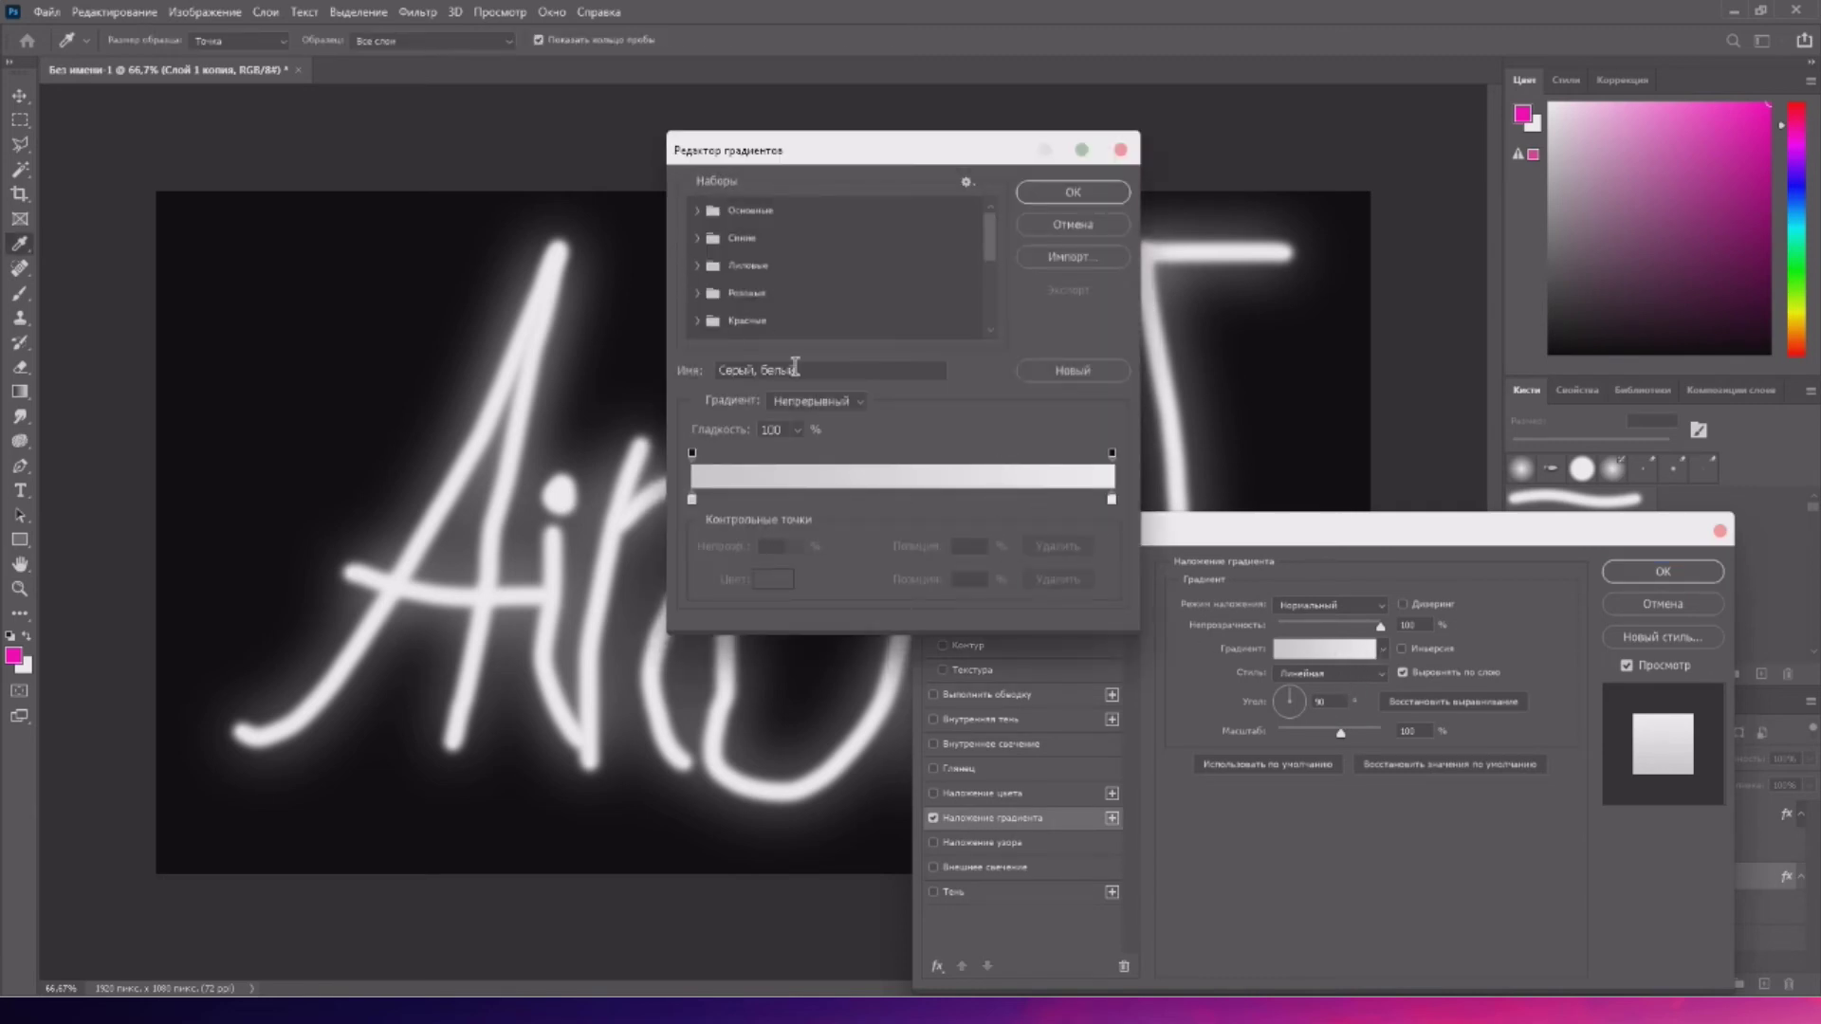
{"action": "scroll", "coordinate": [796, 284], "scroll_direction": "down", "scroll_amount": 3}
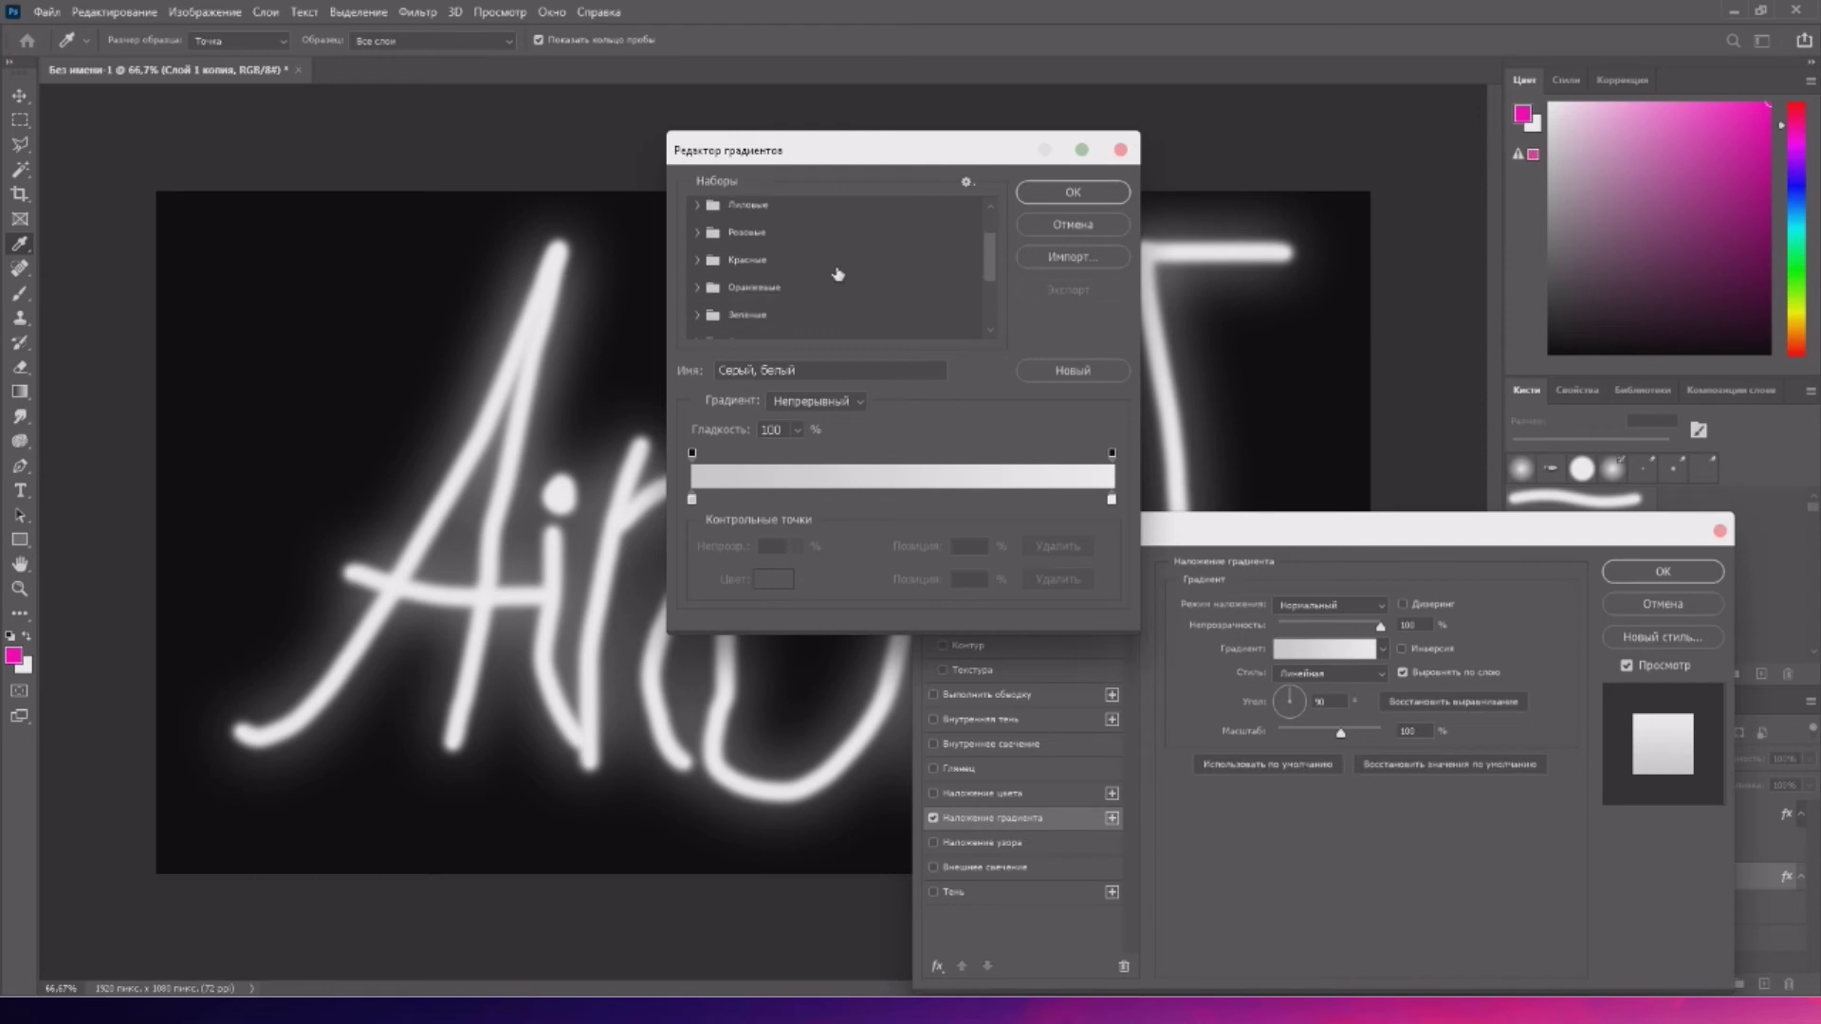
{"action": "scroll", "coordinate": [960, 294], "scroll_direction": "down", "scroll_amount": 4}
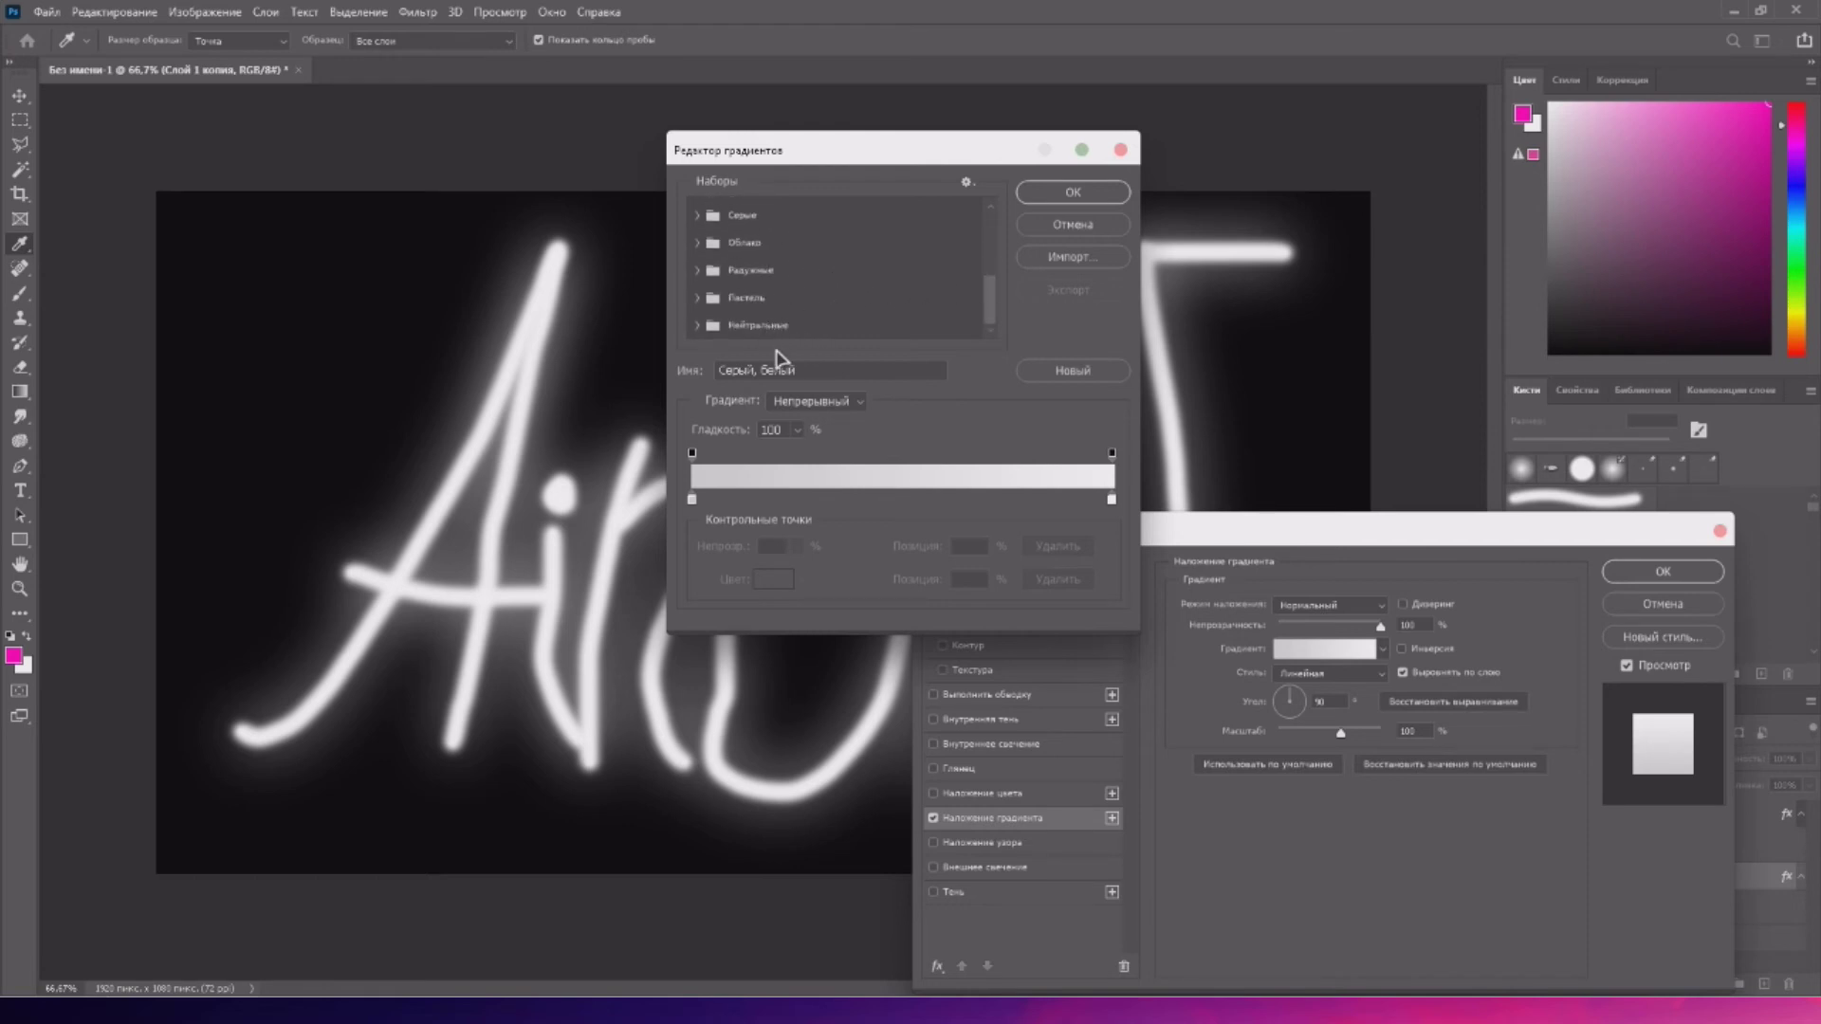
{"action": "left_click", "coordinate": [741, 305]}
{"action": "left_click", "coordinate": [709, 306]}
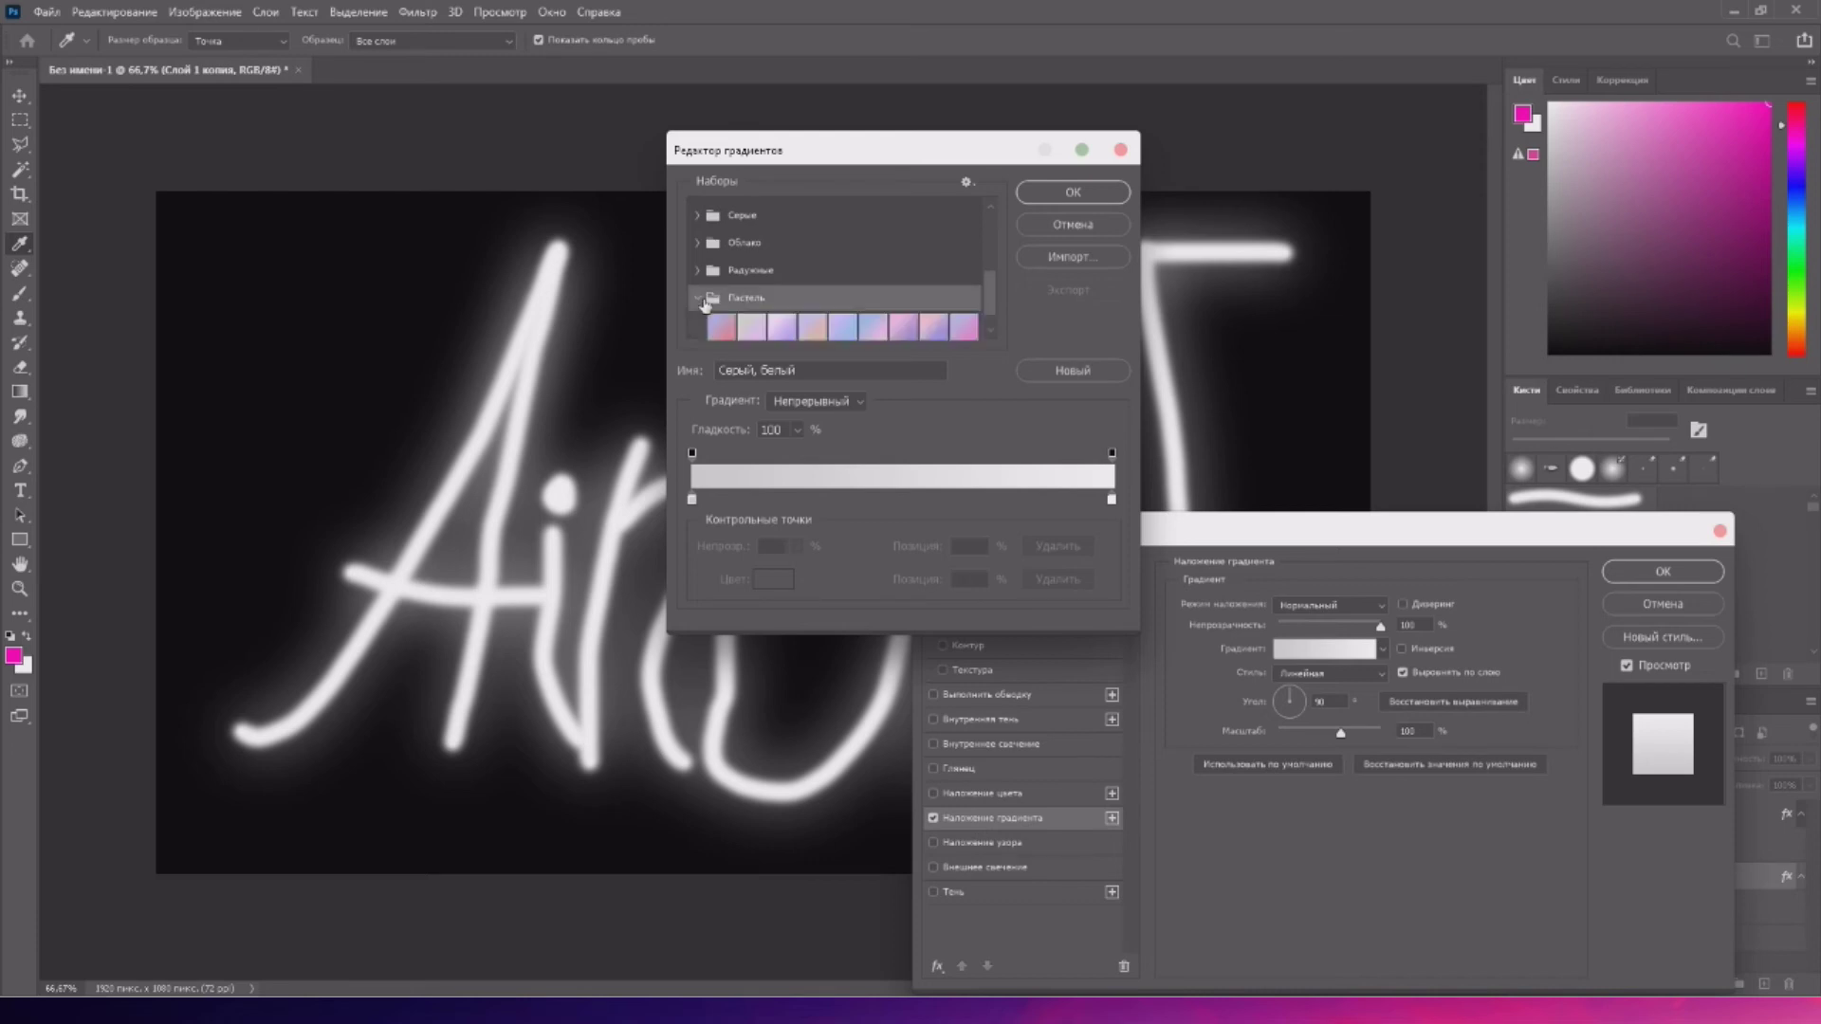
{"action": "scroll", "coordinate": [827, 299], "scroll_direction": "down", "scroll_amount": 1}
{"action": "scroll", "coordinate": [766, 286], "scroll_direction": "up", "scroll_amount": 1}
{"action": "left_click", "coordinate": [700, 262]}
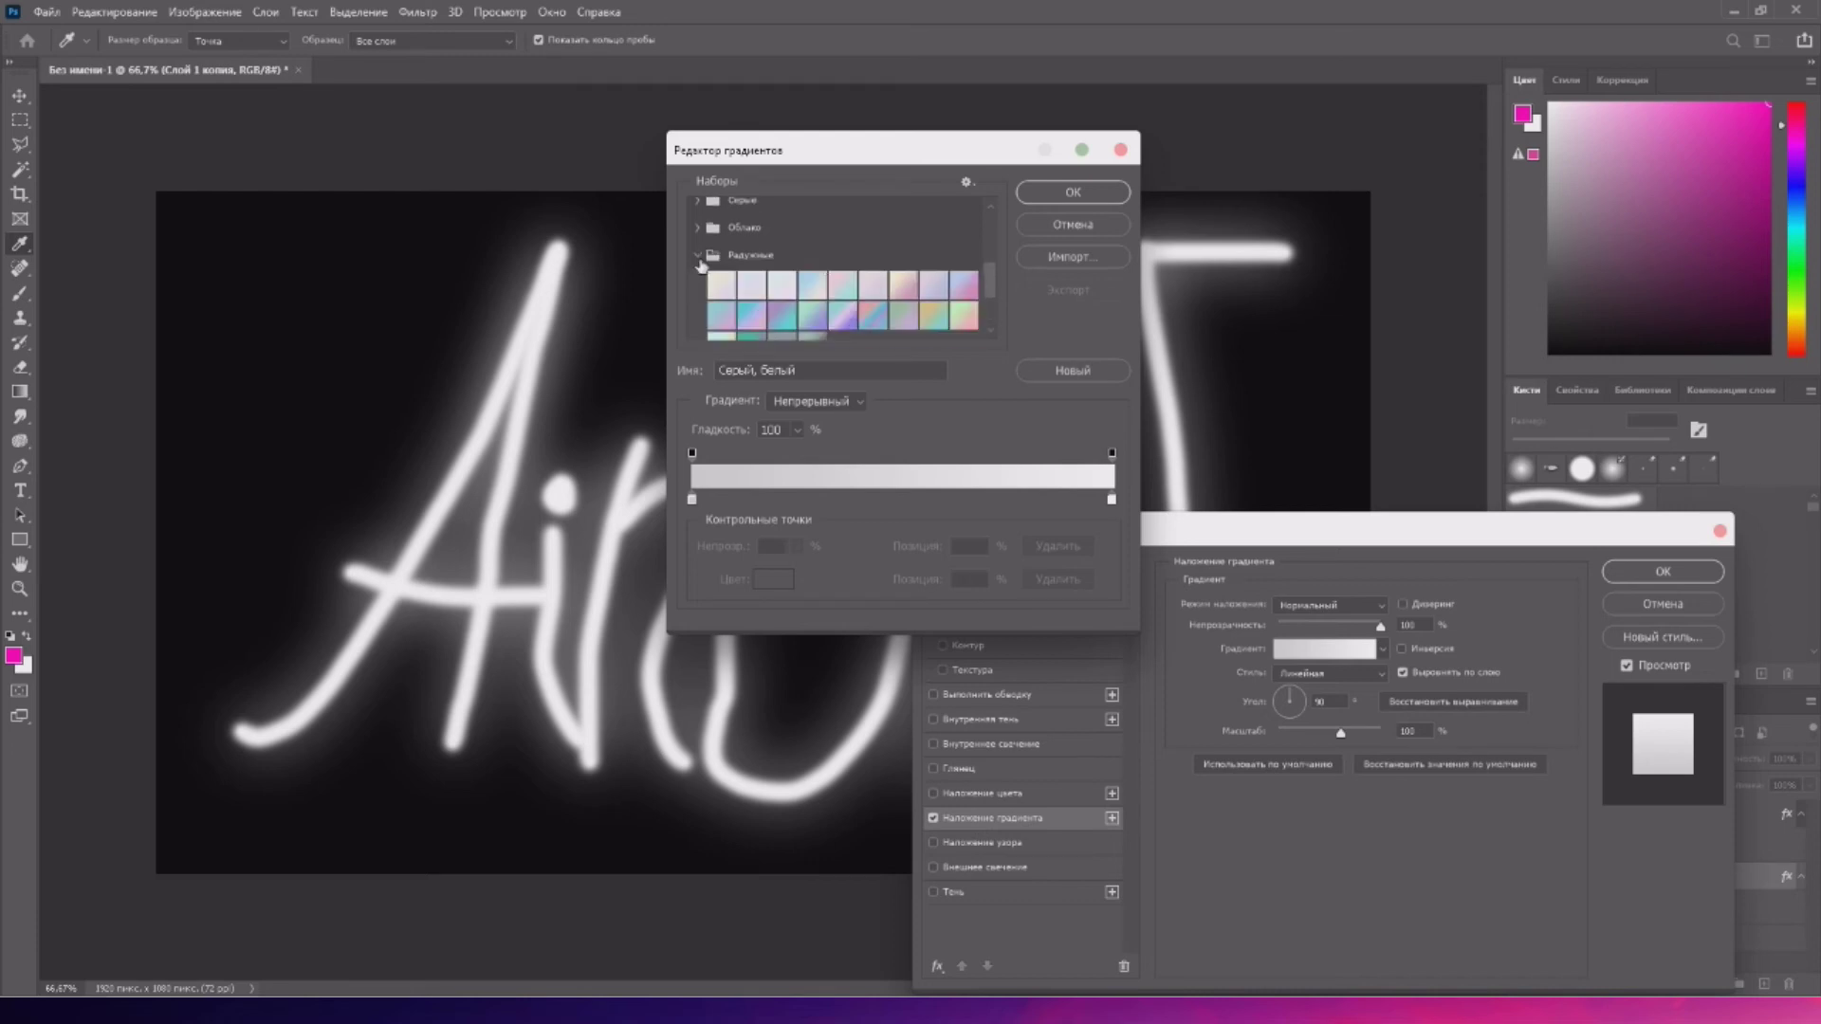
{"action": "scroll", "coordinate": [853, 265], "scroll_direction": "down", "scroll_amount": 1}
{"action": "left_click", "coordinate": [872, 270]}
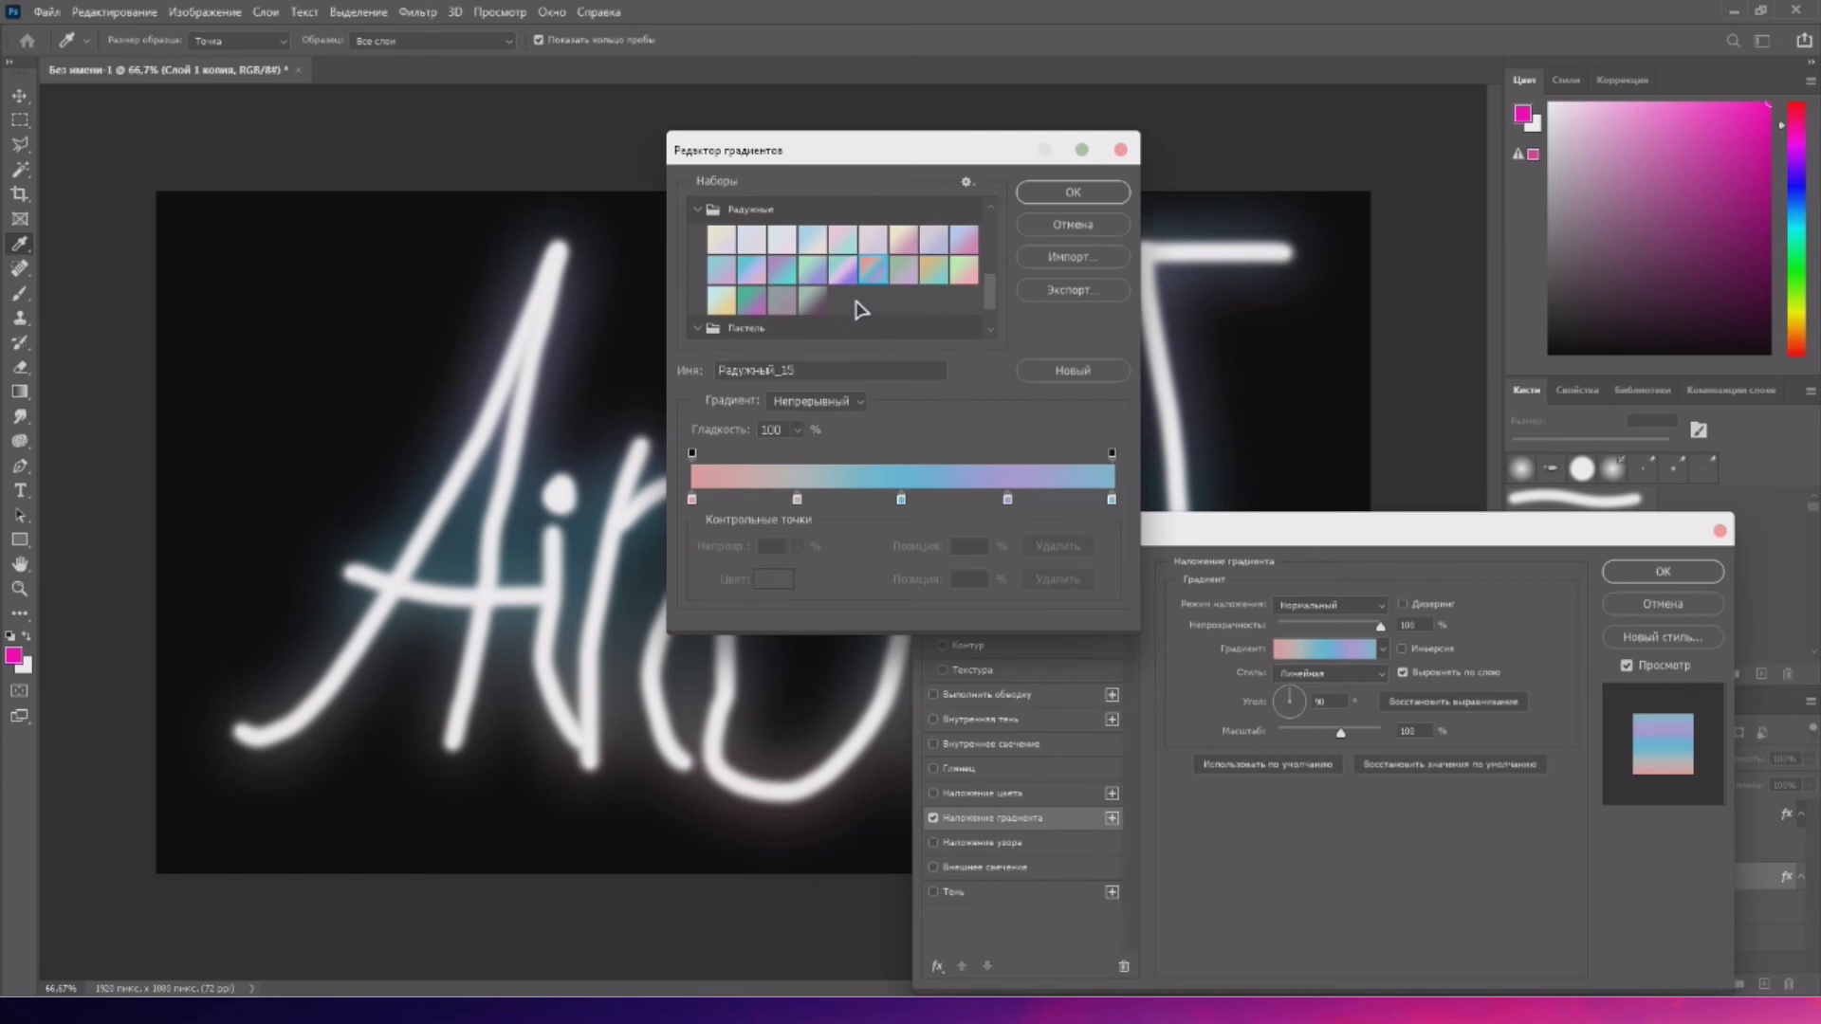
- Browse the basic and blue gradient presets and discard the gradient edit
{"action": "scroll", "coordinate": [839, 287], "scroll_direction": "down", "scroll_amount": 2}
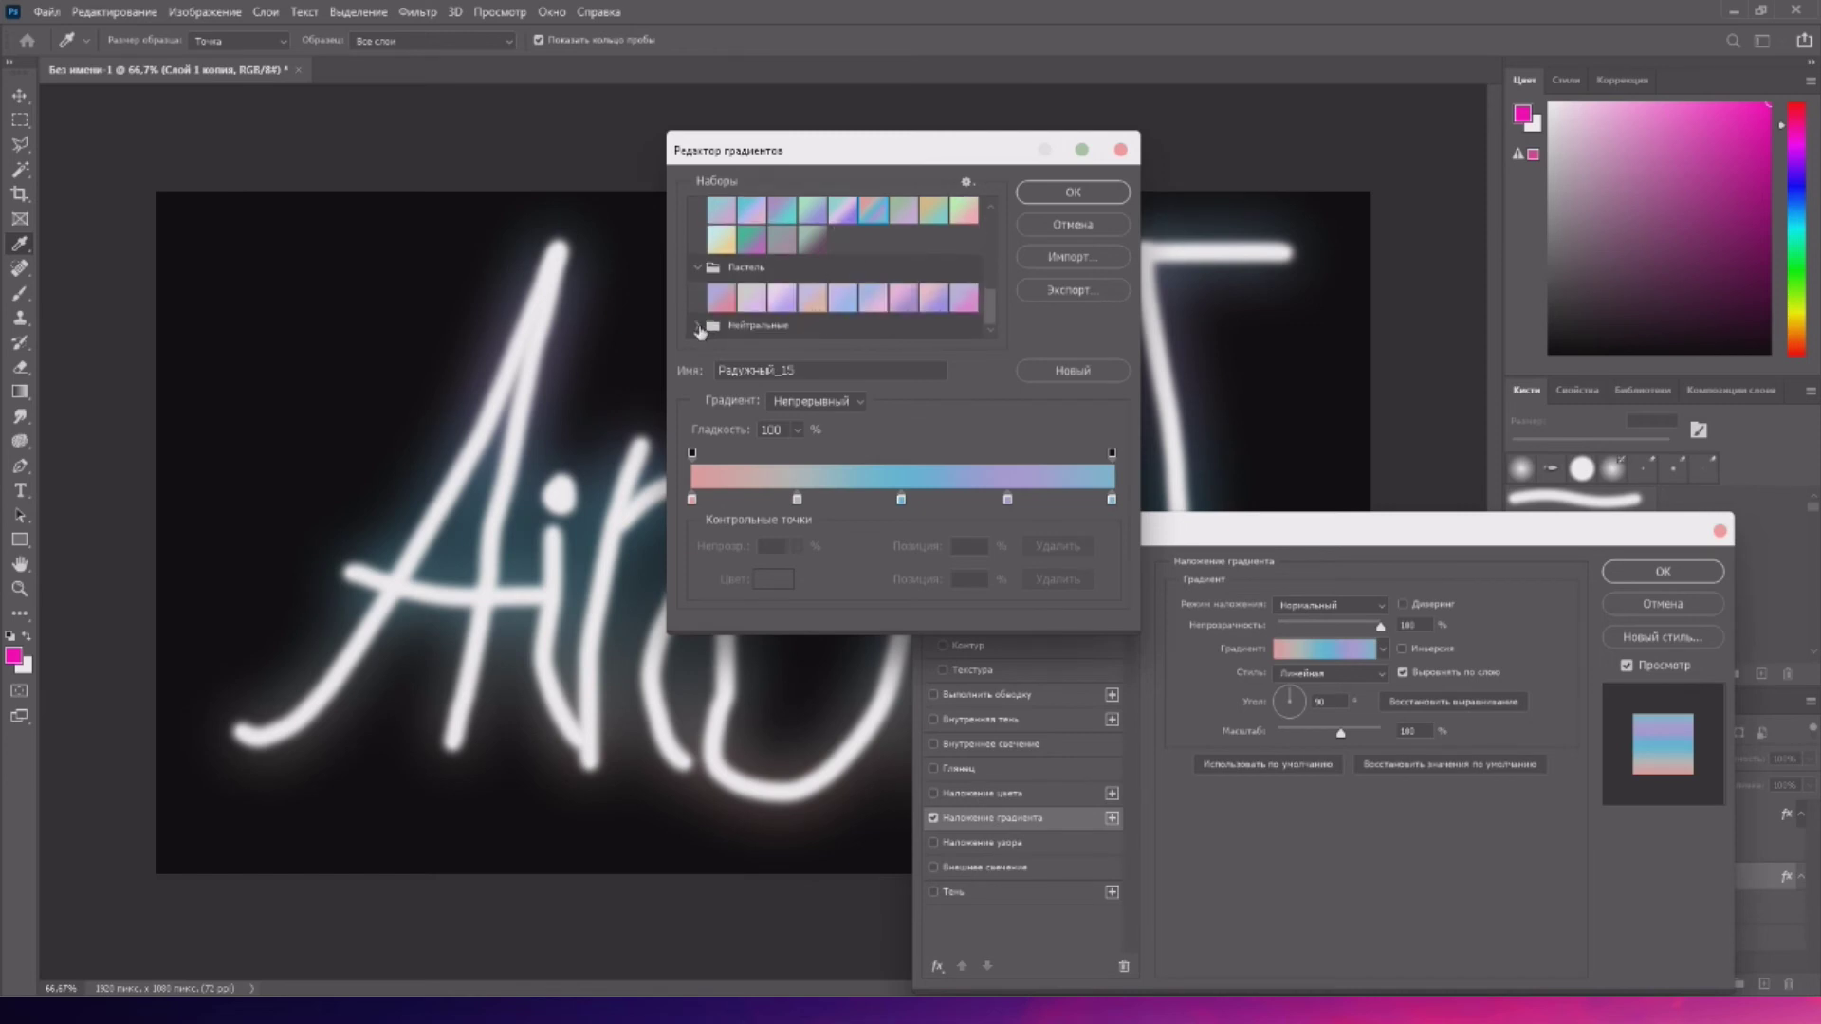
{"action": "scroll", "coordinate": [873, 284], "scroll_direction": "up", "scroll_amount": 10}
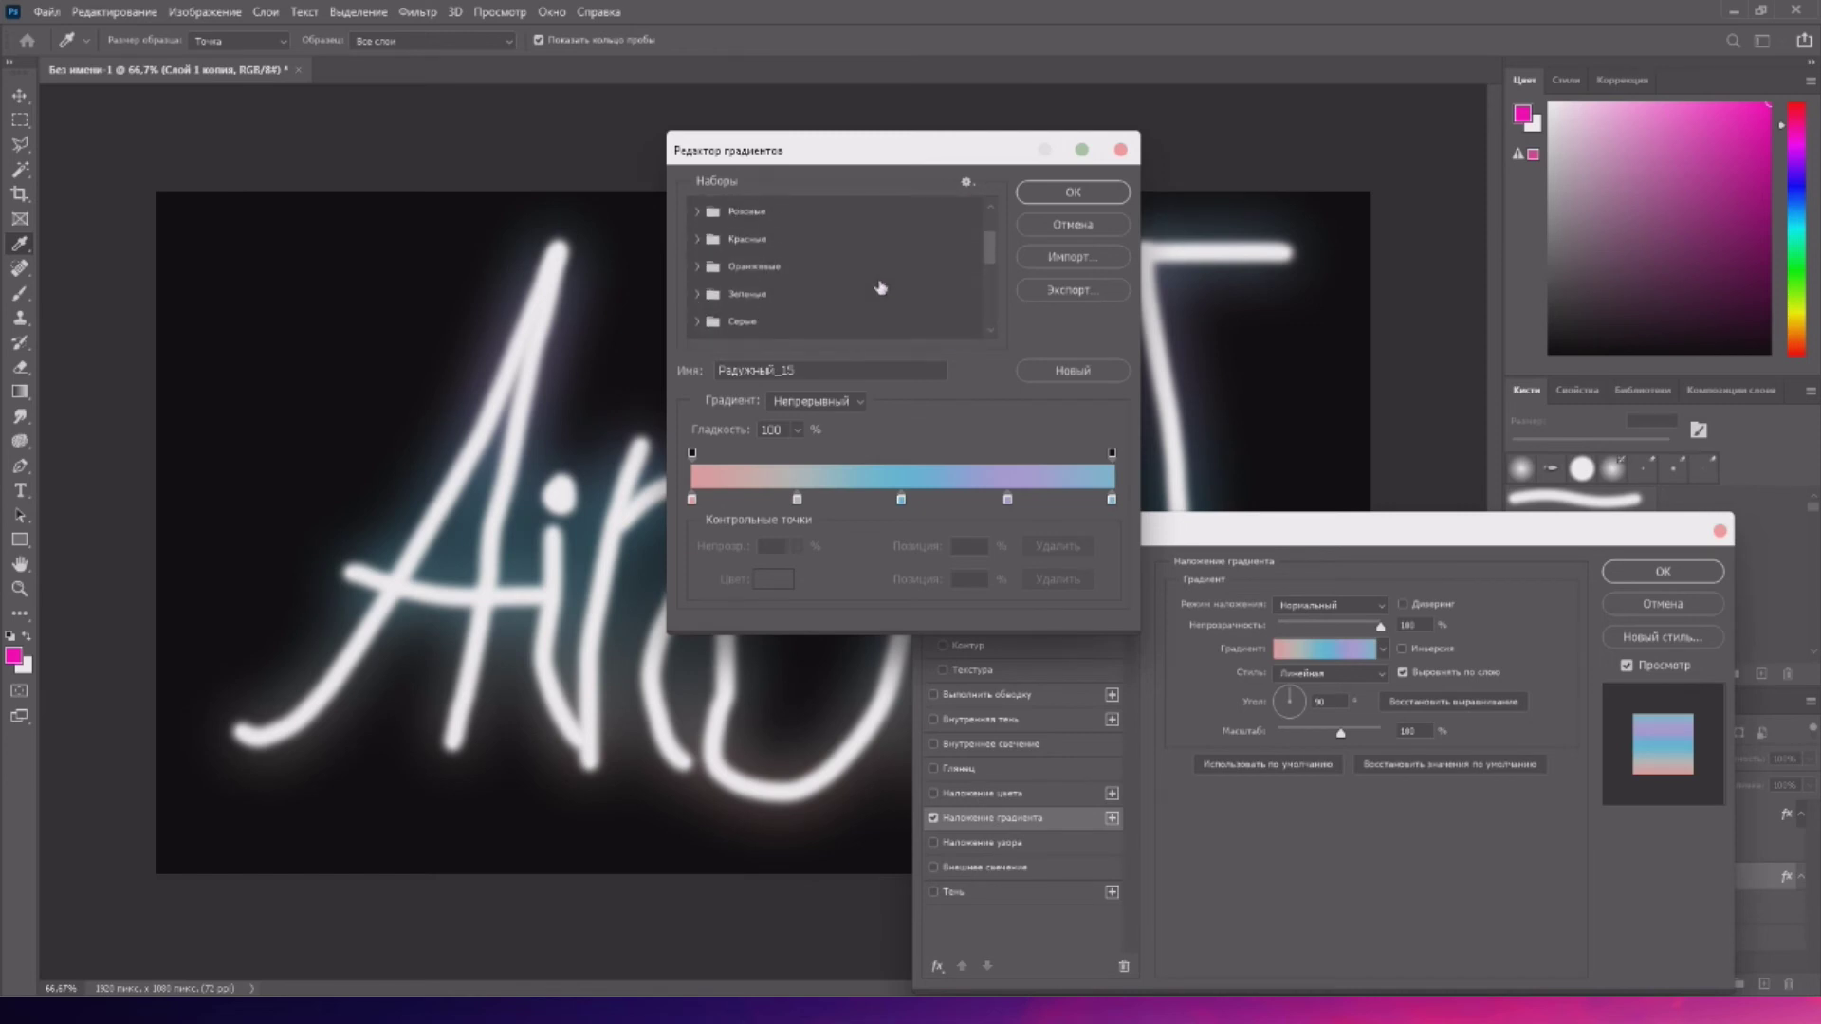
{"action": "scroll", "coordinate": [863, 275], "scroll_direction": "up", "scroll_amount": 1}
{"action": "left_click", "coordinate": [697, 211]}
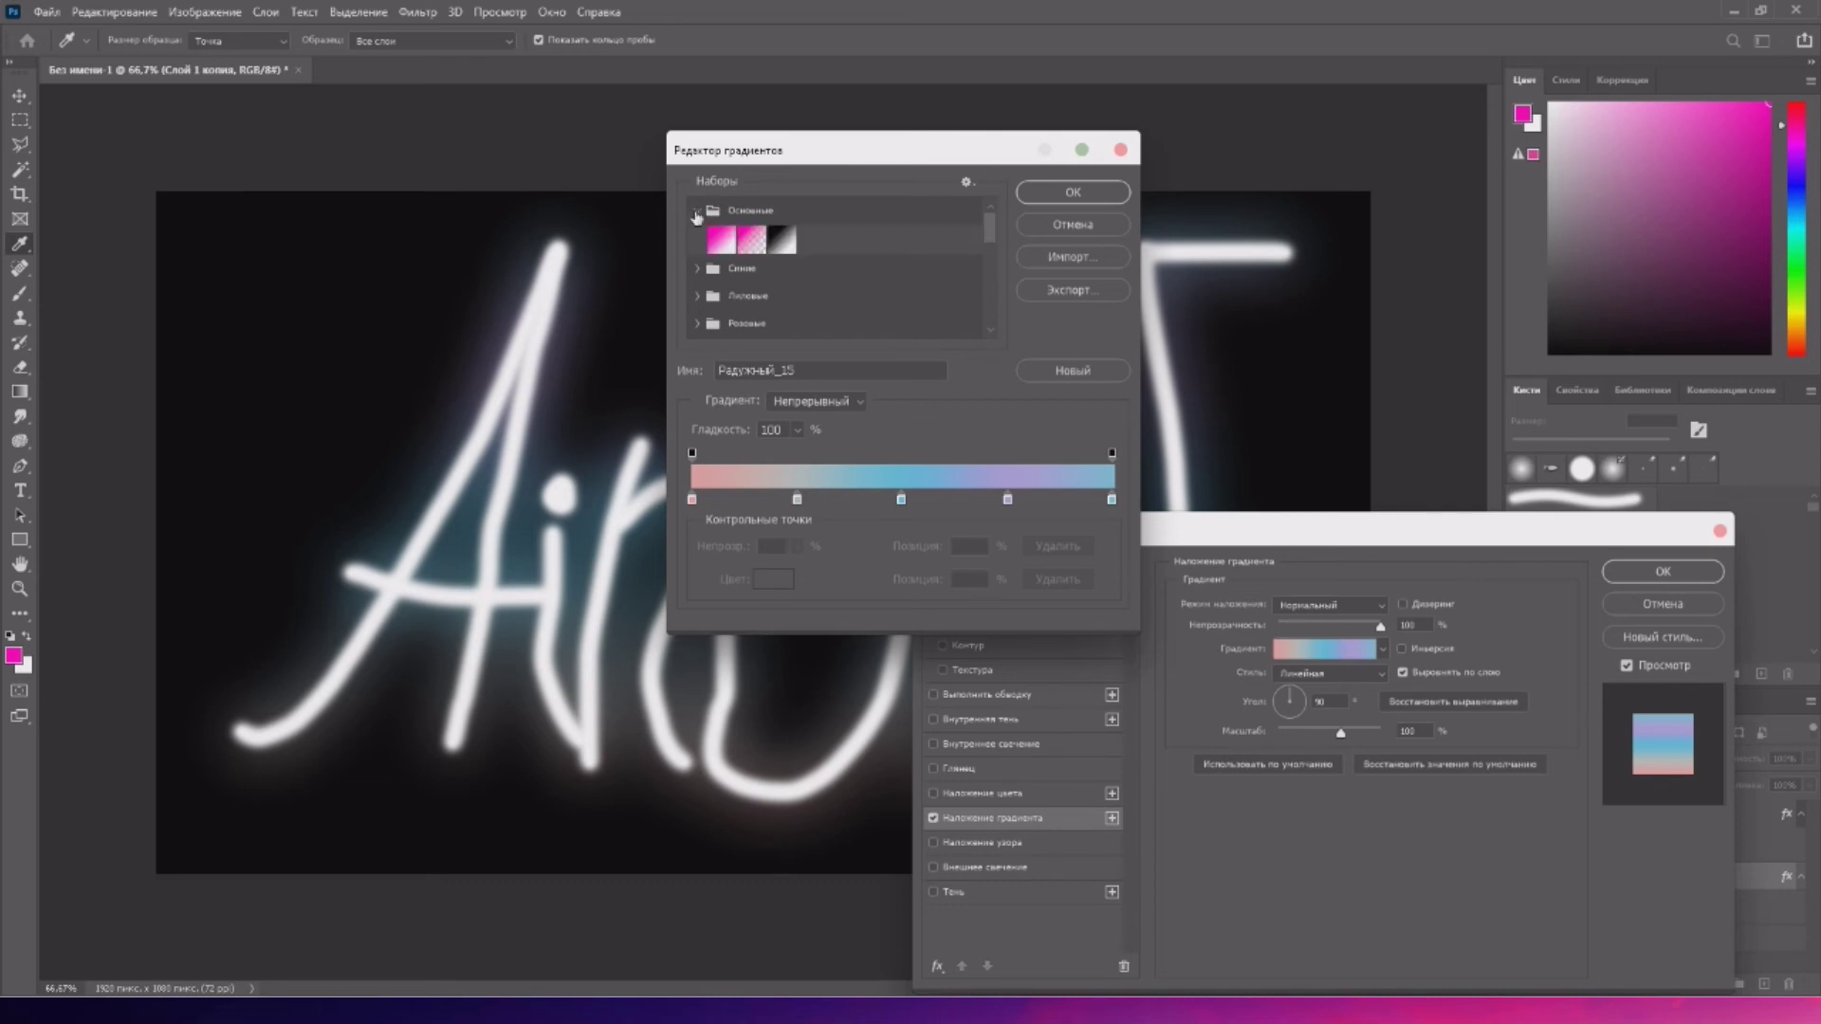
{"action": "left_click", "coordinate": [699, 269]}
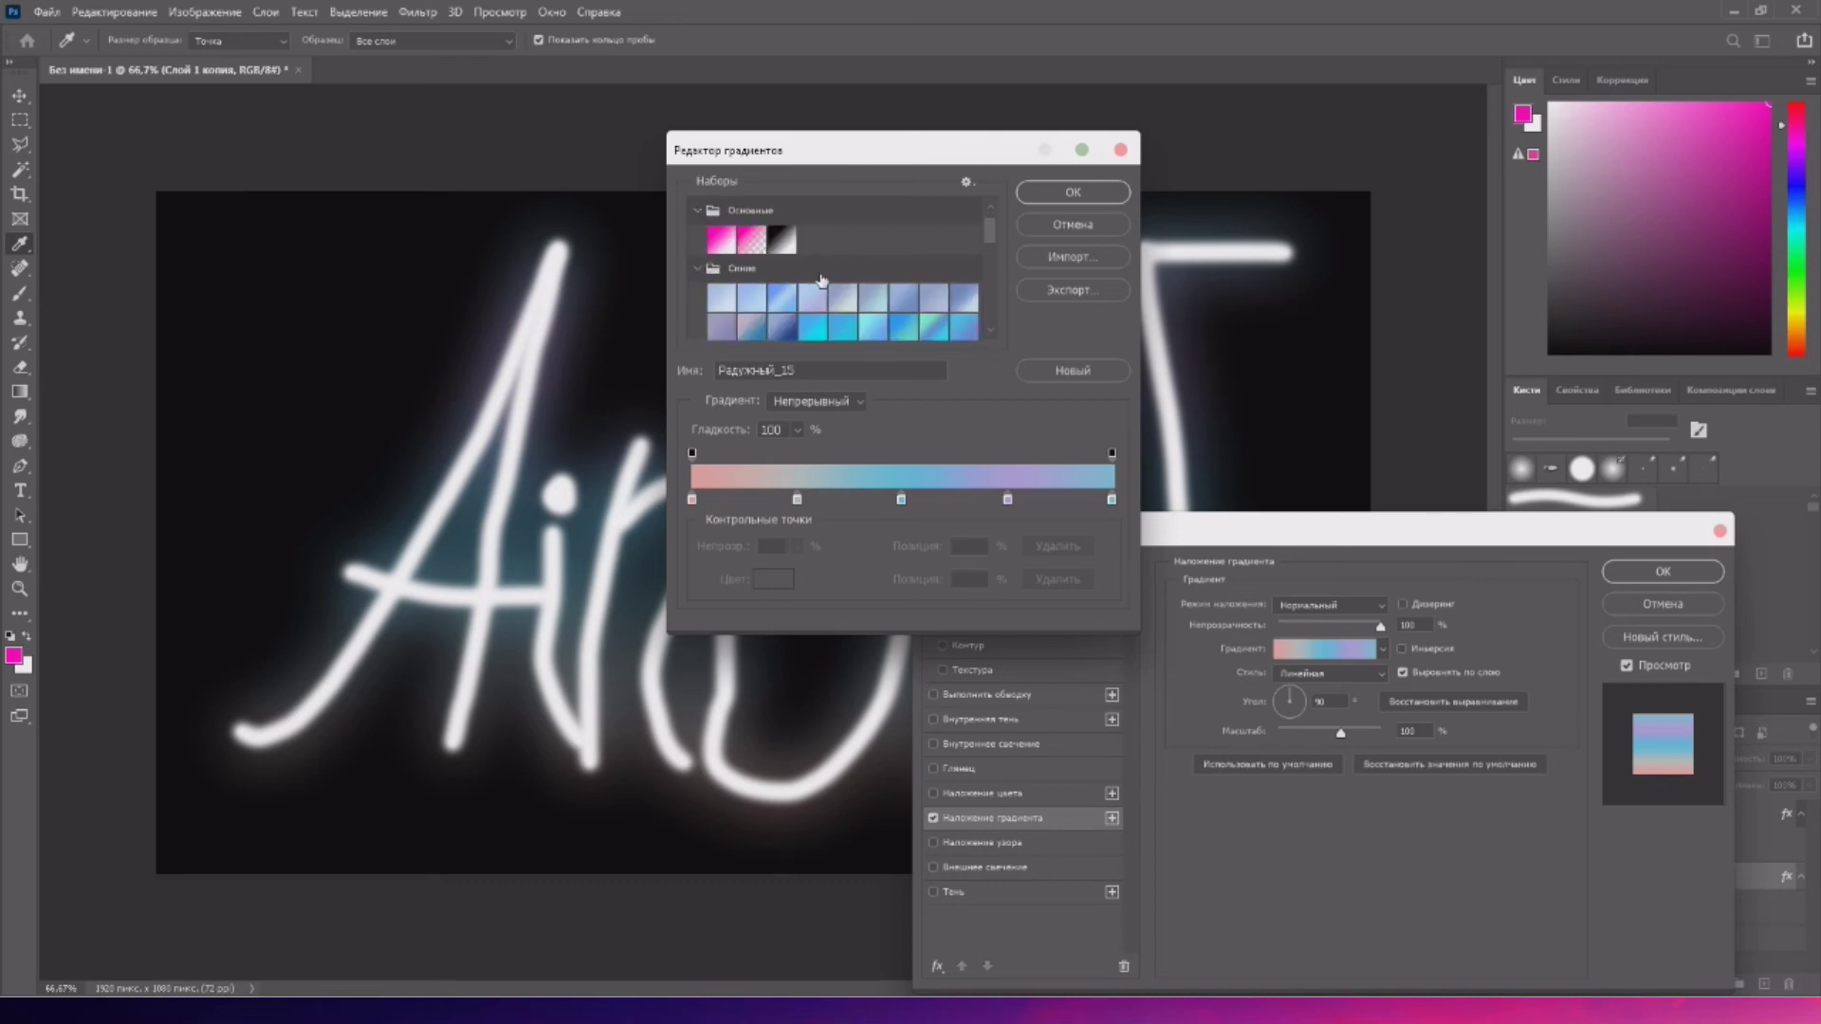
{"action": "scroll", "coordinate": [820, 281], "scroll_direction": "down", "scroll_amount": 4}
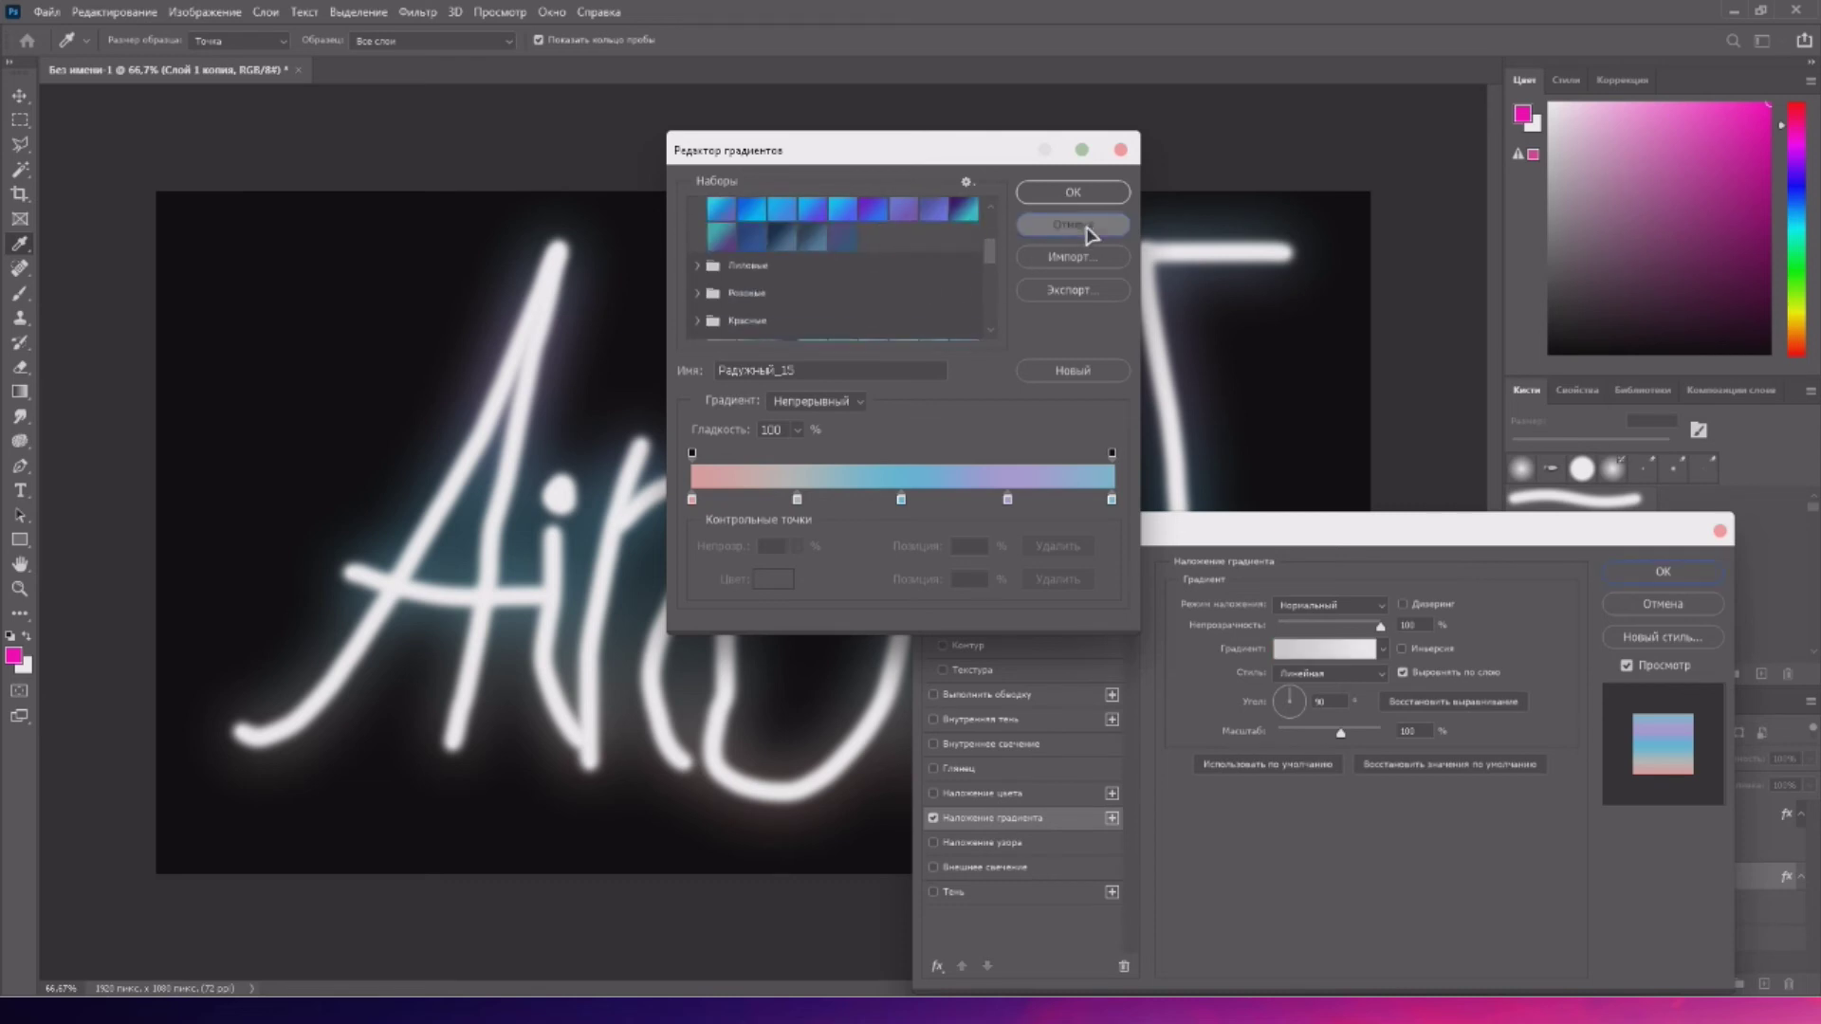
{"action": "left_click", "coordinate": [1088, 229]}
- Discard the open layer style settings and apply the saved pink-to-orange gradient style to Слой 1 копия
{"action": "left_click", "coordinate": [1574, 81]}
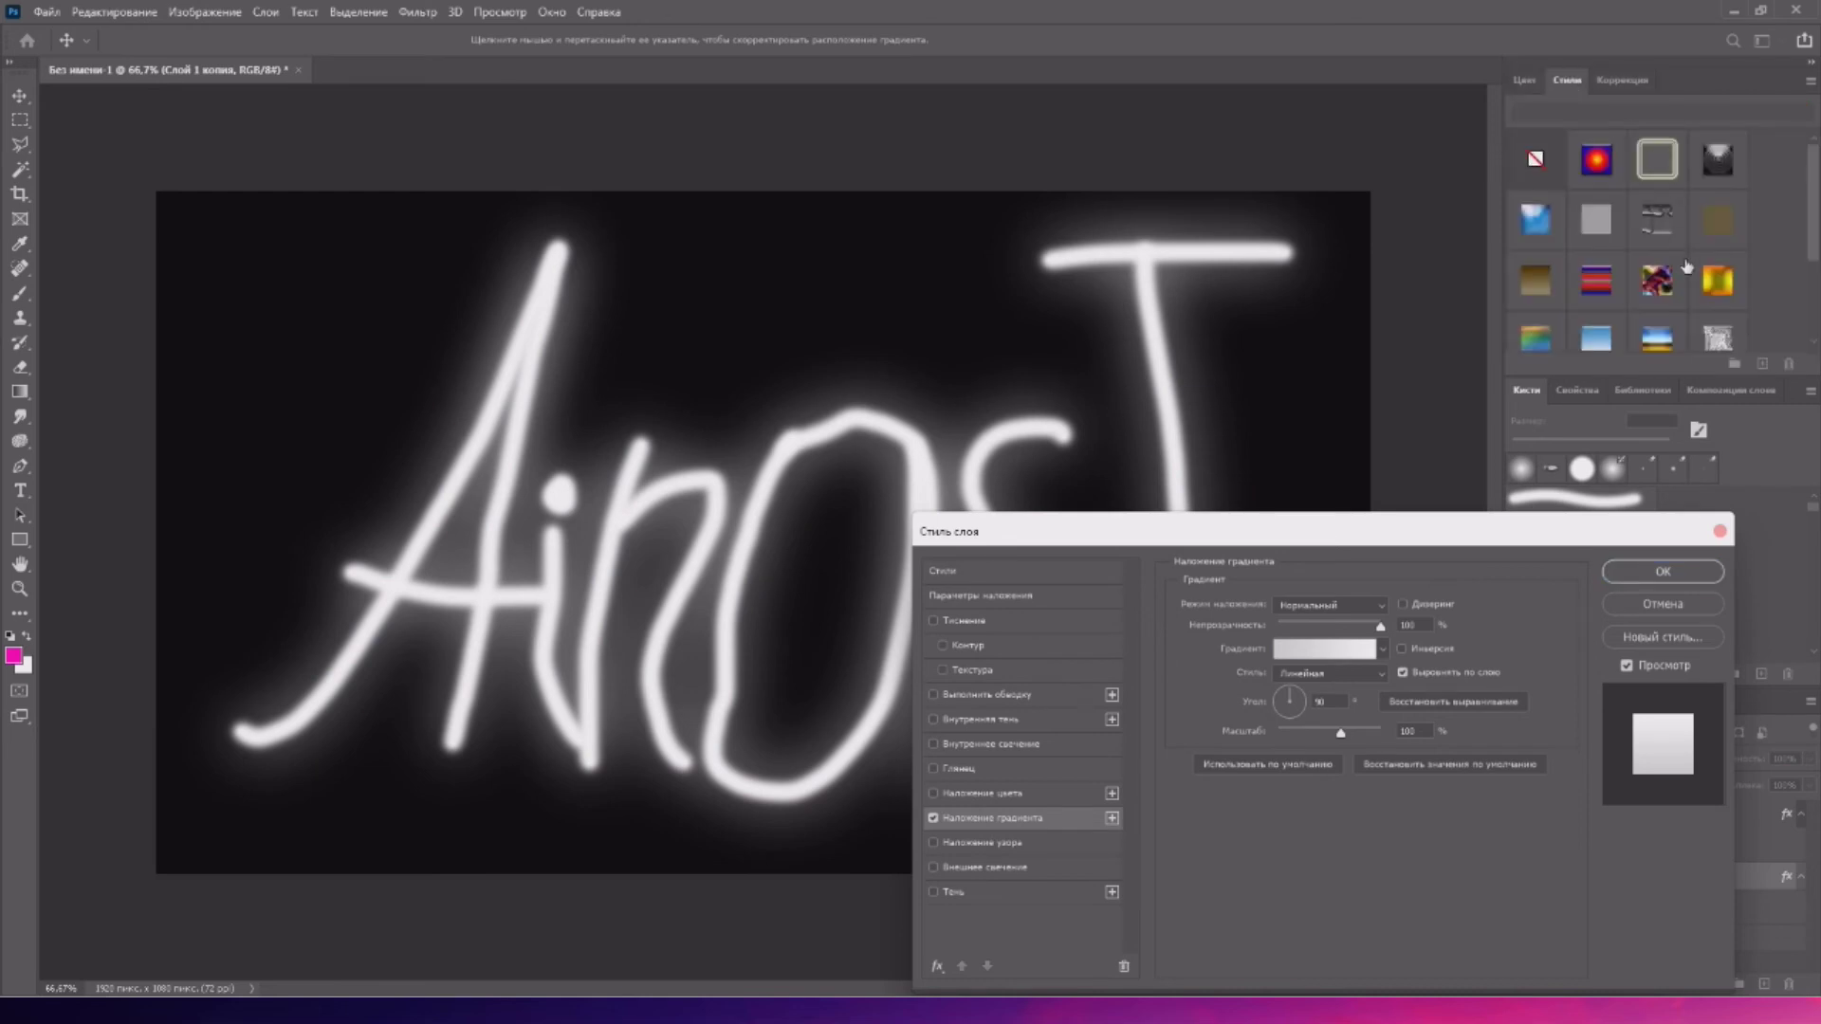
{"action": "scroll", "coordinate": [1686, 266], "scroll_direction": "down", "scroll_amount": 3}
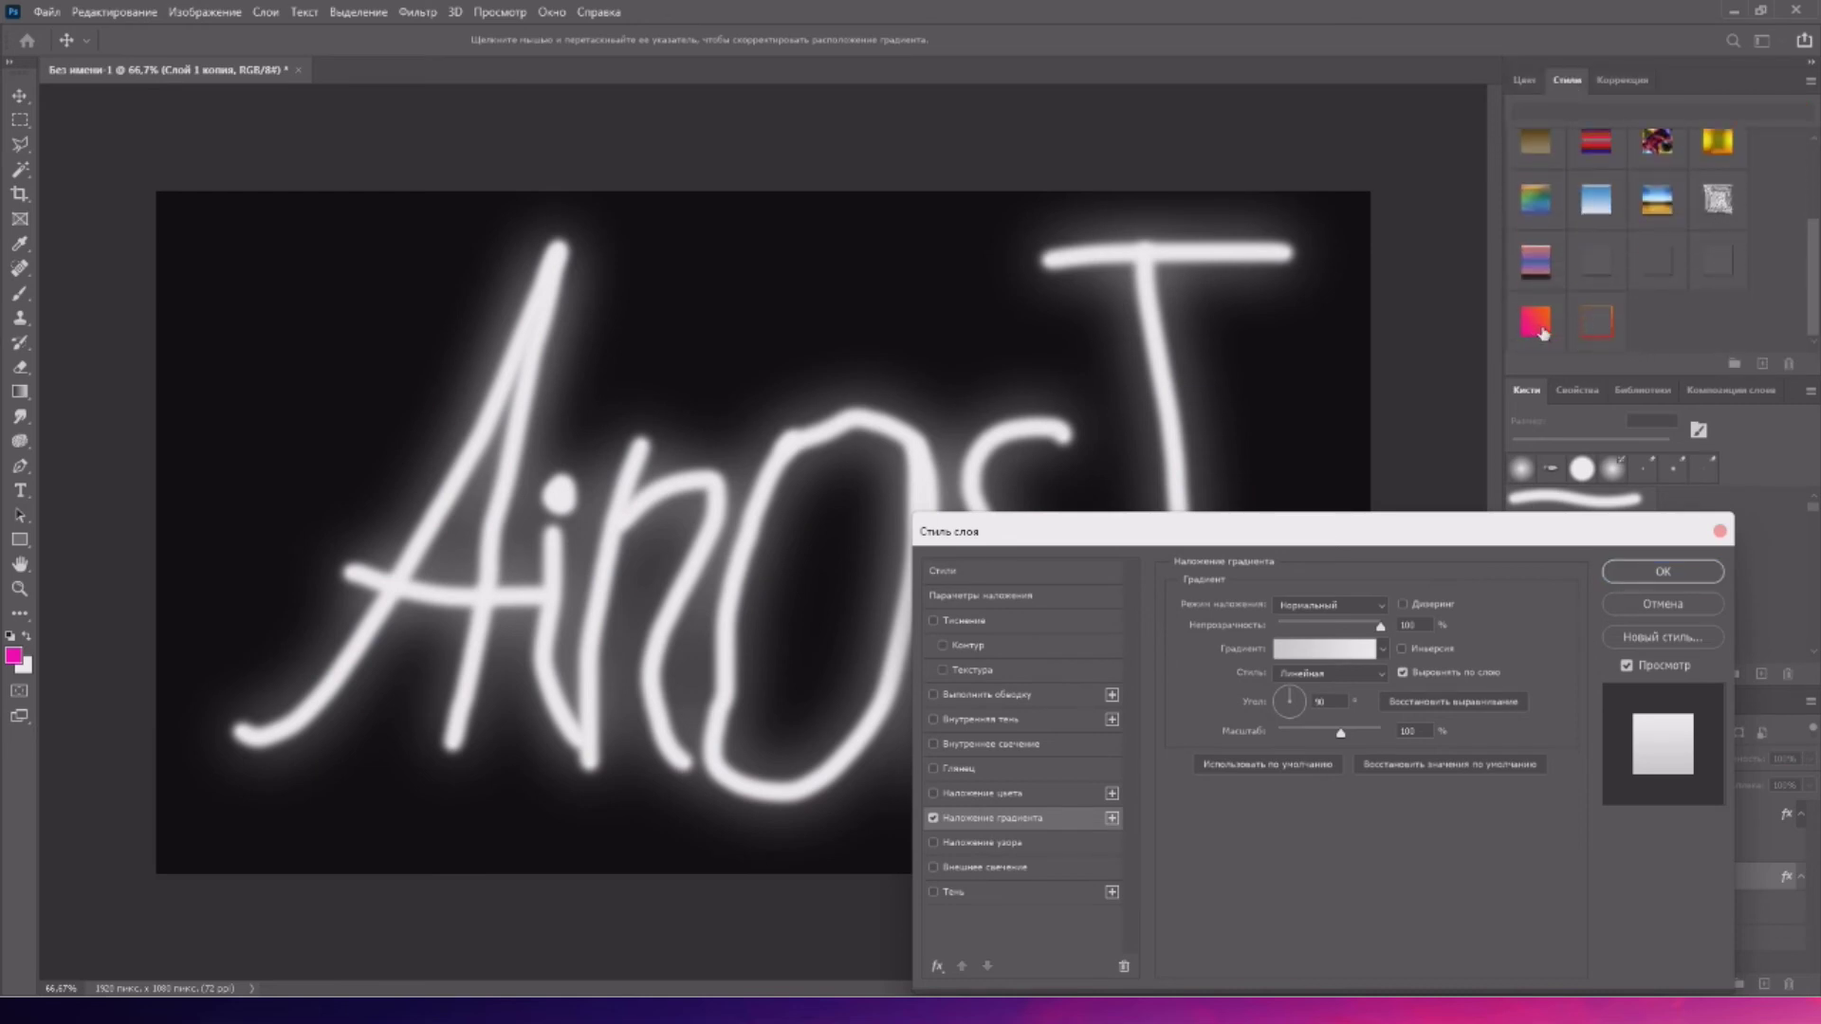
{"action": "left_click", "coordinate": [1662, 603]}
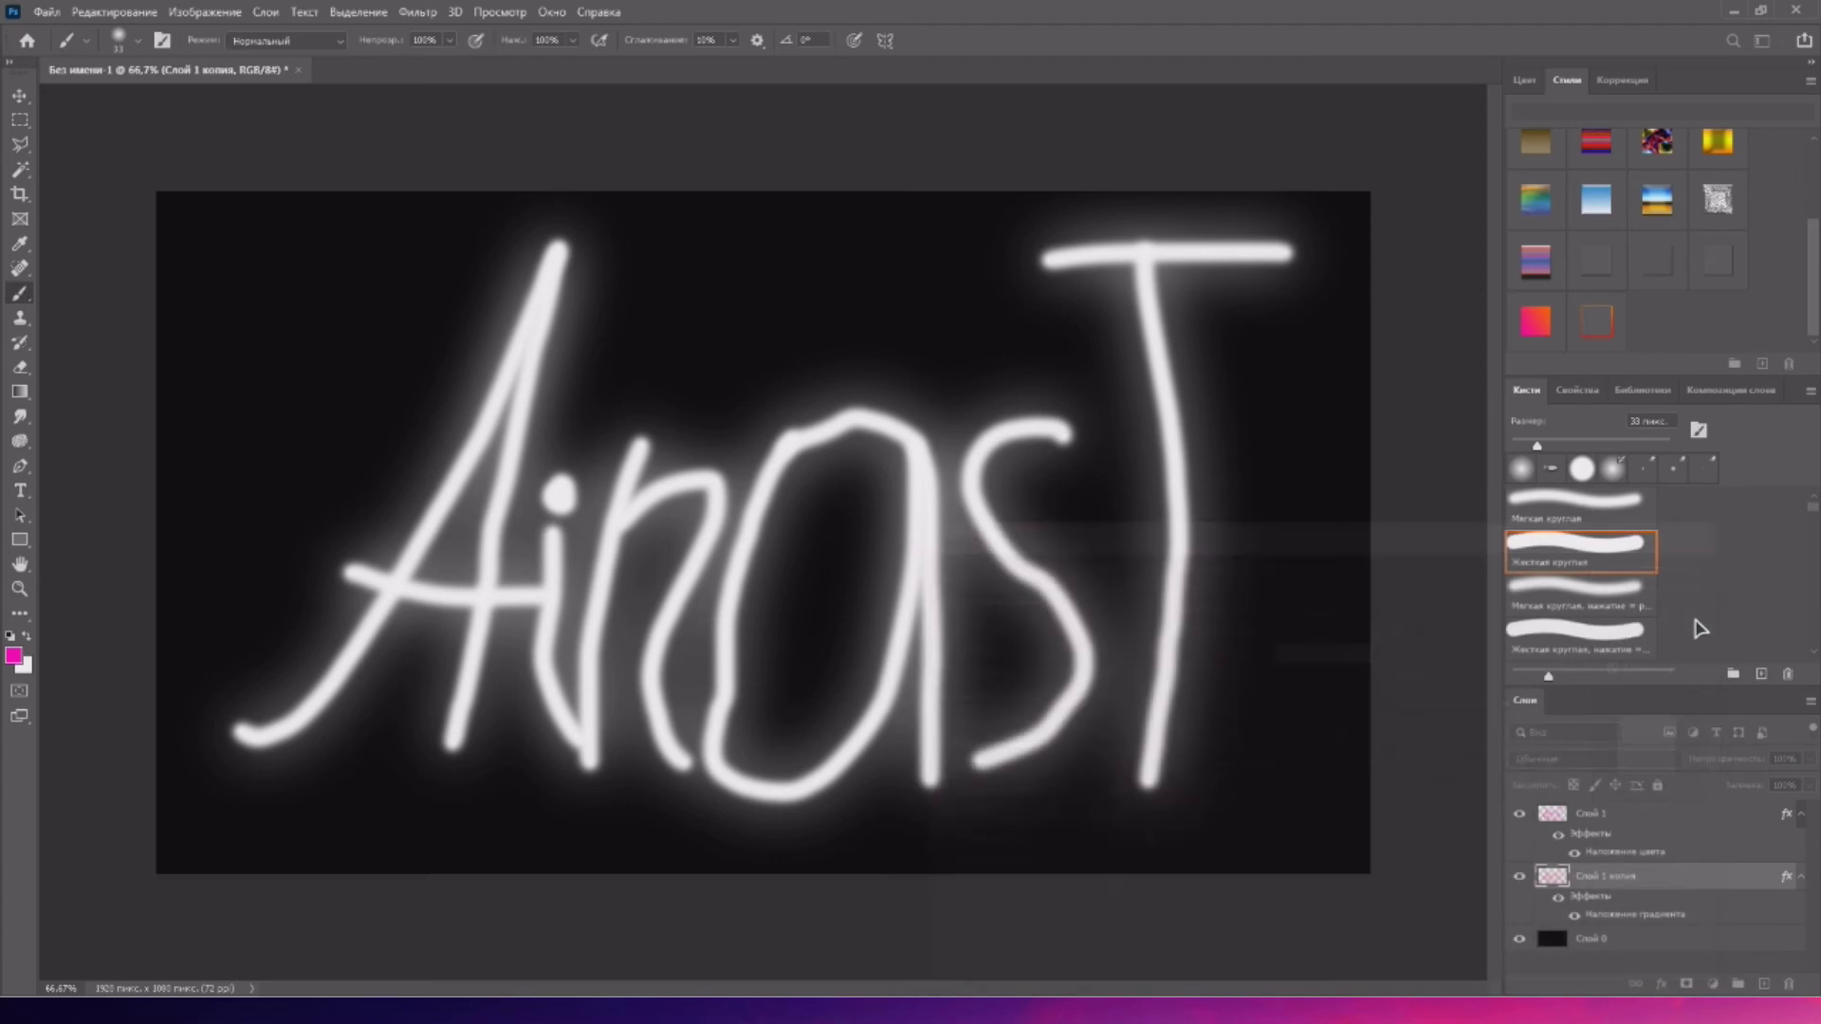
{"action": "left_click", "coordinate": [1534, 325]}
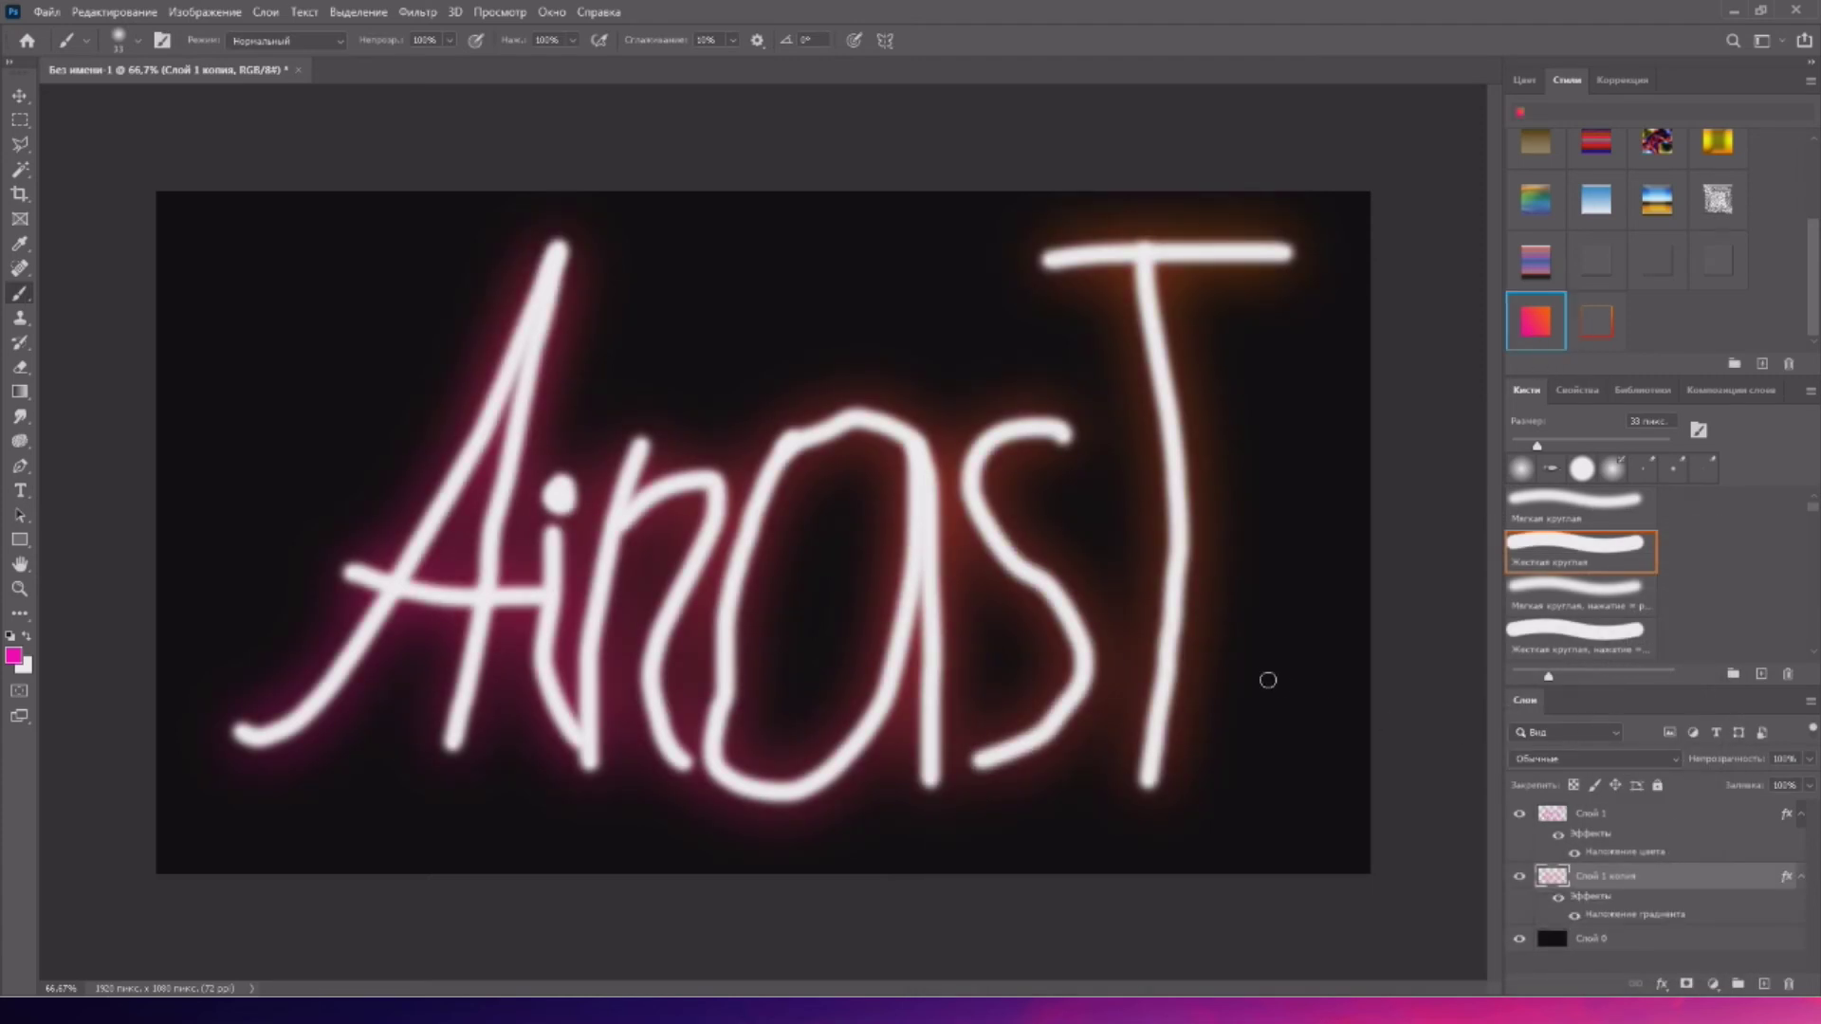
- Undo the gradient style, white colour overlay and Gaussian Blur on the two lettering layers
{"action": "left_click", "coordinate": [19, 96]}
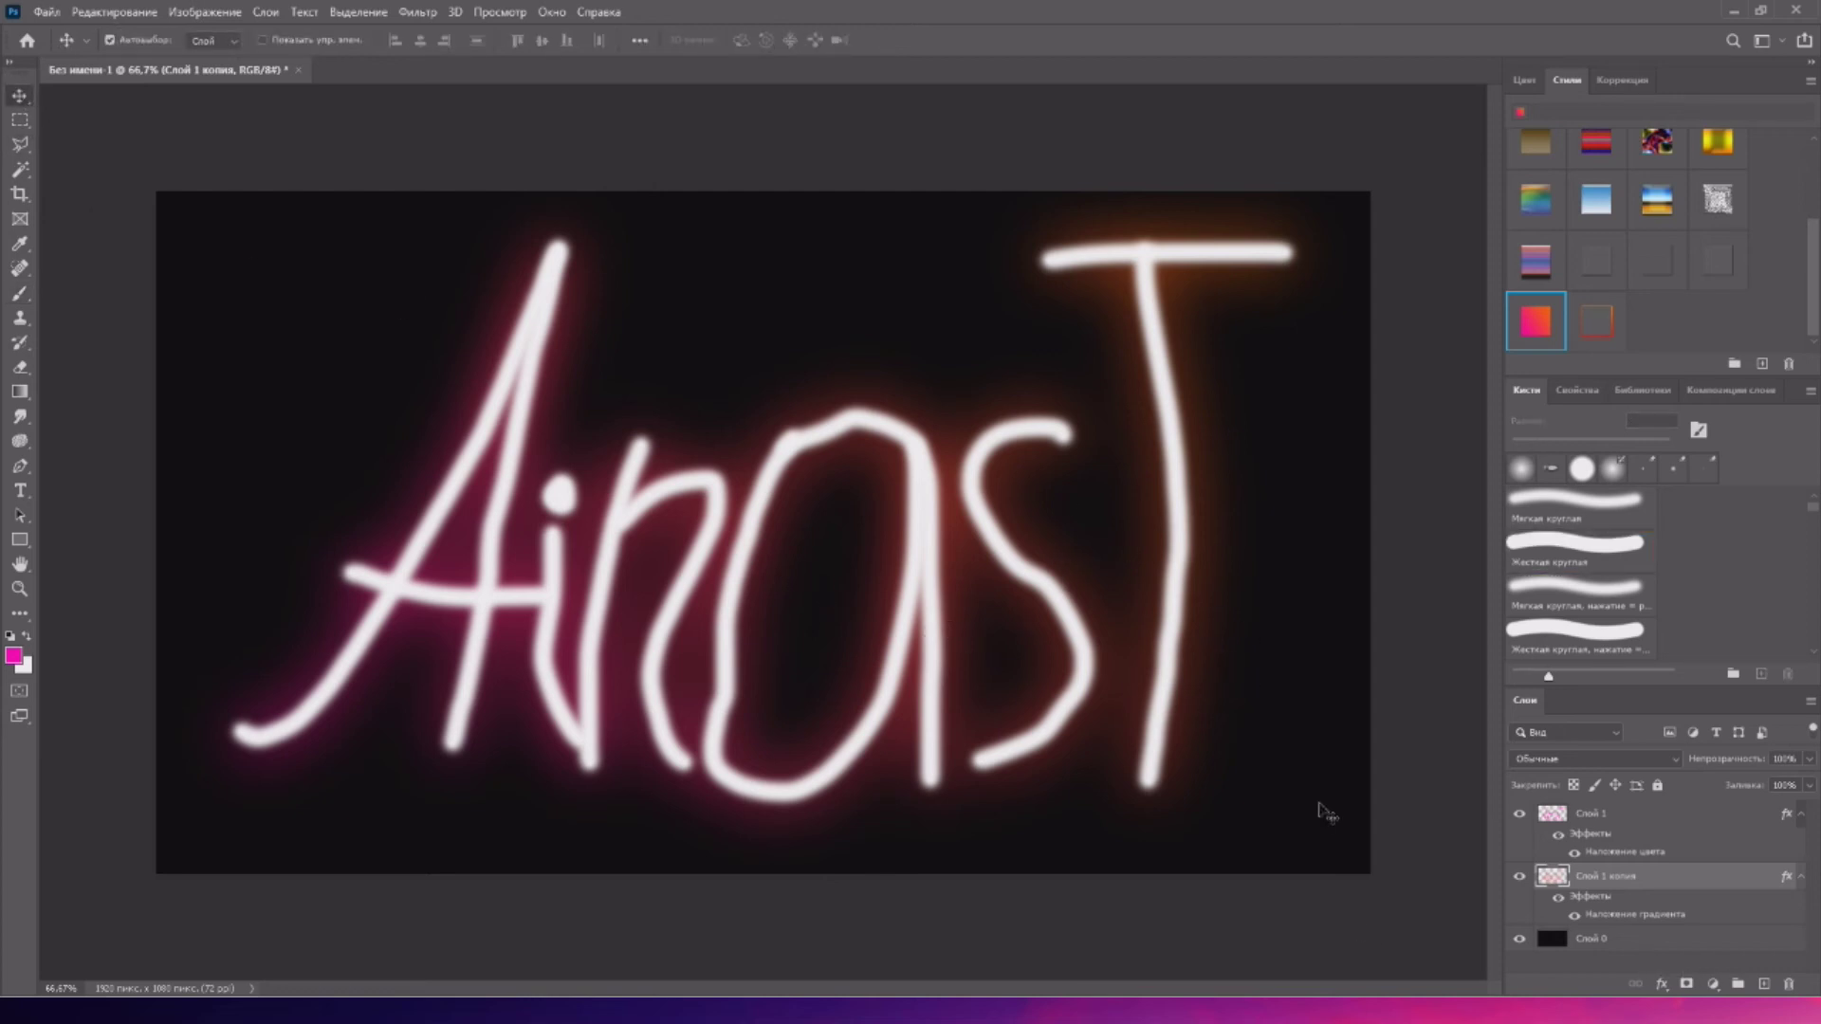
{"action": "key", "text": "ctrl+z"}
{"action": "key", "text": "ctrl+z"}
{"action": "key", "text": "ctrl+z"}
{"action": "key", "text": "ctrl+z"}
{"action": "key", "text": "ctrl+z"}
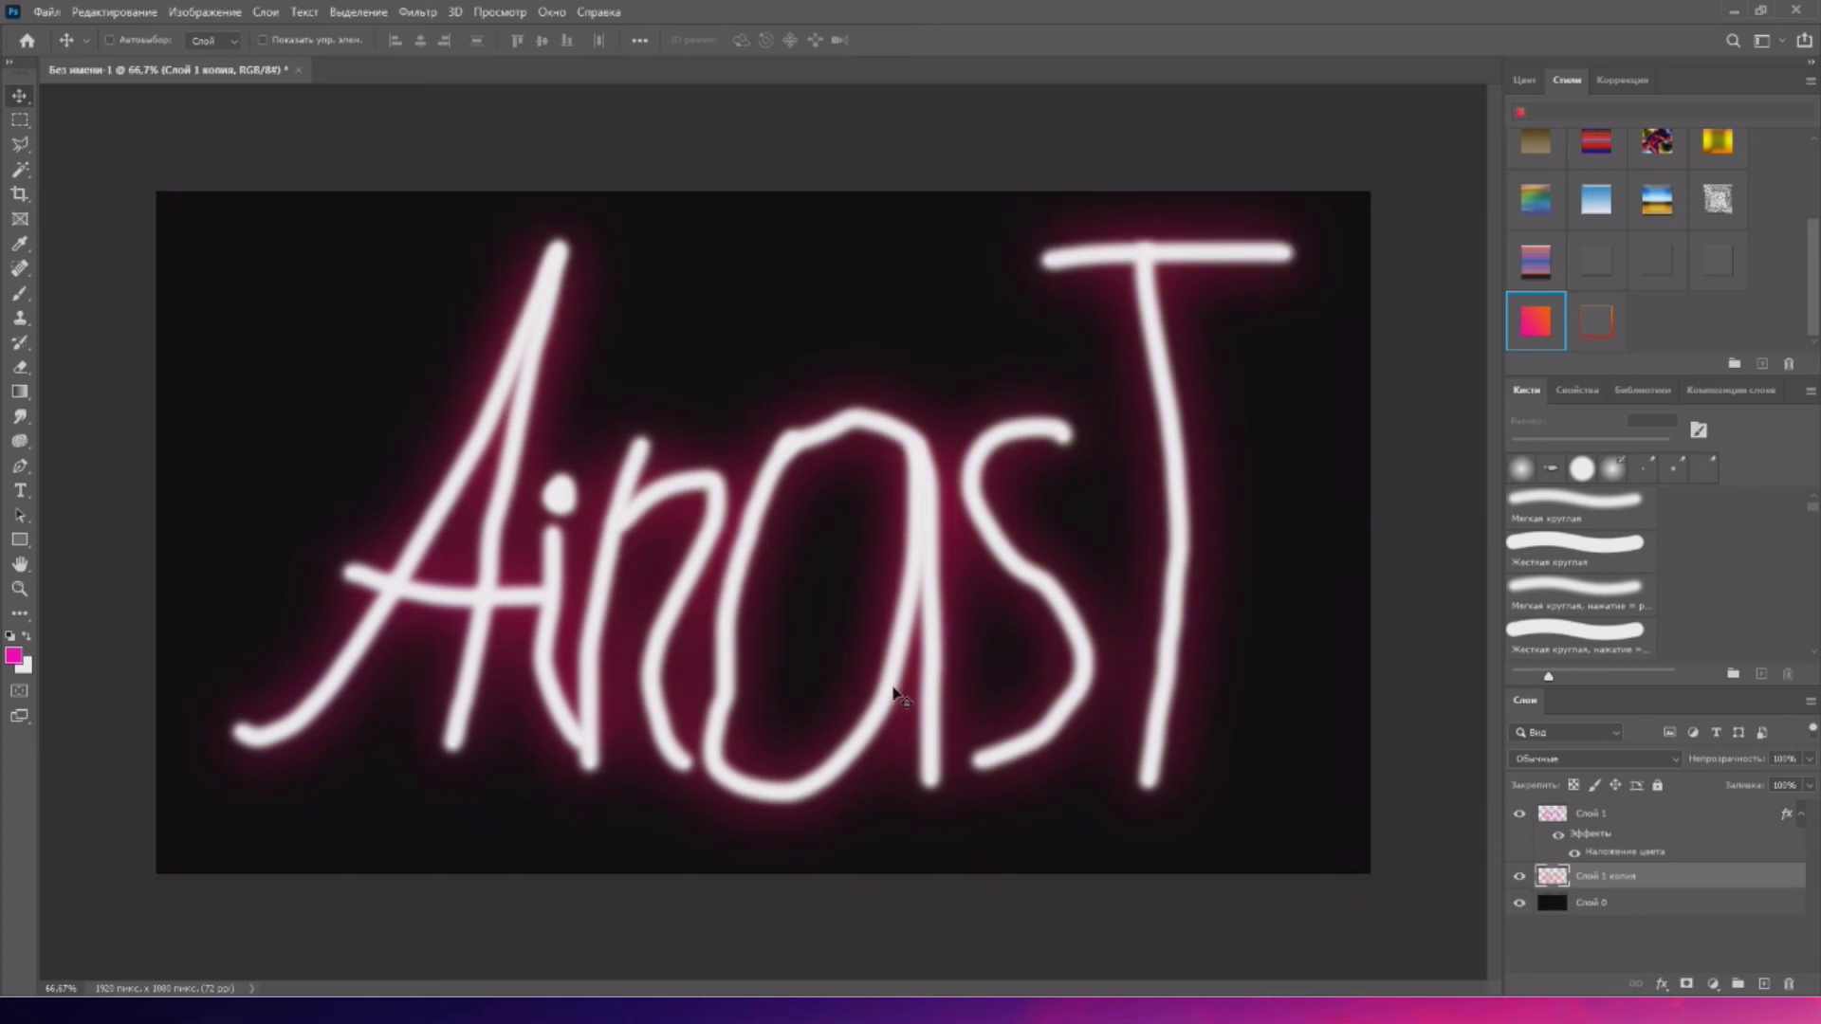
{"action": "key", "text": "ctrl+z"}
{"action": "key", "text": "ctrl+z"}
{"action": "key", "text": "ctrl+z"}
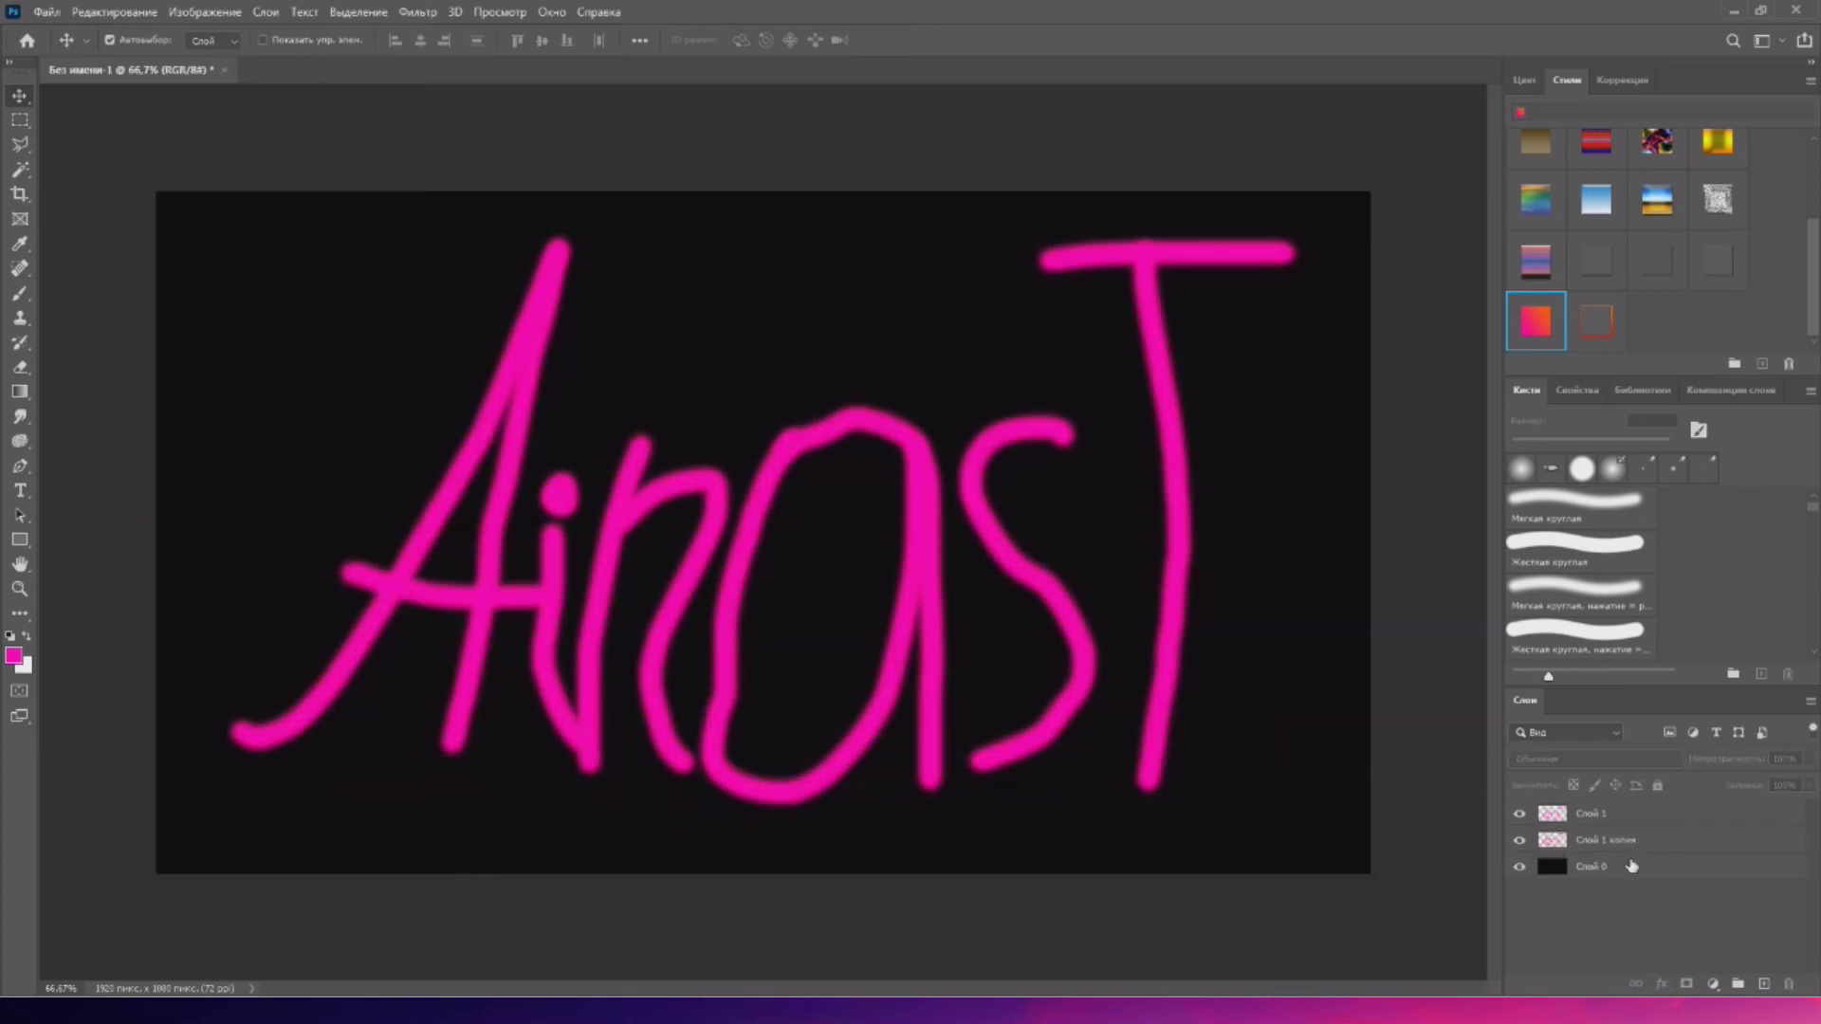
{"action": "key", "text": "ctrl+z"}
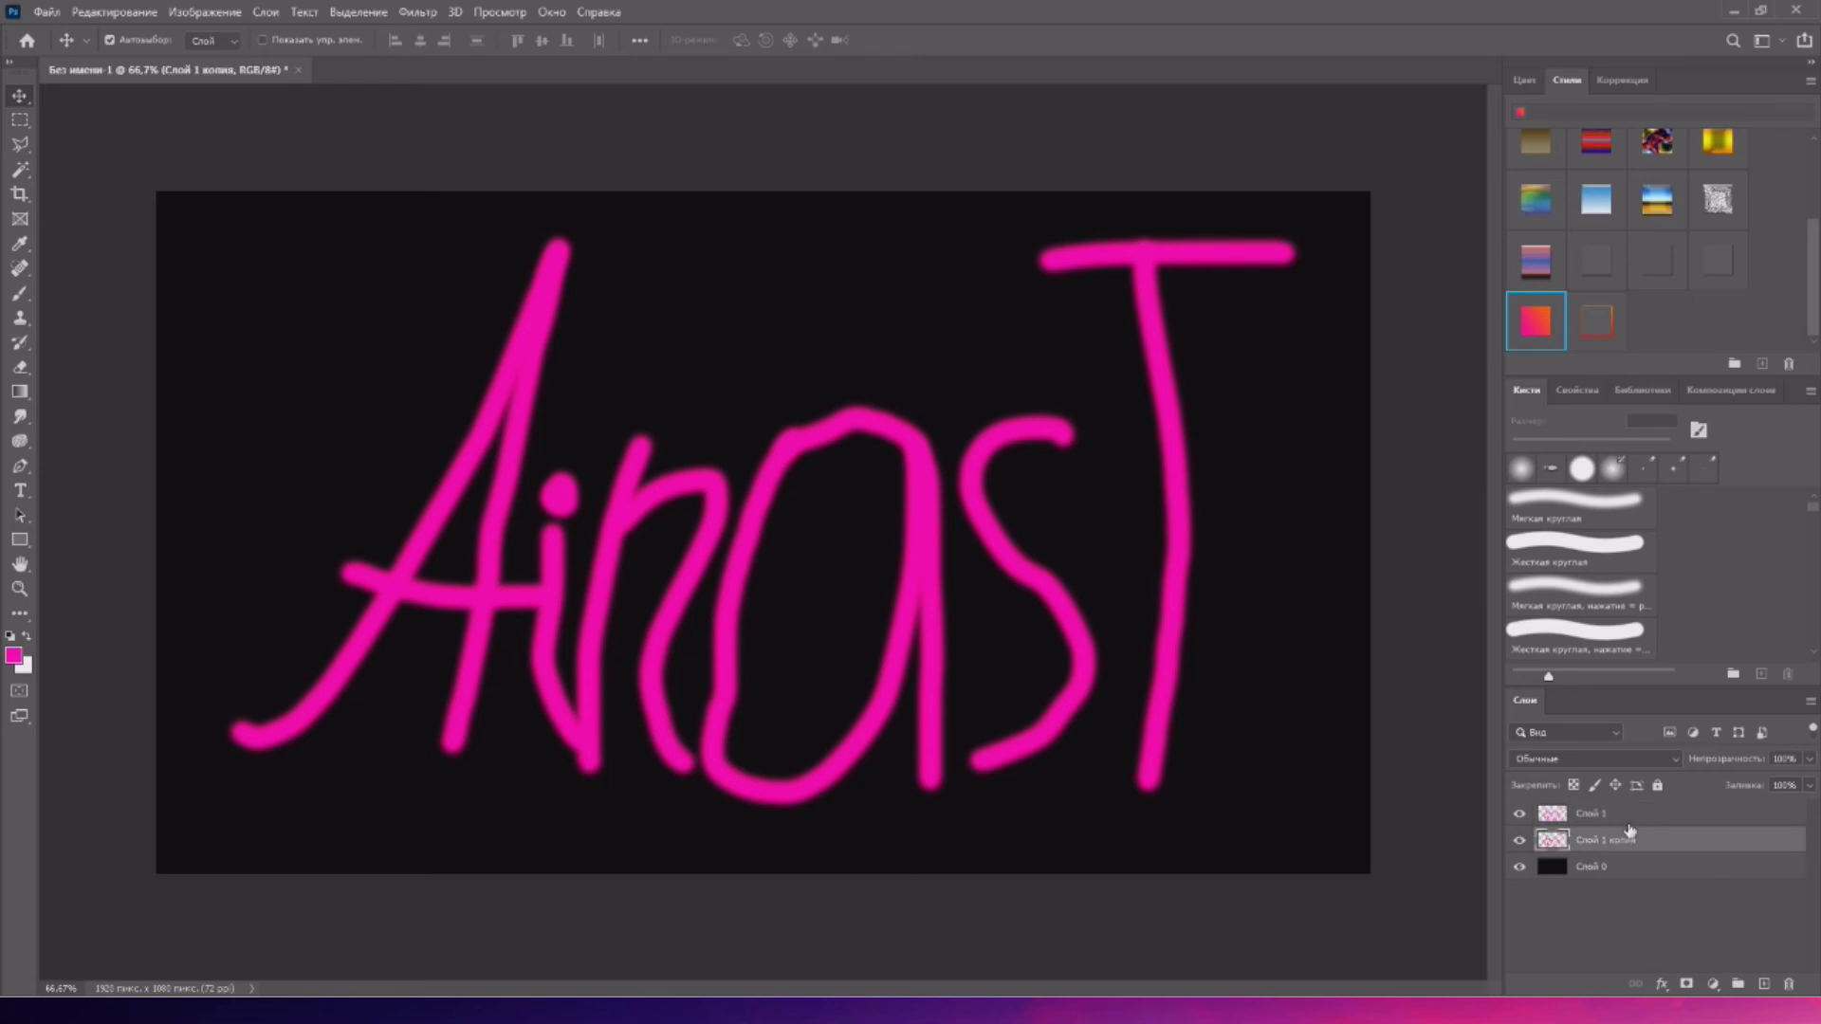
- Delete both lettering layers, Слой 1 and Слой 1 копия, leaving only the black background layer
{"action": "left_click", "coordinate": [1628, 821], "text": "shift"}
{"action": "key", "text": "Delete"}
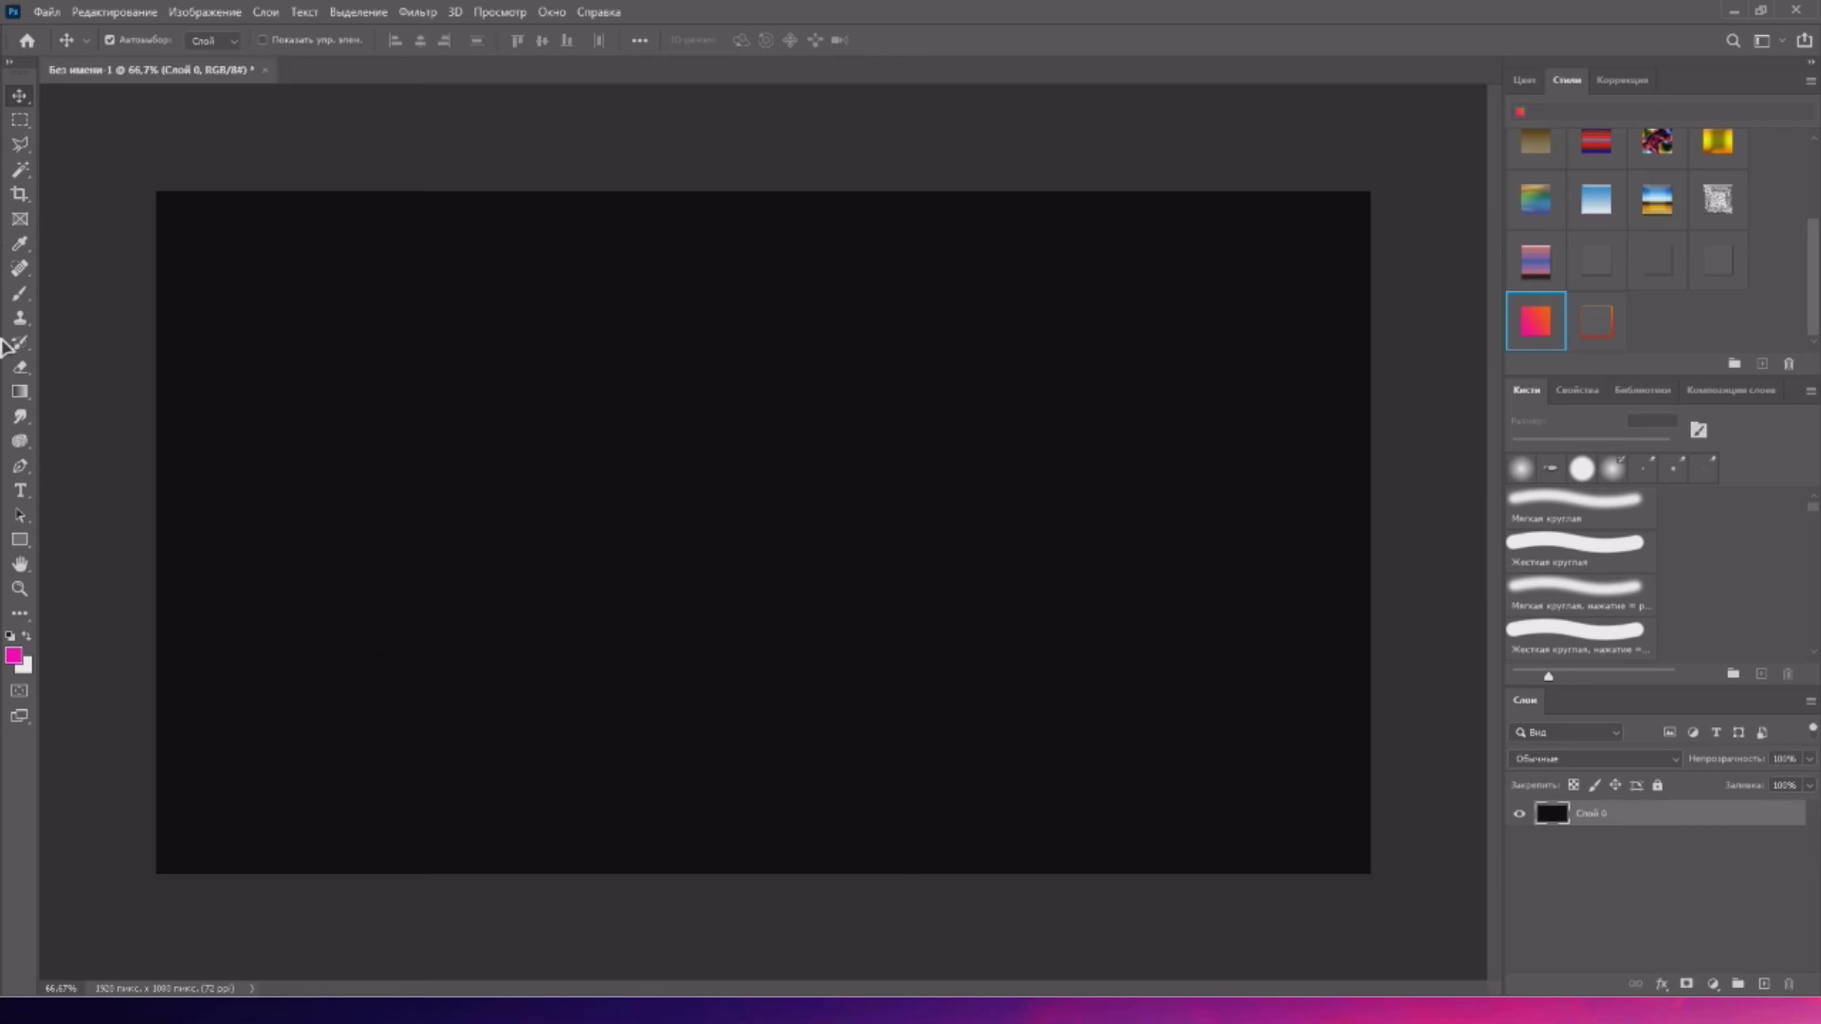
- Activate the Horizontal Type tool and choose Impact as the font
{"action": "right_click", "coordinate": [33, 490]}
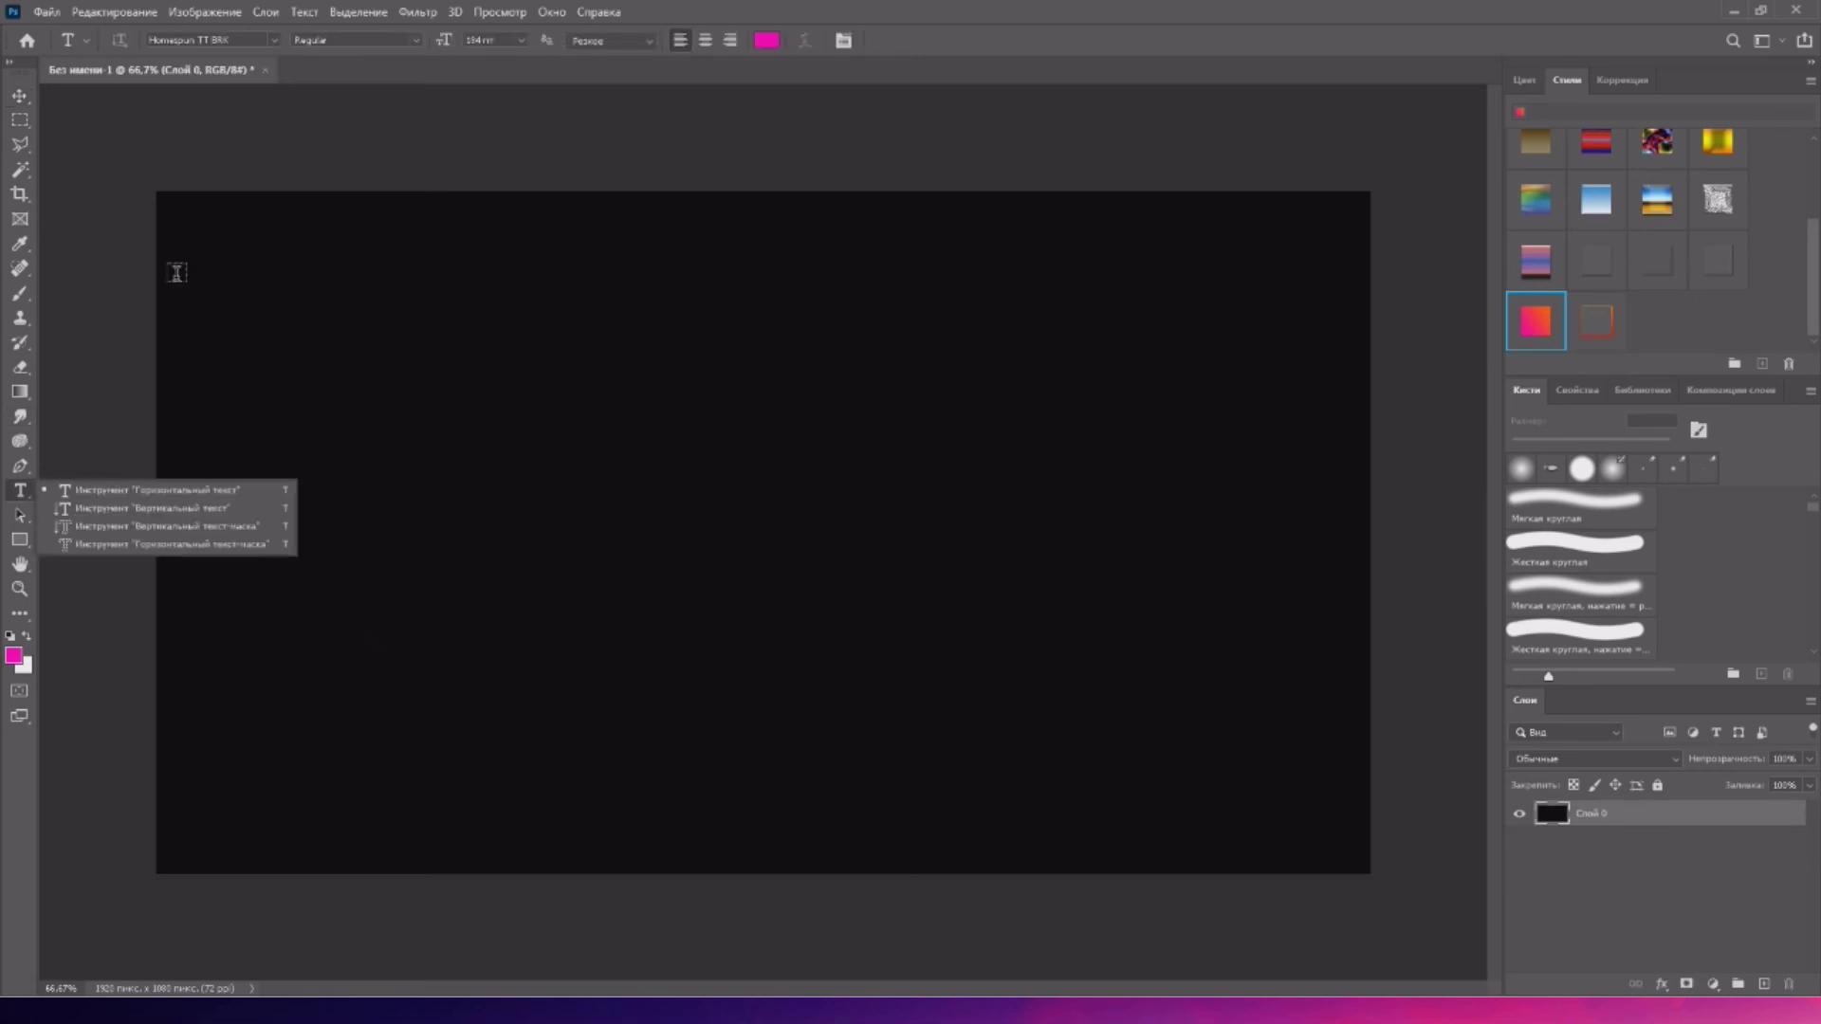
{"action": "left_click", "coordinate": [281, 41]}
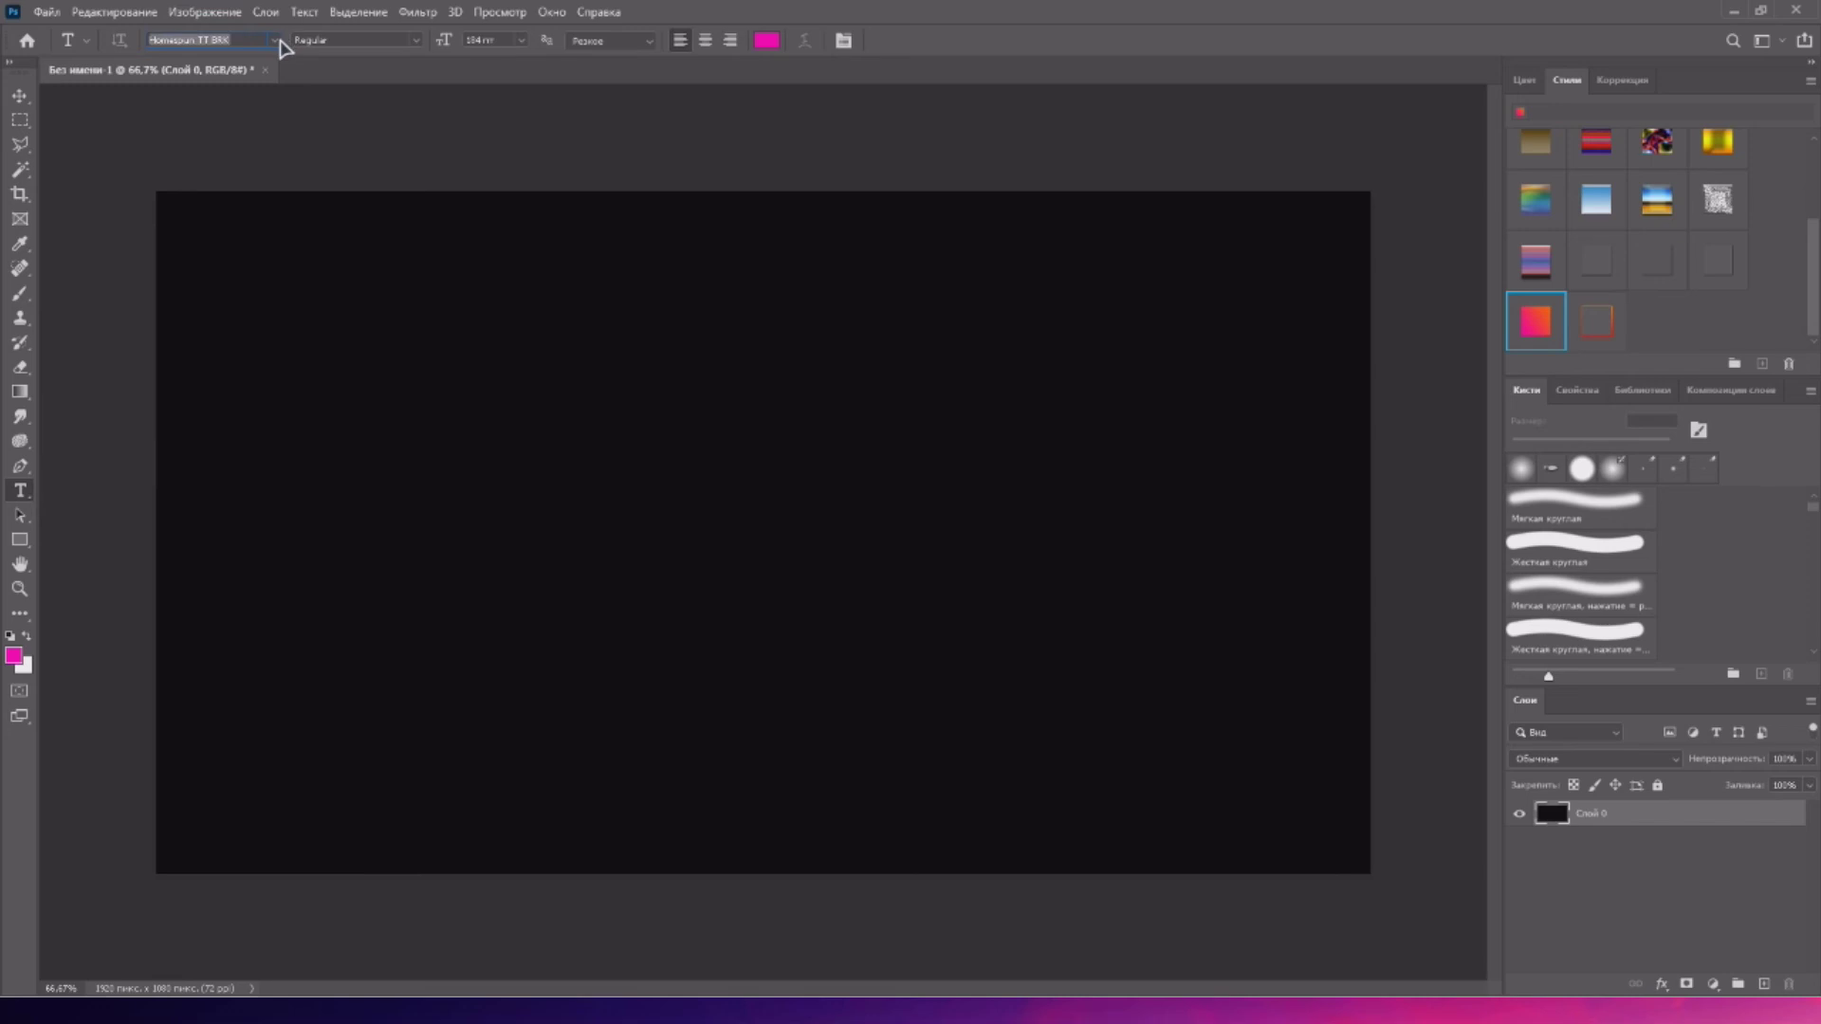
{"action": "key", "text": "Escape"}
{"action": "left_click", "coordinate": [275, 41]}
{"action": "left_click_drag", "start_coordinate": [554, 101], "coordinate": [563, 513]}
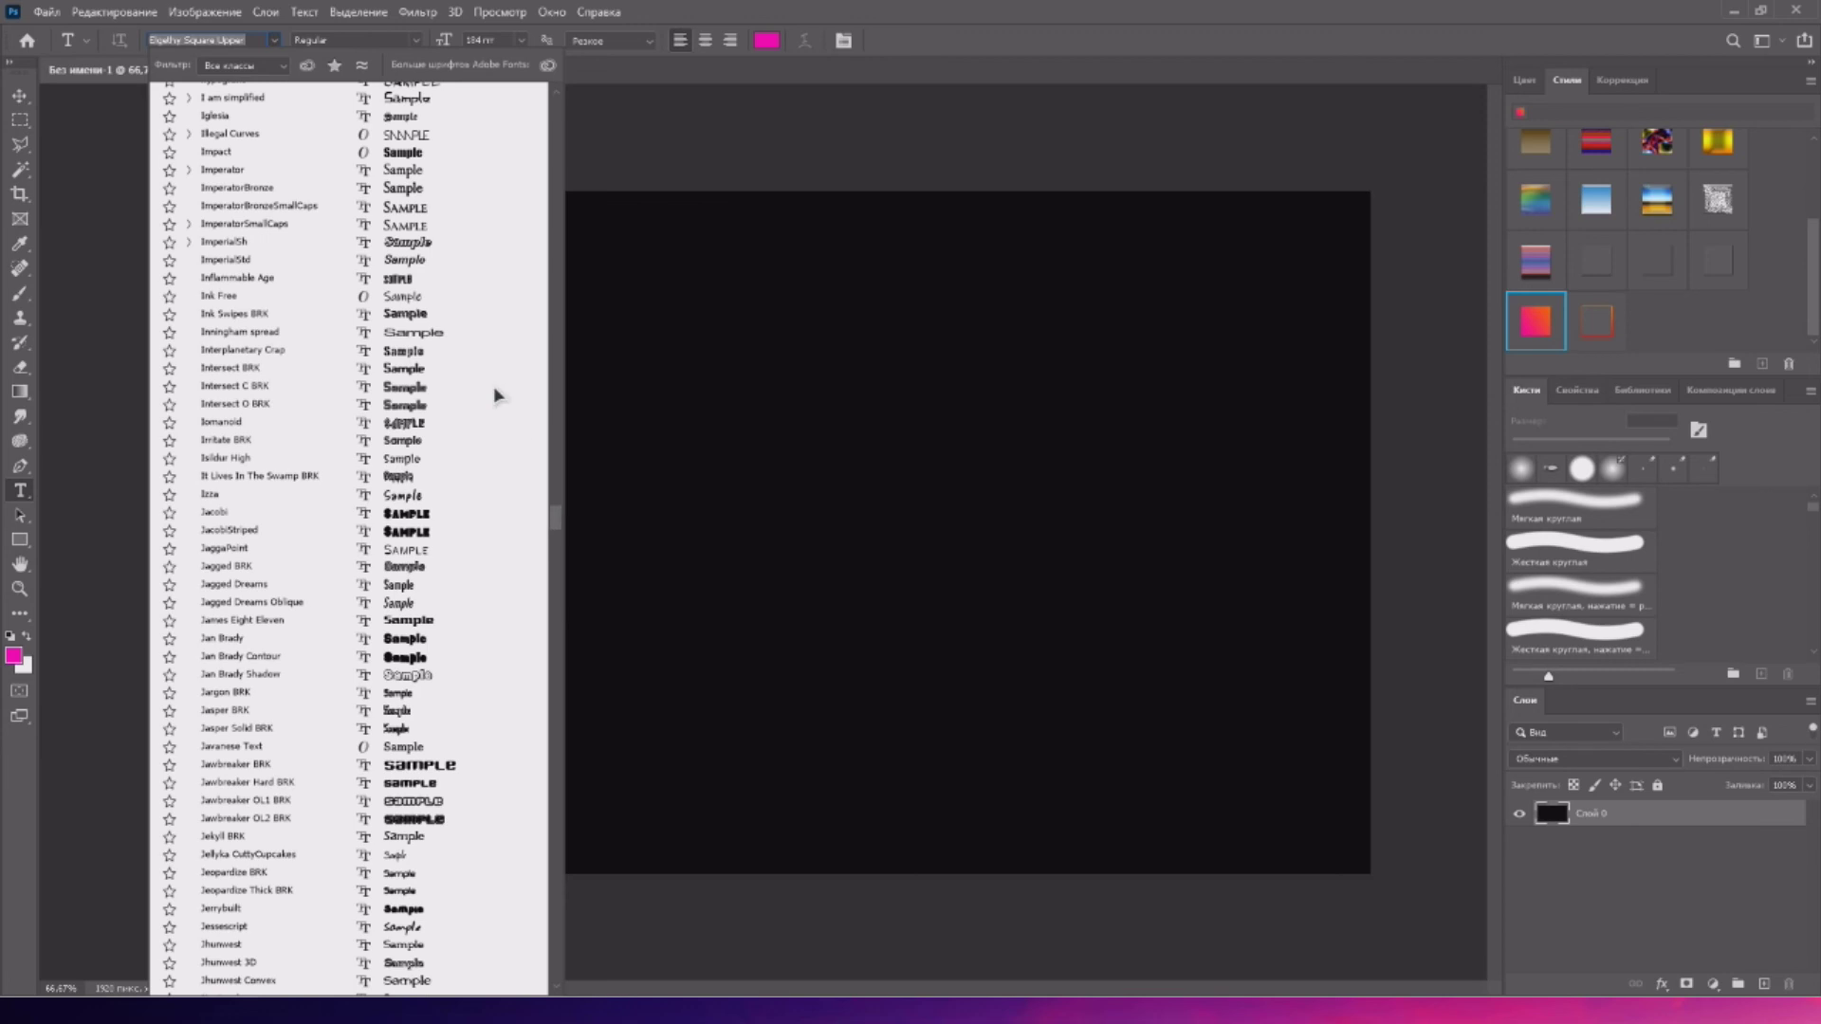
{"action": "left_click", "coordinate": [424, 157]}
- Draw a wide text frame across the middle of the black canvas and set the font size to about 549 pt
{"action": "left_click_drag", "start_coordinate": [246, 397], "coordinate": [1259, 770]}
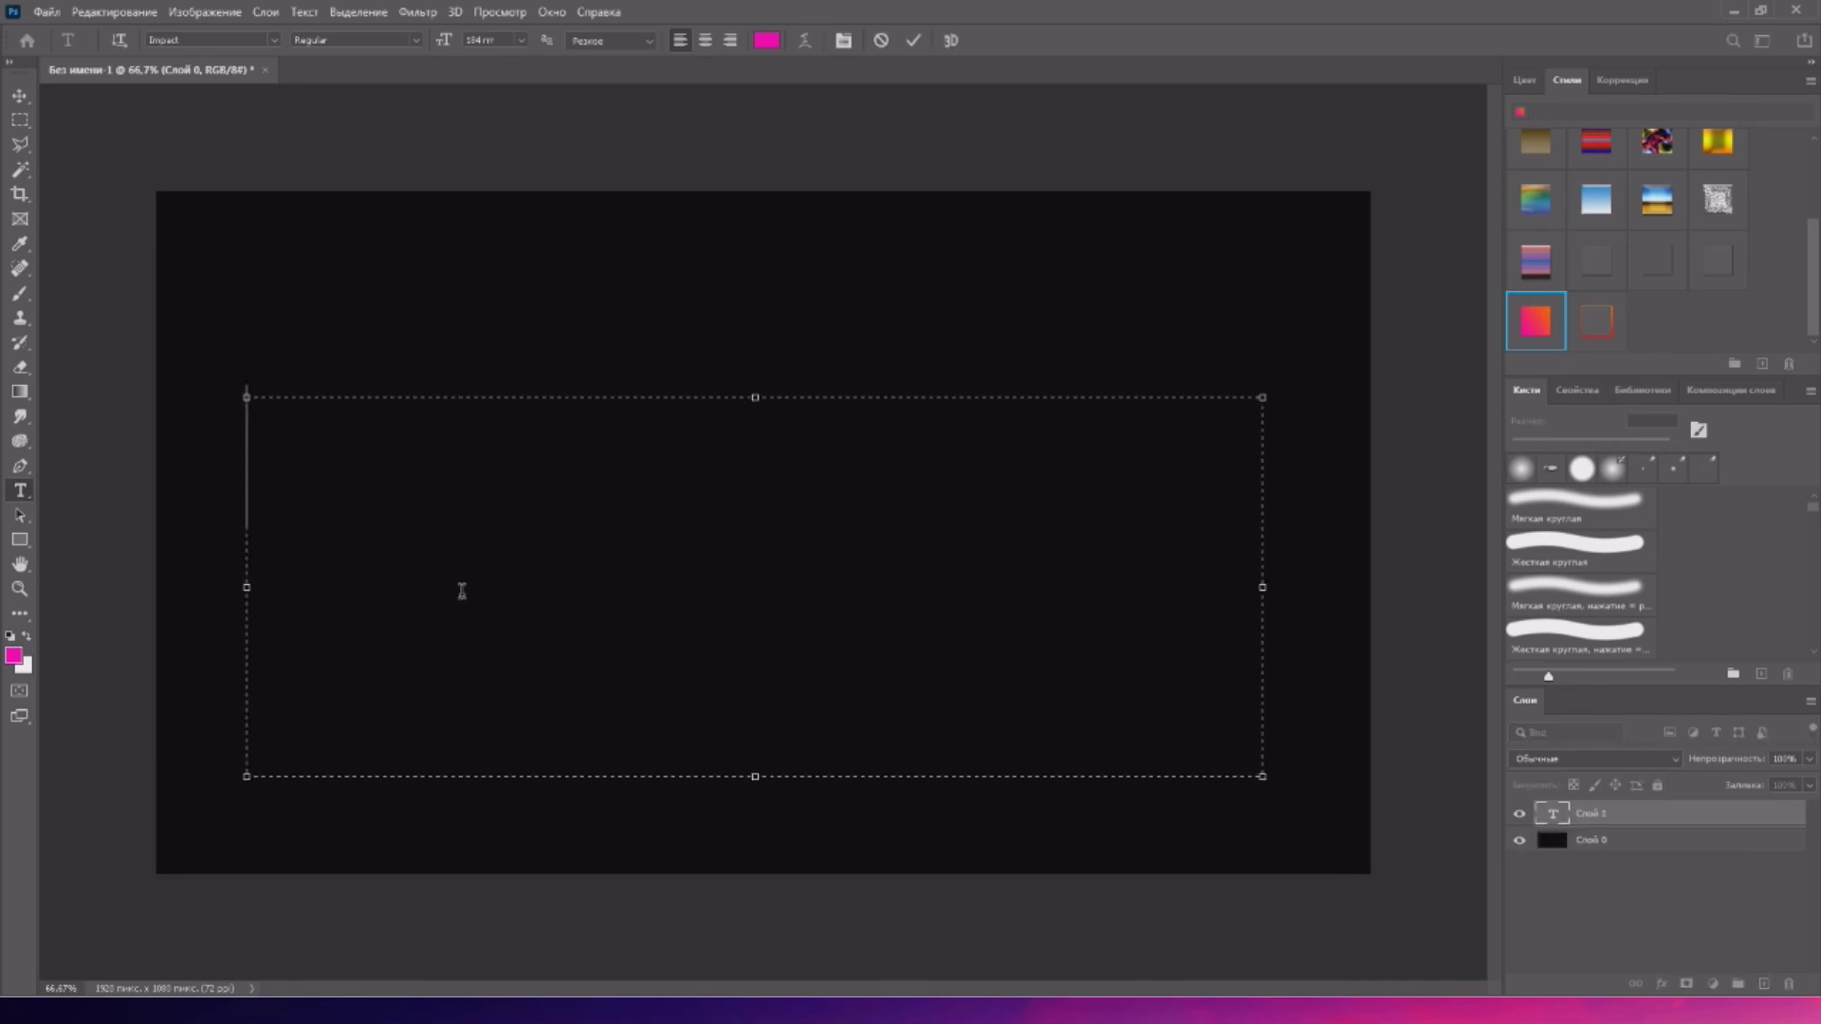
{"action": "left_click", "coordinate": [479, 41]}
{"action": "mouse_move", "coordinate": [442, 41]}
{"action": "left_mouse_down"}
{"action": "mouse_move", "coordinate": [476, 57]}
{"action": "mouse_move", "coordinate": [518, 44]}
{"action": "mouse_move", "coordinate": [471, 42]}
{"action": "left_mouse_up"}
{"action": "left_click_drag", "start_coordinate": [480, 44], "coordinate": [473, 45]}
{"action": "left_click_drag", "start_coordinate": [451, 42], "coordinate": [461, 44]}
- Enter the text "AinasT" in the frame and move it to the centre of the canvas
{"action": "type", "text": "Ф"}
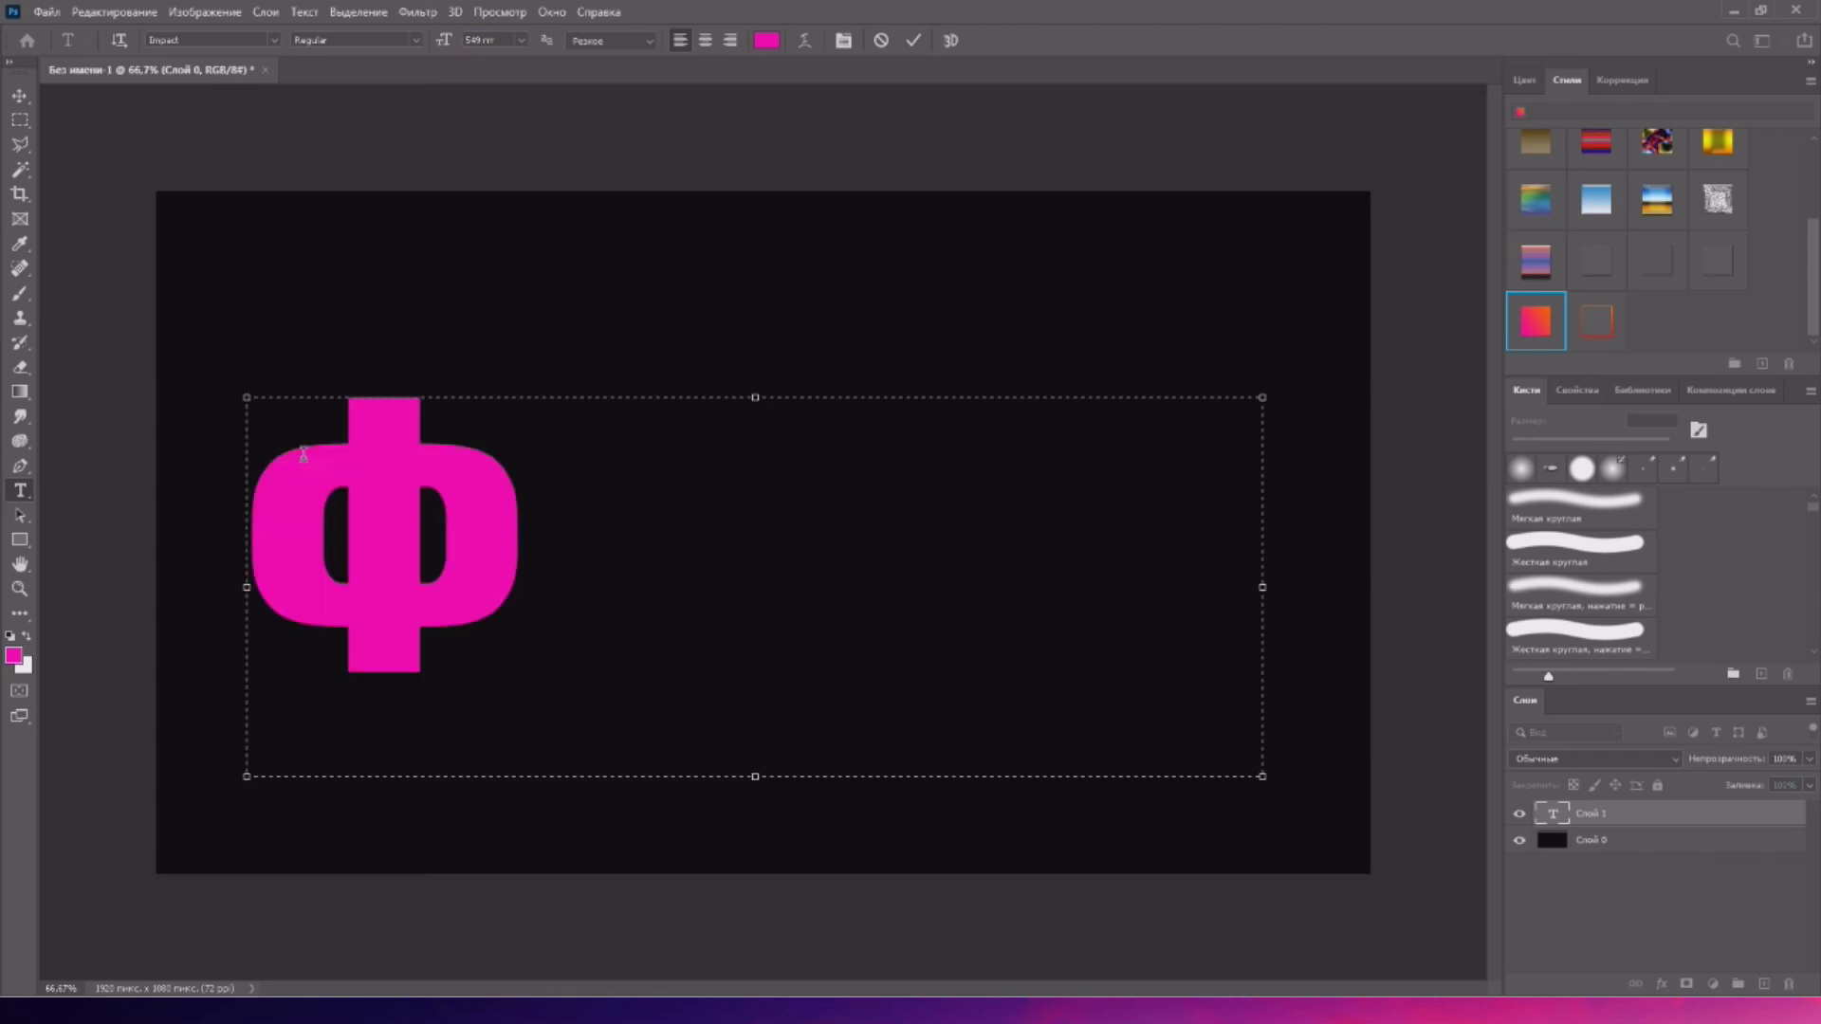
{"action": "key", "text": "BackSpace"}
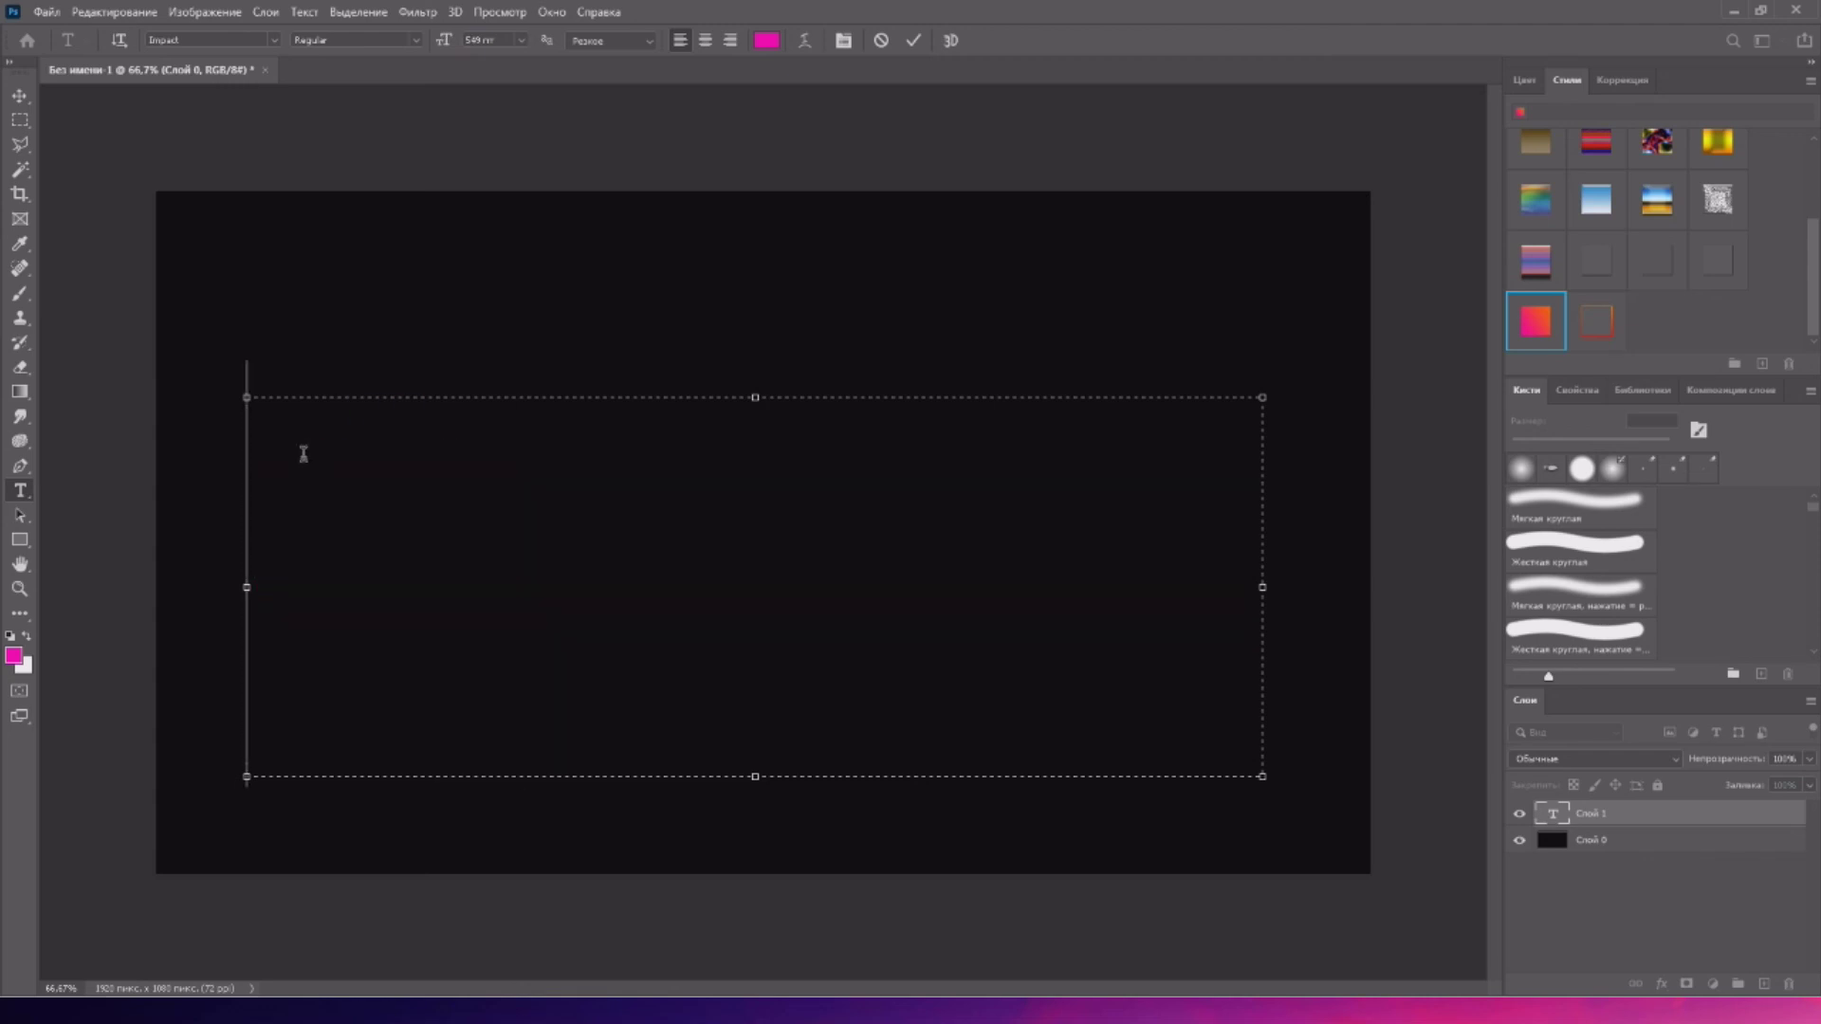
{"action": "type", "text": "Ai"}
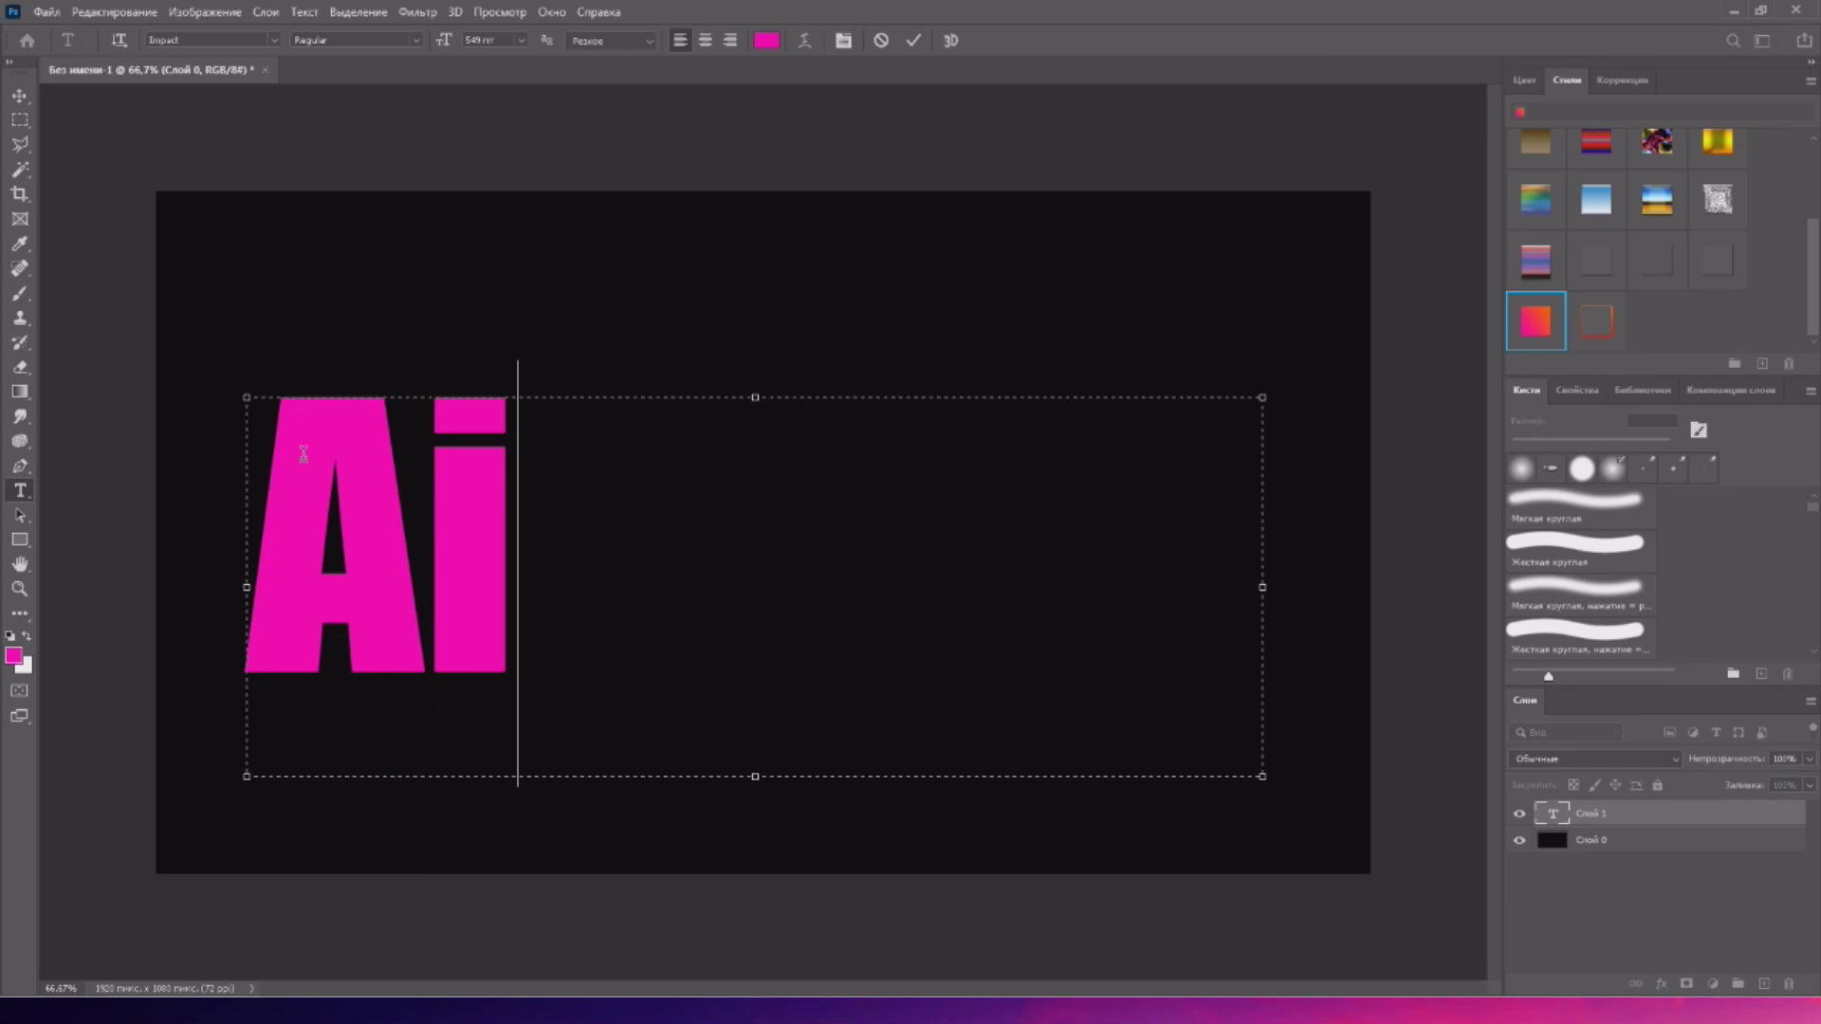
{"action": "type", "text": "na"}
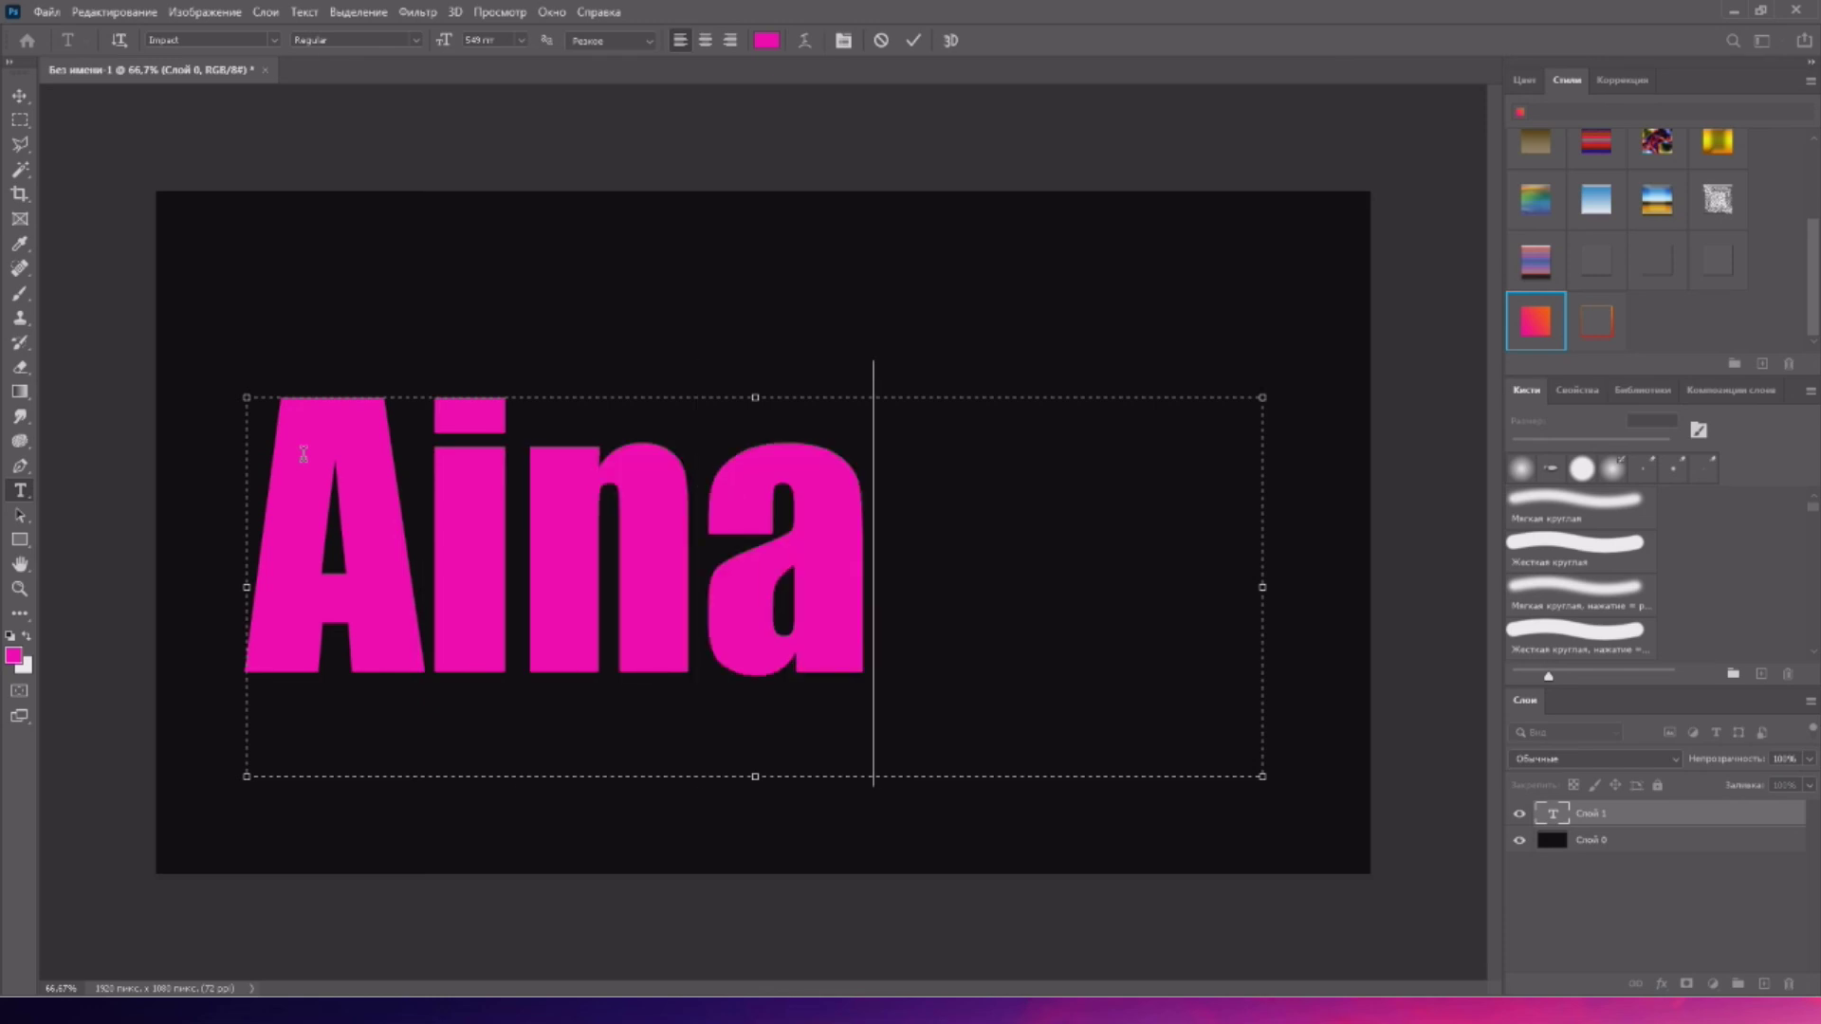
{"action": "type", "text": "sT"}
{"action": "left_click", "coordinate": [19, 96]}
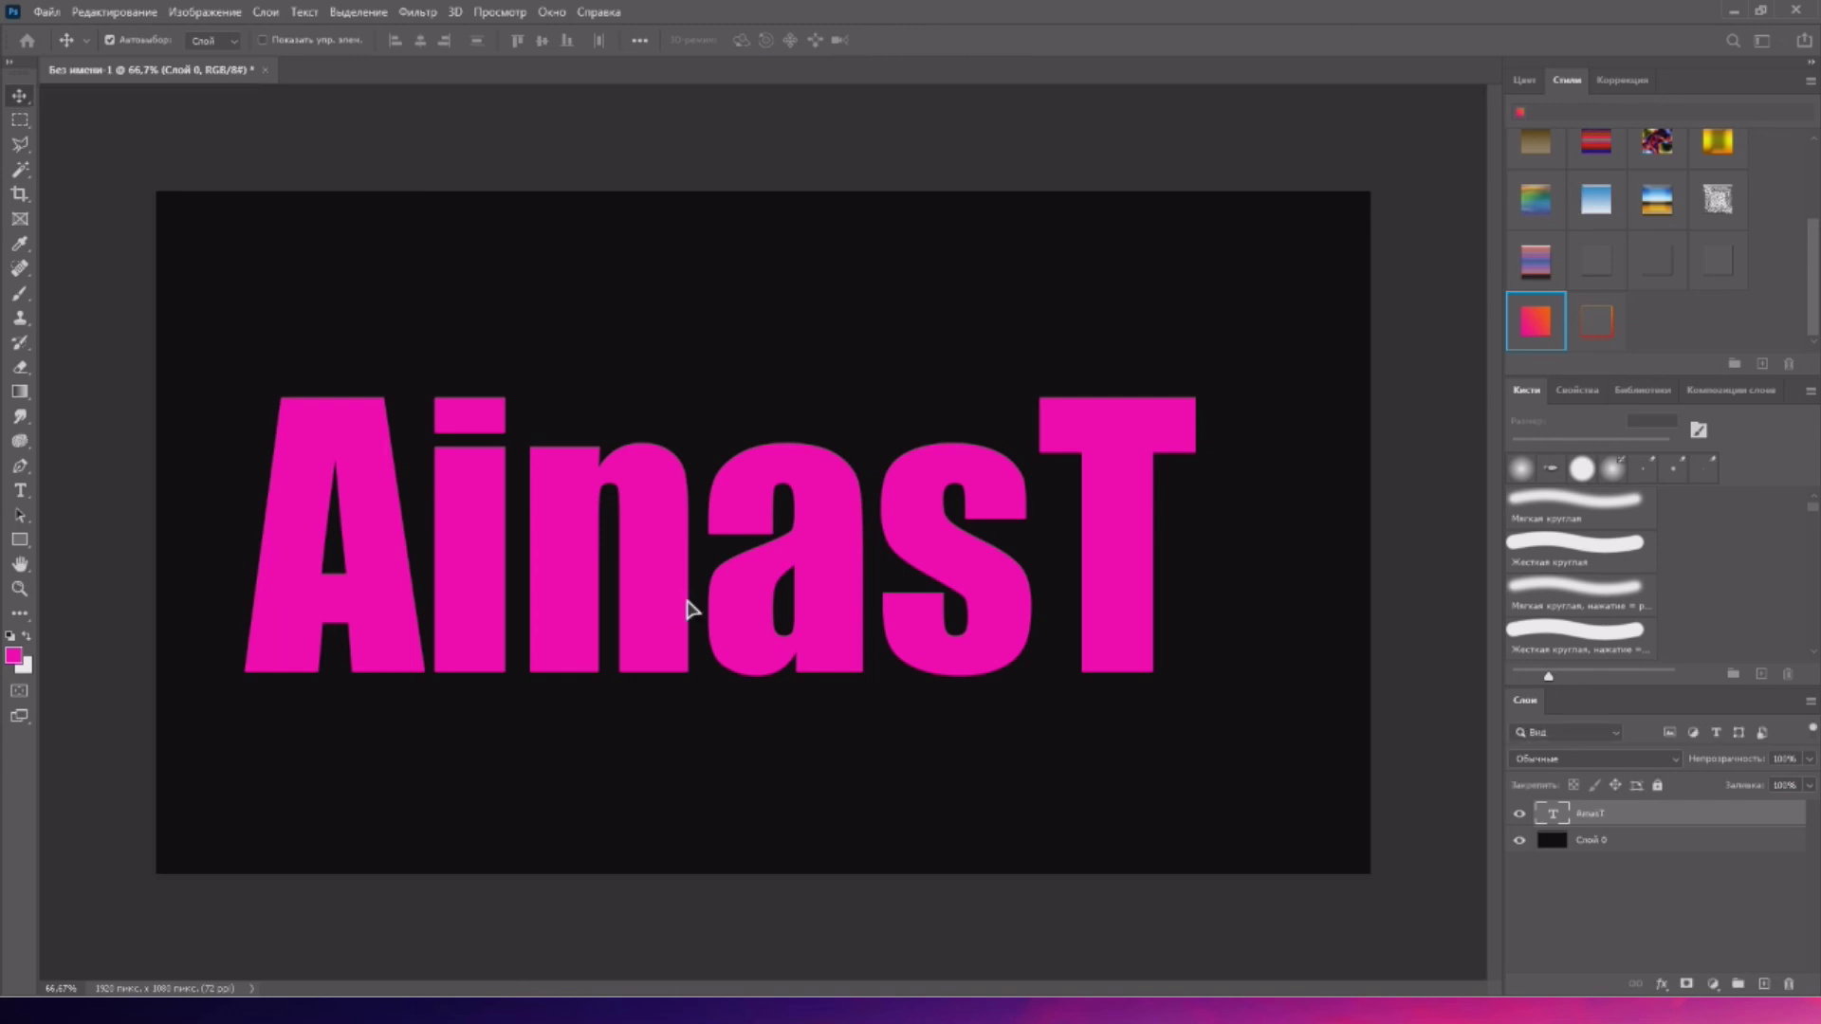
{"action": "left_click_drag", "start_coordinate": [745, 593], "coordinate": [812, 583]}
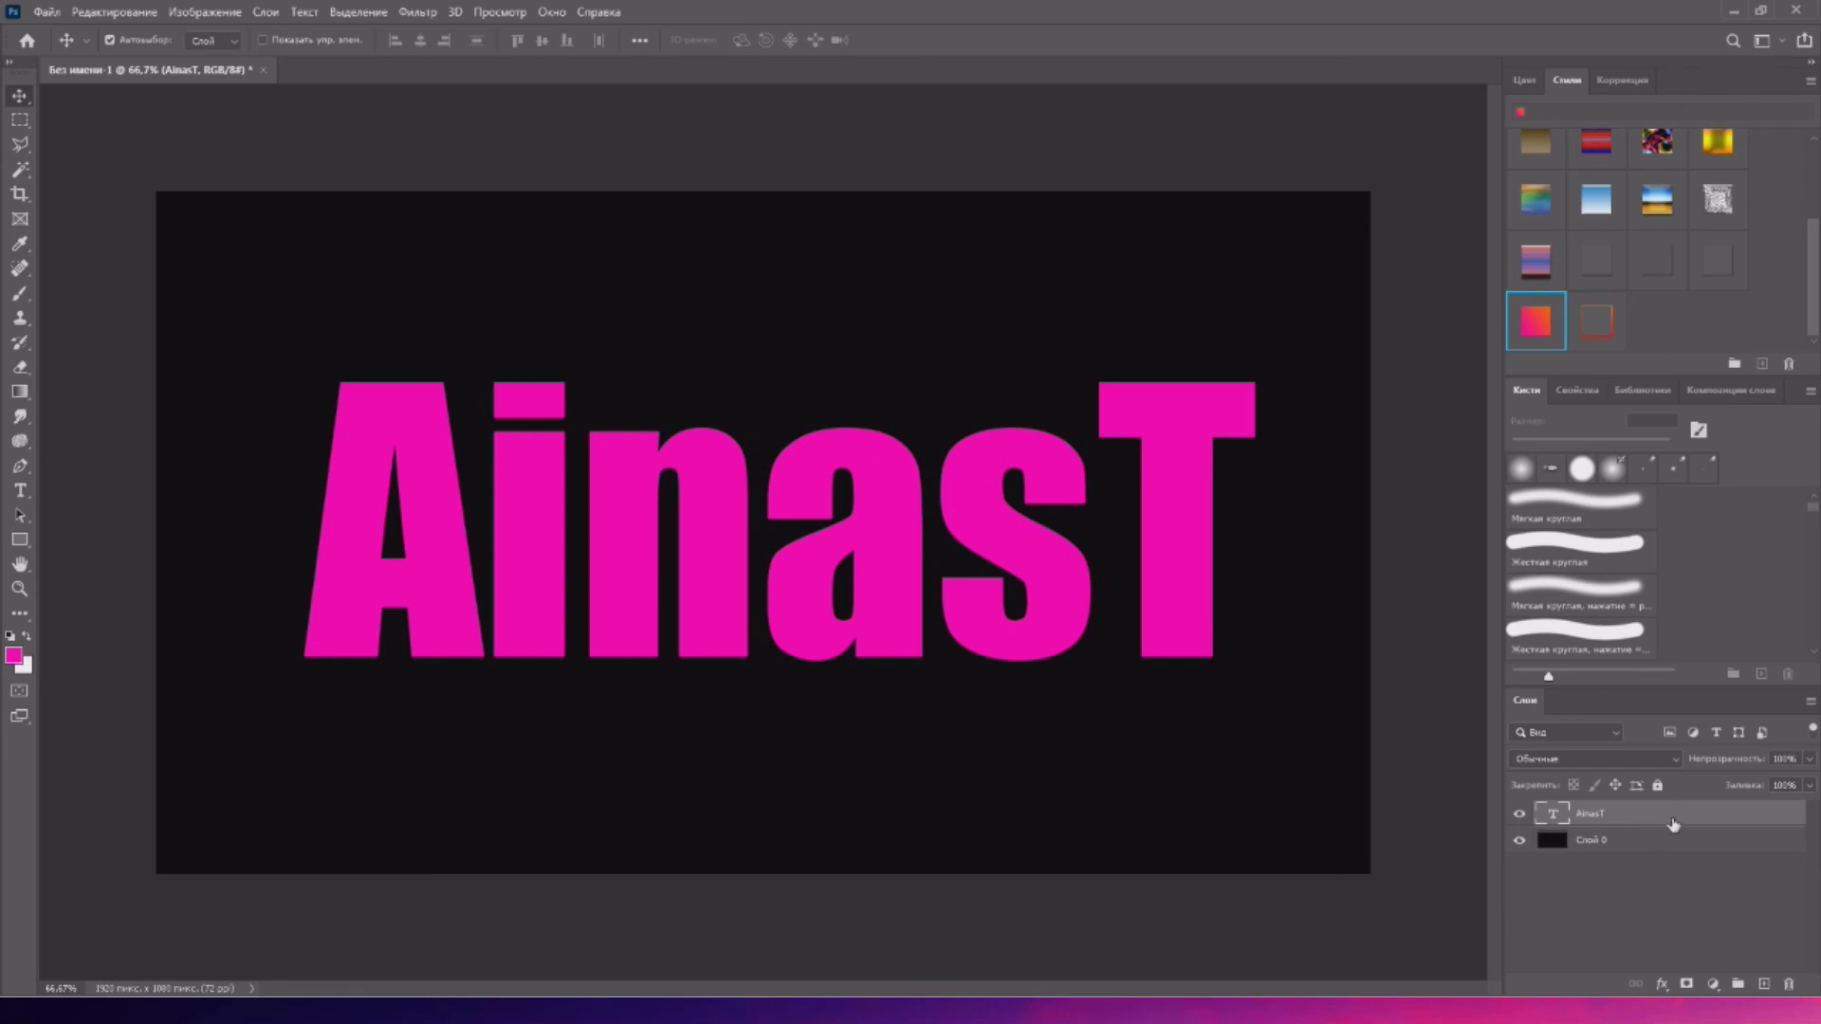
- Duplicate the AinasT text layer, then rasterize the original and apply the saved pink-to-orange gradient style to it
{"action": "key", "text": "ctrl+j"}
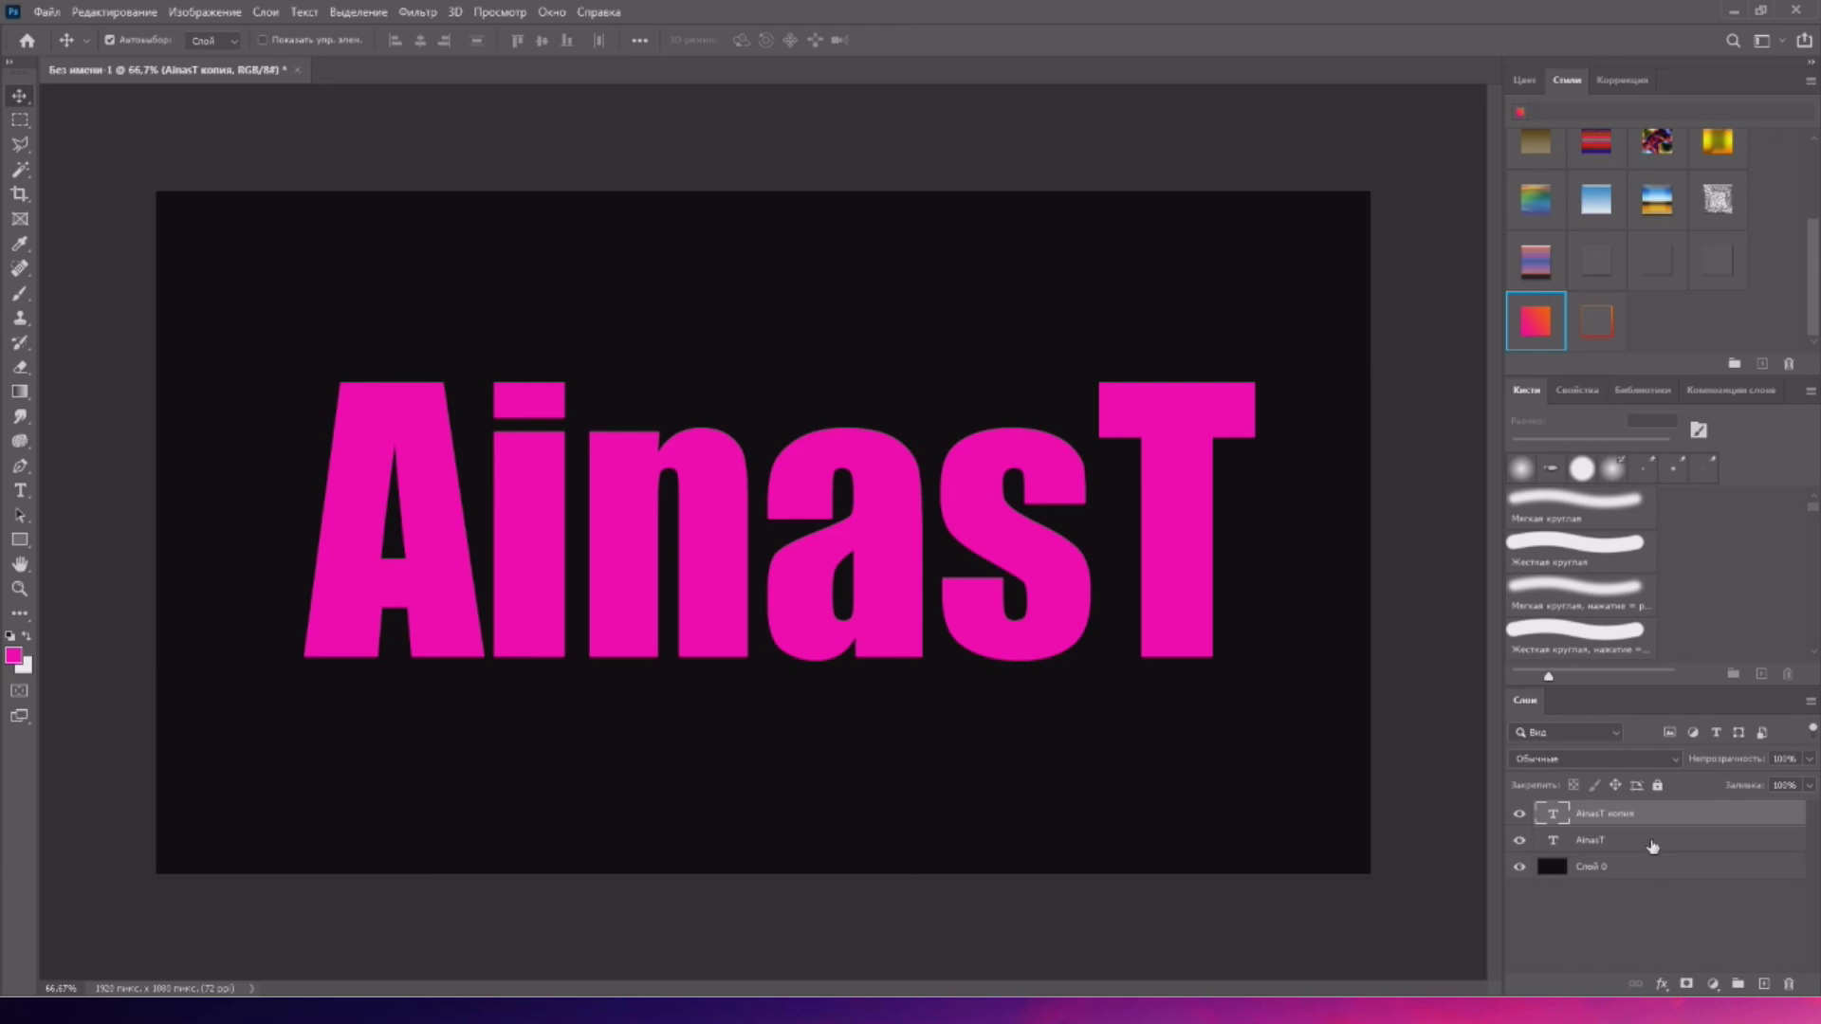
{"action": "left_click", "coordinate": [1677, 840]}
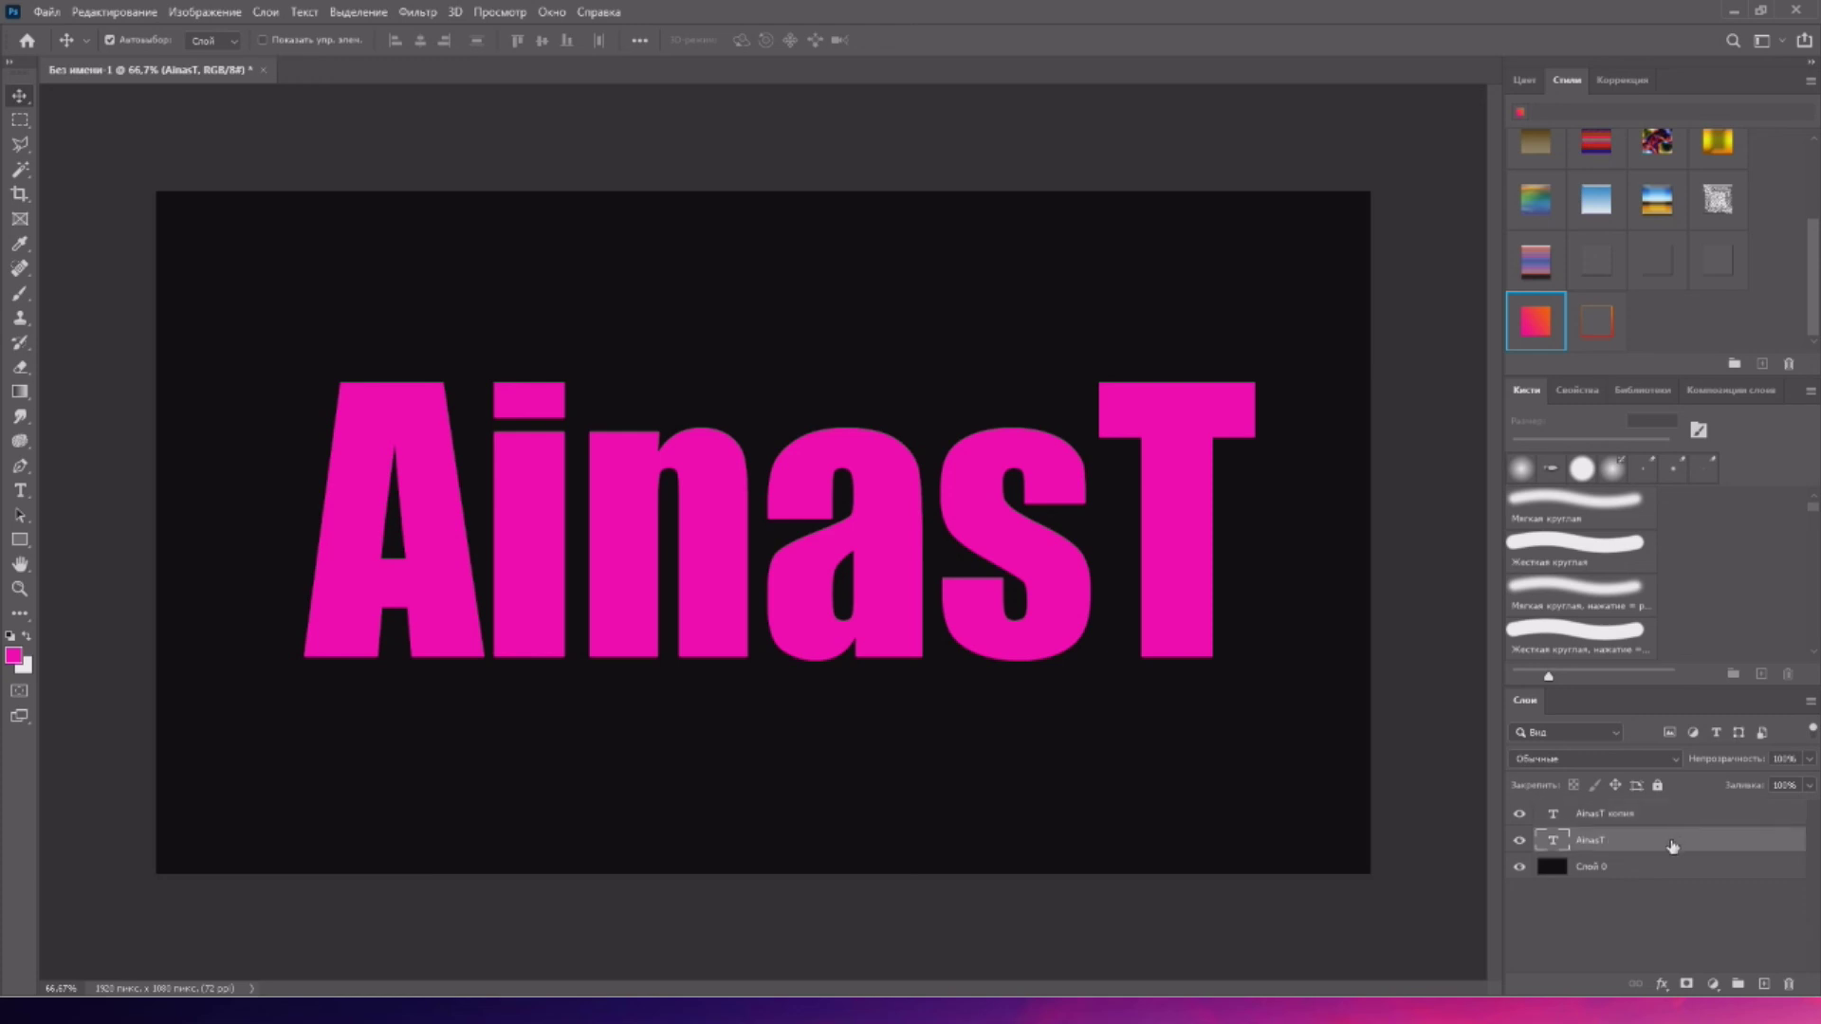
{"action": "right_click", "coordinate": [1672, 844]}
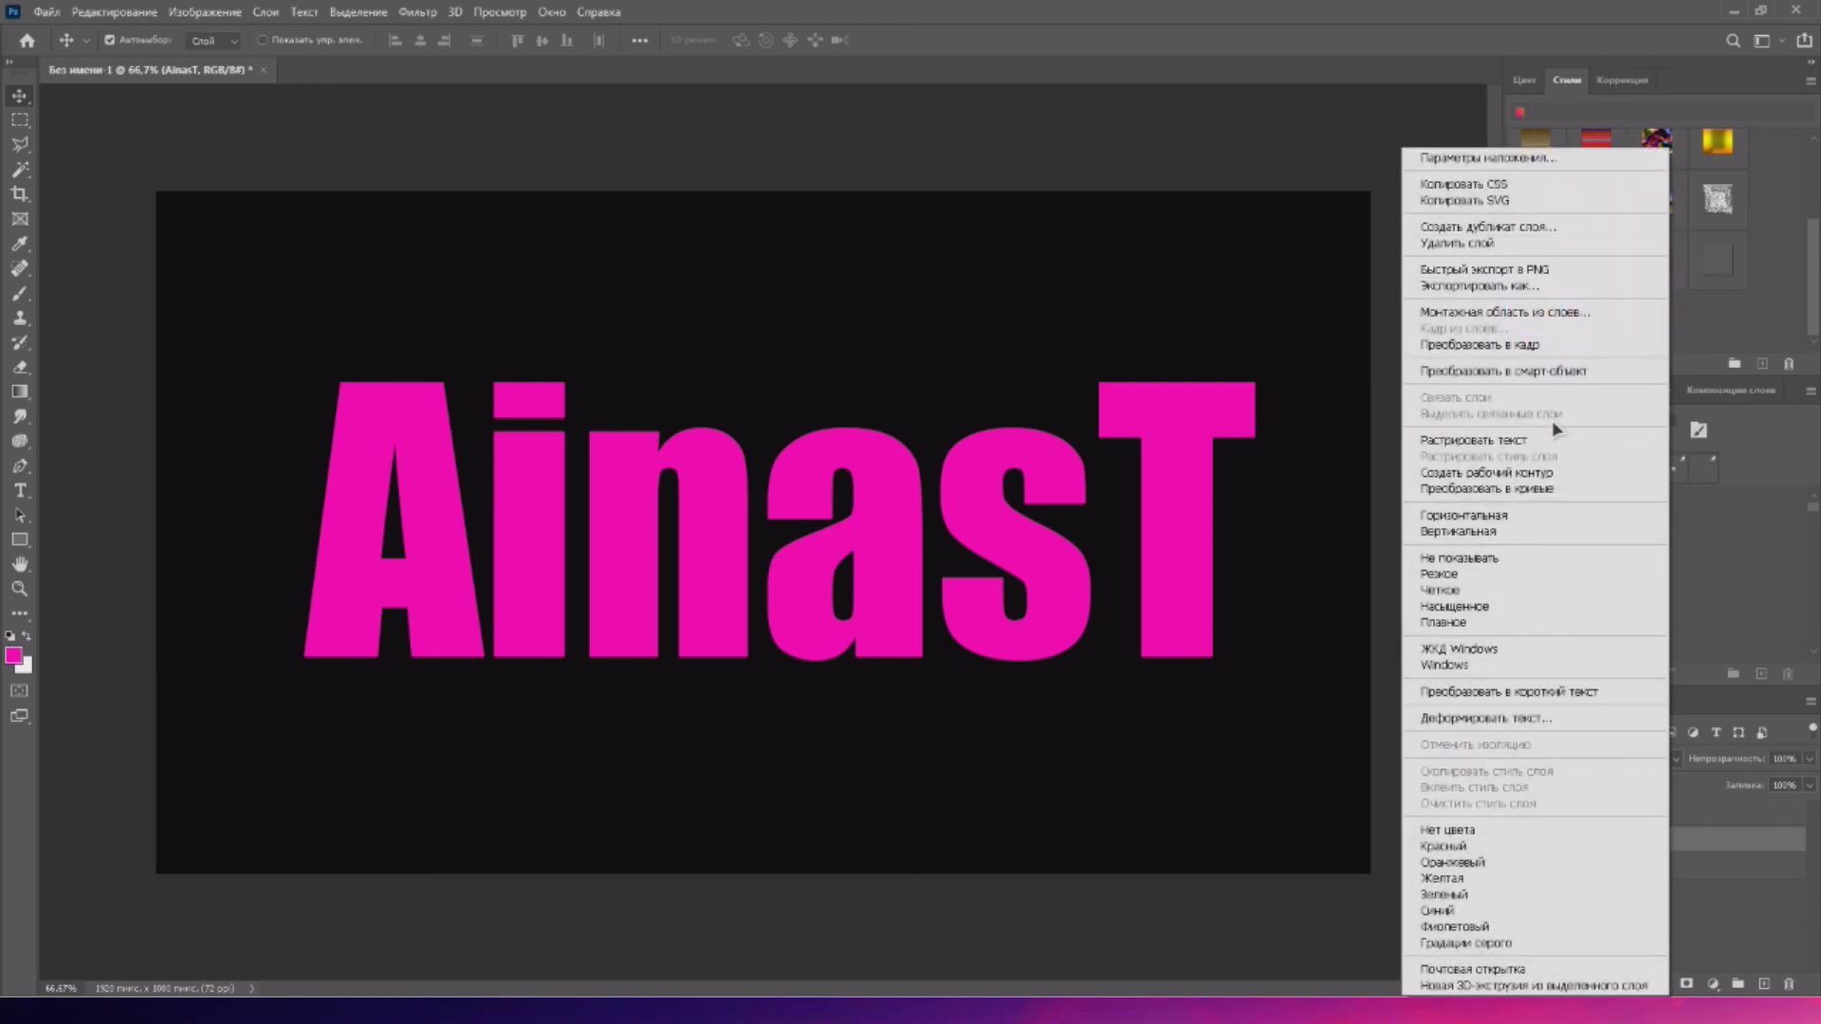
{"action": "left_click", "coordinate": [1526, 441]}
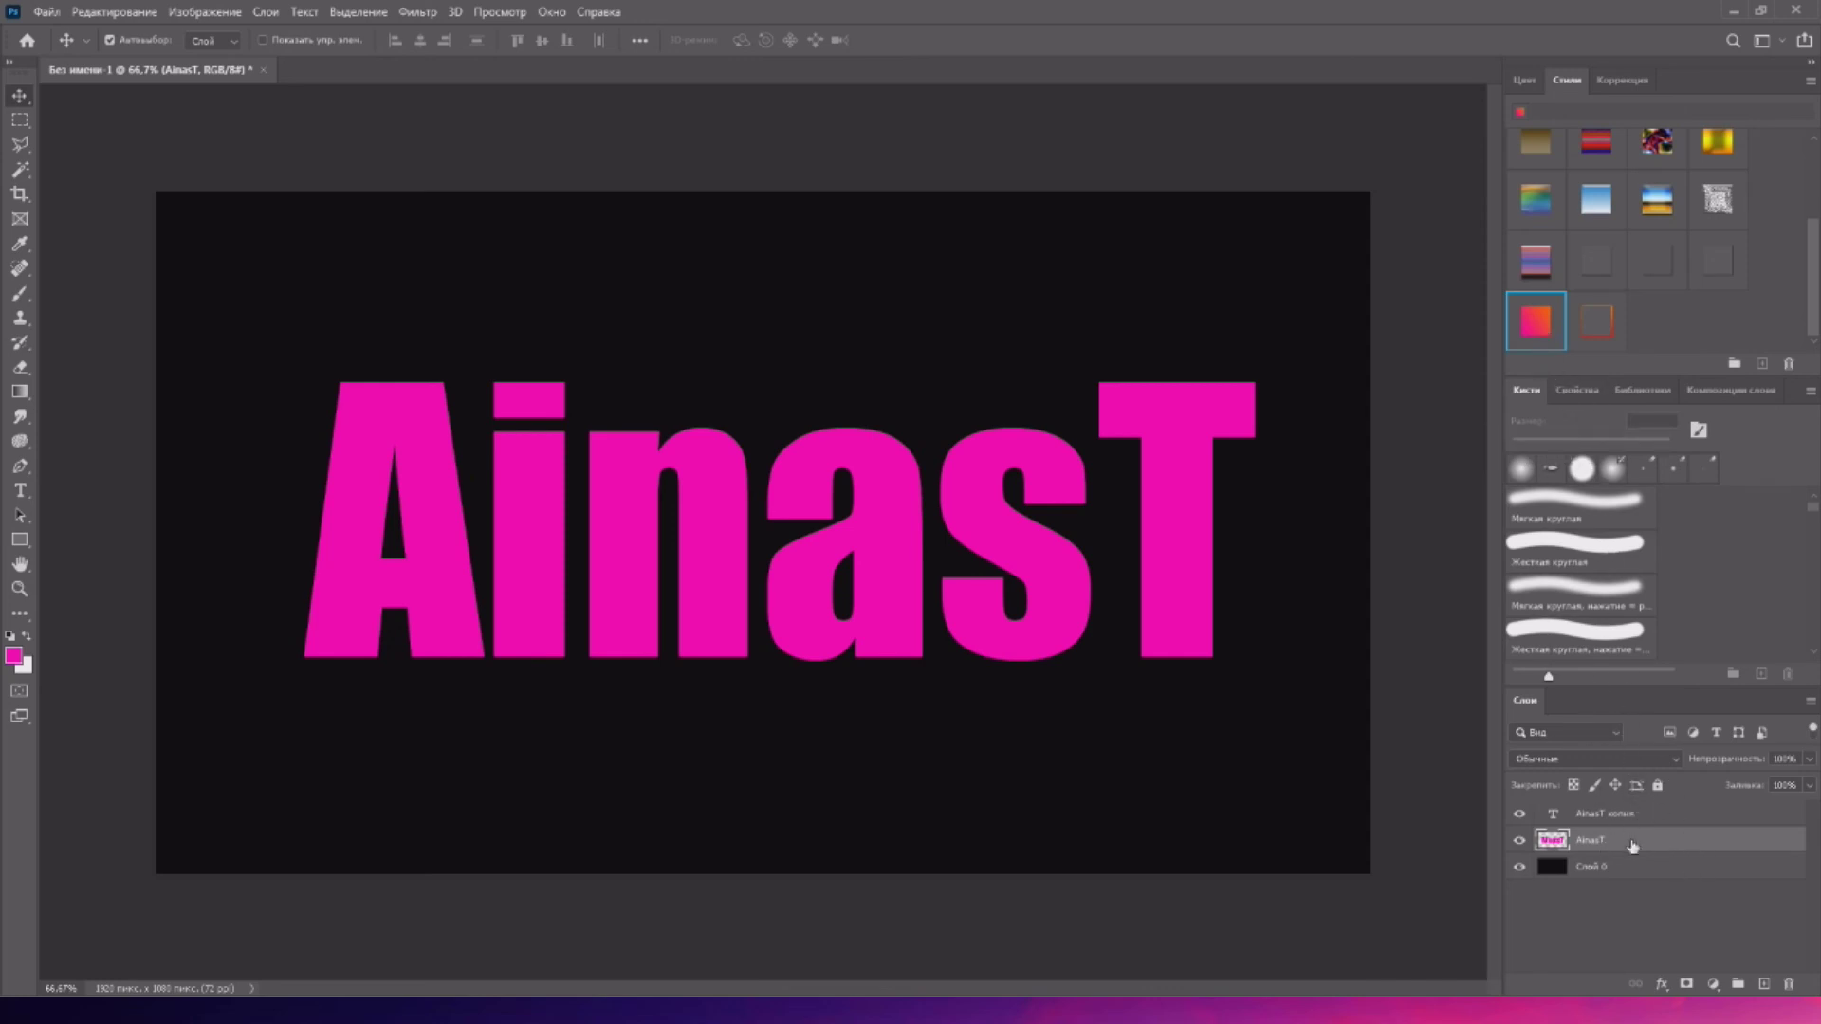
{"action": "left_click", "coordinate": [1527, 332]}
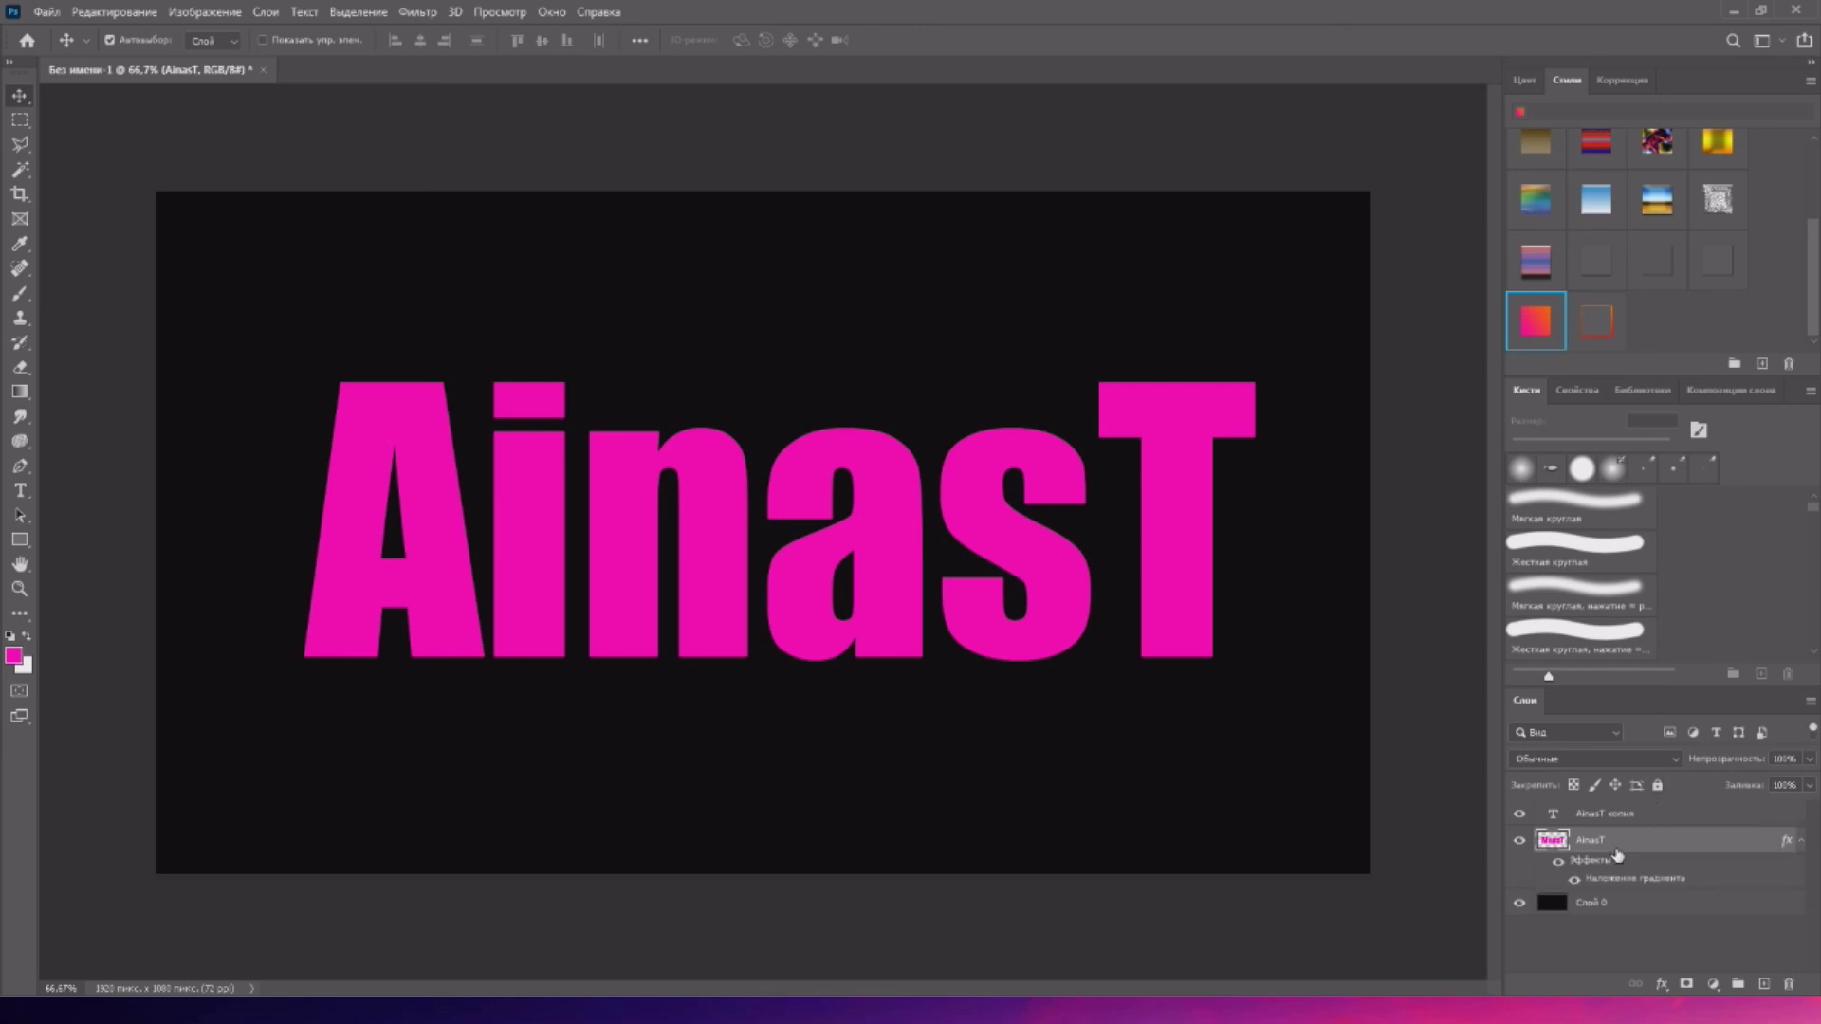
- Add a white Color Overlay to the AinasT копия layer
{"action": "left_click", "coordinate": [1660, 816]}
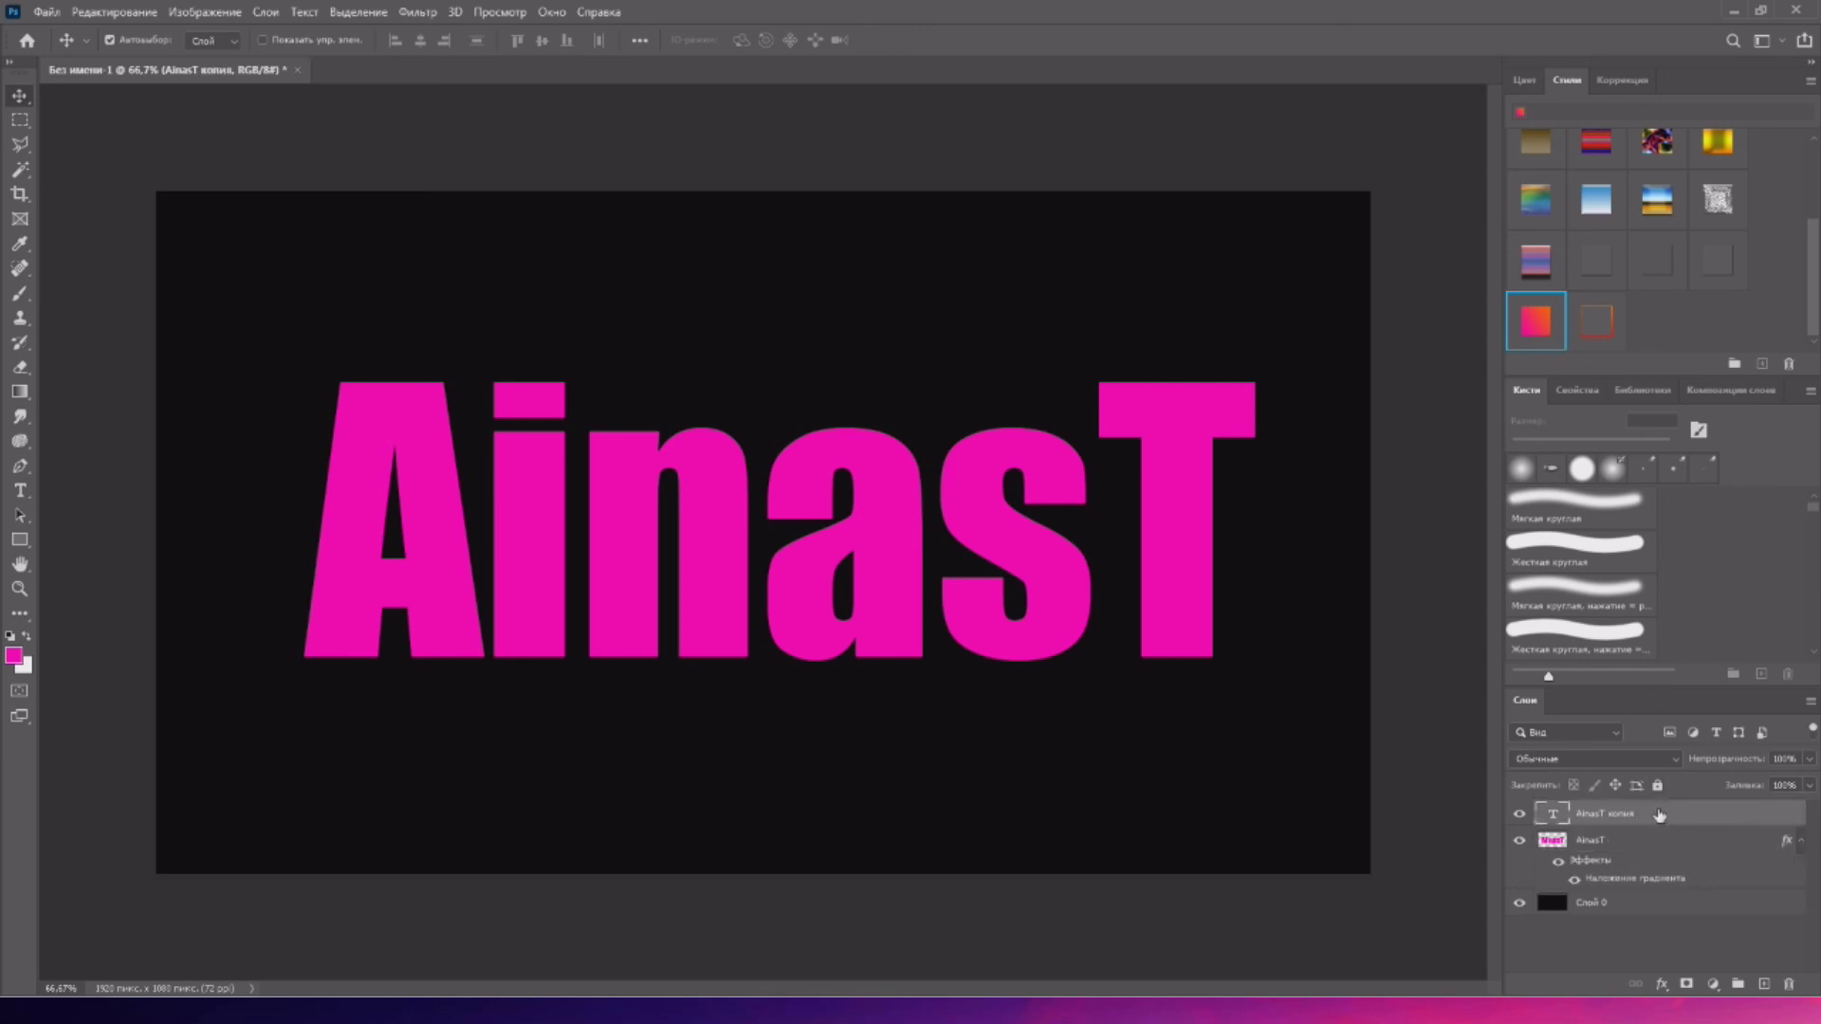
{"action": "double_click", "coordinate": [1653, 818]}
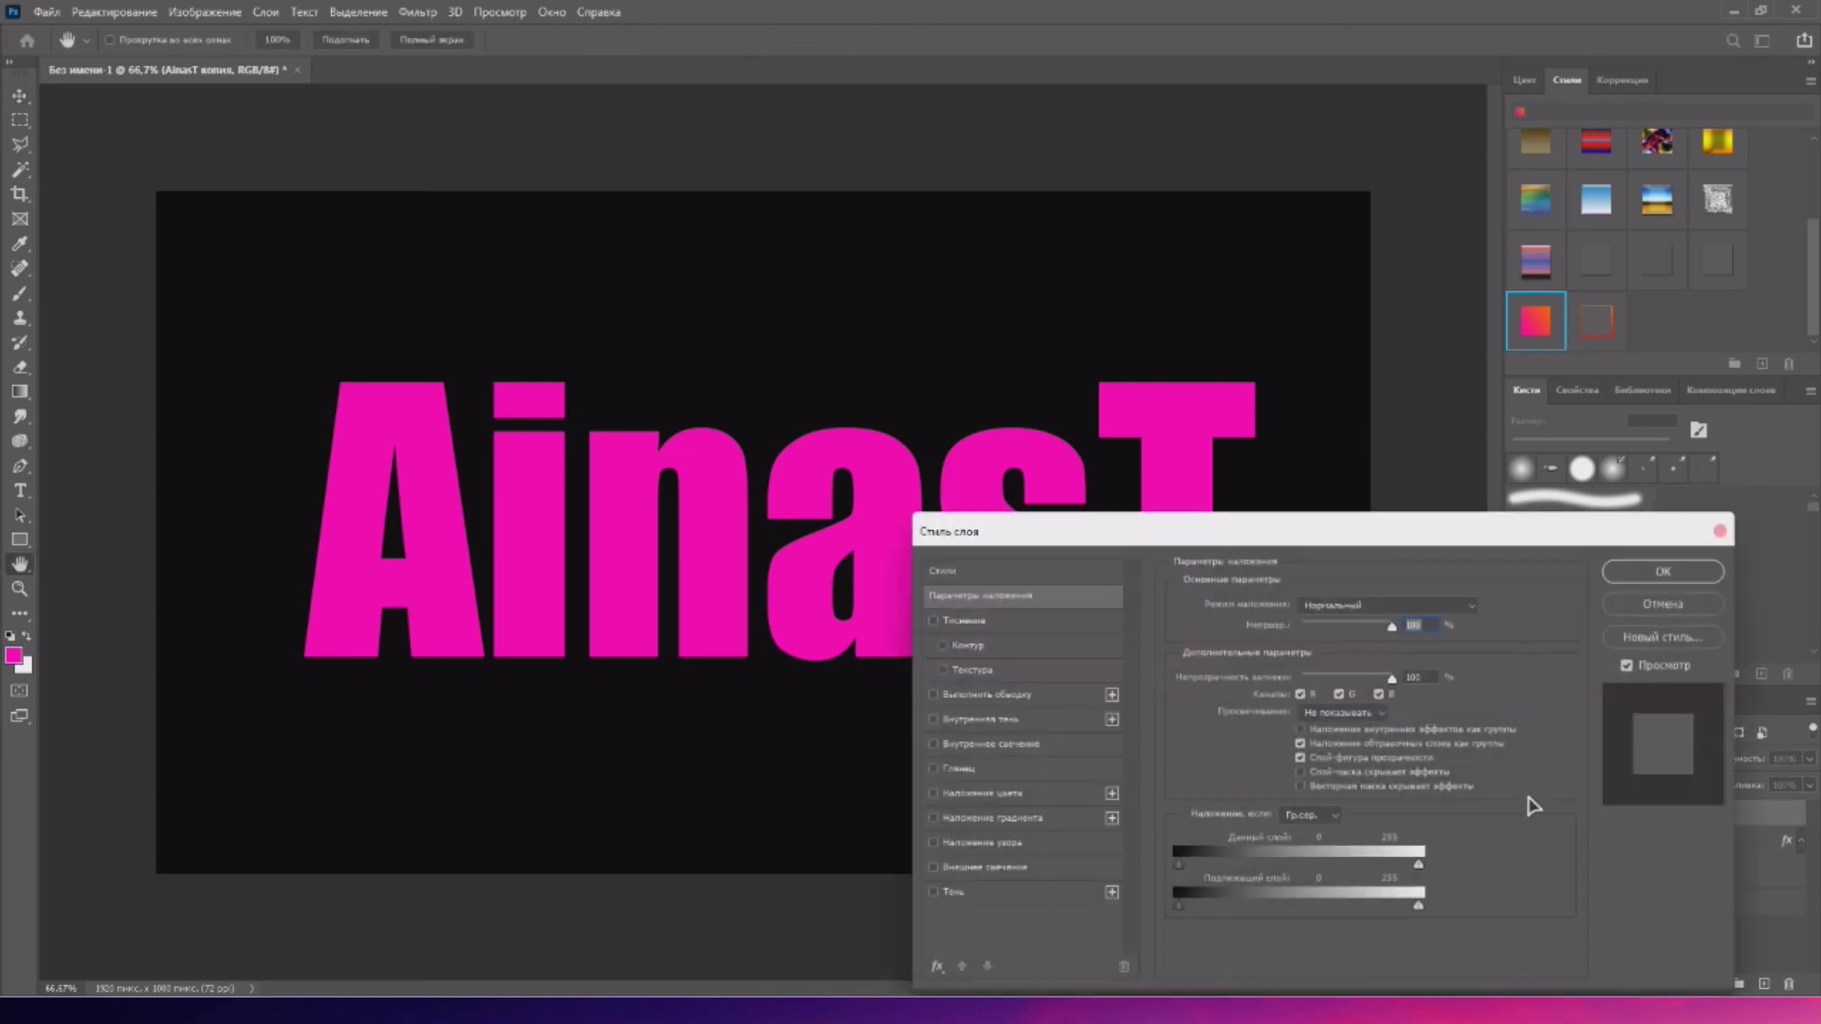
{"action": "left_click", "coordinate": [977, 794]}
{"action": "left_click", "coordinate": [1655, 574]}
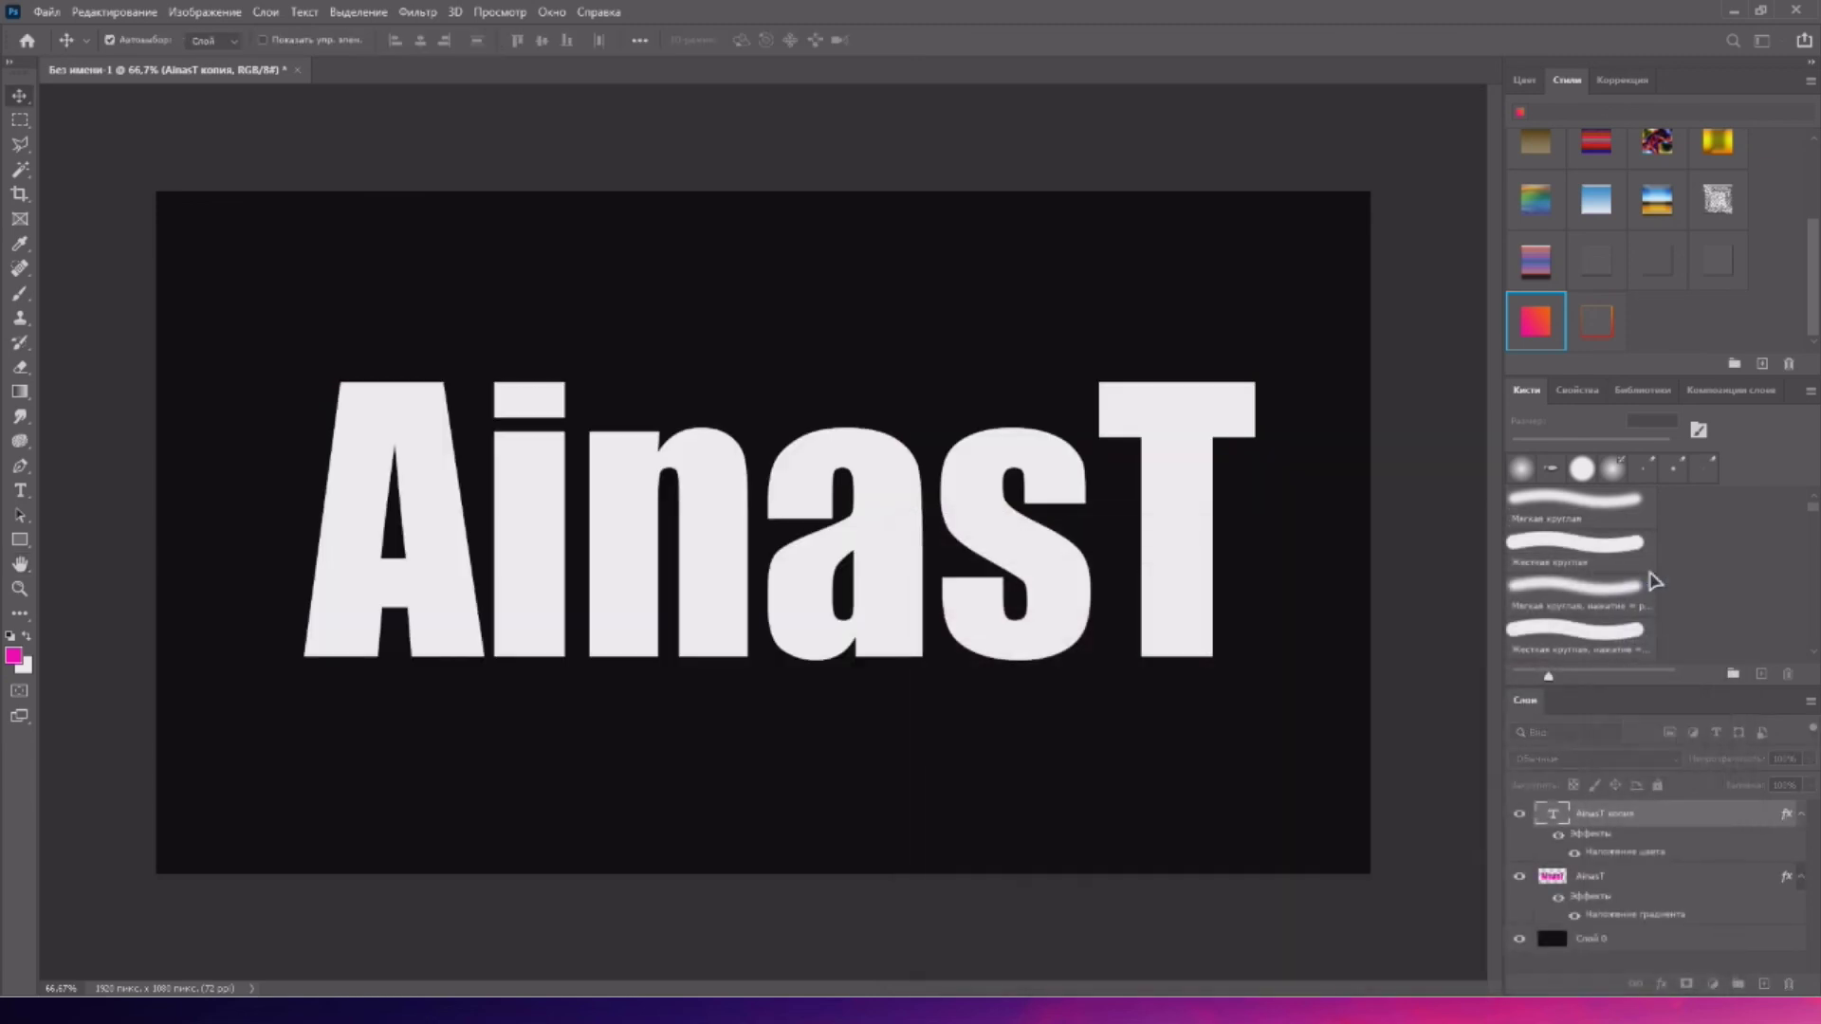
- Apply a Gaussian Blur with a 45.6-pixel radius to the rasterized AinasT layer
{"action": "left_click", "coordinate": [1628, 887]}
{"action": "left_click", "coordinate": [417, 11]}
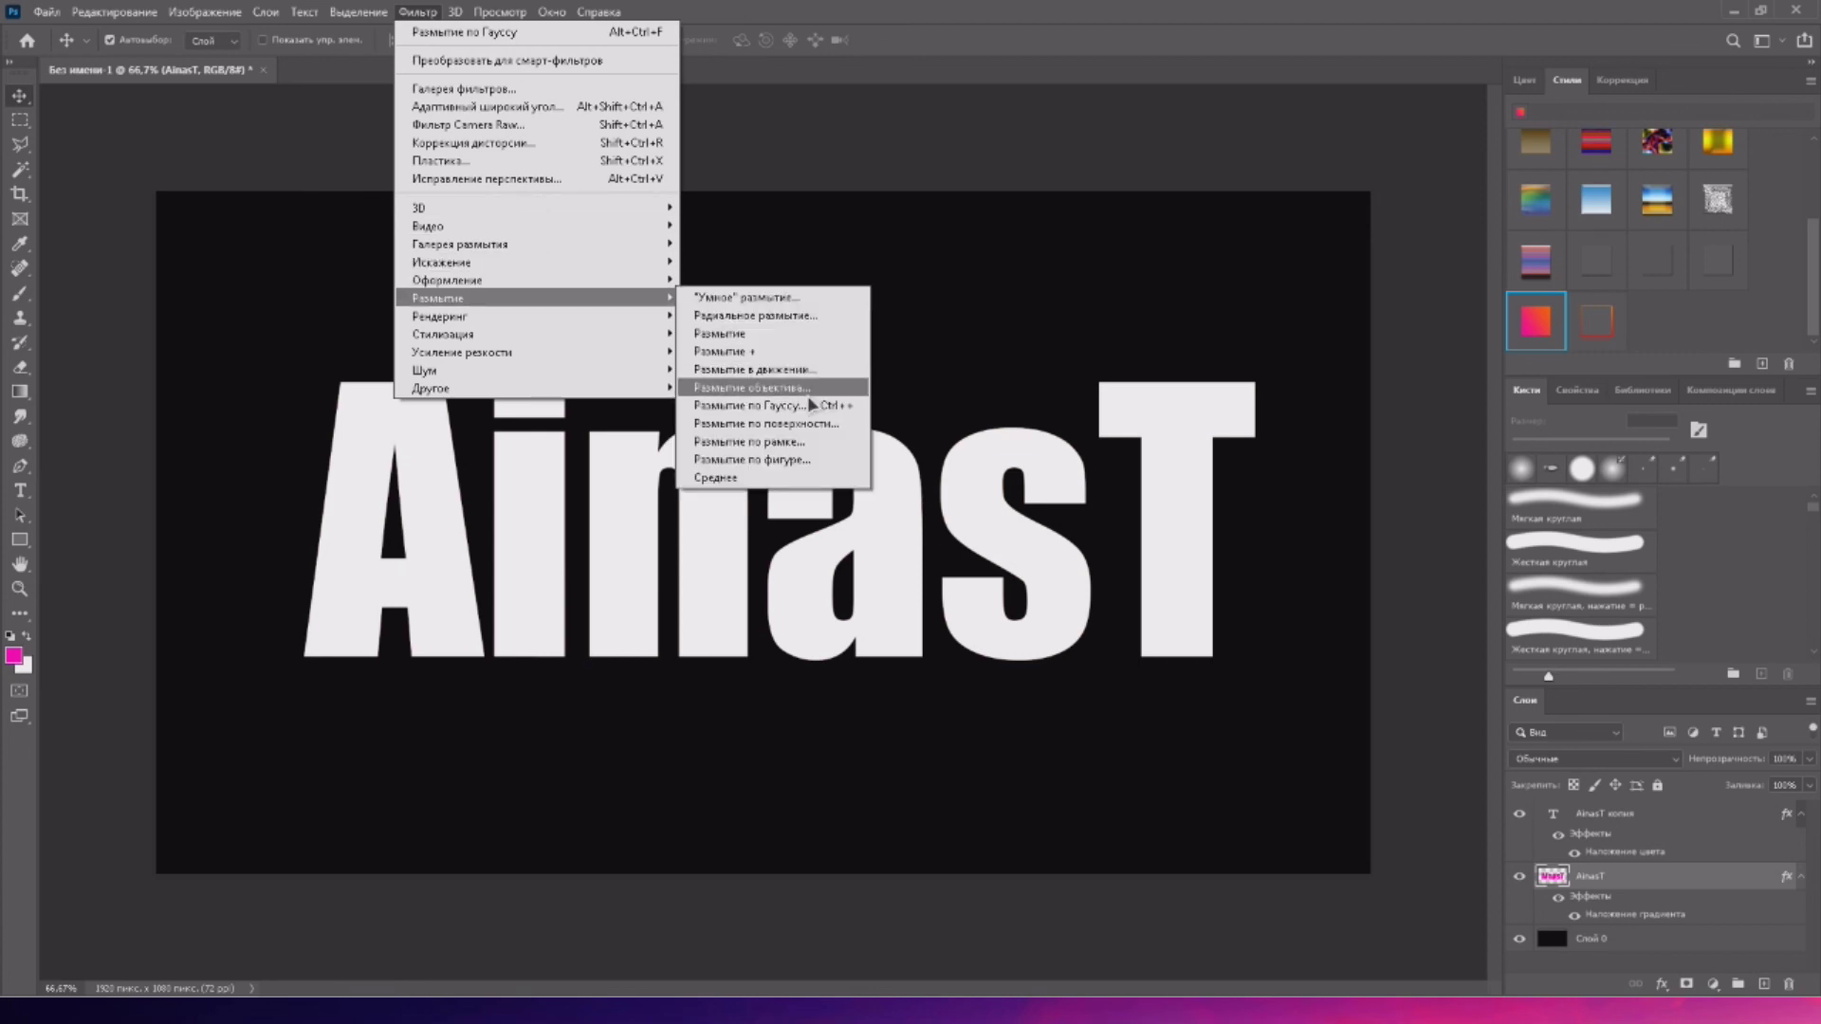
{"action": "left_click", "coordinate": [806, 394]}
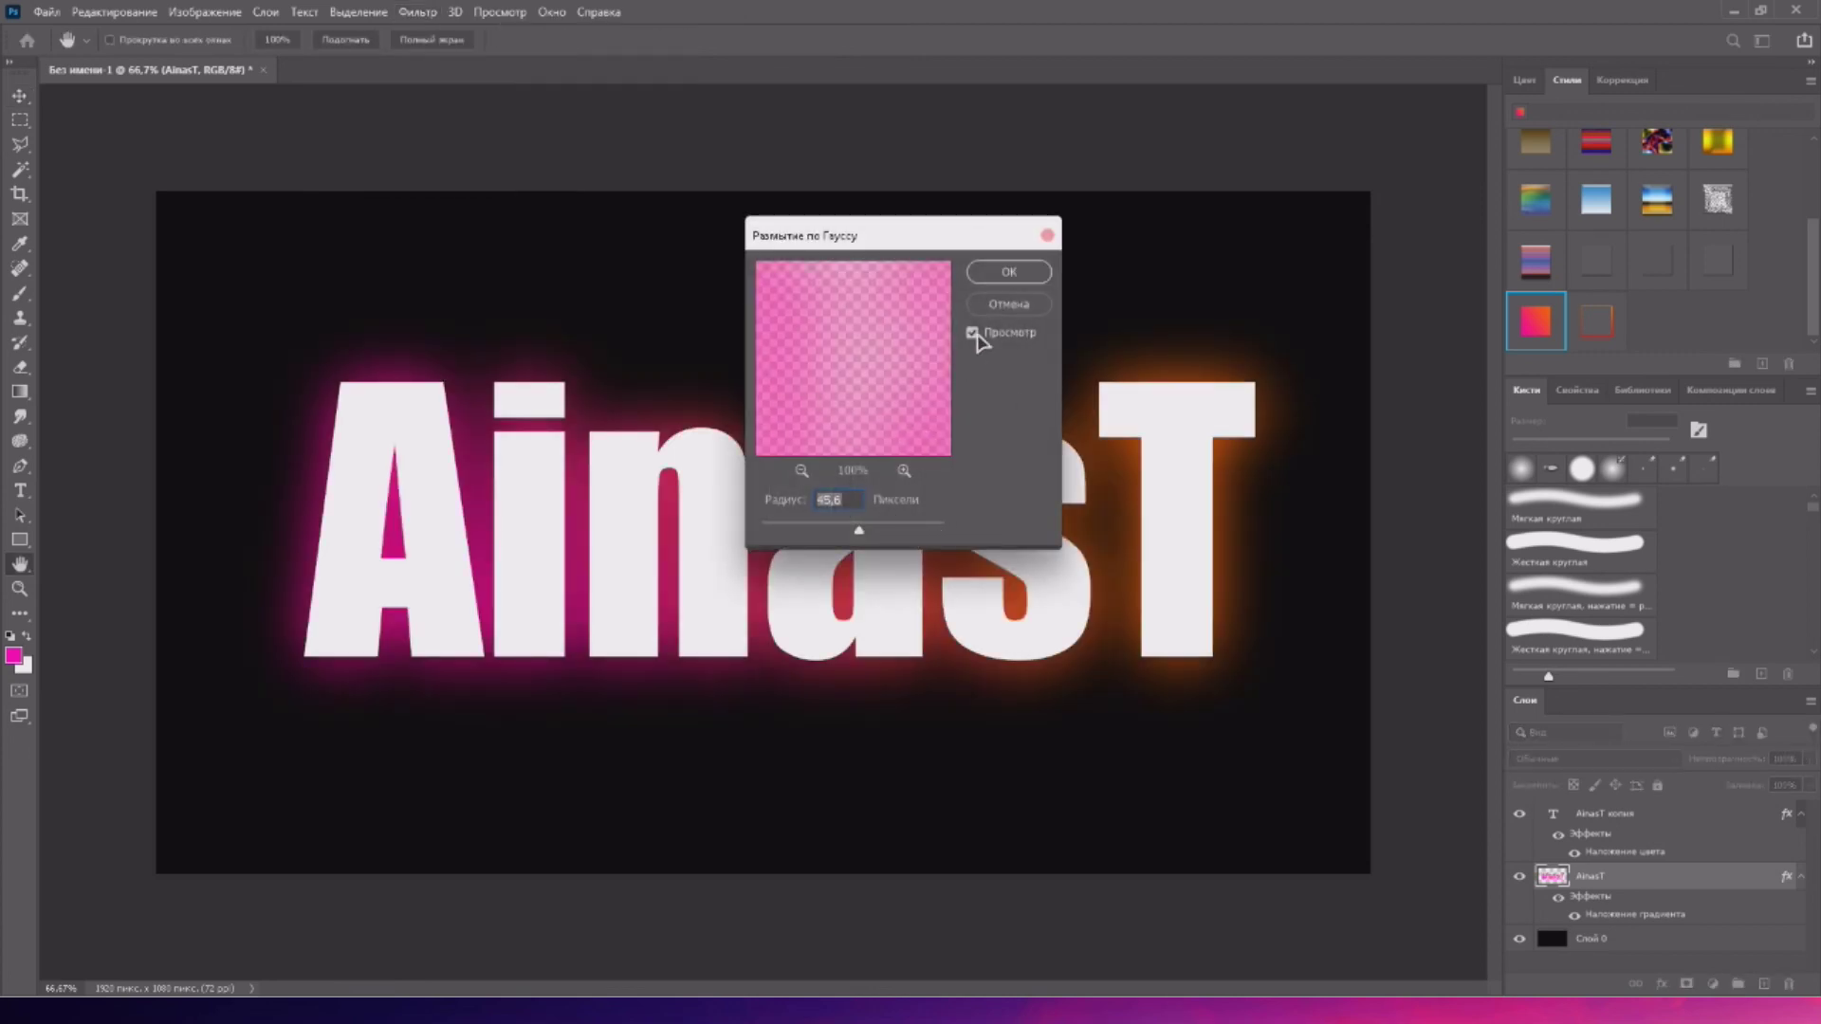
{"action": "left_click", "coordinate": [1007, 272]}
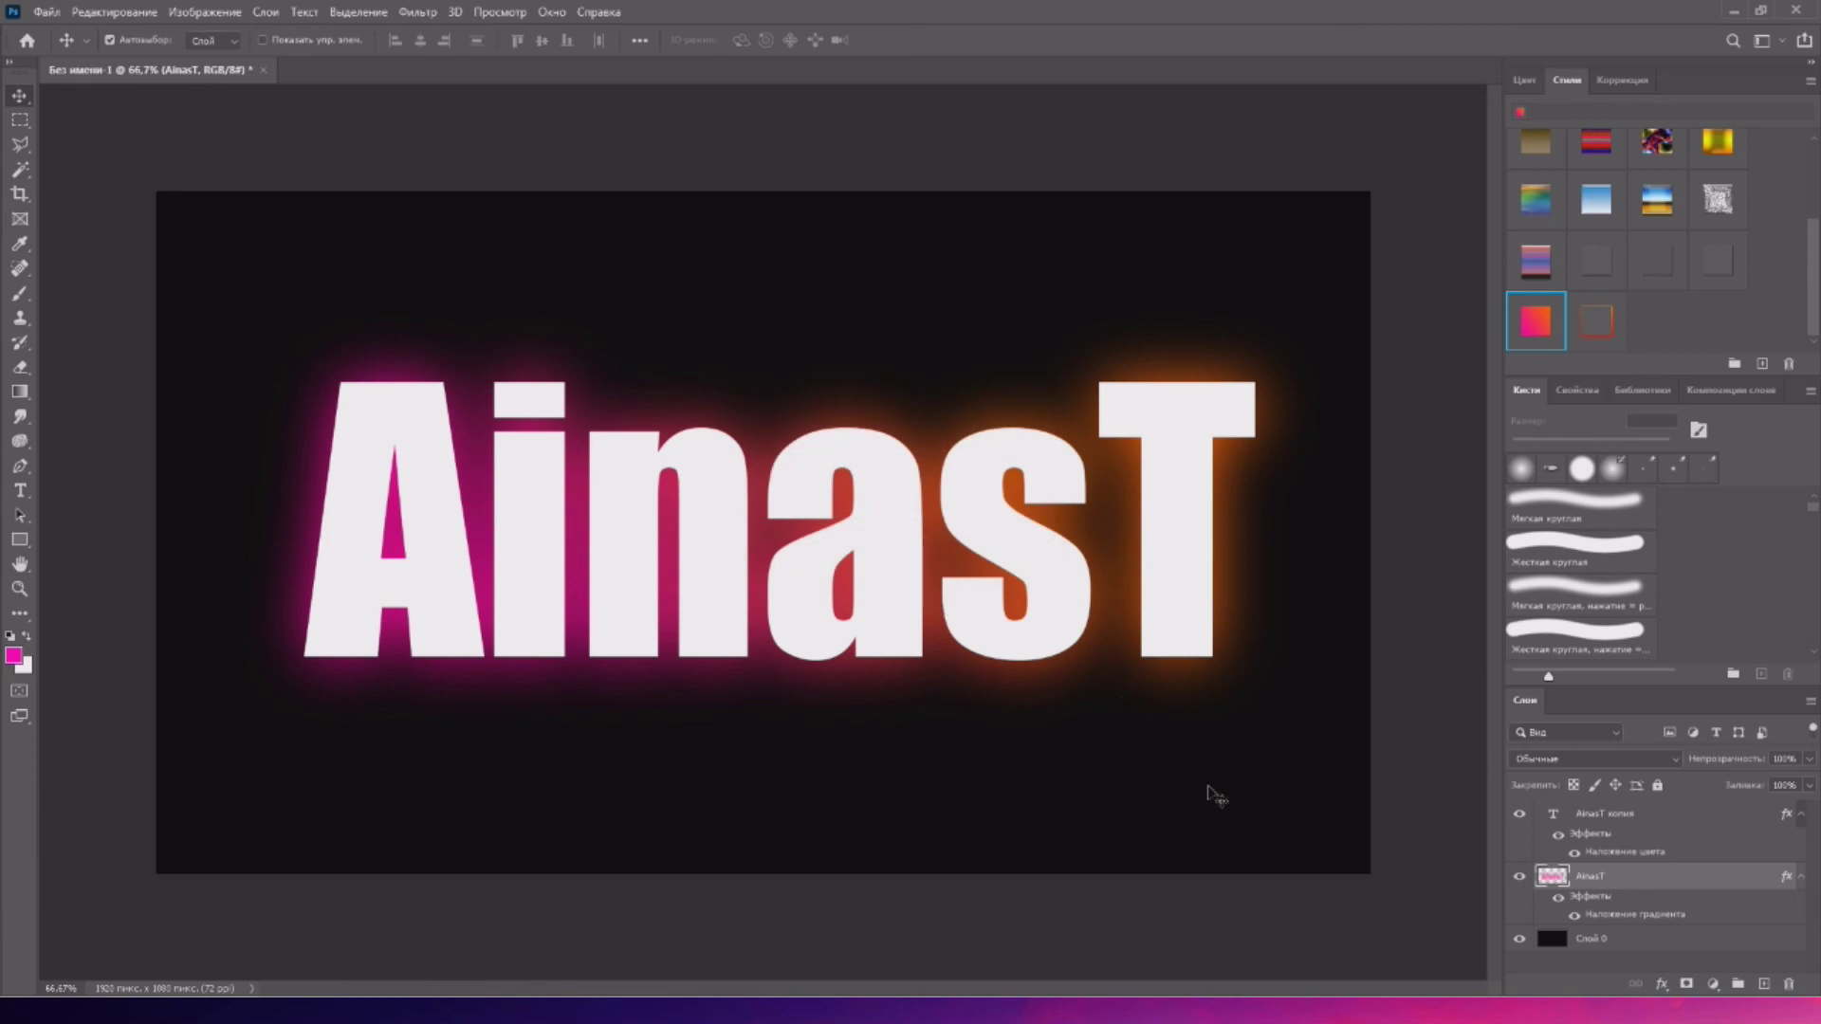
- Duplicate the white AinasT копия text layer twice
{"action": "key", "text": "alt+bracketright"}
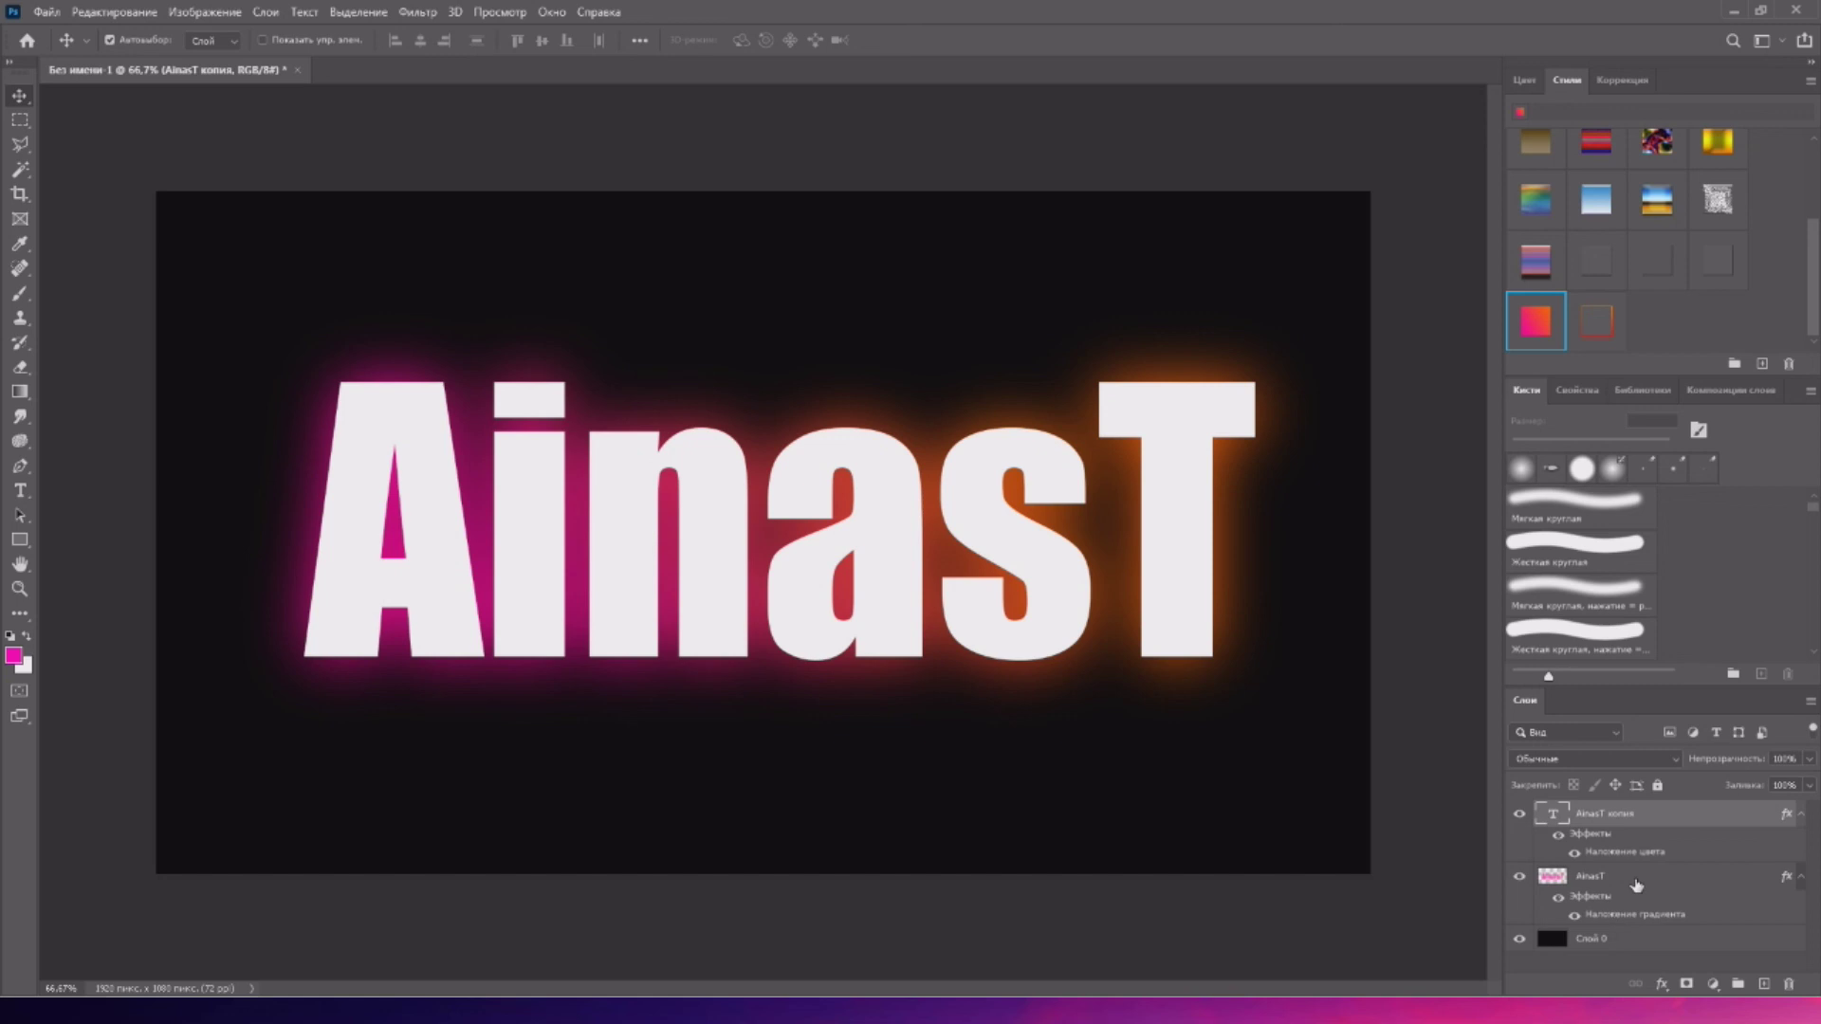
{"action": "key", "text": "ctrl+j"}
{"action": "key", "text": "ctrl+j"}
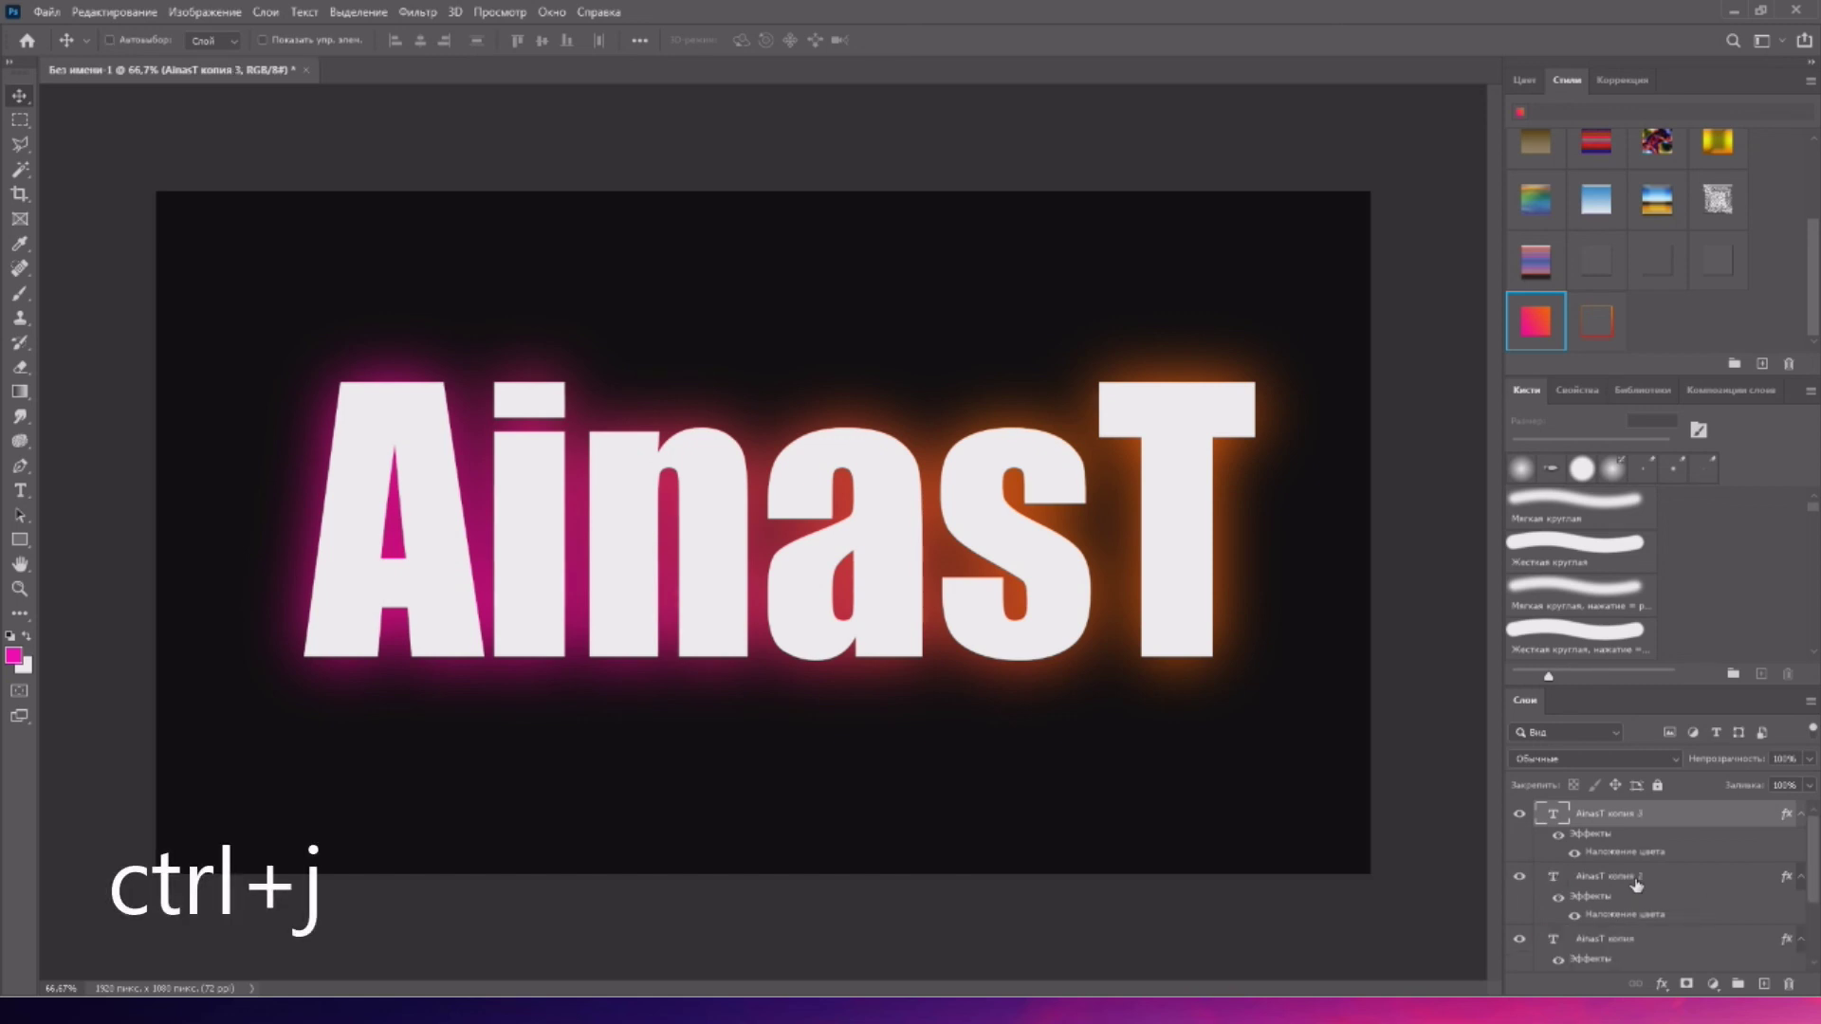